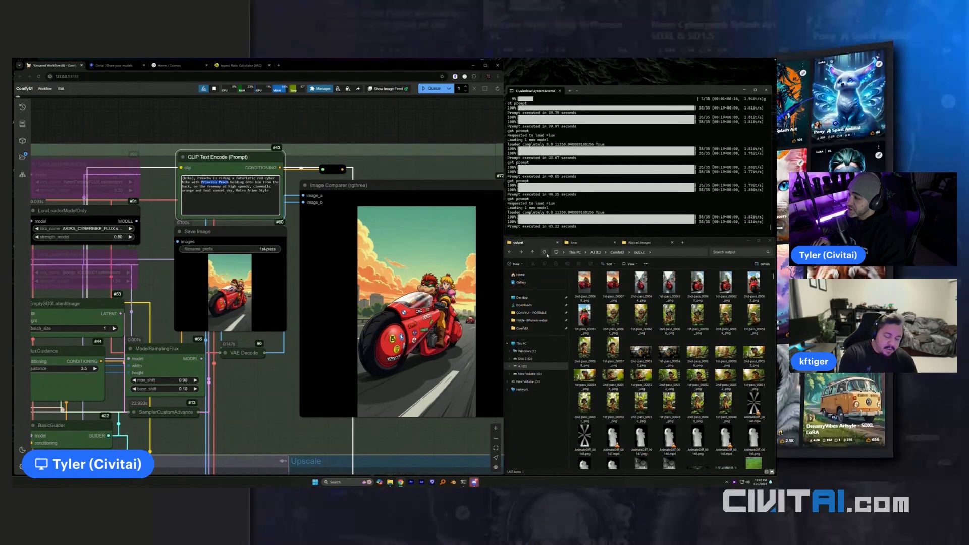
Refresh the ComfyUI output folder and preview the generated images of Shrek riding a red motorcycle in an enlarged preview window.
click(544, 253)
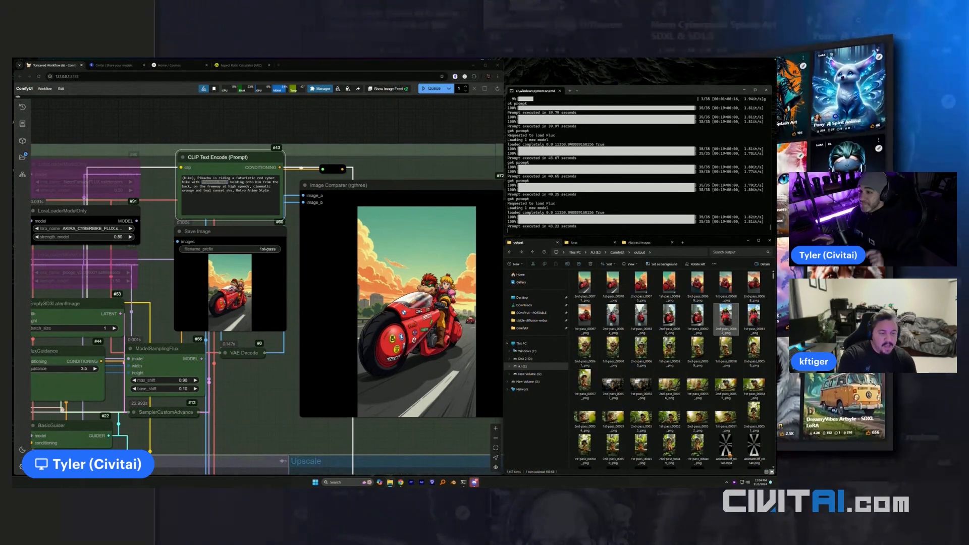
key(ctrl+space)
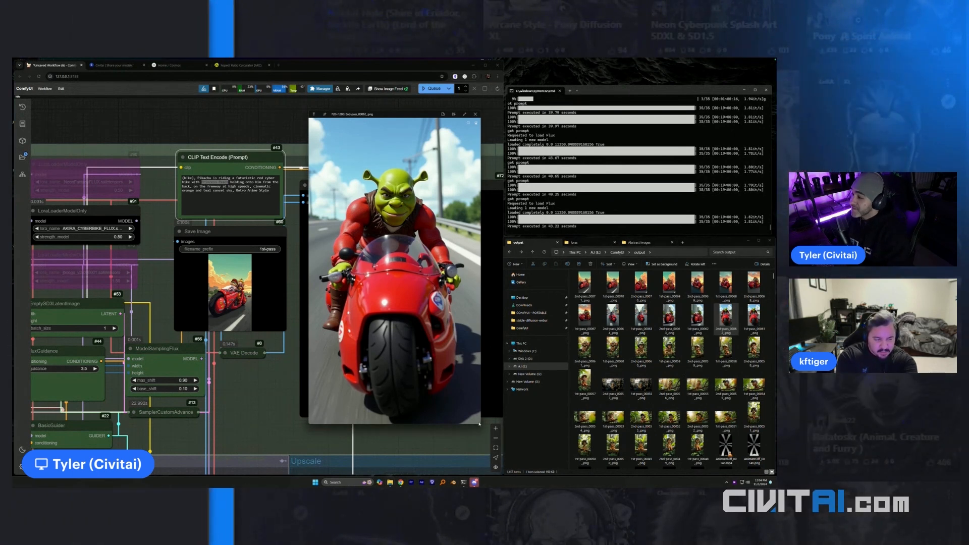
drag(480, 424, 548, 433)
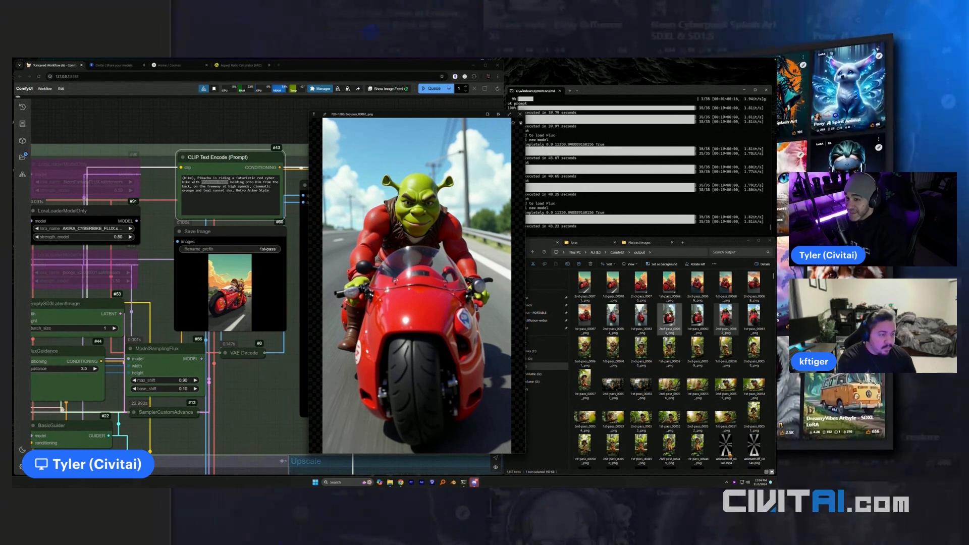
click(675, 333)
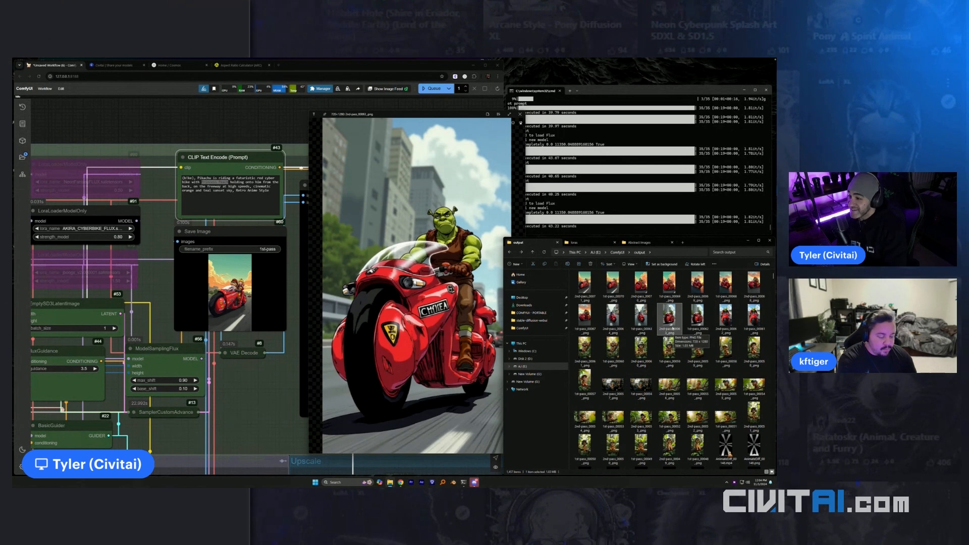
drag(447, 115, 419, 116)
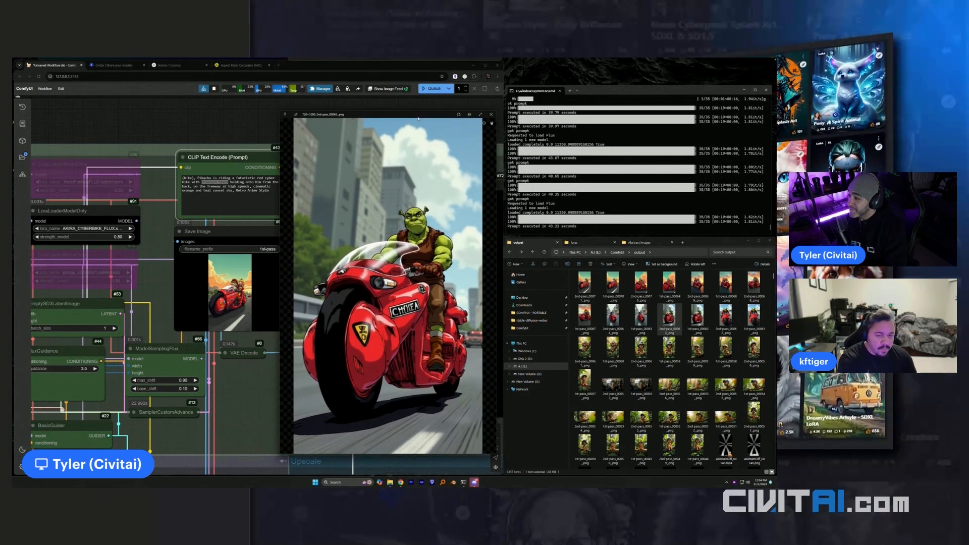
Preview the other generated motorcycle images in the output folder, including the Bowser and Princess Peach renders.
click(615, 327)
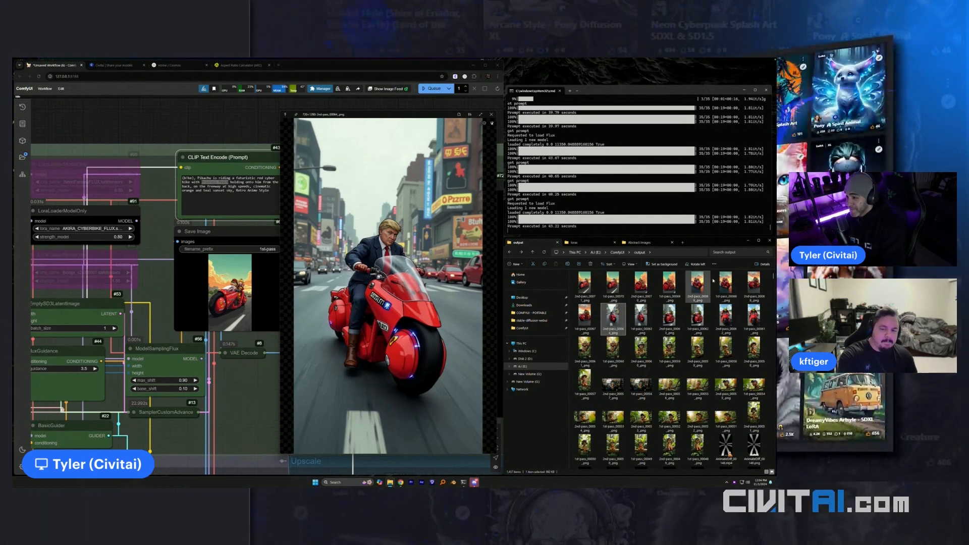
click(730, 391)
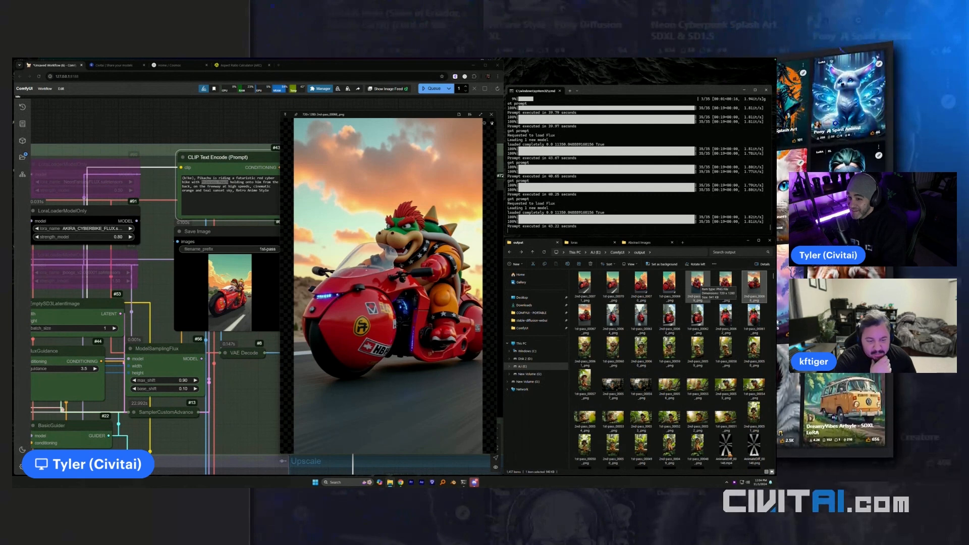
click(697, 284)
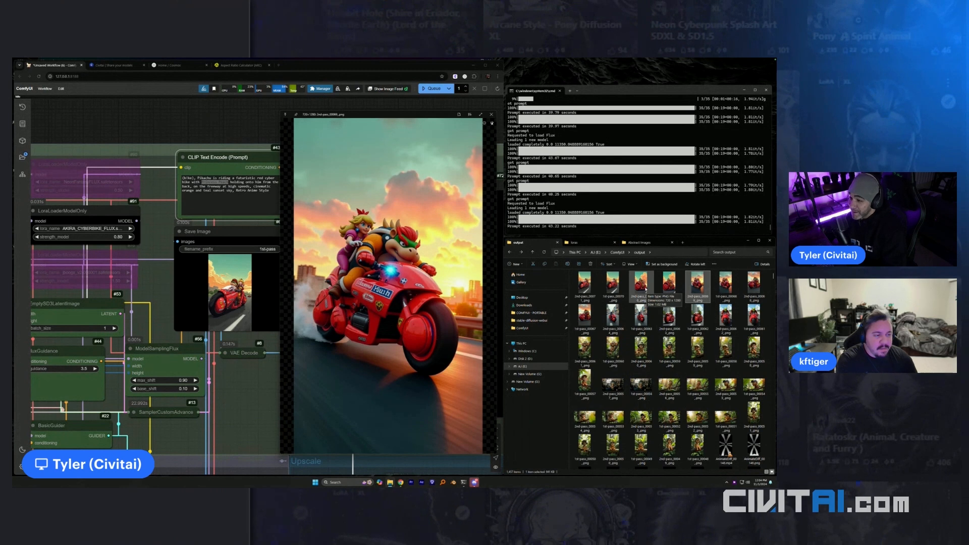
click(642, 286)
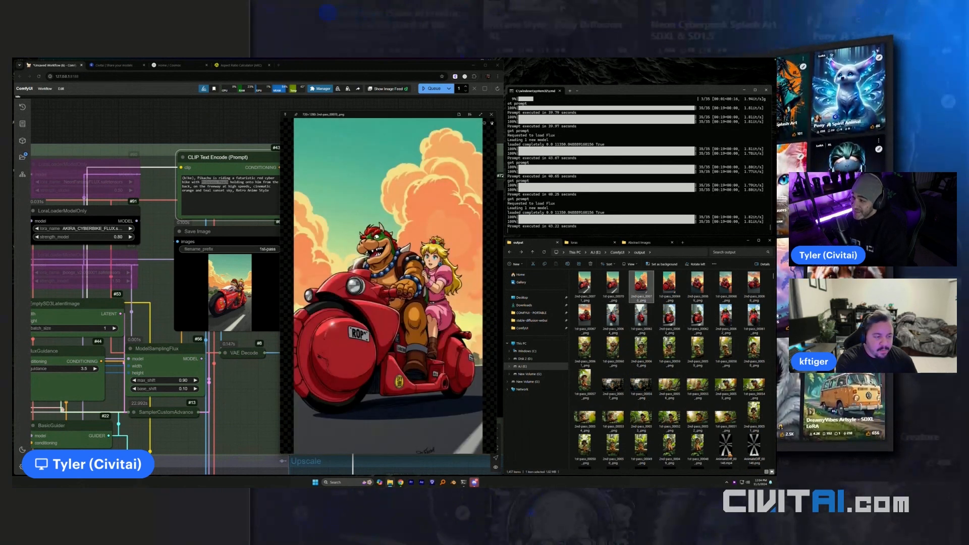
click(582, 286)
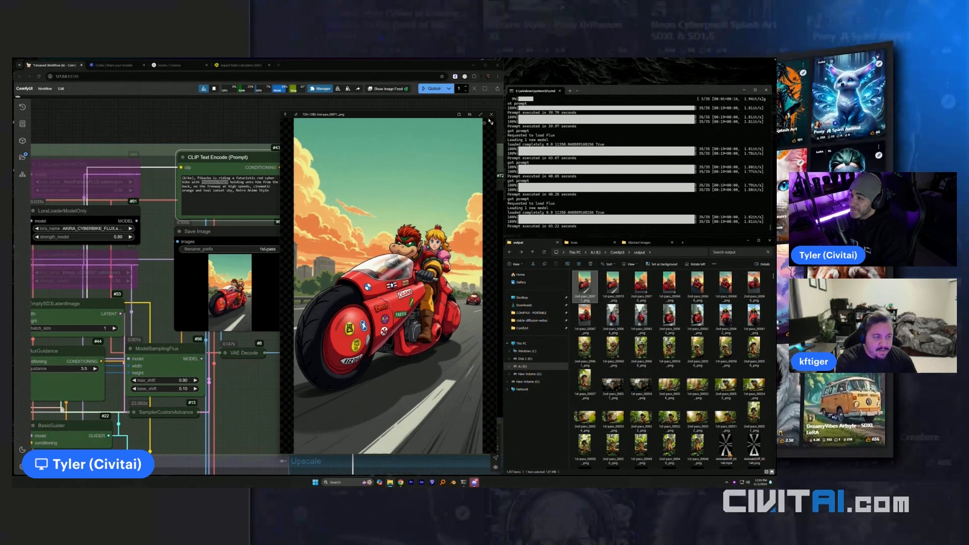
Close the image preview and queue the current ComfyUI workflow for generation.
click(490, 116)
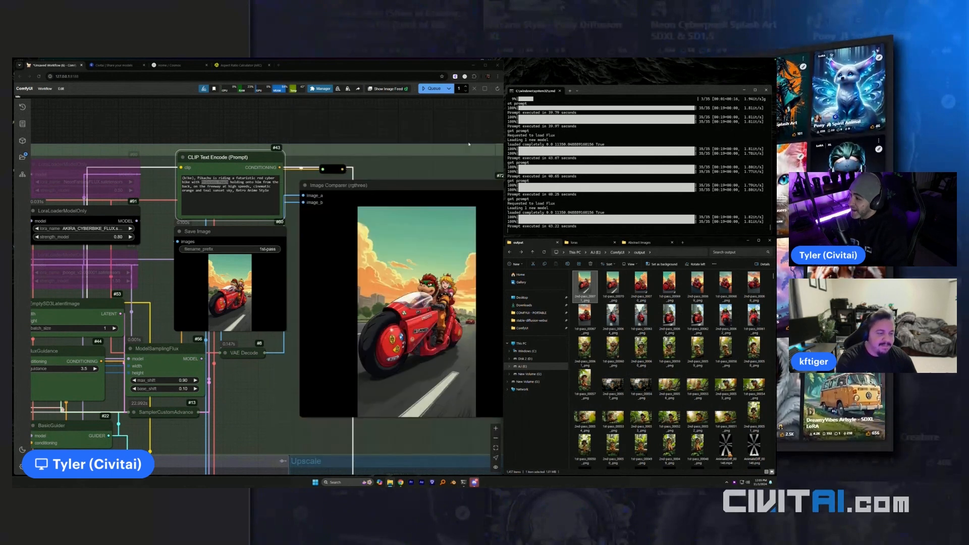
click(433, 89)
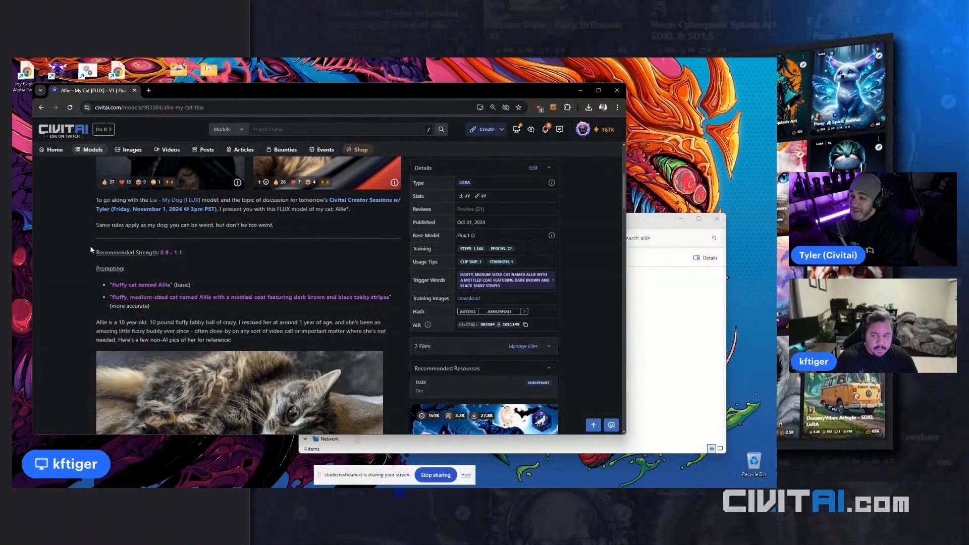
Reload the Allie - My Cat [FLUX] model page on Civitai and enlarge its browser window.
scroll(64, 253, up, 6)
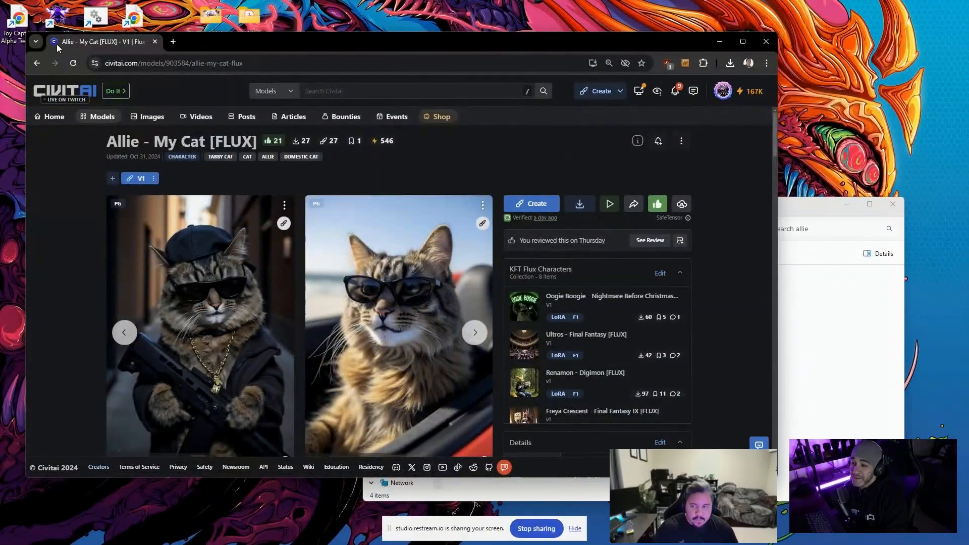
click(73, 63)
drag(599, 44, 600, 36)
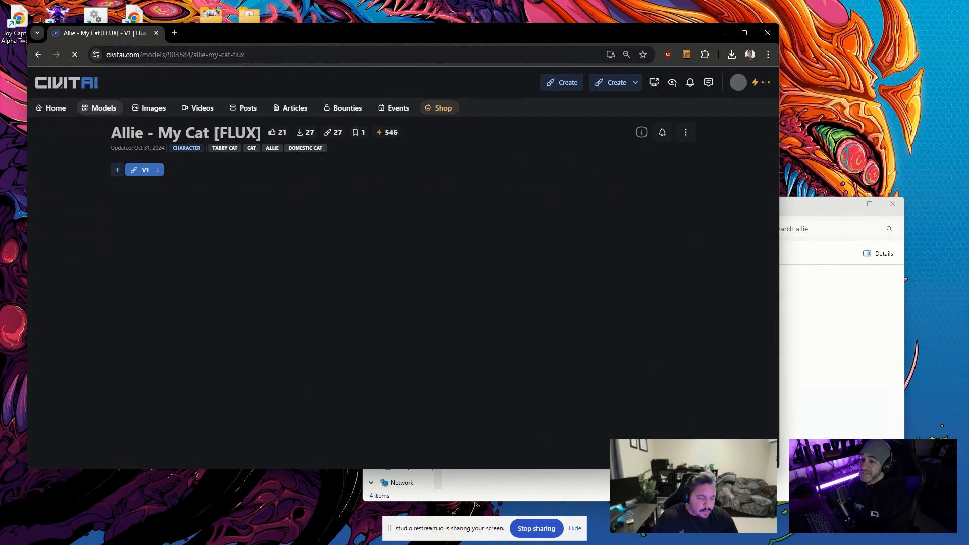
drag(778, 468, 871, 515)
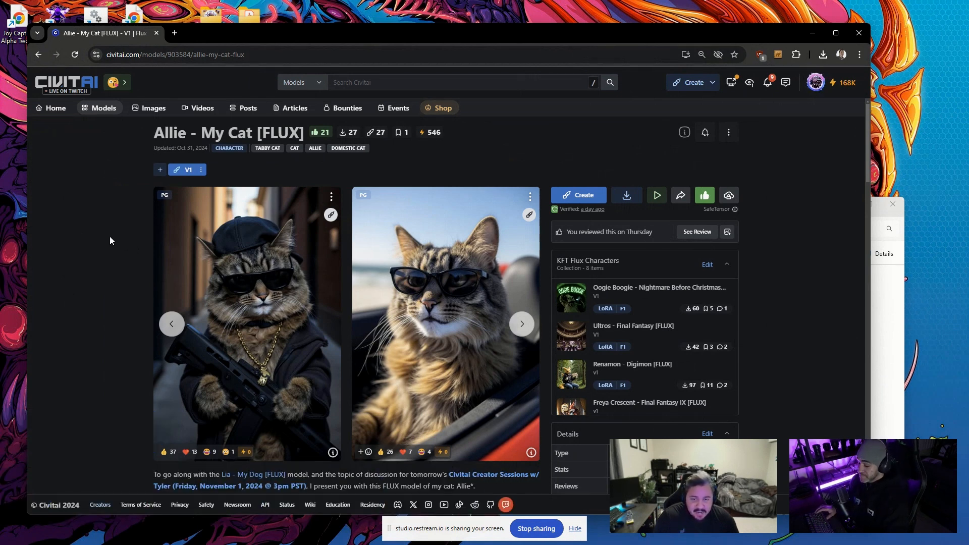
Open the suggested Lia - My Dog [FLUX] model in a new tab and examine its description and reference photos.
scroll(110, 236, down, 6)
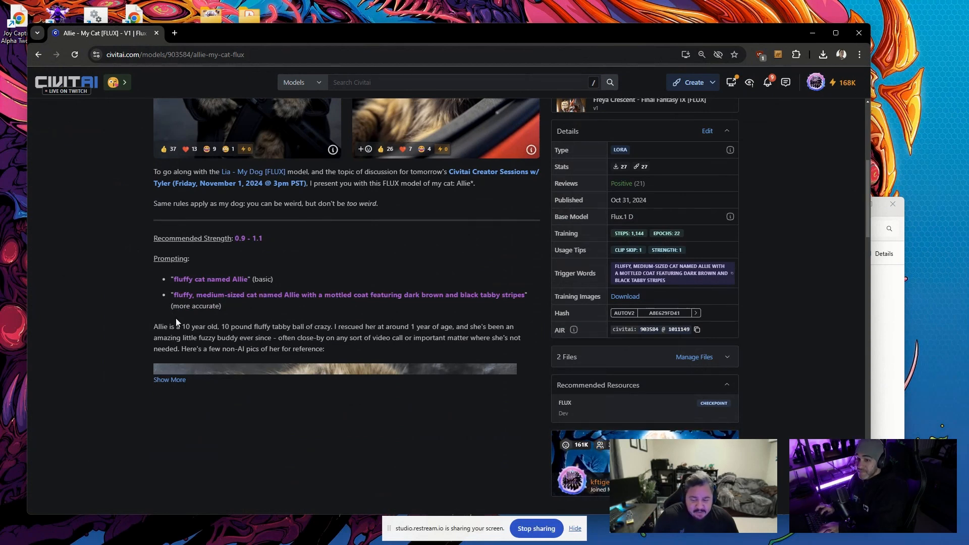
scroll(175, 317, down, 7)
middle_click(228, 442)
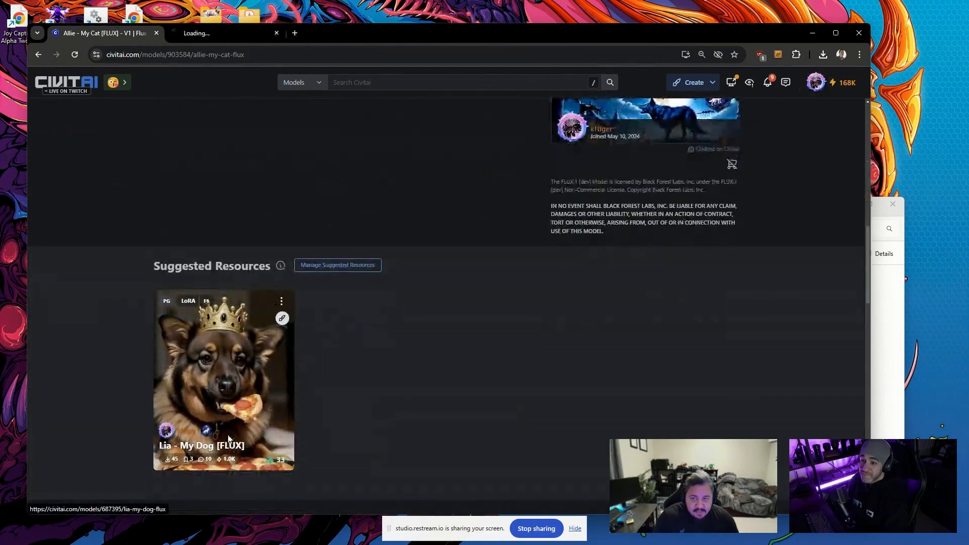
click(221, 36)
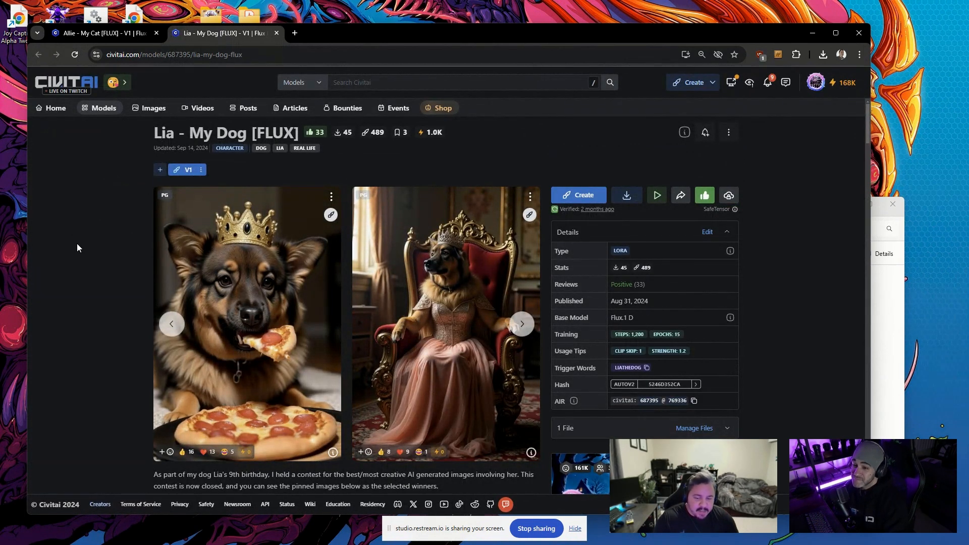
scroll(77, 247, down, 3)
scroll(77, 243, down, 2)
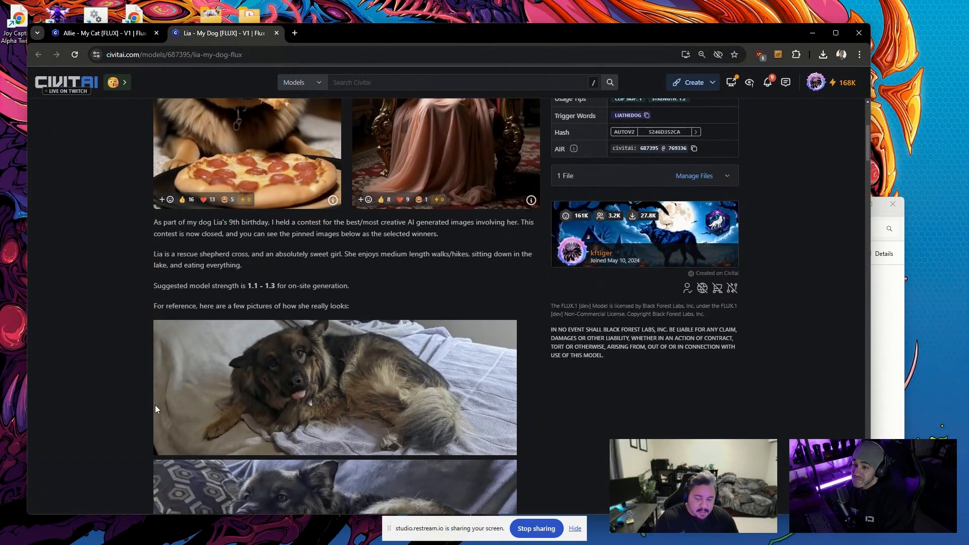
scroll(171, 363, down, 3)
scroll(183, 338, down, 3)
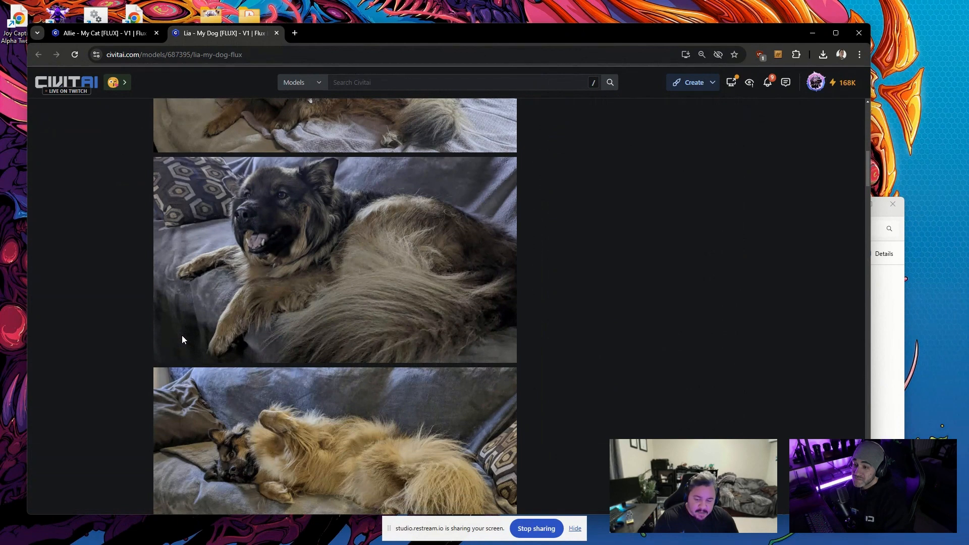
scroll(182, 340, up, 10)
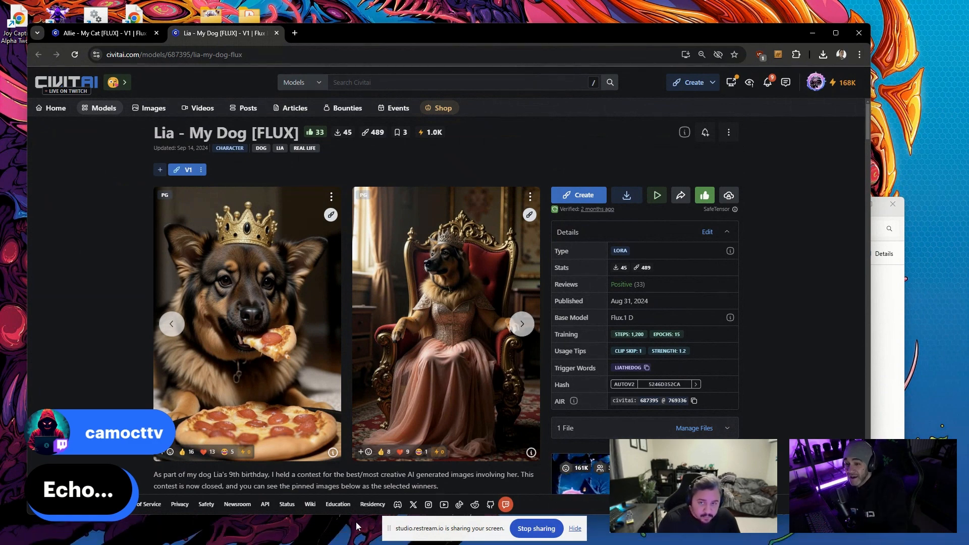
Check the live chat in the Restream studio window and minimize that window.
mouse_move(81, 537)
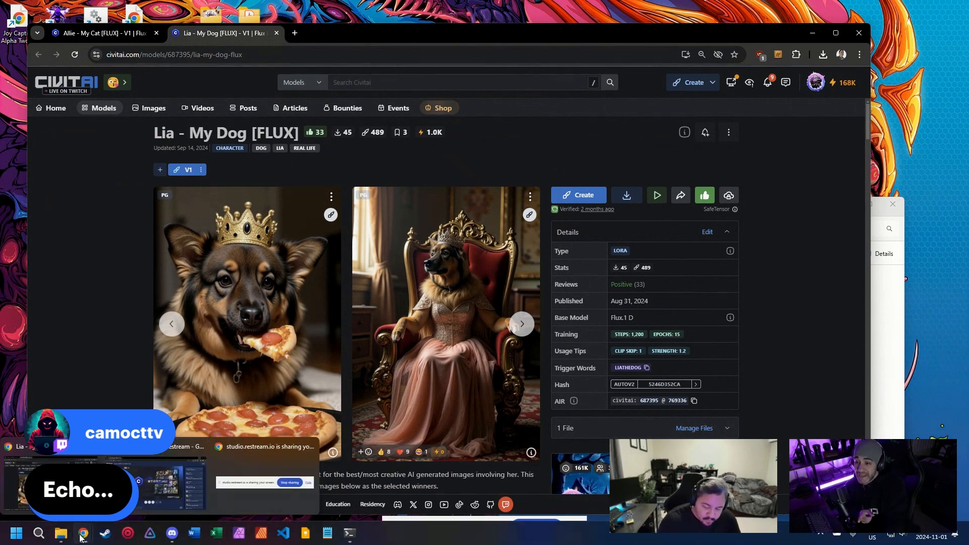
click(184, 452)
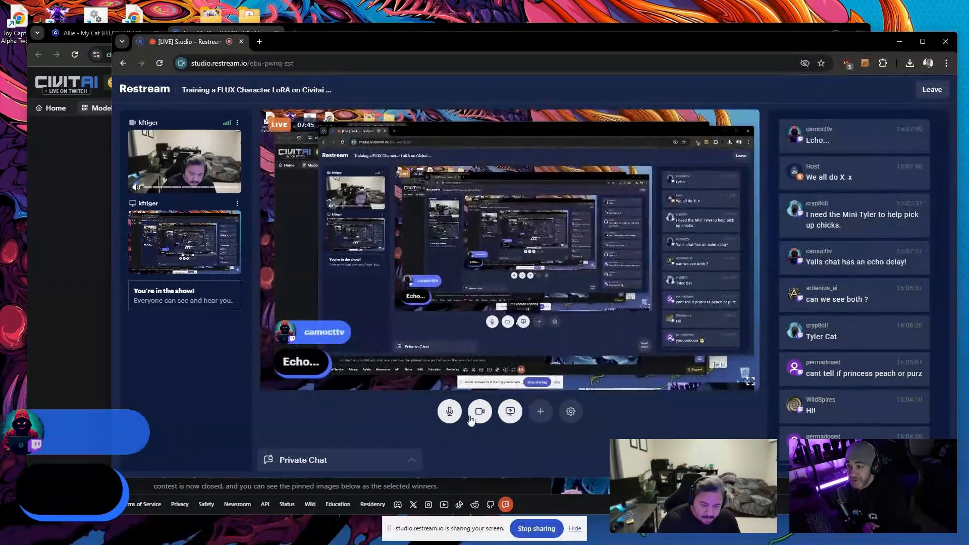
click(91, 273)
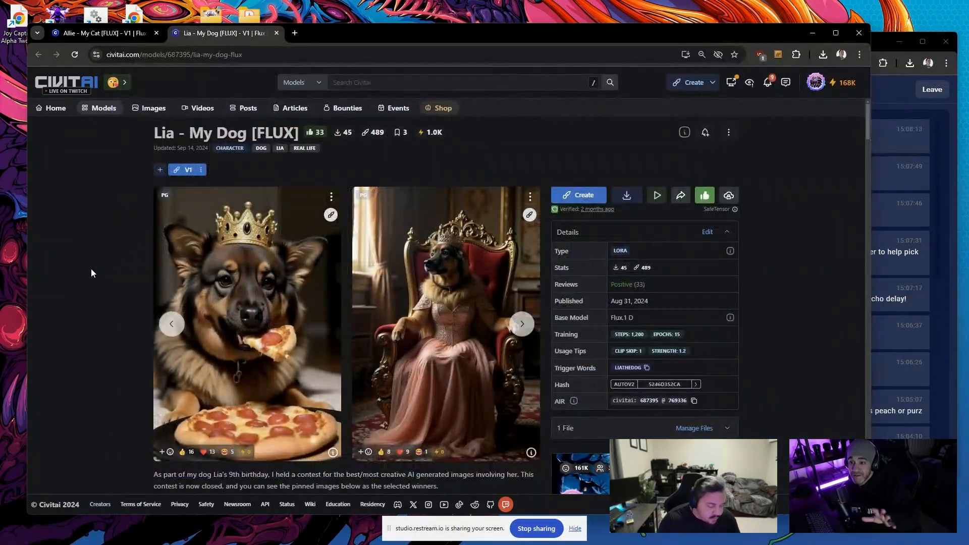
click(895, 39)
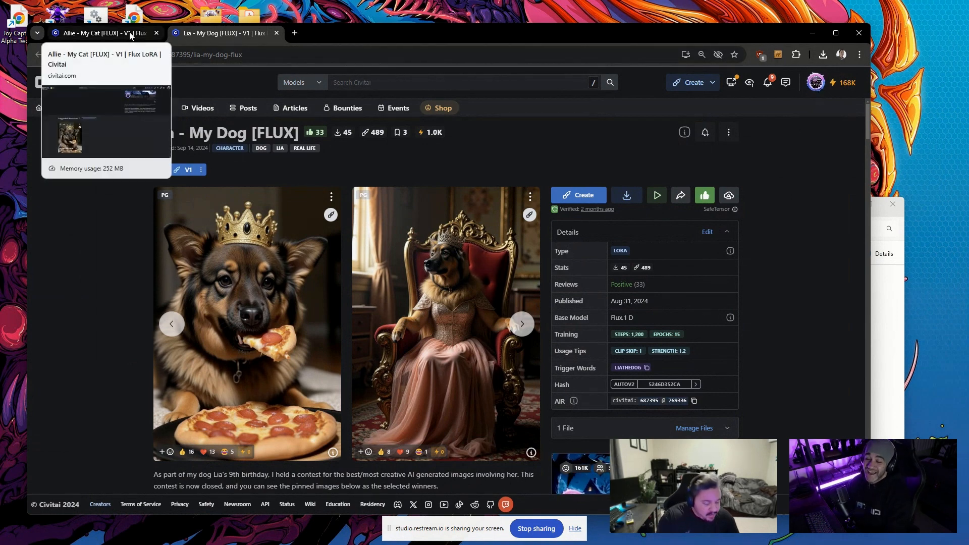
Close the Lia - My Dog tab and examine the full description and reference photos of the Allie - My Cat [FLUX] model.
middle_click(215, 39)
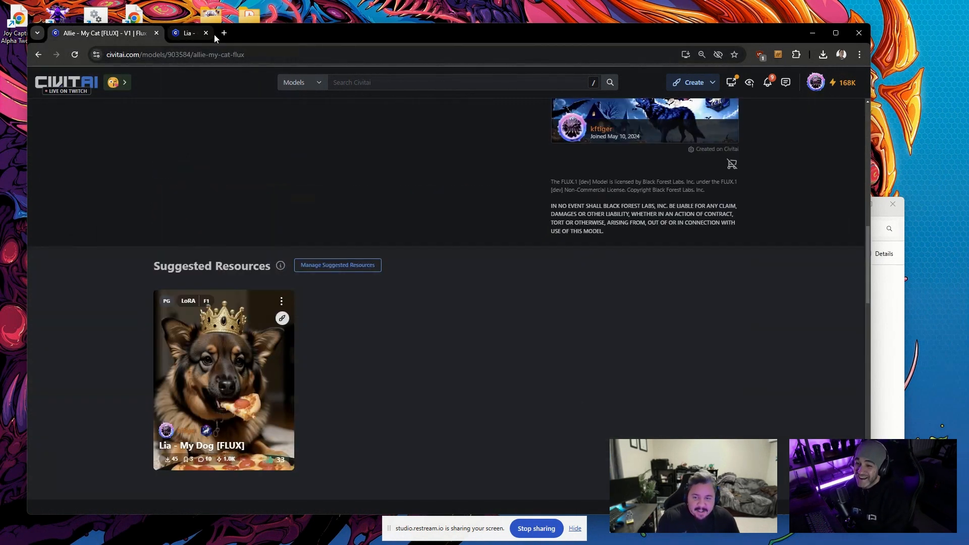
scroll(141, 198, up, 10)
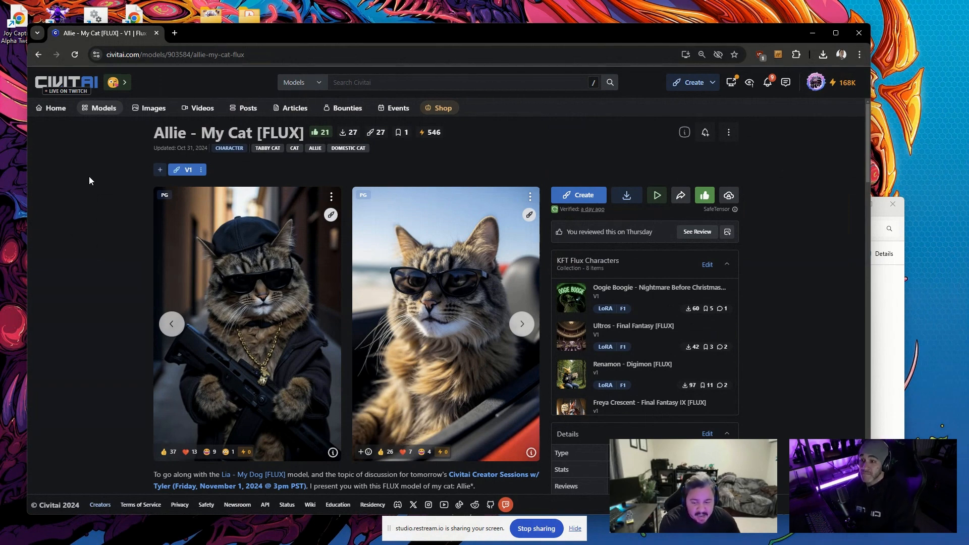
scroll(90, 177, down, 5)
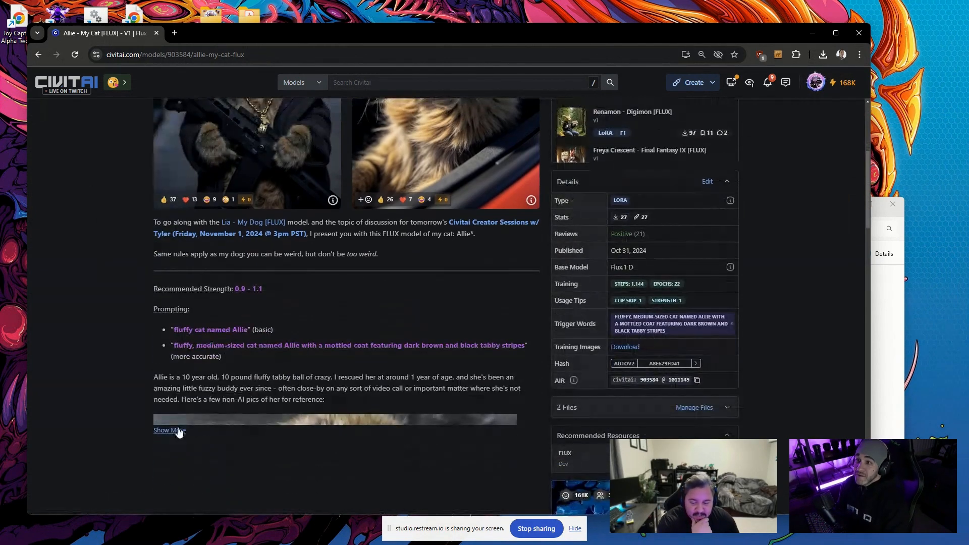
click(172, 430)
scroll(149, 350, down, 6)
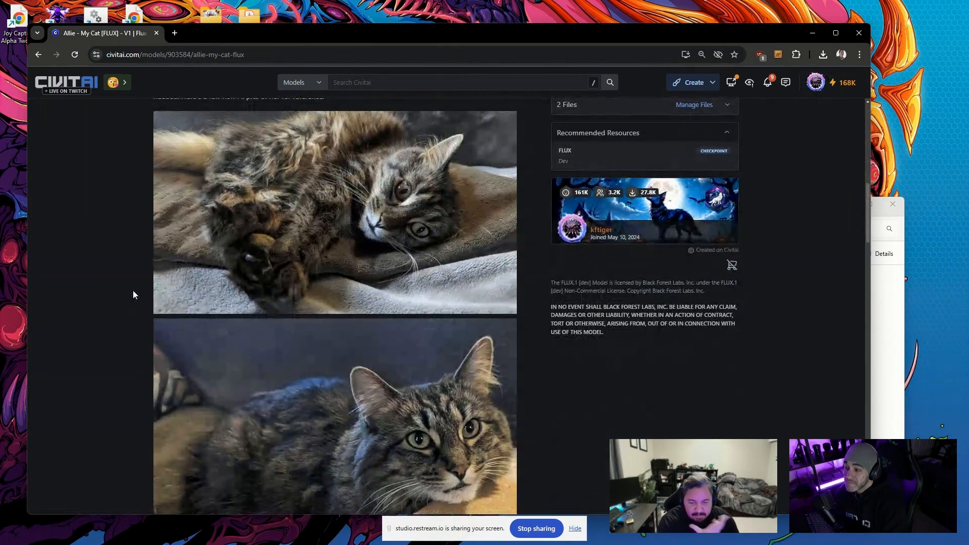
scroll(172, 265, down, 4)
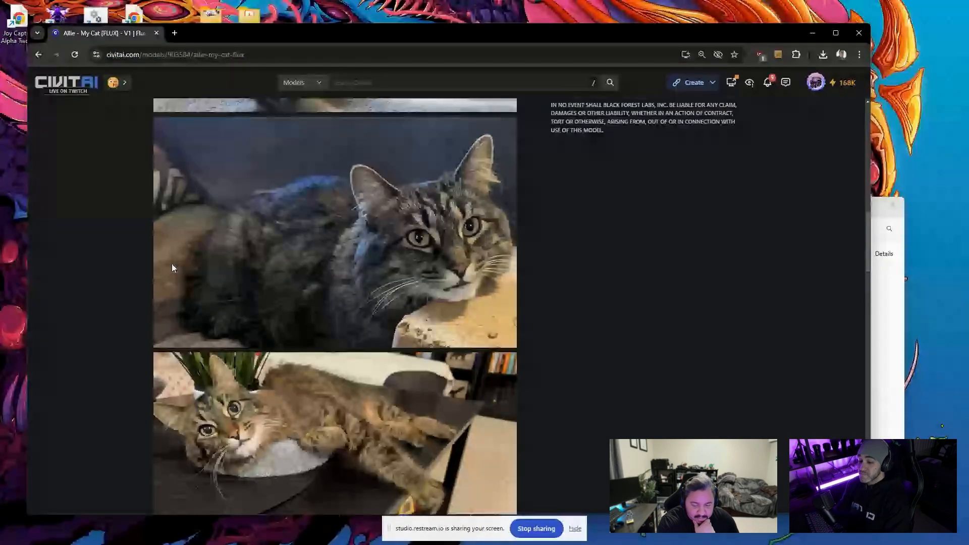
scroll(172, 268, down, 5)
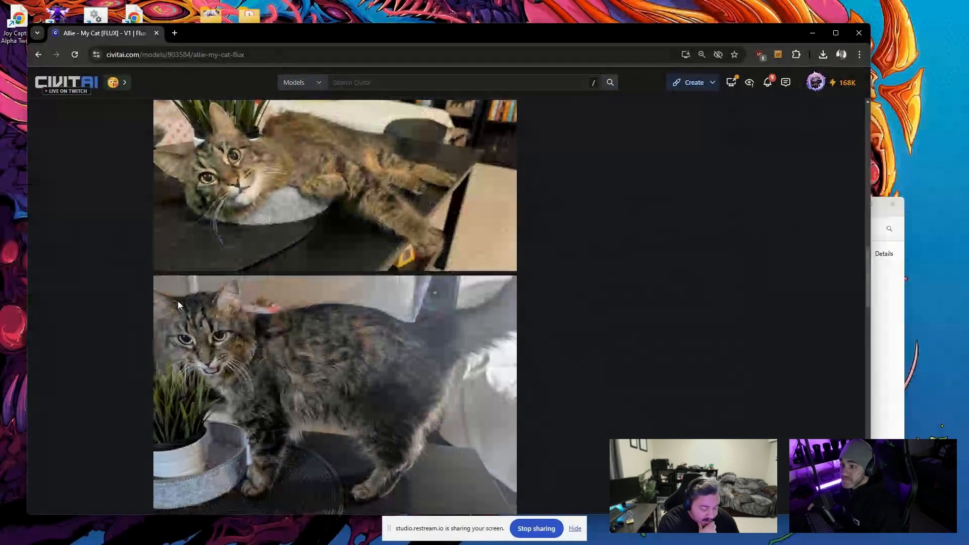
scroll(178, 303, up, 10)
scroll(181, 305, up, 5)
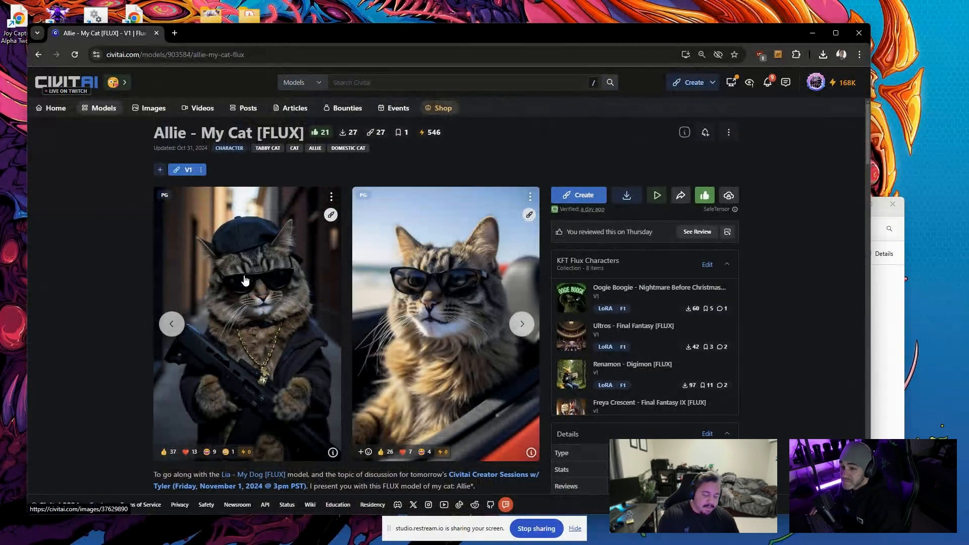
Copy the Allie - My Cat [FLUX] page link, post it in the Restream studio's private chat, and minimize the studio window.
click(185, 56)
key(ctrl+c)
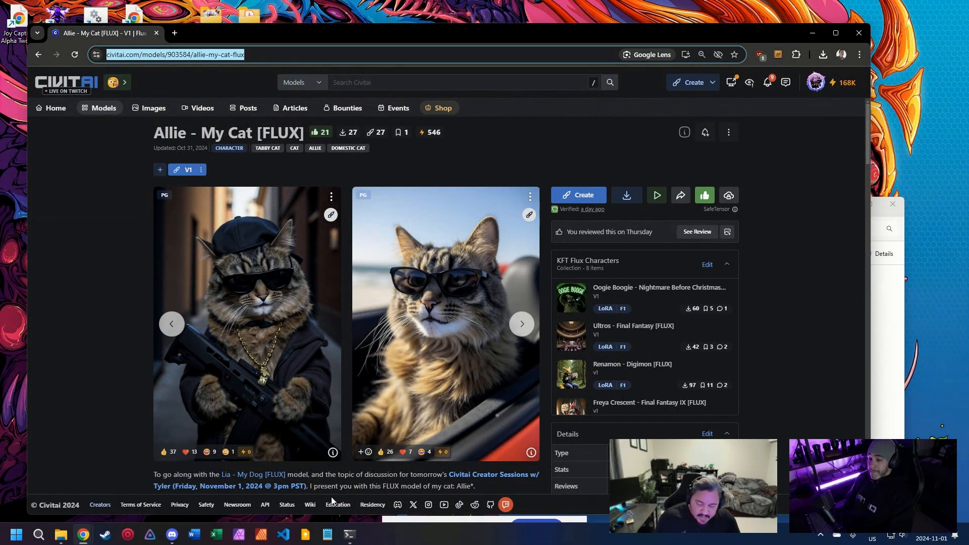
mouse_move(56, 515)
mouse_move(83, 533)
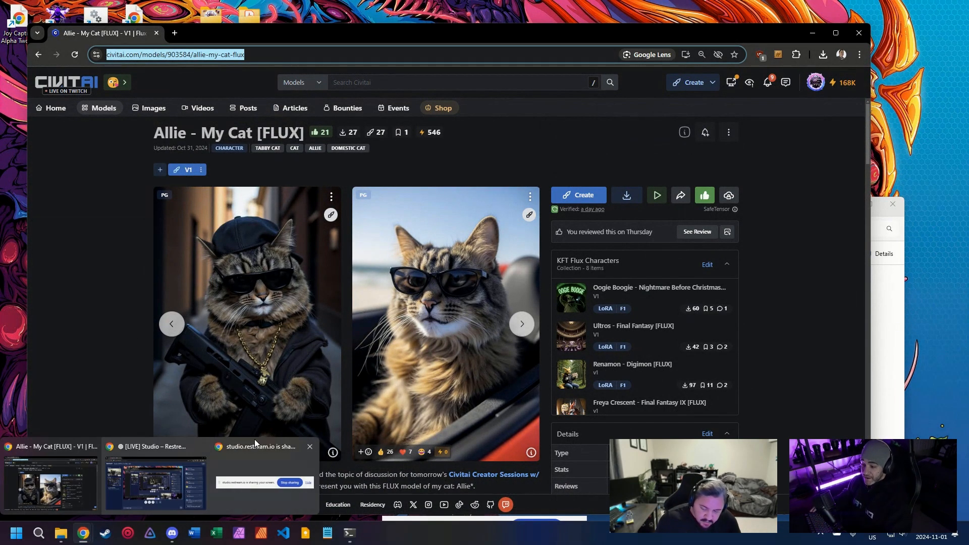
click(150, 486)
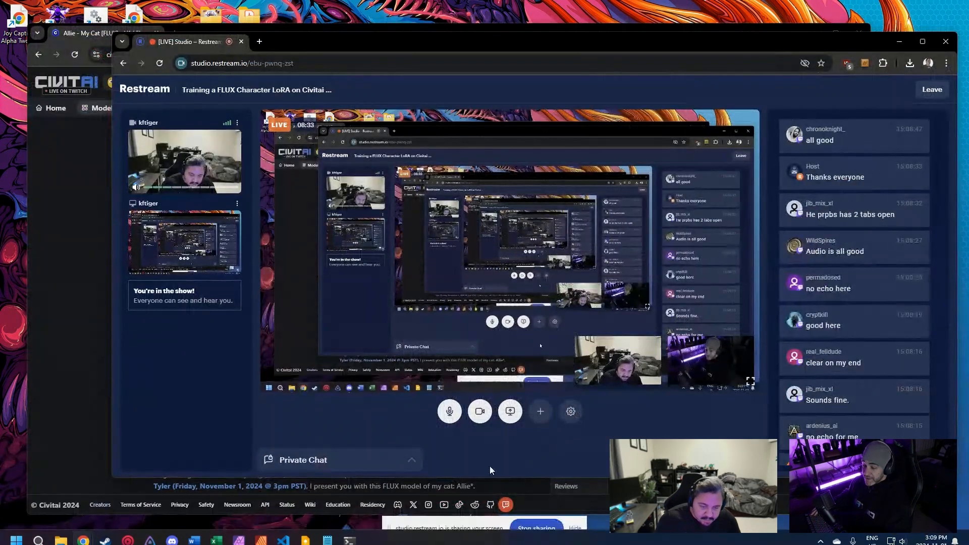
key(ctrl+v)
click(409, 456)
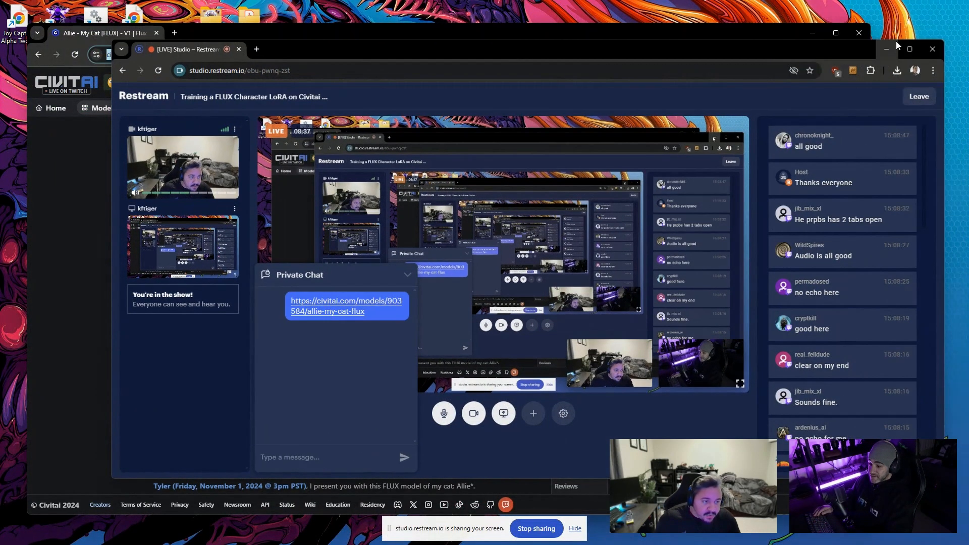
click(899, 42)
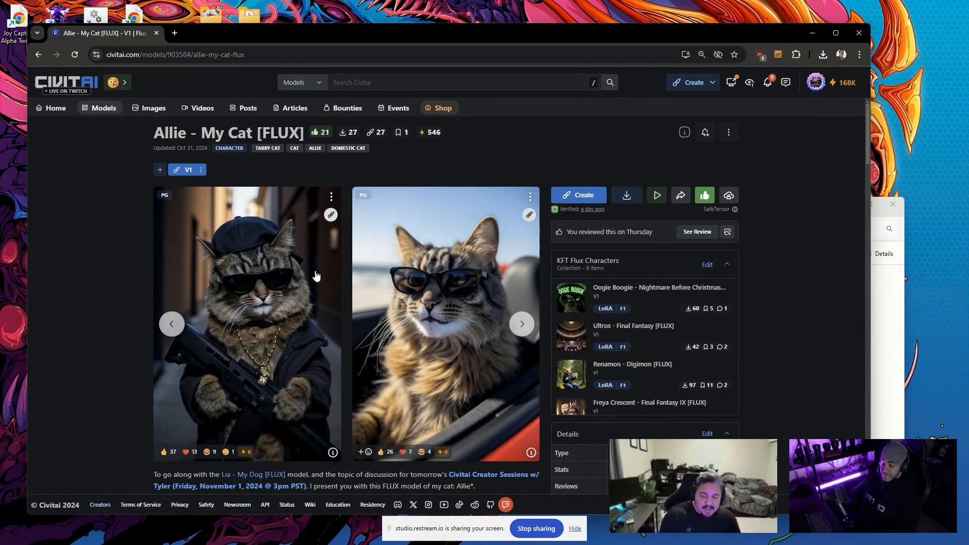
View the Allie model's example images full size, from the armed cat in a cap through the pirate cat, and close the viewer.
click(322, 291)
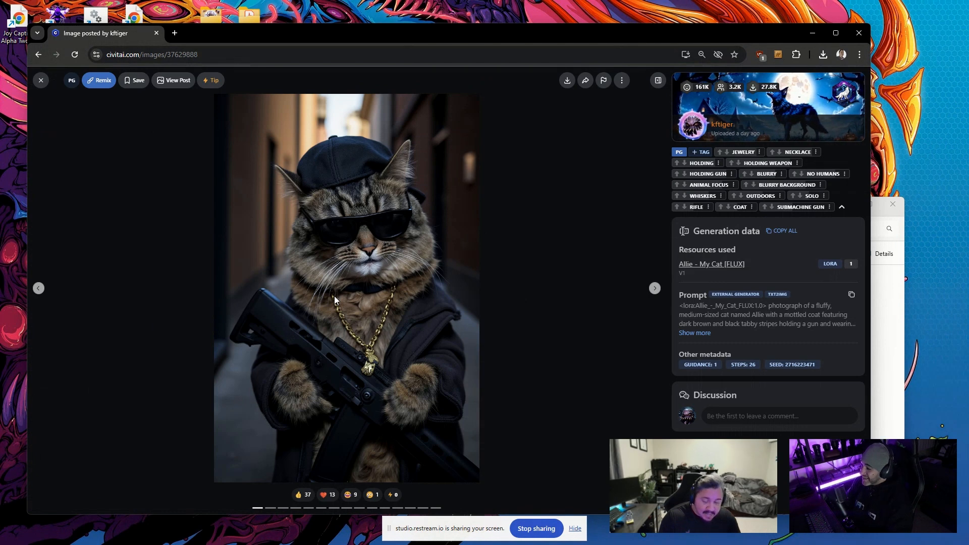
key(Right)
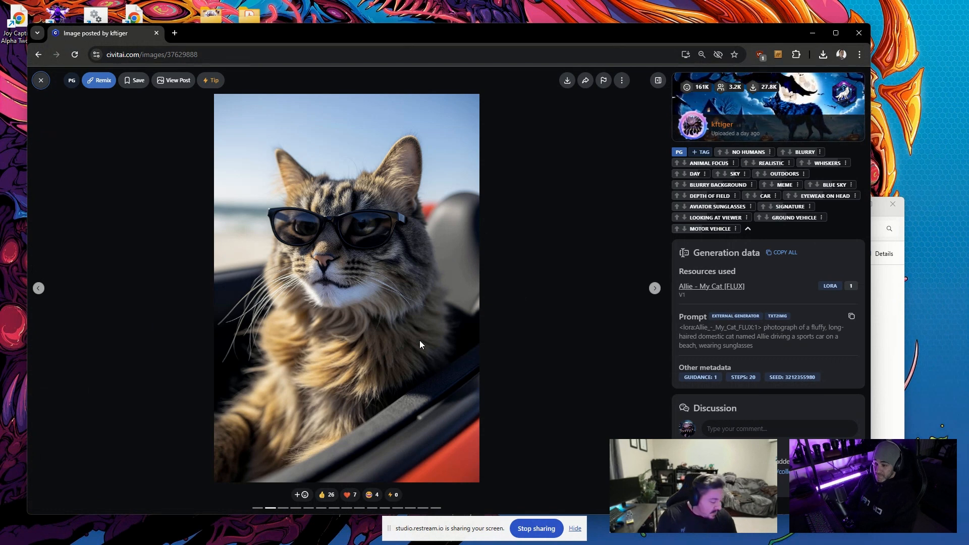
key(Right)
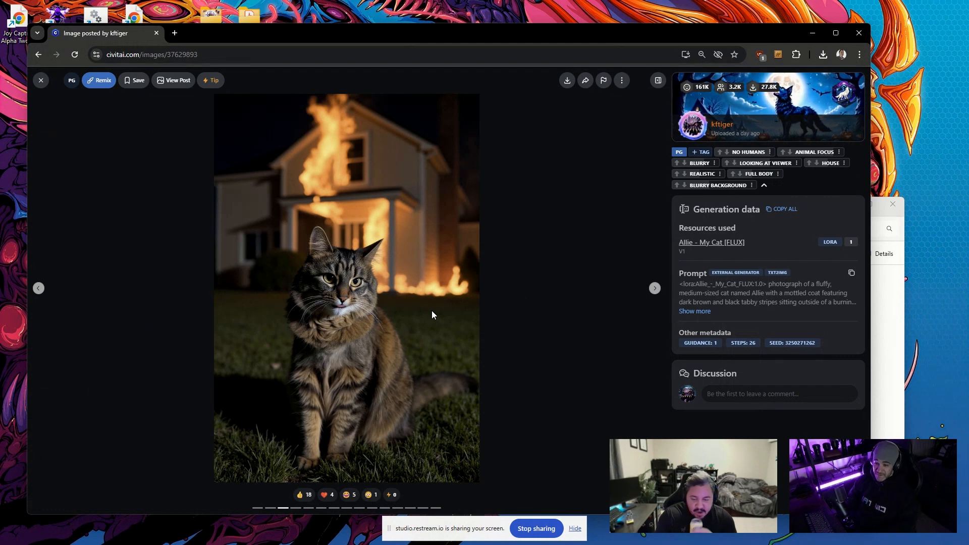
key(Right)
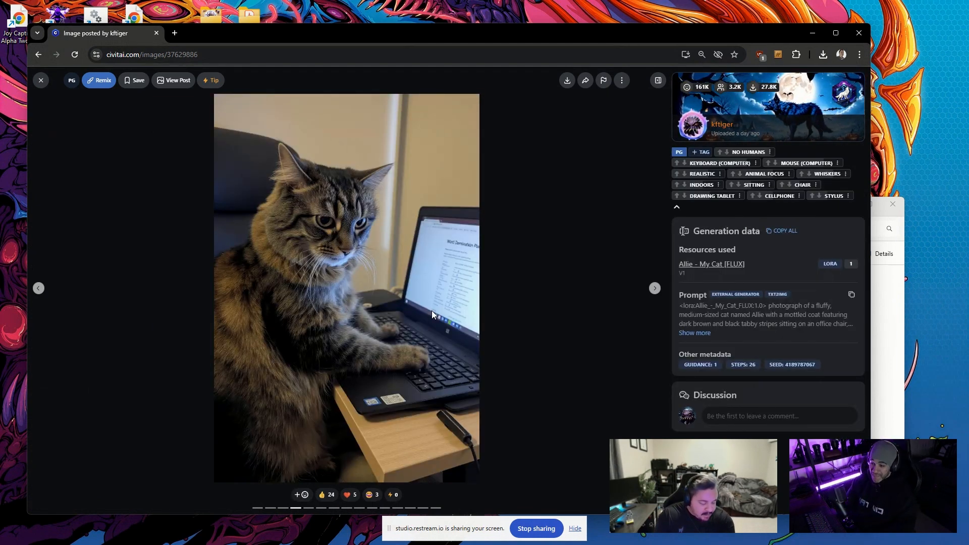
key(Right)
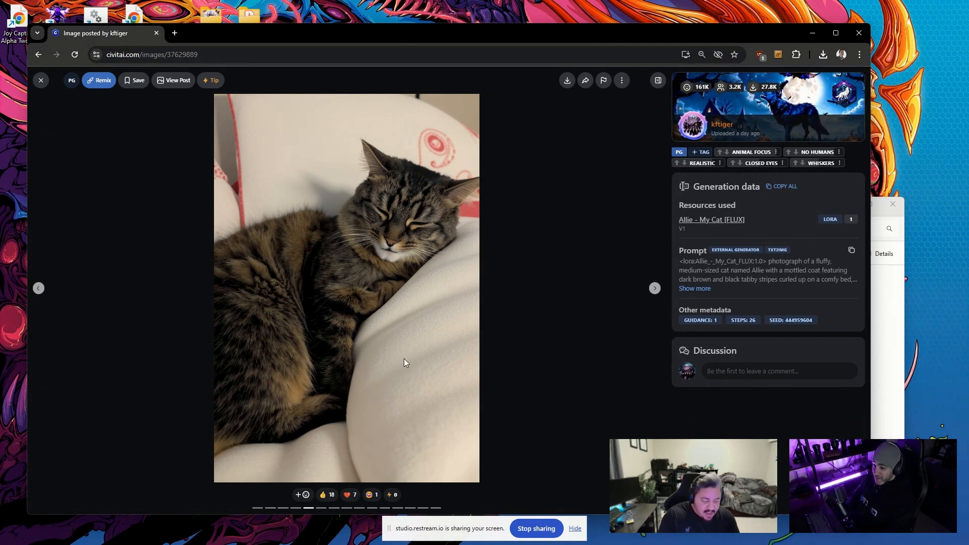
key(Right)
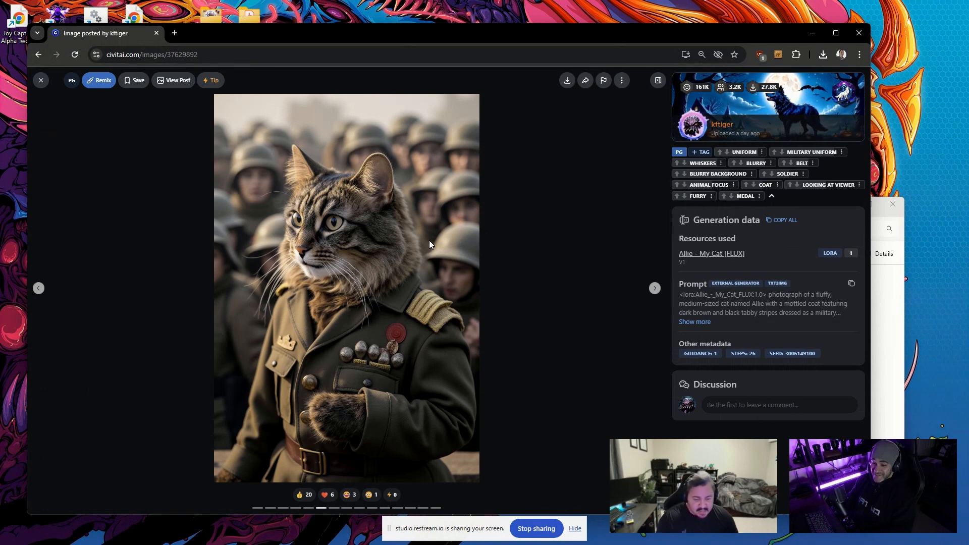
key(Right)
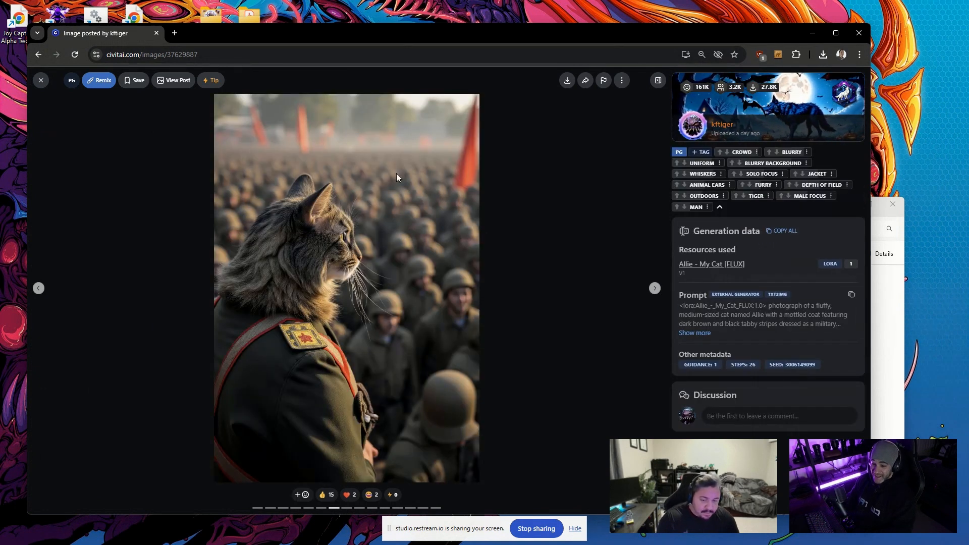
key(Right)
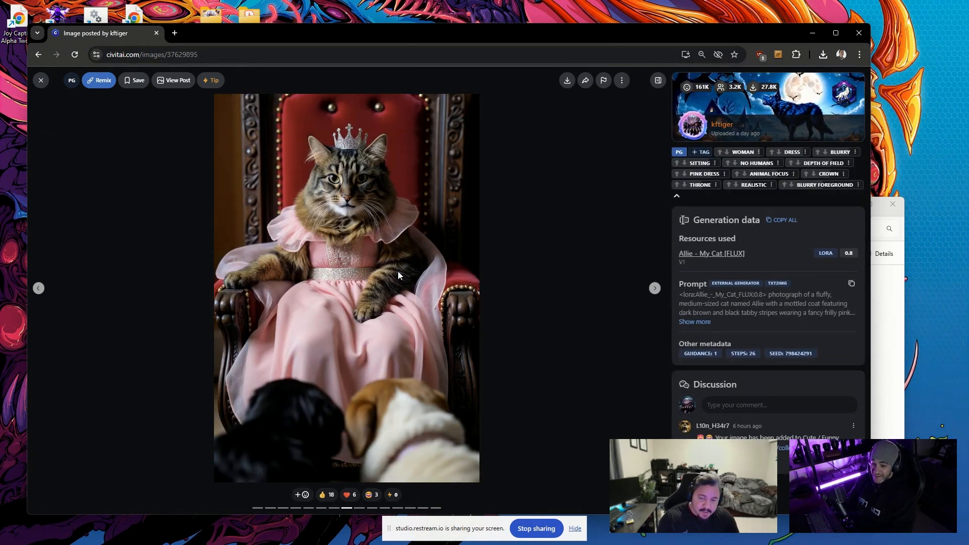
key(Right)
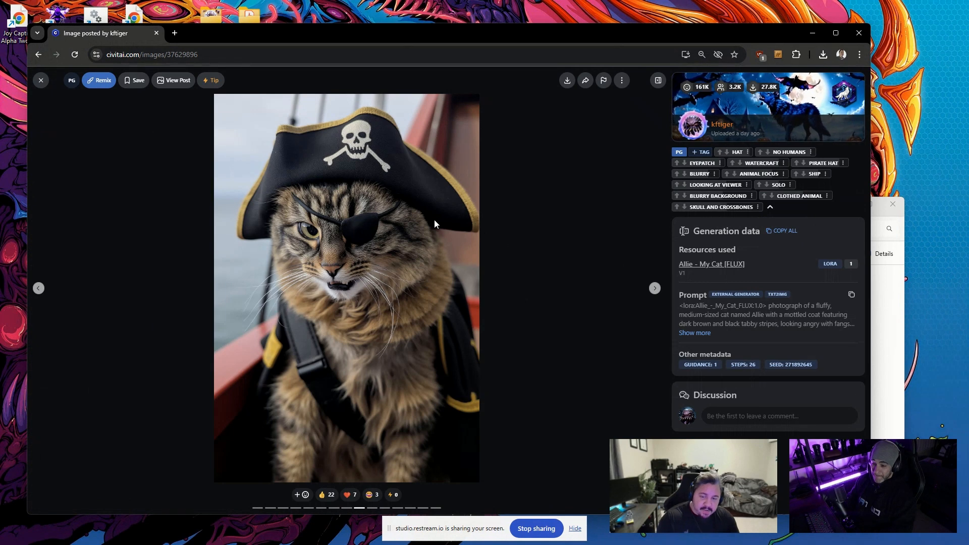
key(Escape)
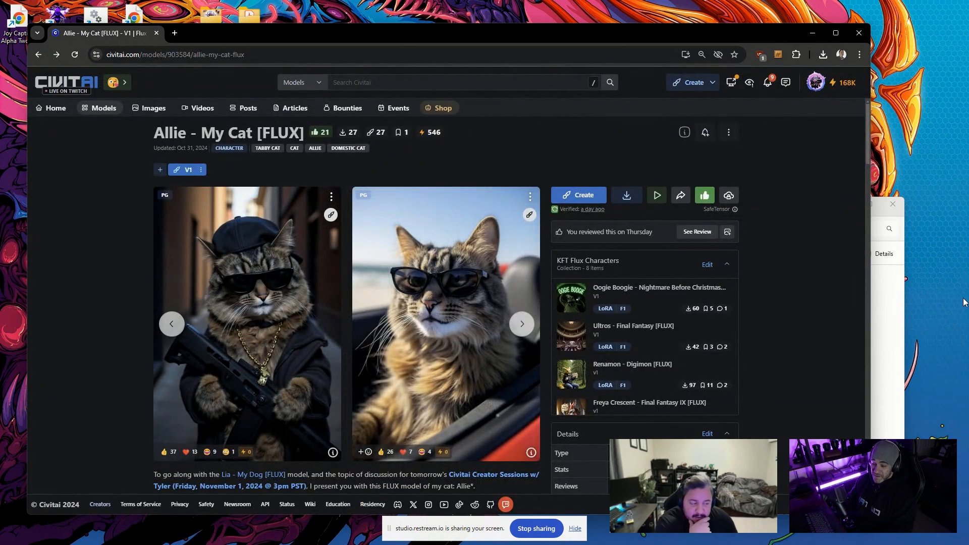
Bring the allie folder window forward, reposition and enlarge it, and open its Training folder.
click(887, 318)
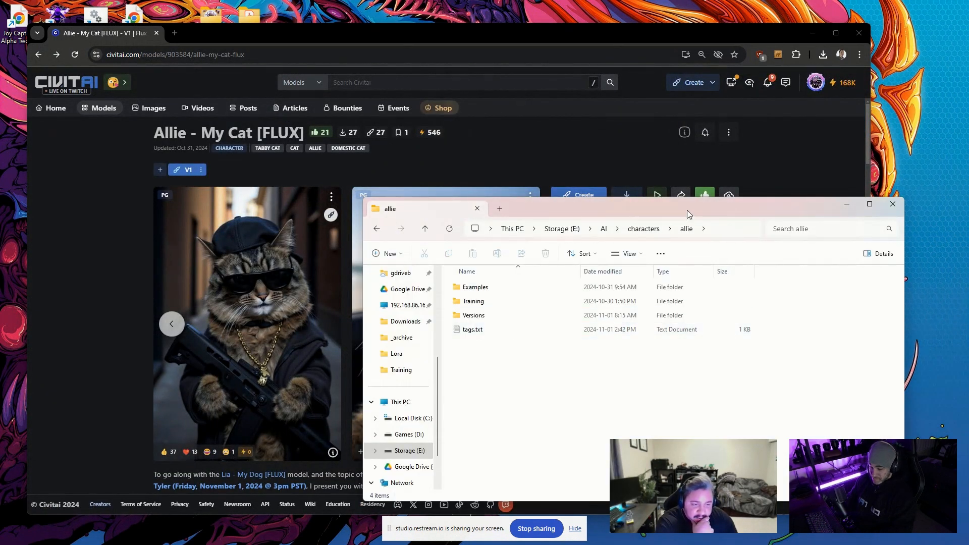
drag(686, 210, 510, 179)
drag(728, 469, 795, 522)
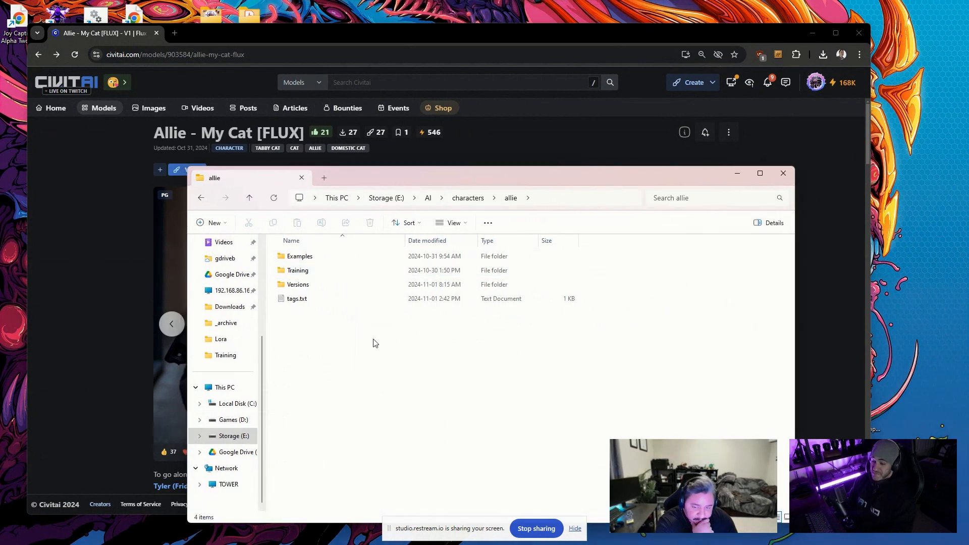
double_click(298, 270)
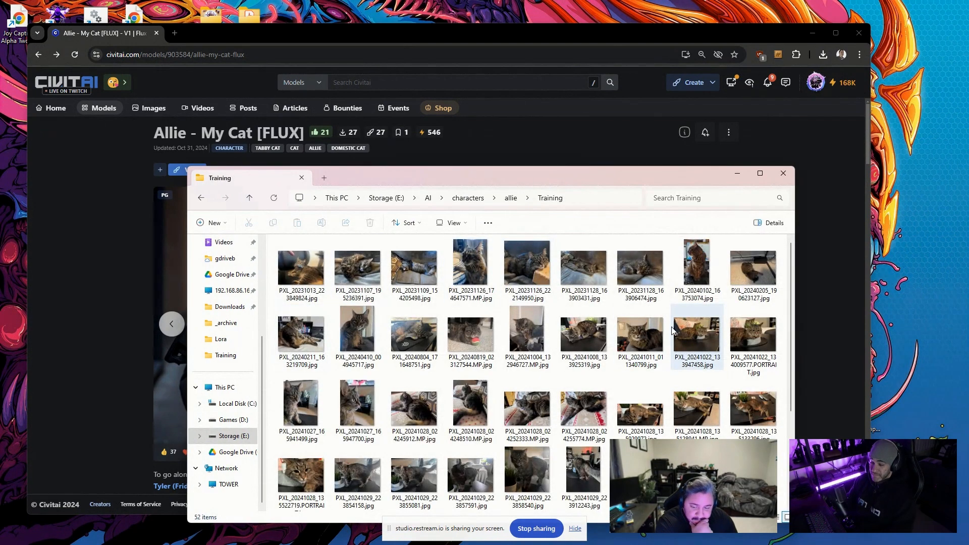
Examine the cat's training photos one by one starting from PXL_20231013_223849824.jpg, close the viewer, and look over the folder's thumbnails.
double_click(303, 272)
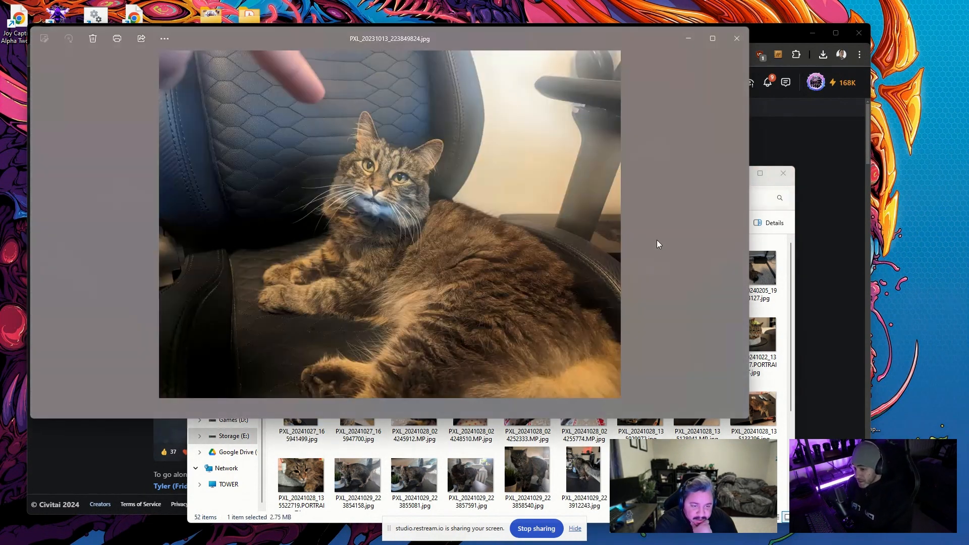
key(Right)
key(Right)
key(Right)
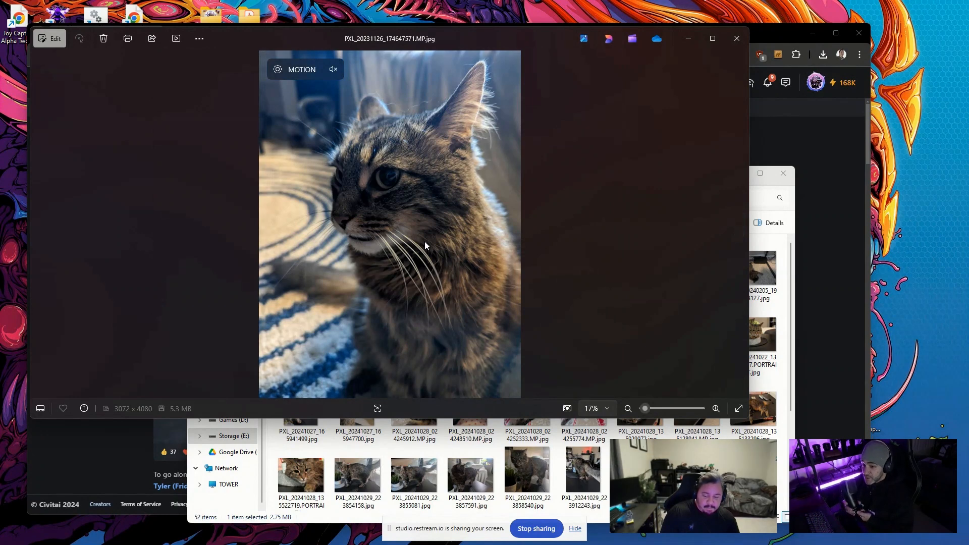
key(Right)
key(Right)
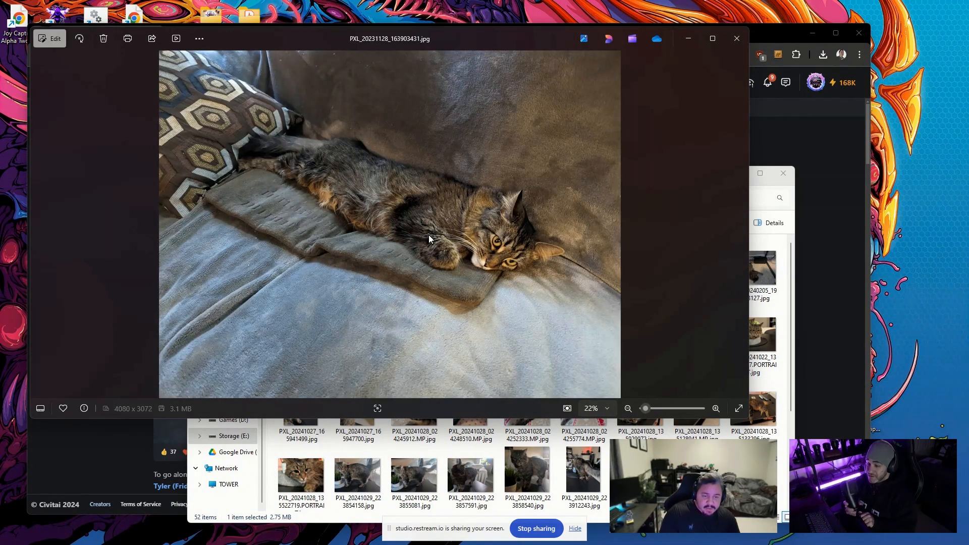
key(Right)
key(Right)
key(Right)
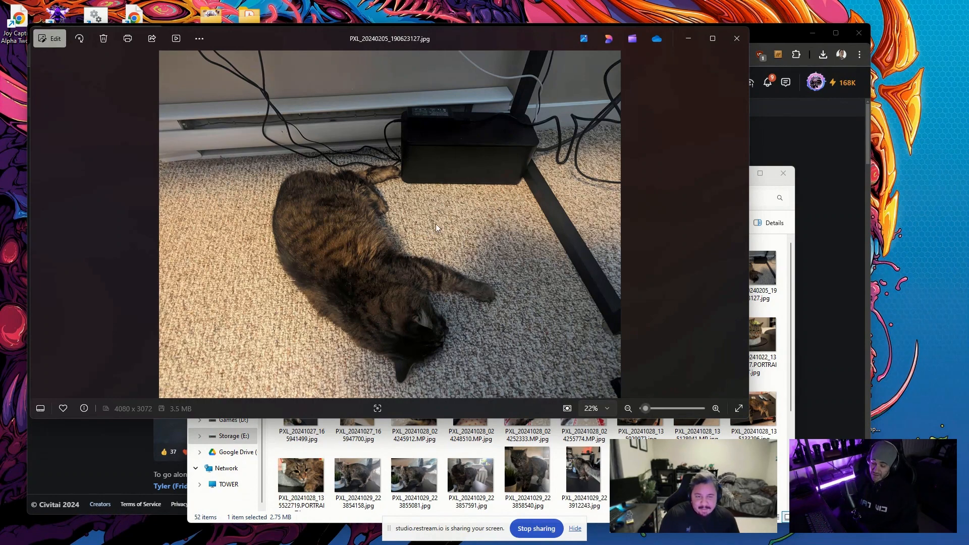
key(Right)
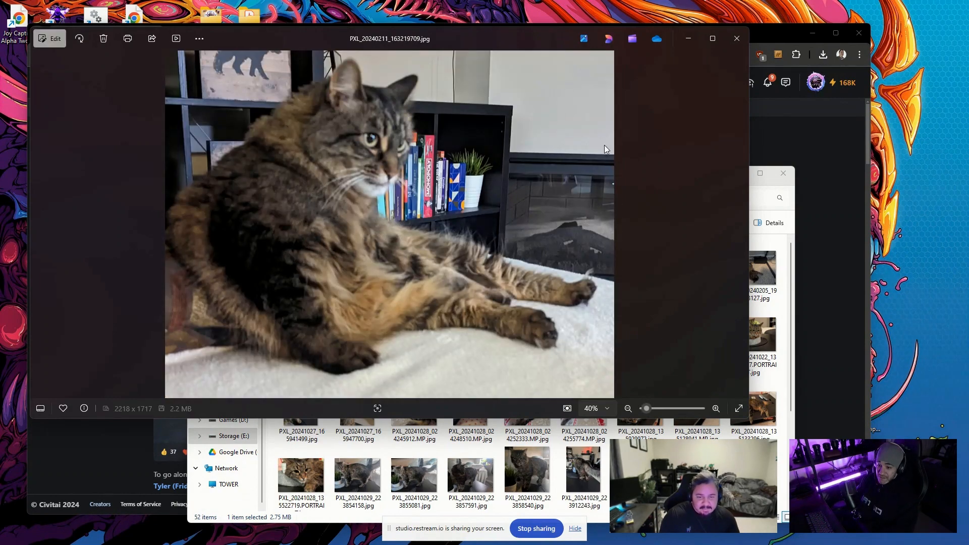
key(Right)
key(Right)
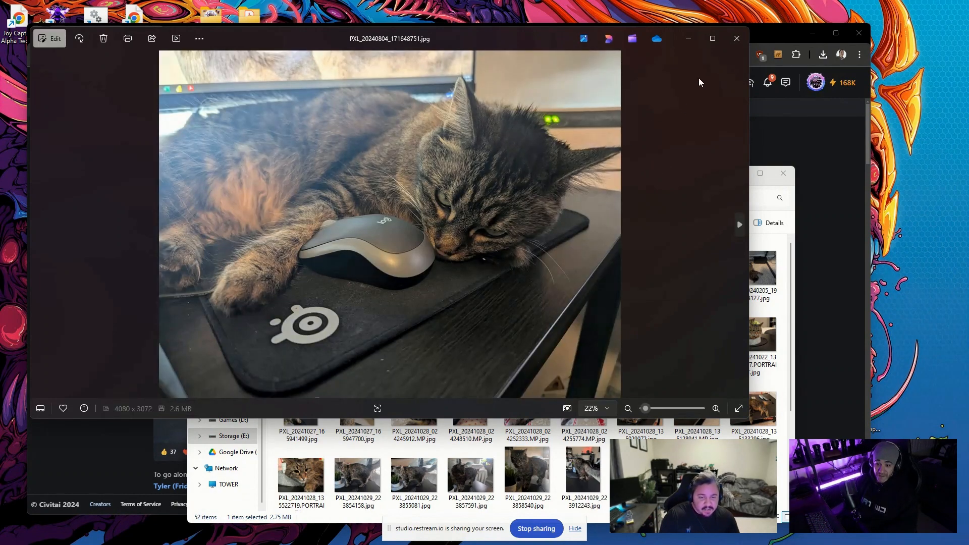
key(Right)
click(737, 43)
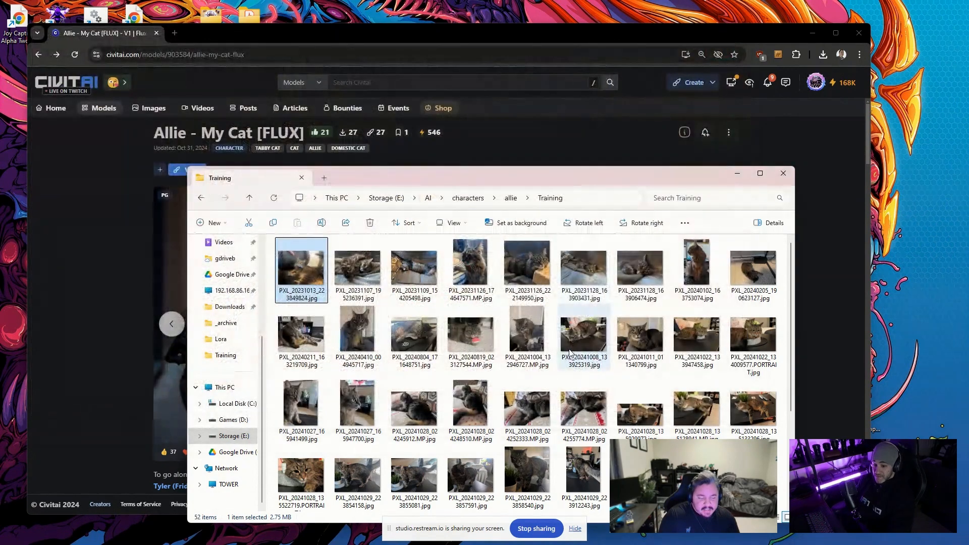
click(569, 352)
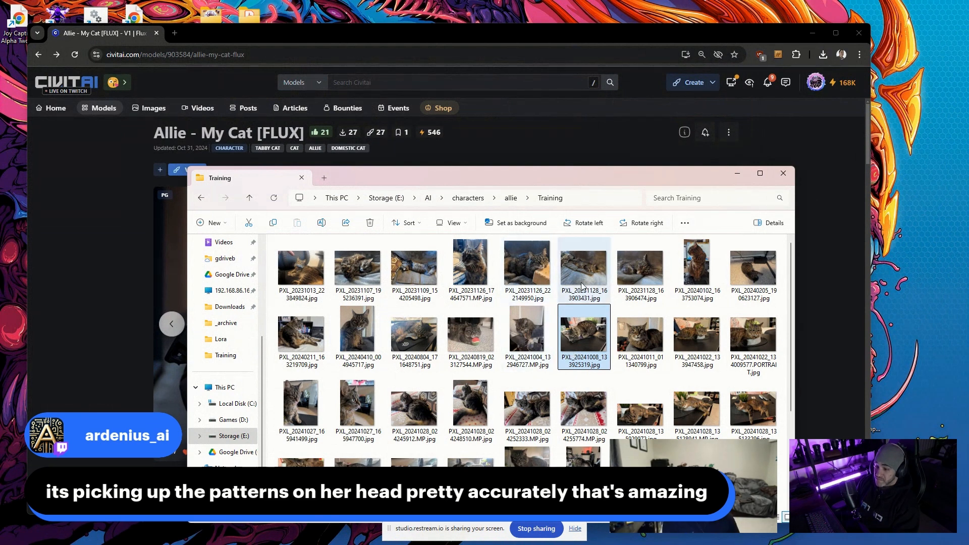
click(511, 277)
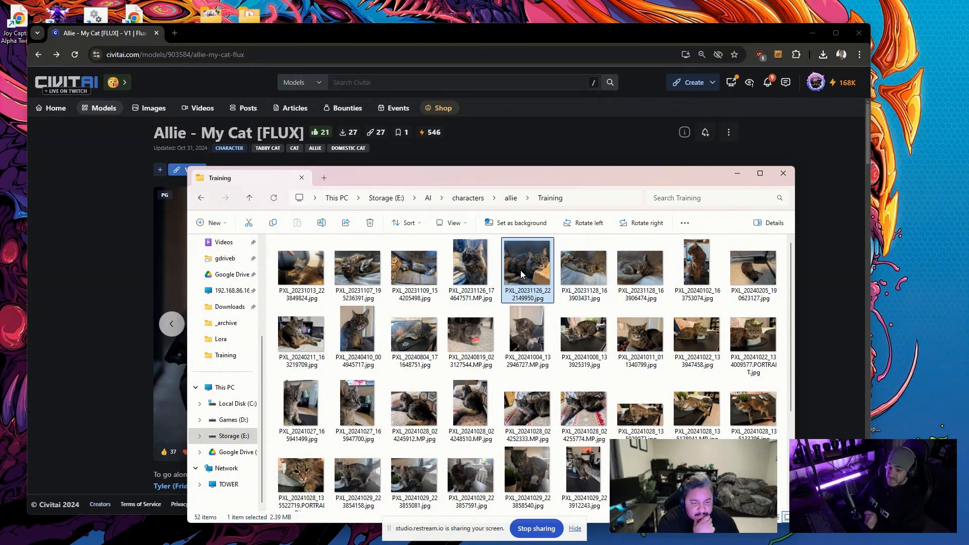
Return to Civitai and open the Train a LoRA page in a new tab.
click(786, 134)
mouse_move(690, 91)
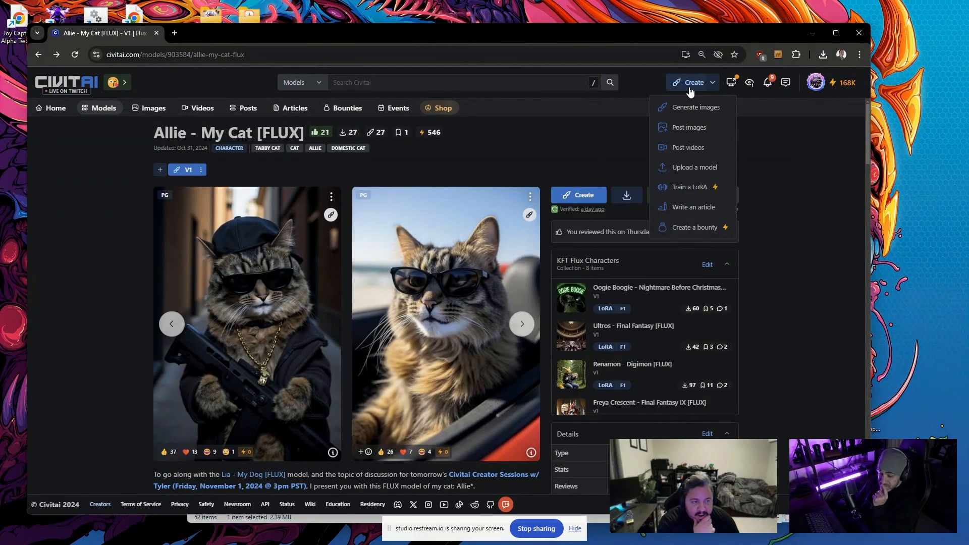
click(693, 189)
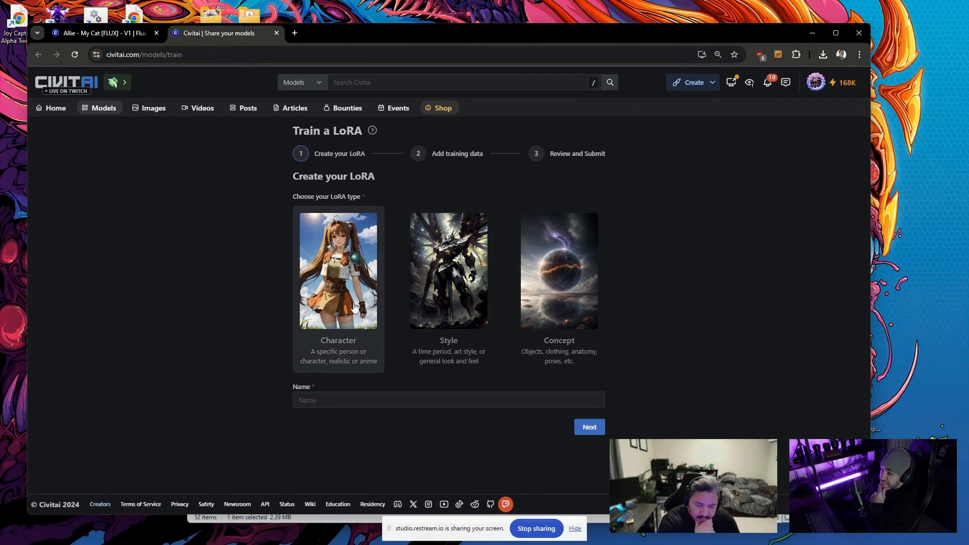
Bring back the Training folder and examine the variety of poses, angles and backgrounds among the cat photos.
click(60, 536)
click(358, 409)
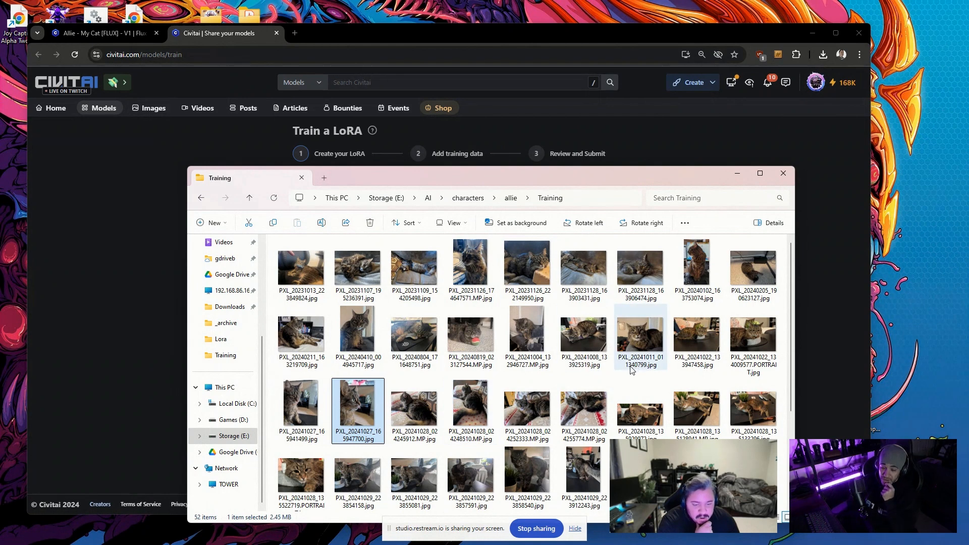
scroll(628, 368, down, 3)
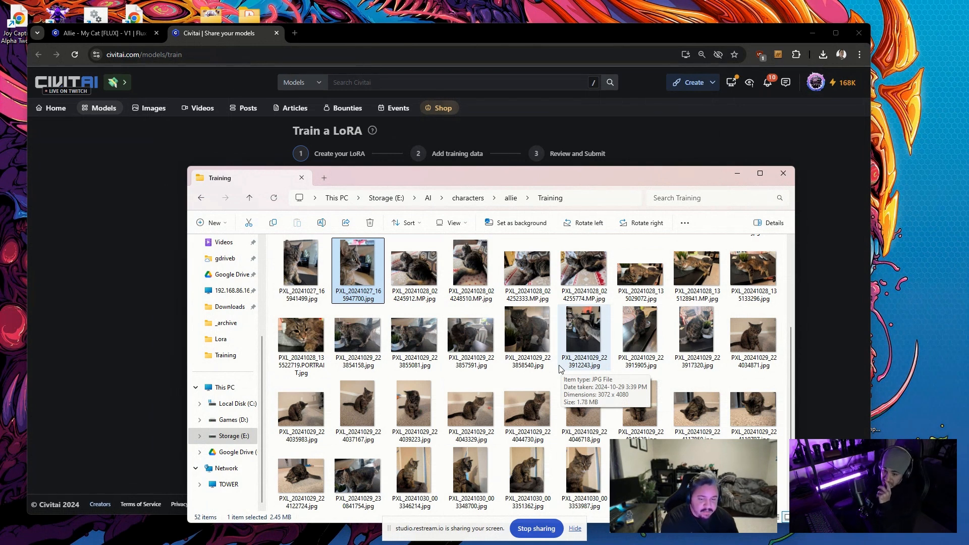
click(471, 336)
click(535, 348)
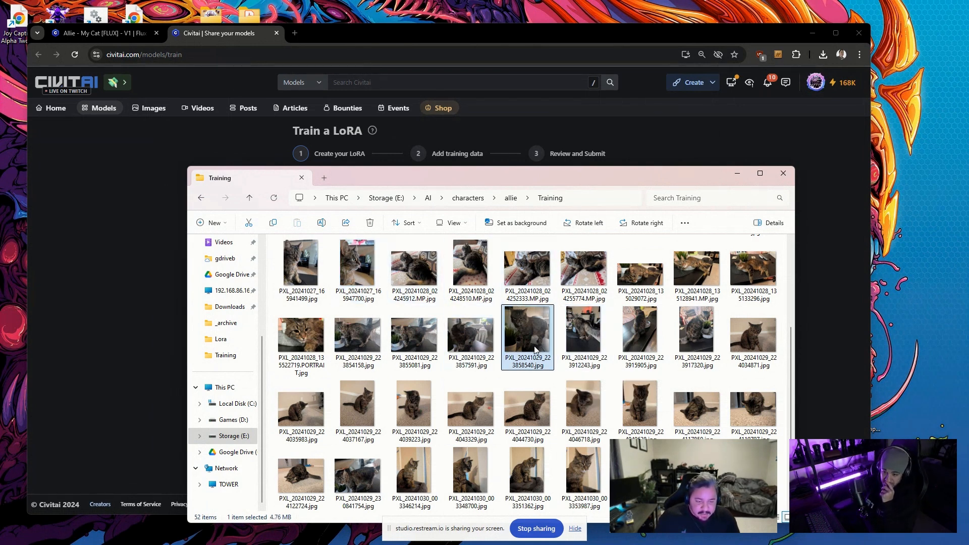
click(591, 331)
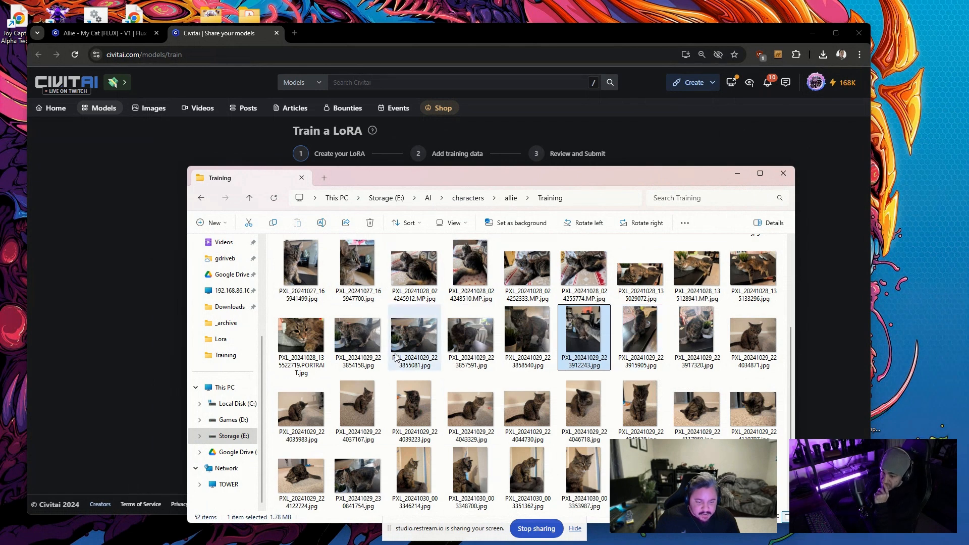
click(466, 341)
click(348, 343)
click(357, 288)
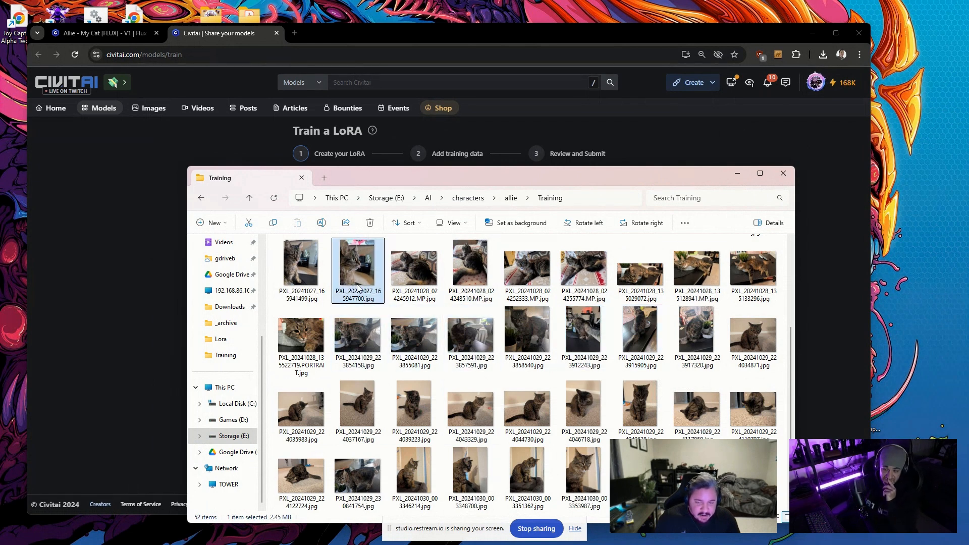
scroll(399, 301, up, 2)
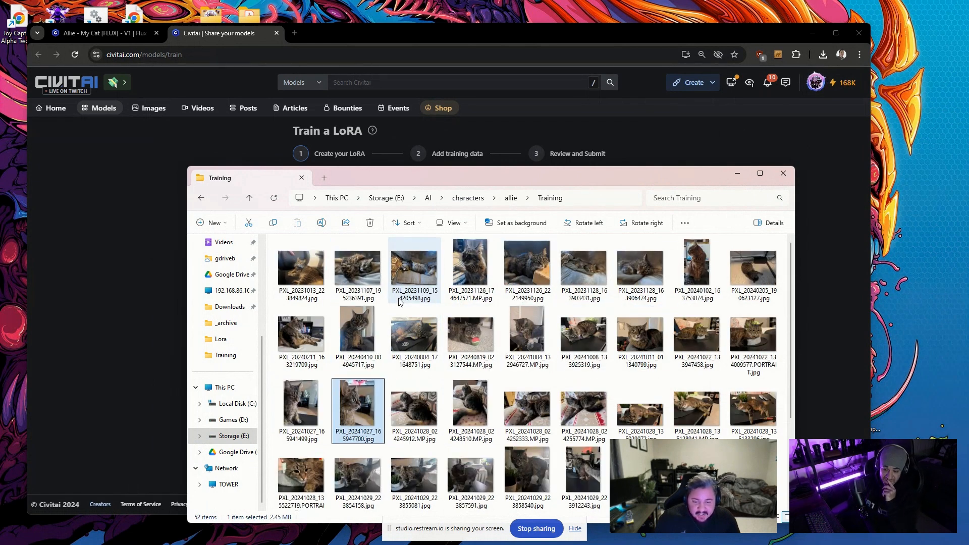
Examine the cat training photos one by one starting from PXL_20240205_190623127.jpg, comparing poses and settings, and close the viewer.
click(359, 278)
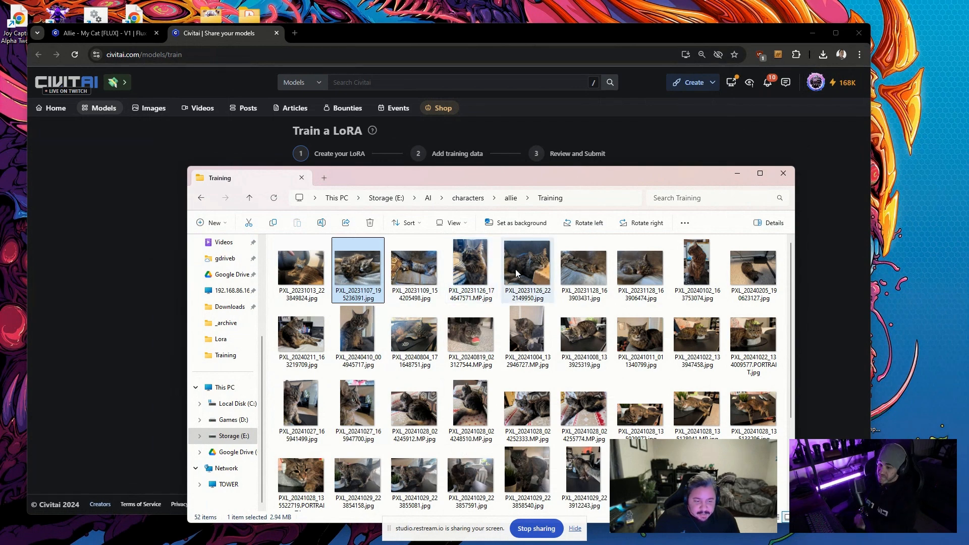
double_click(745, 280)
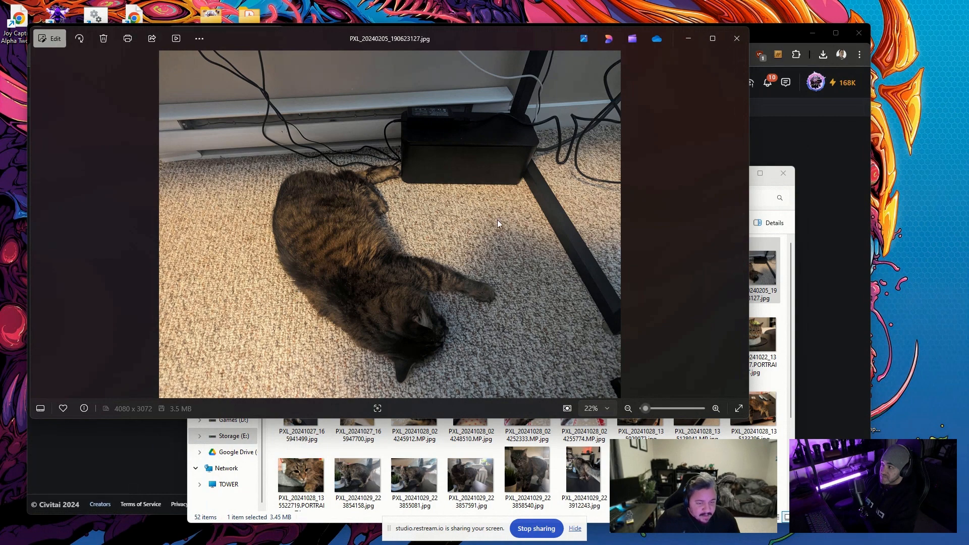
key(Right)
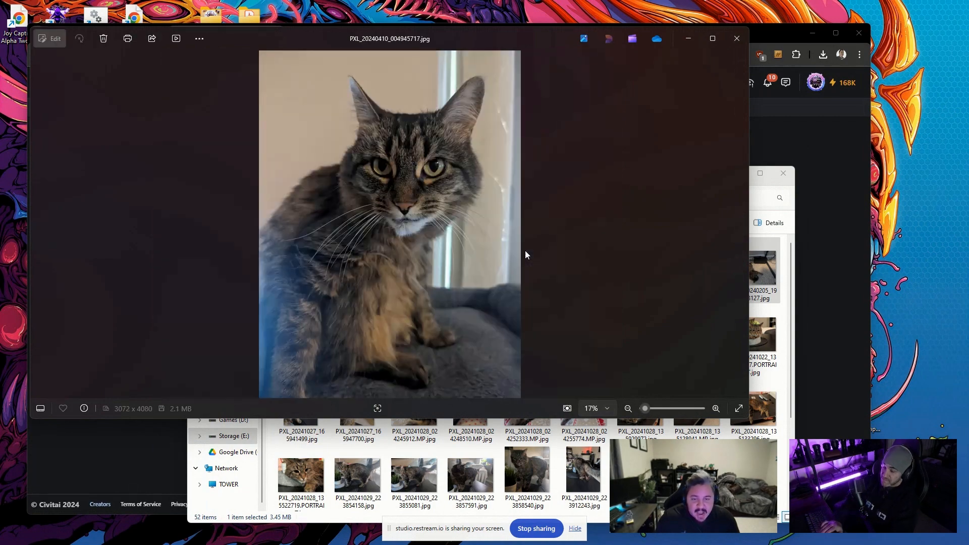
key(Right)
key(Right)
key(Right)
key(Right)
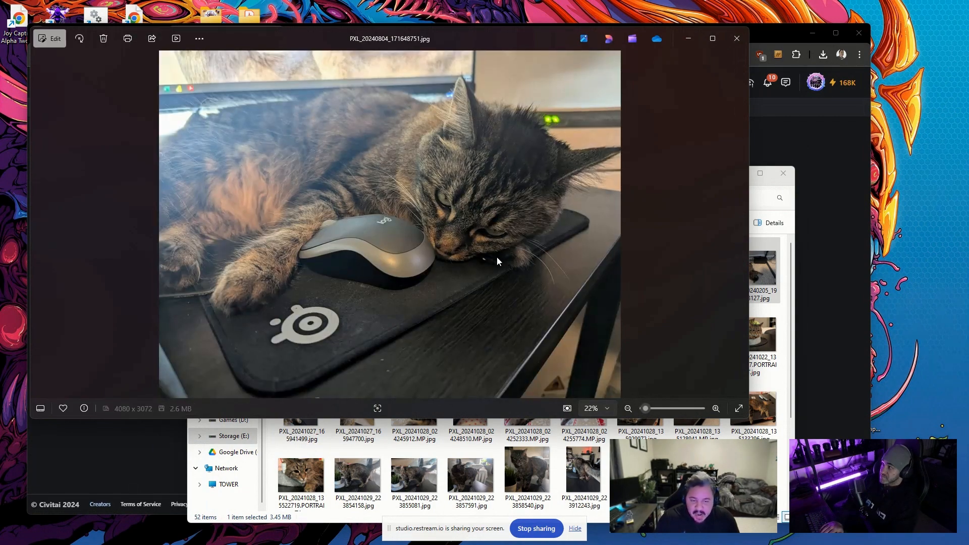
key(Right)
key(Right)
key(Right)
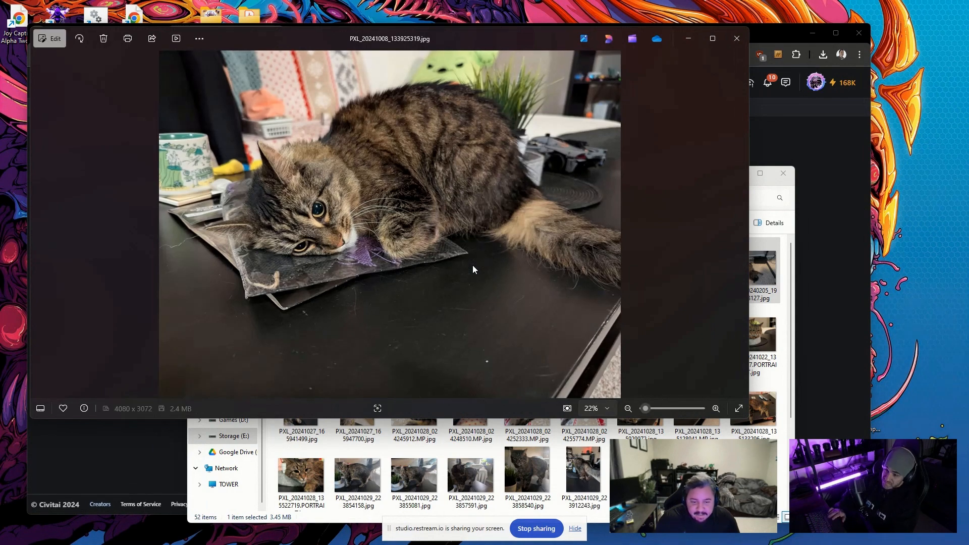
key(Right)
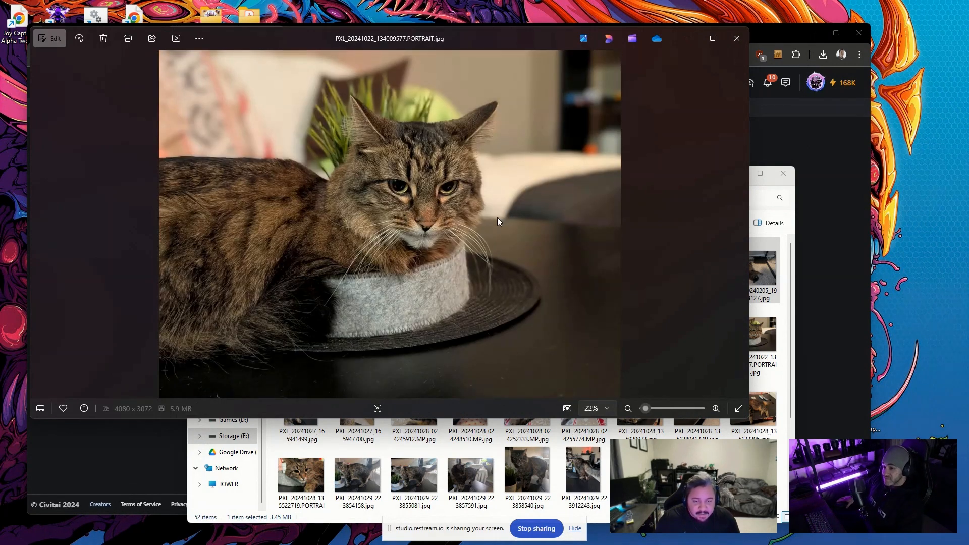
click(737, 37)
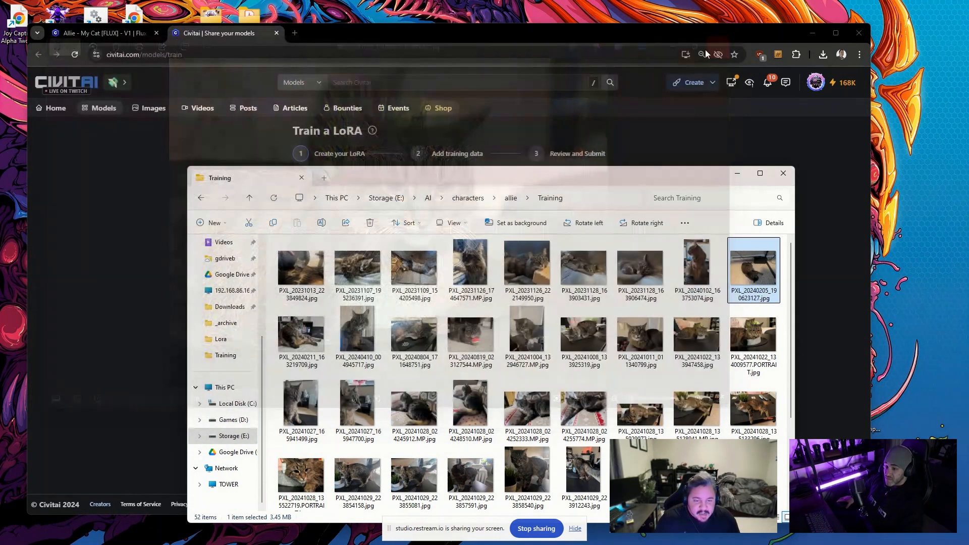
Return to Civitai, name the character LoRA "Allie - My Cat [FLUX]", and continue to adding training data.
click(143, 237)
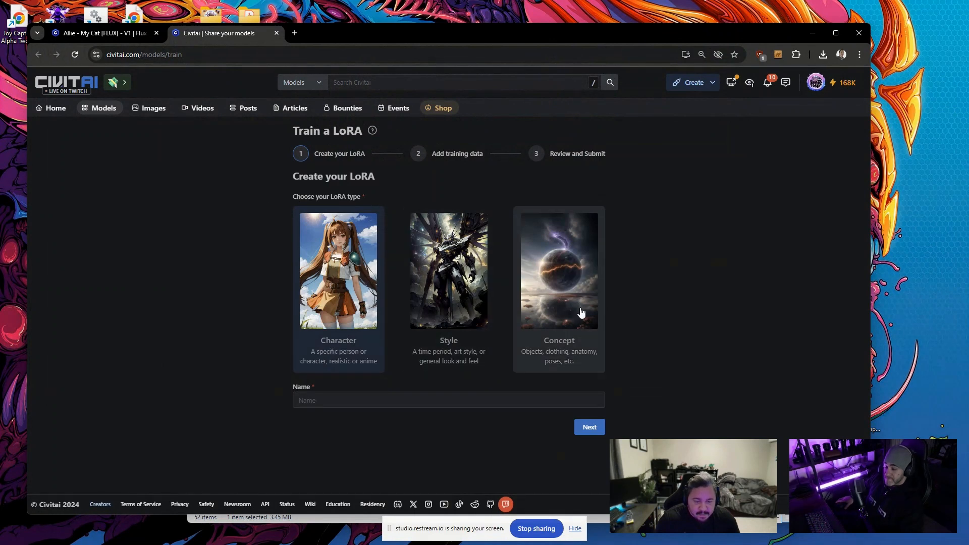
click(364, 400)
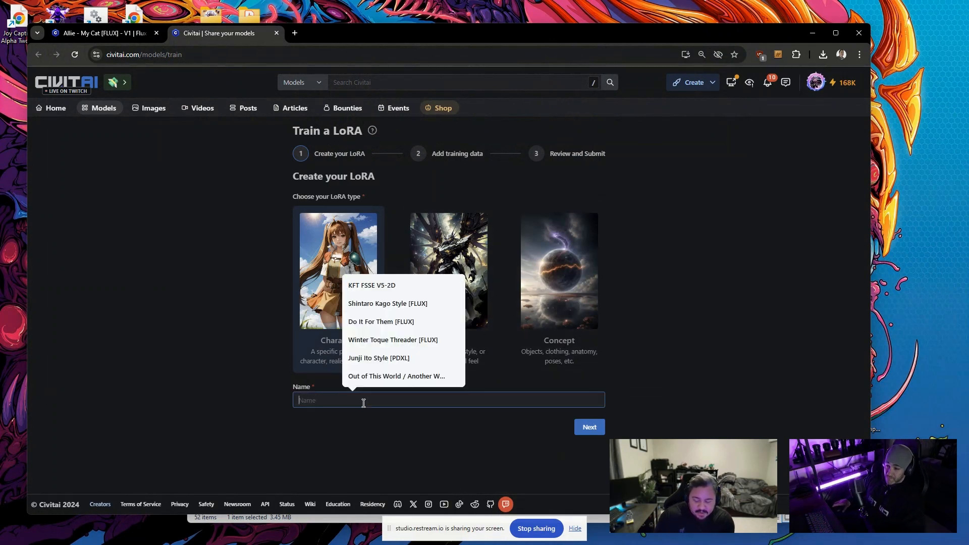
text(a)
key(Down)
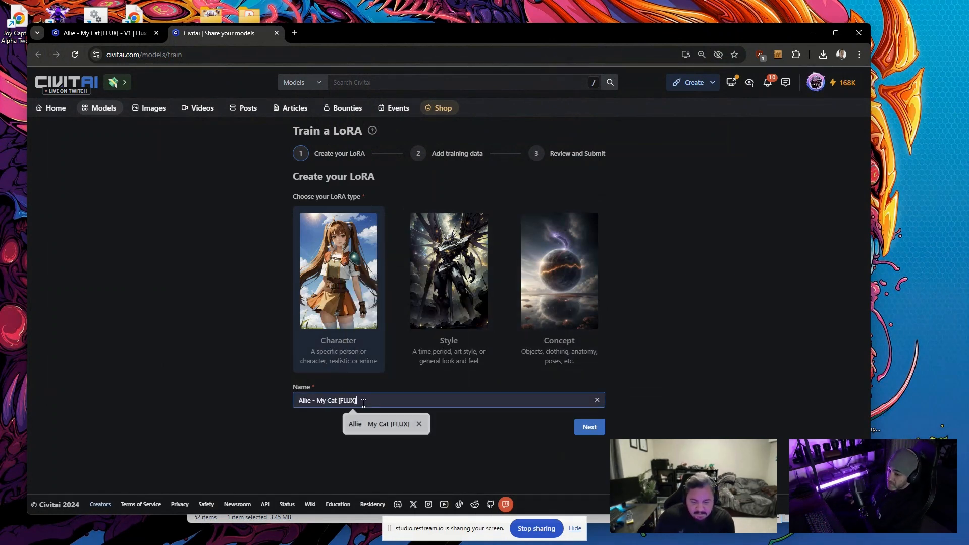
key(Return)
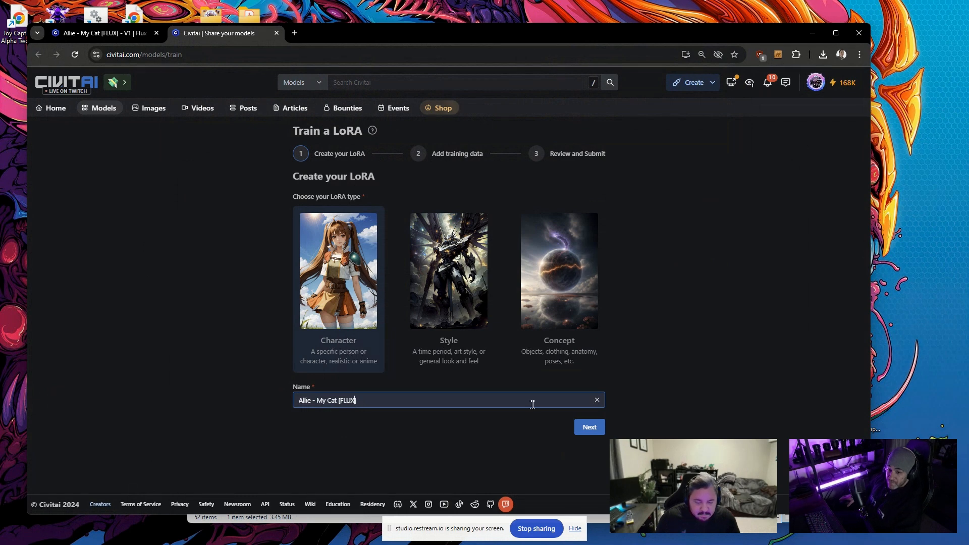
click(588, 427)
click(322, 356)
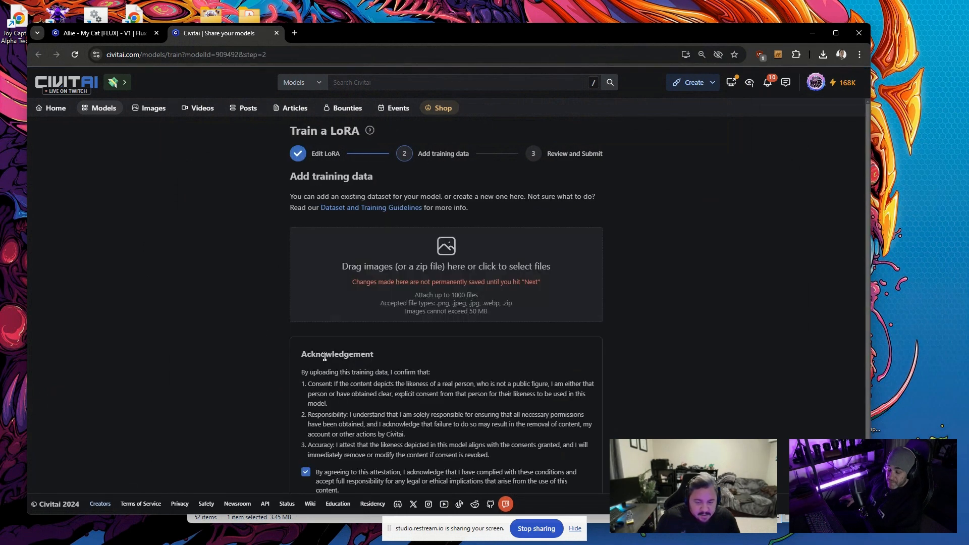
Add the first eight photos of the Training folder, PXL_20231013_223849824.jpg through PXL_20240102_163753074.jpg, to the LoRA's training data.
click(323, 519)
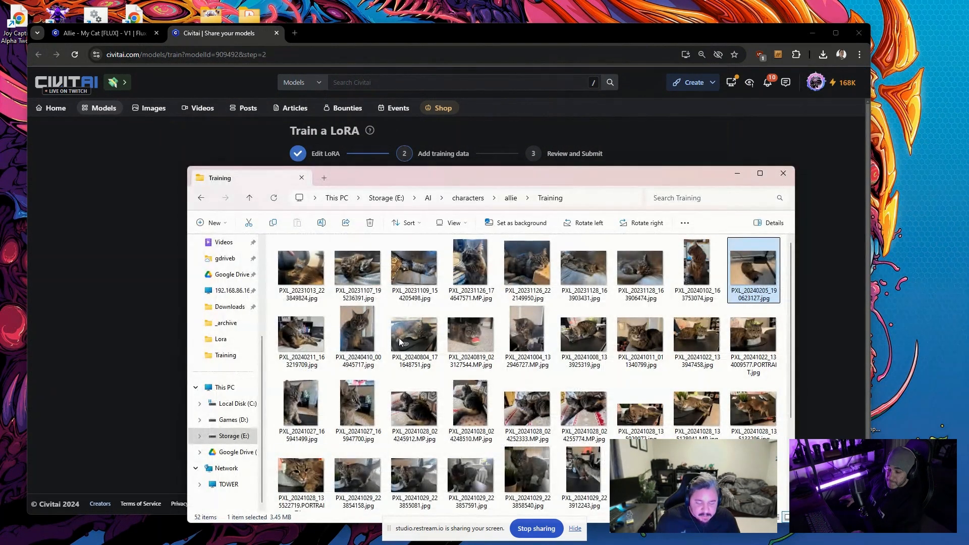
click(414, 268)
click(309, 265)
shift+click(357, 474)
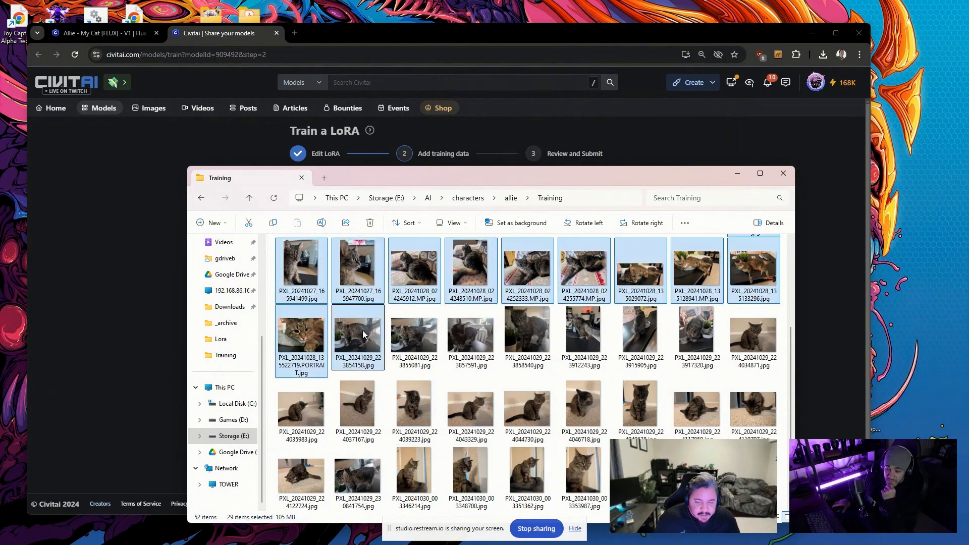
click(626, 280)
click(309, 267)
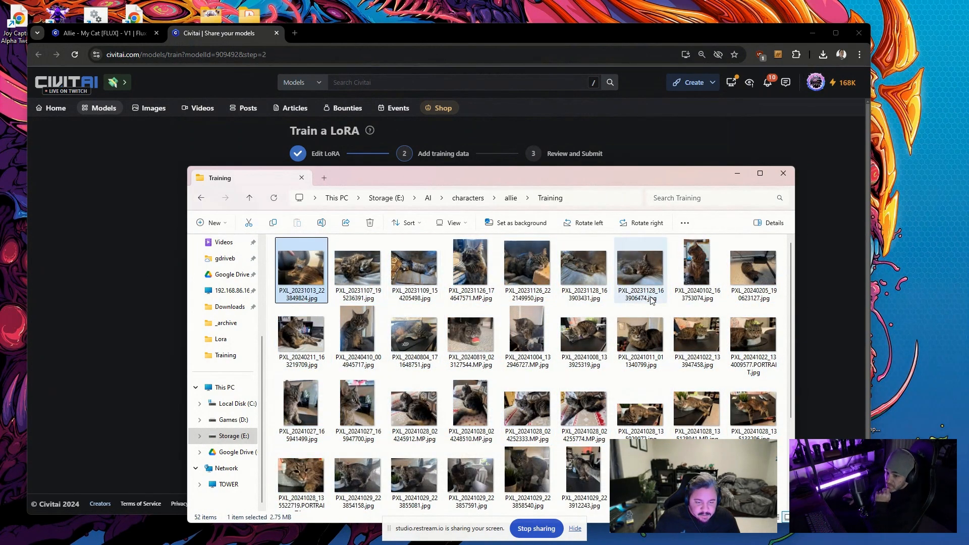
shift+click(688, 270)
drag(485, 181, 673, 203)
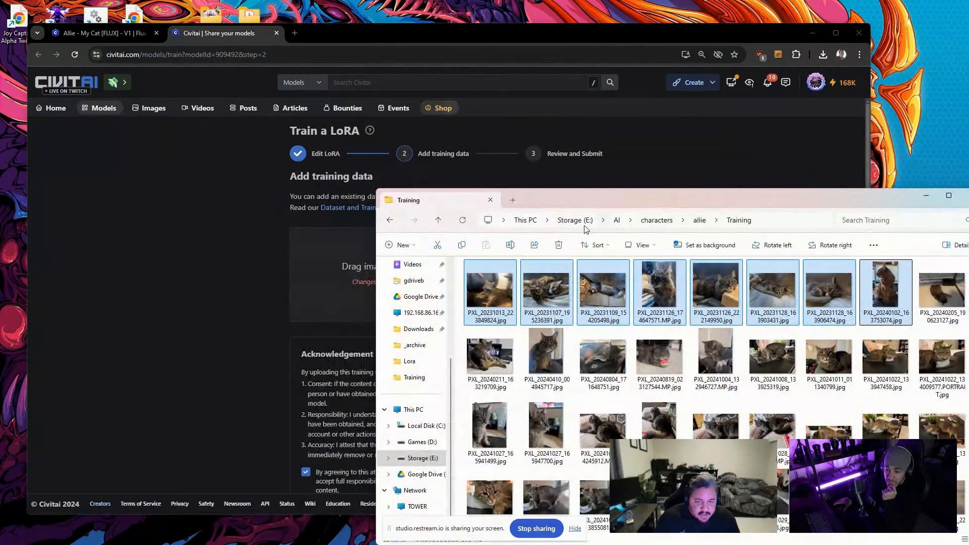
drag(489, 286, 330, 277)
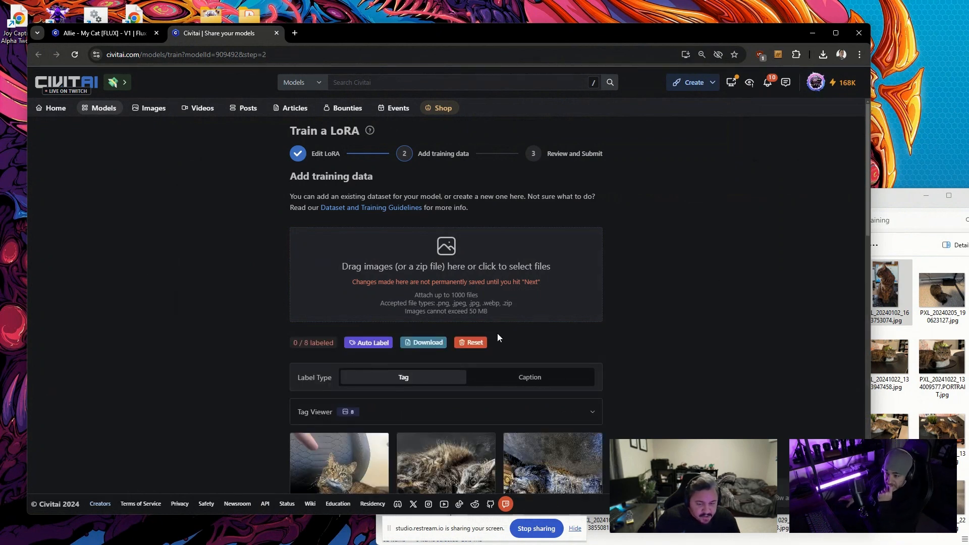
Set the label type of the uploaded training images to Caption.
scroll(670, 320, down, 1)
scroll(670, 320, down, 2)
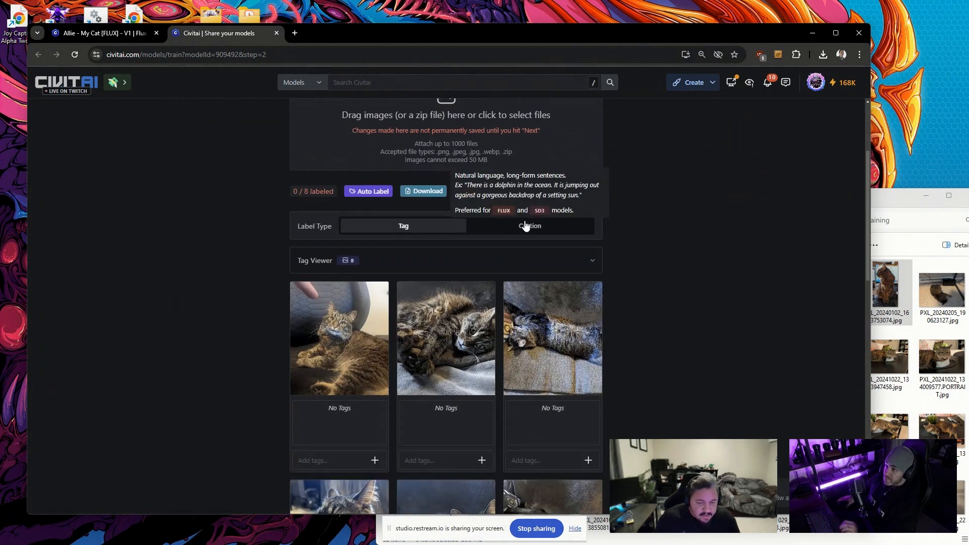
click(527, 224)
scroll(599, 246, up, 3)
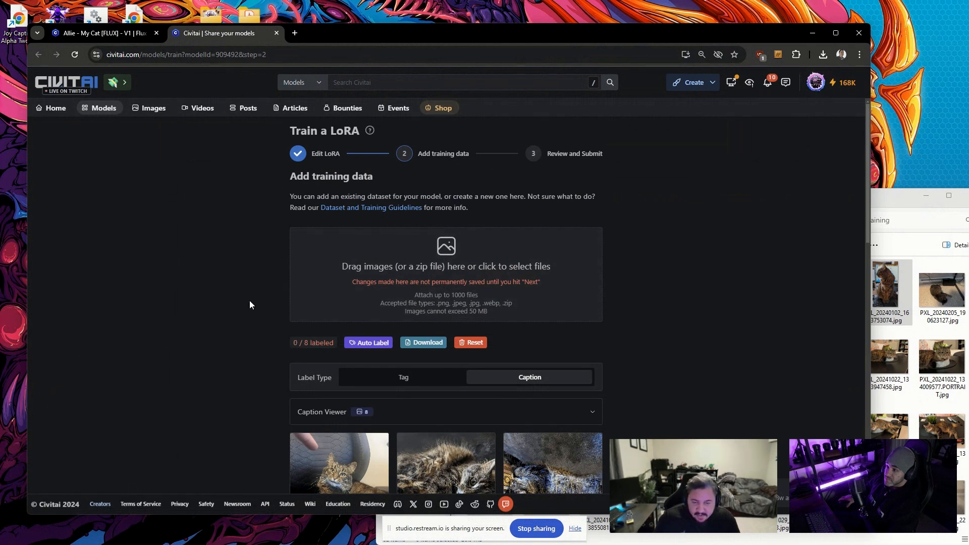
Auto-label the eight images with captions, ignoring existing captions and setting Max New Tokens to 150.
click(366, 345)
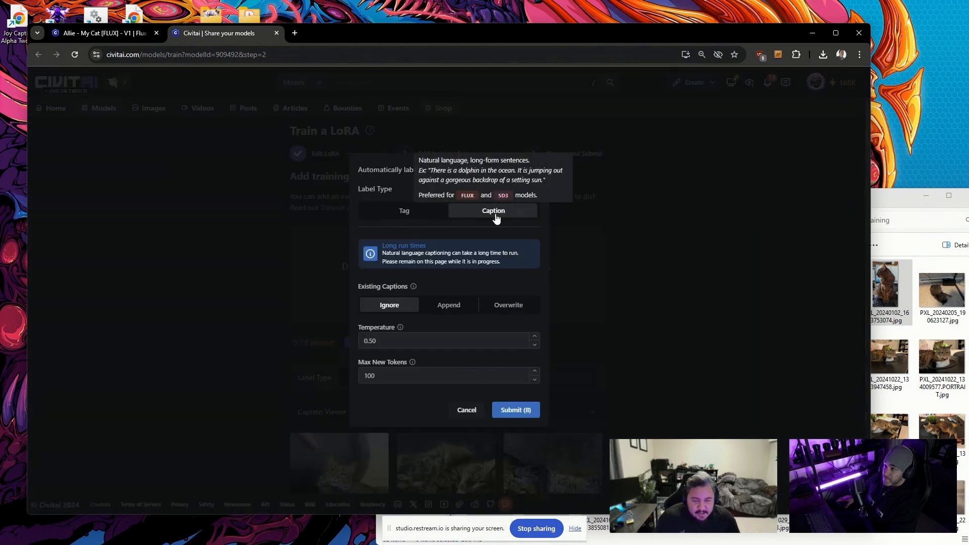
double_click(446, 376)
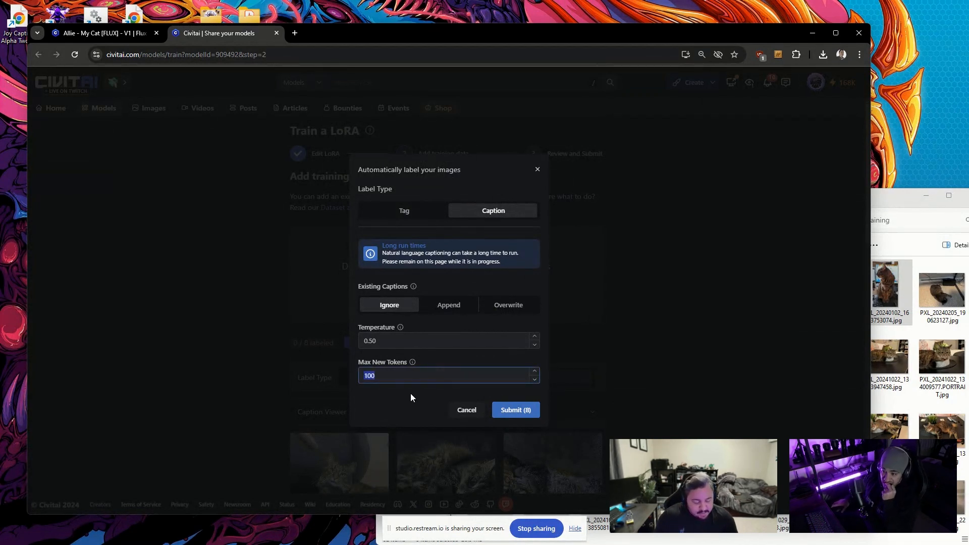
text(150)
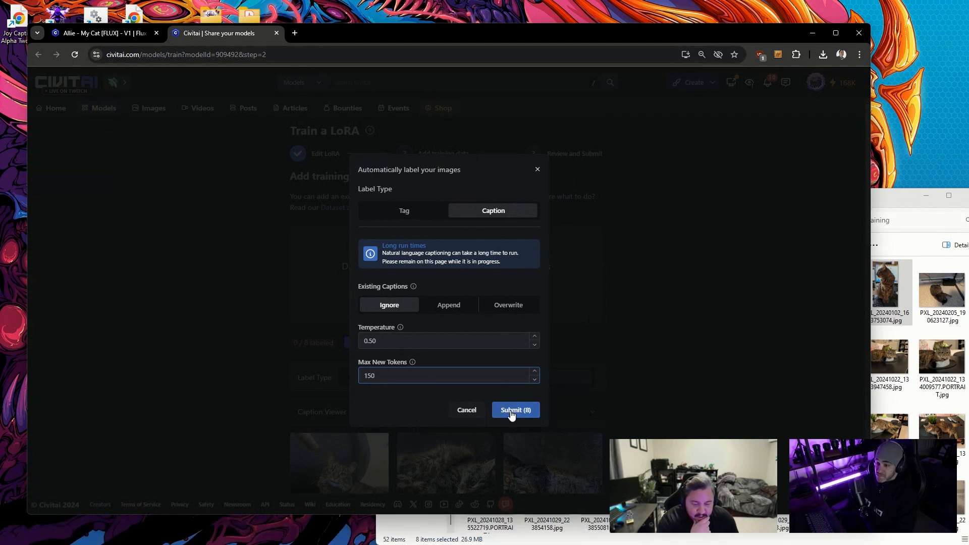
click(515, 410)
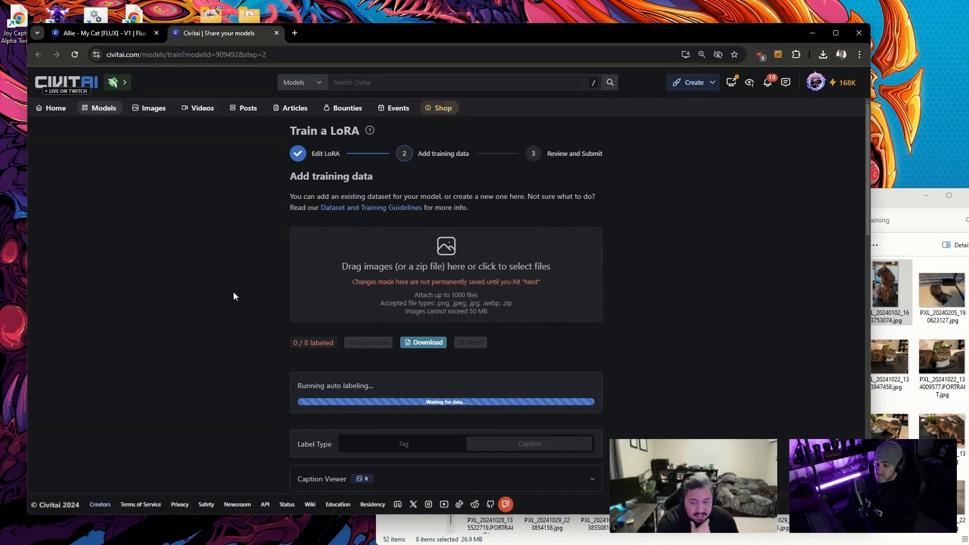
Examine the generated captions, comparing the phrases each one uses to describe the cat's coat, breed and surroundings.
scroll(233, 296, down, 6)
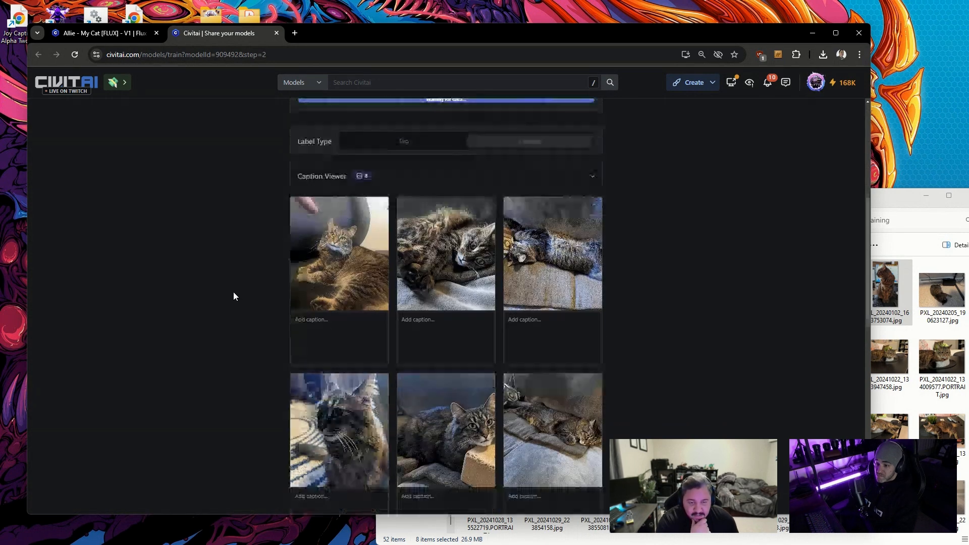
scroll(234, 296, up, 2)
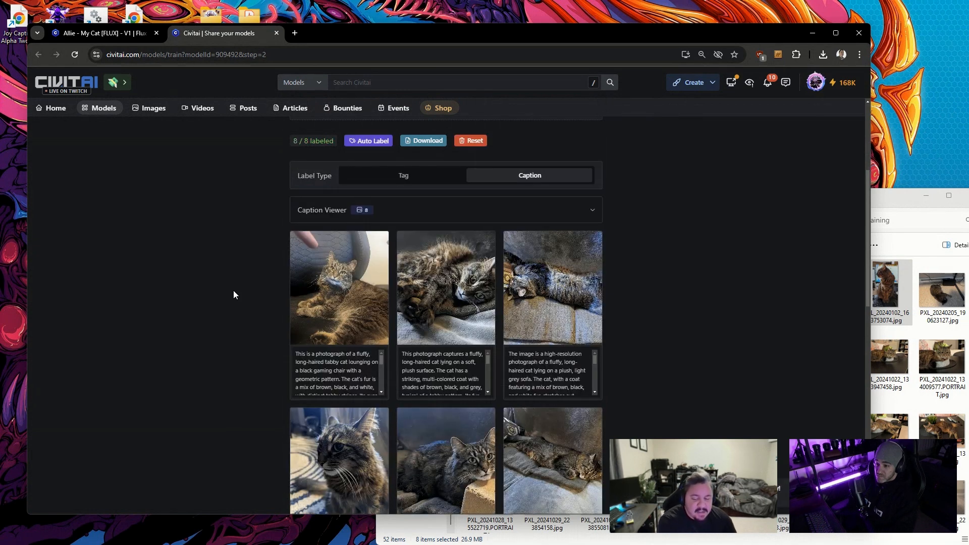
scroll(235, 271, down, 2)
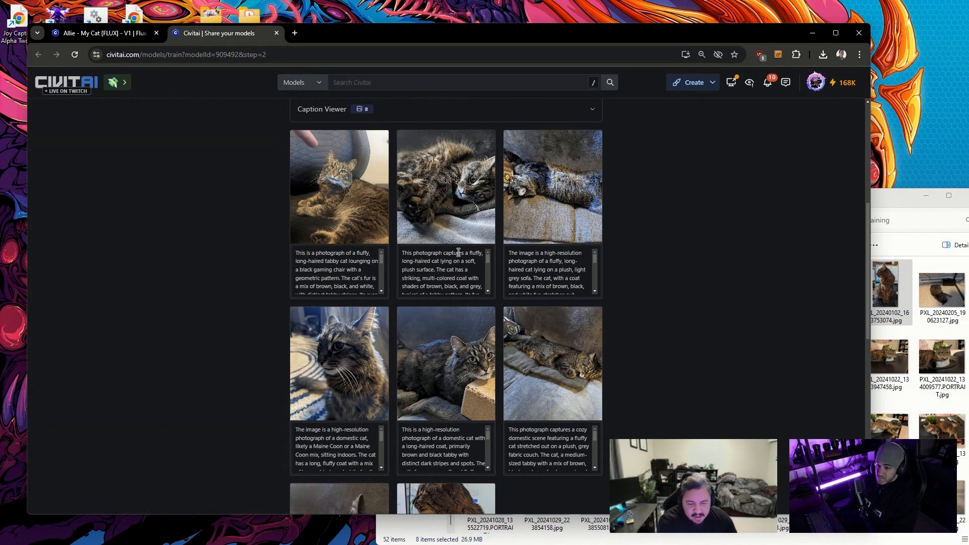
drag(470, 253, 446, 266)
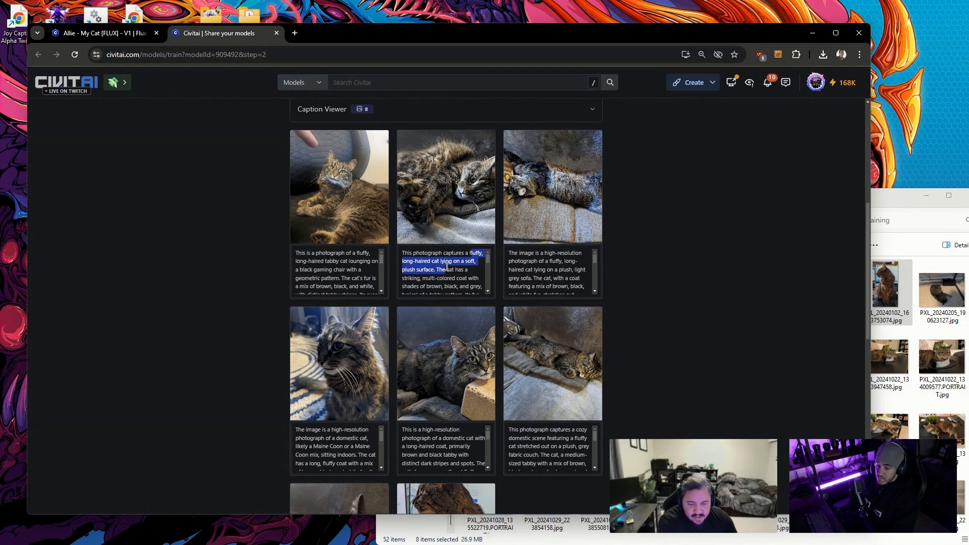
click(564, 278)
drag(550, 261, 525, 270)
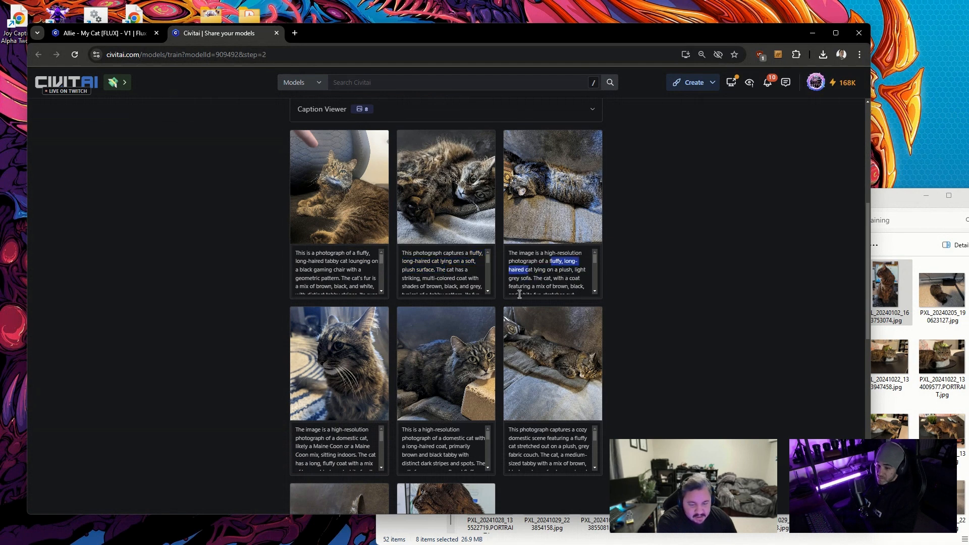
scroll(235, 444, down, 1)
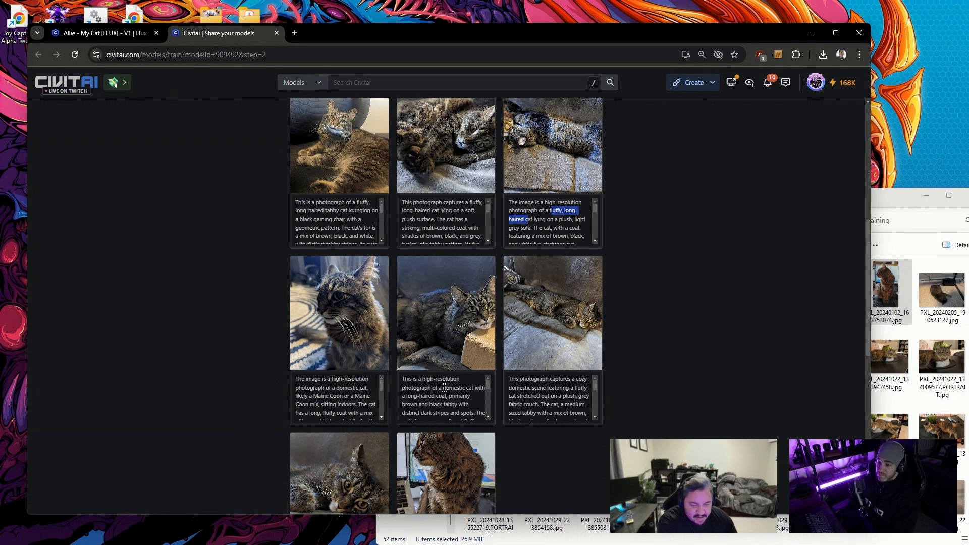
drag(444, 388, 443, 396)
click(357, 387)
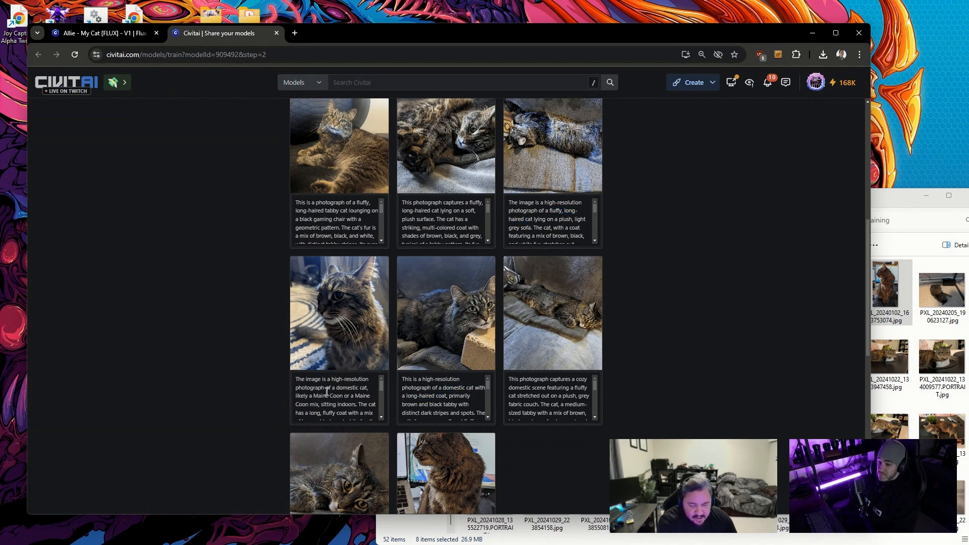
drag(336, 388, 350, 395)
click(552, 388)
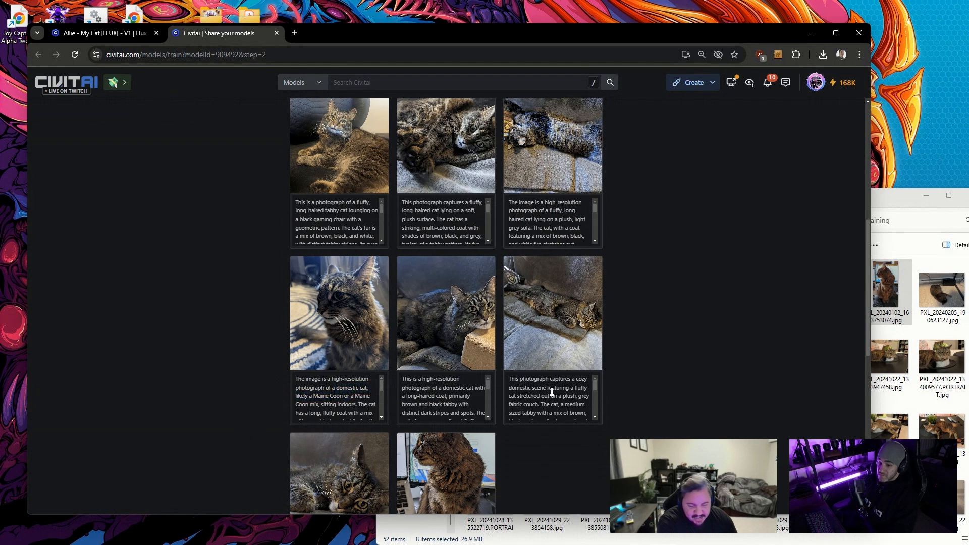
drag(574, 388, 585, 404)
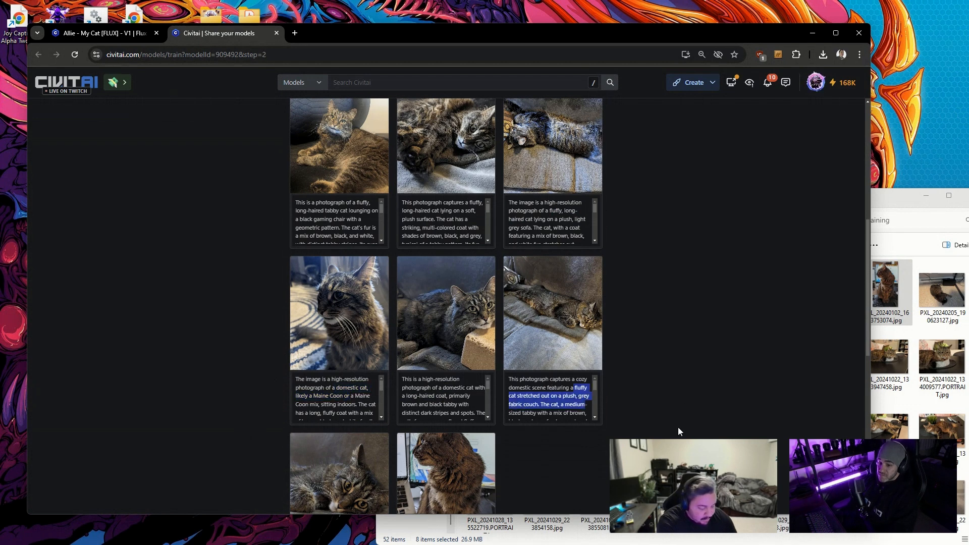
click(678, 427)
scroll(677, 427, up, 3)
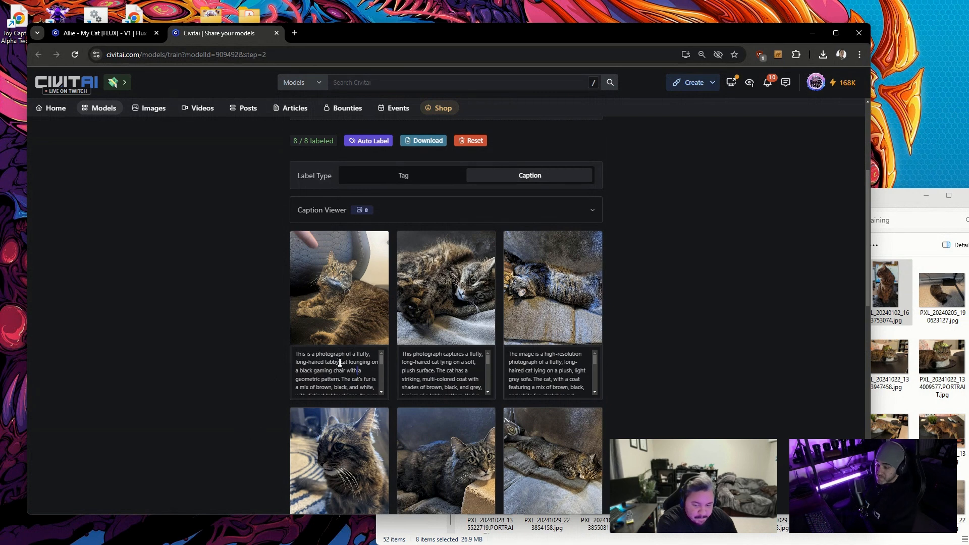
mouse_move(356, 354)
mouse_down()
mouse_move(335, 362)
mouse_move(347, 362)
mouse_up()
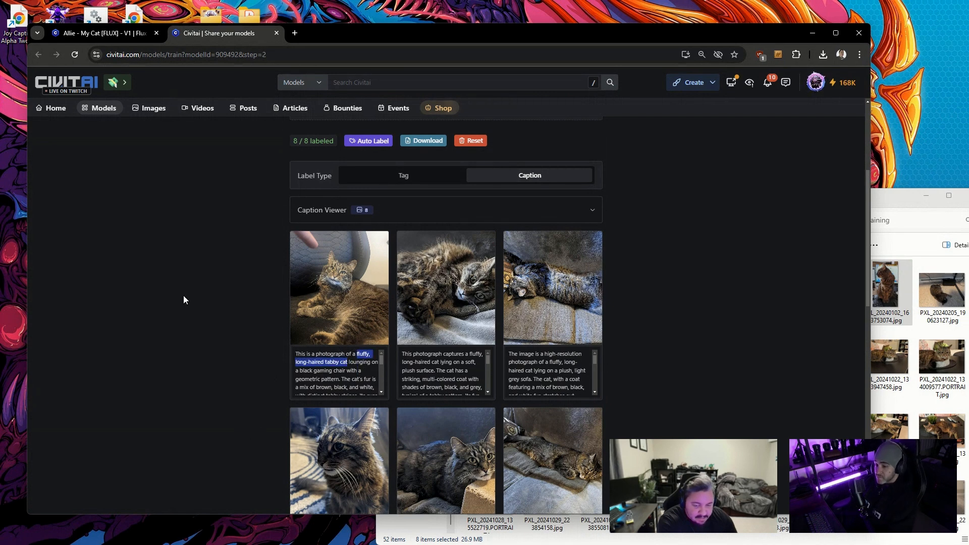
click(357, 365)
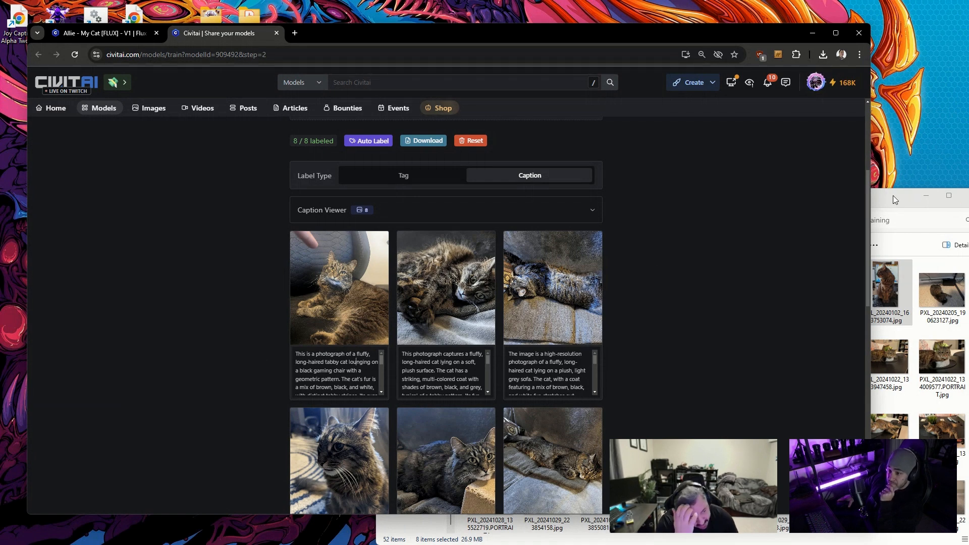
Review the cat photos in the Training folder, singling out PXL_20240102_163753074.jpg and PXL_20241022_133947458.jpg.
drag(876, 194, 842, 164)
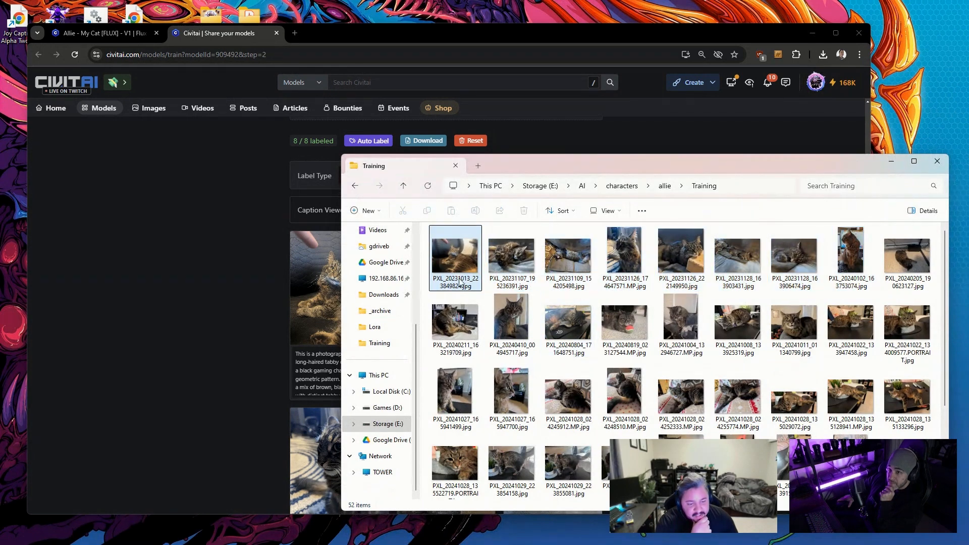
click(854, 274)
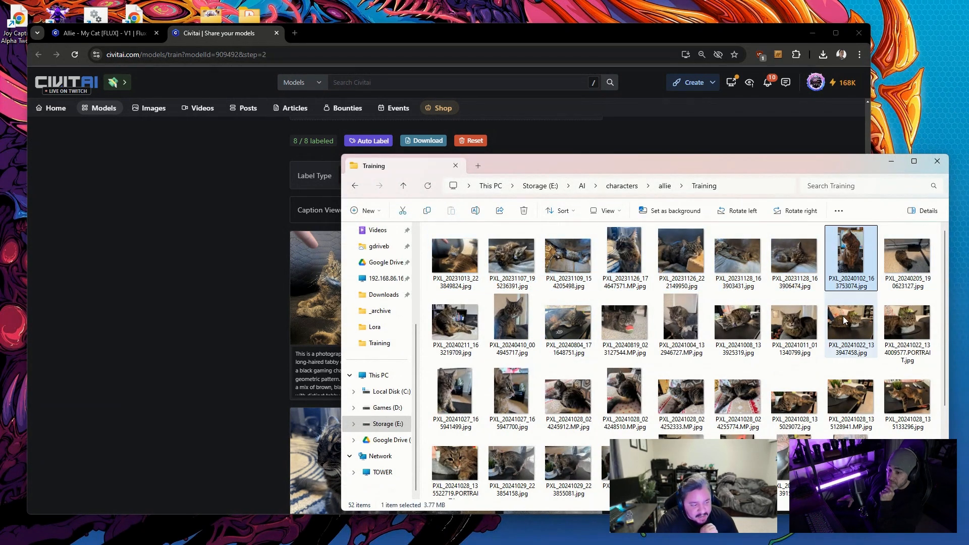
click(844, 323)
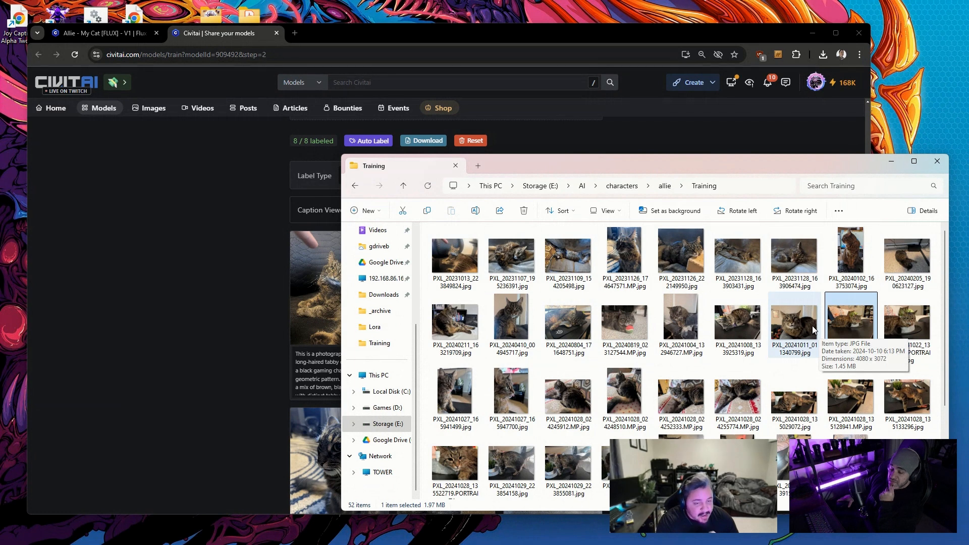
Insert "named Allie" after "long-haired tabby cat" in the first training image's caption on Civitai.
click(233, 276)
scroll(233, 277, down, 1)
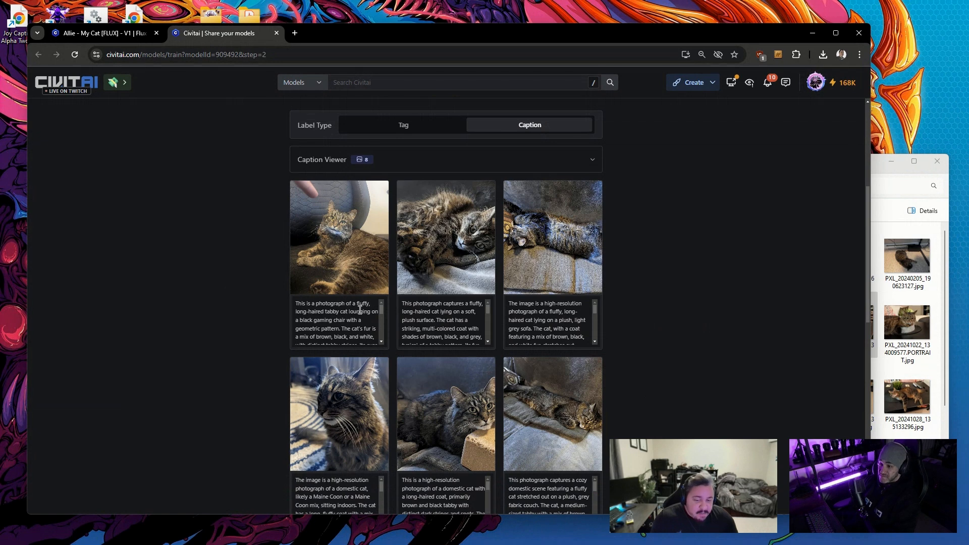
scroll(253, 314, up, 3)
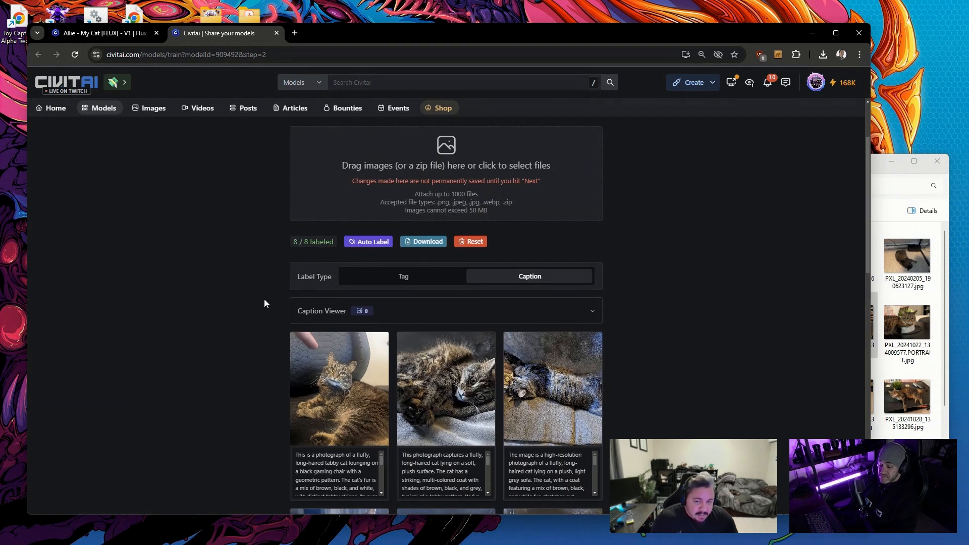
scroll(266, 302, up, 2)
scroll(269, 302, down, 5)
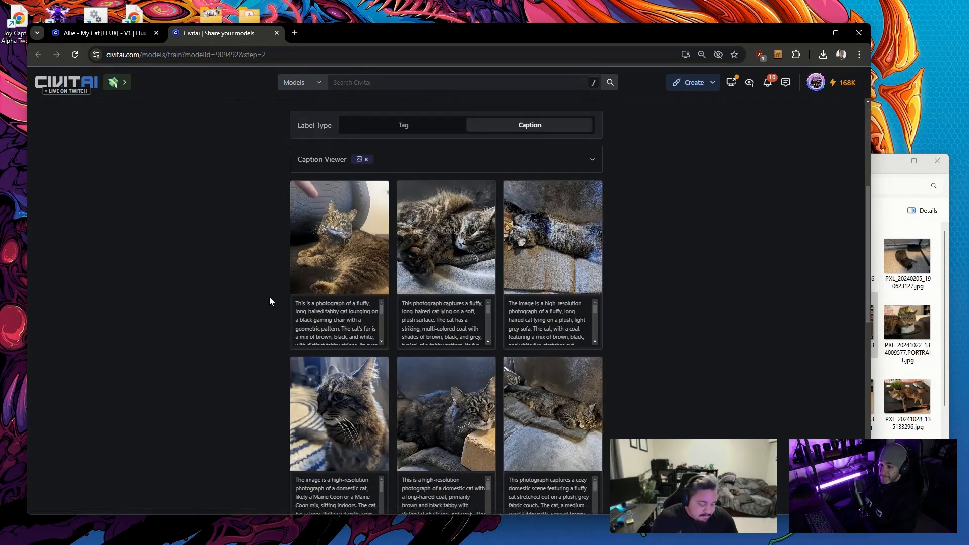
scroll(269, 302, down, 1)
click(358, 269)
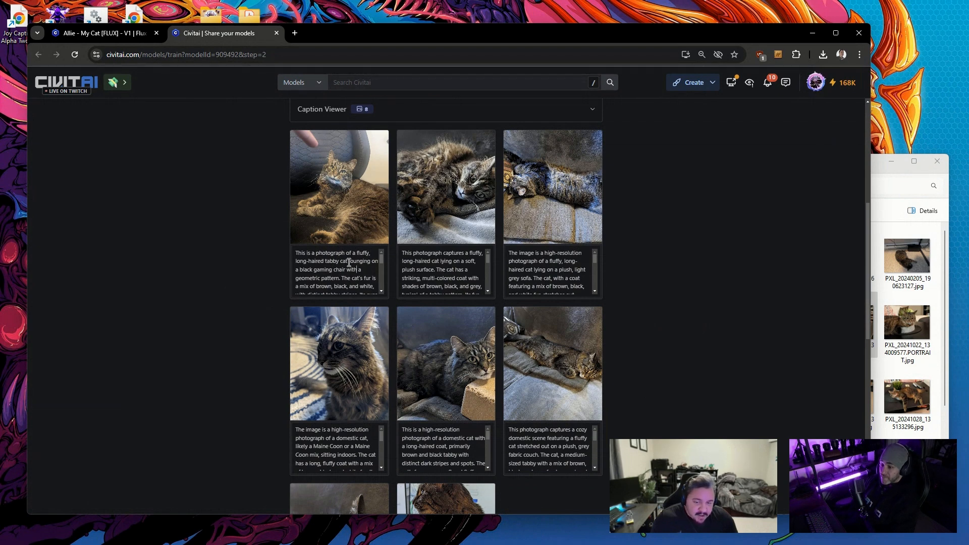
click(349, 261)
text(named)
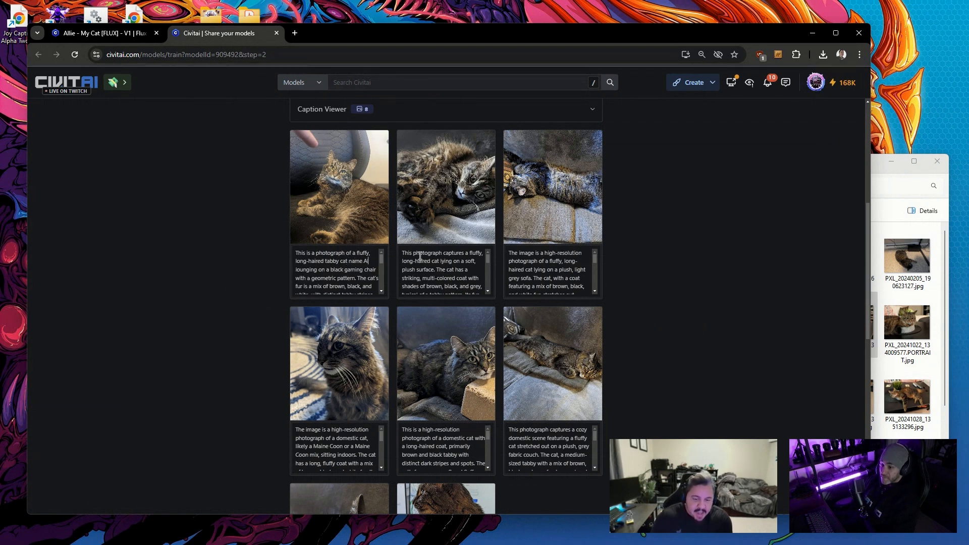
text( Allie)
key(Left)
key(Left)
key(Left)
key(Left)
key(Left)
key(Left)
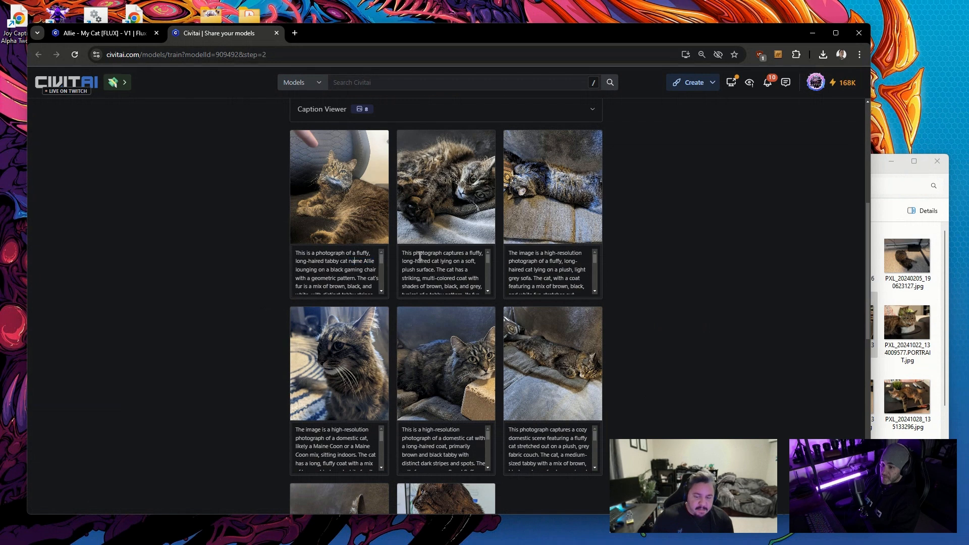
text(d)
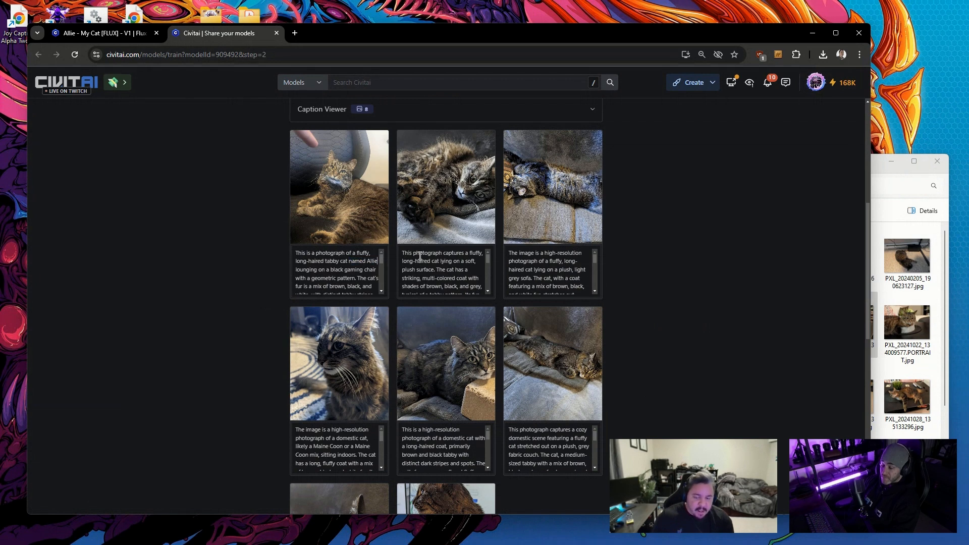
Copy "named Allie" from the first caption and insert it after "long-haired cat" in the second and third images' captions.
key(ctrl+shift+Left)
key(ctrl+shift+Left)
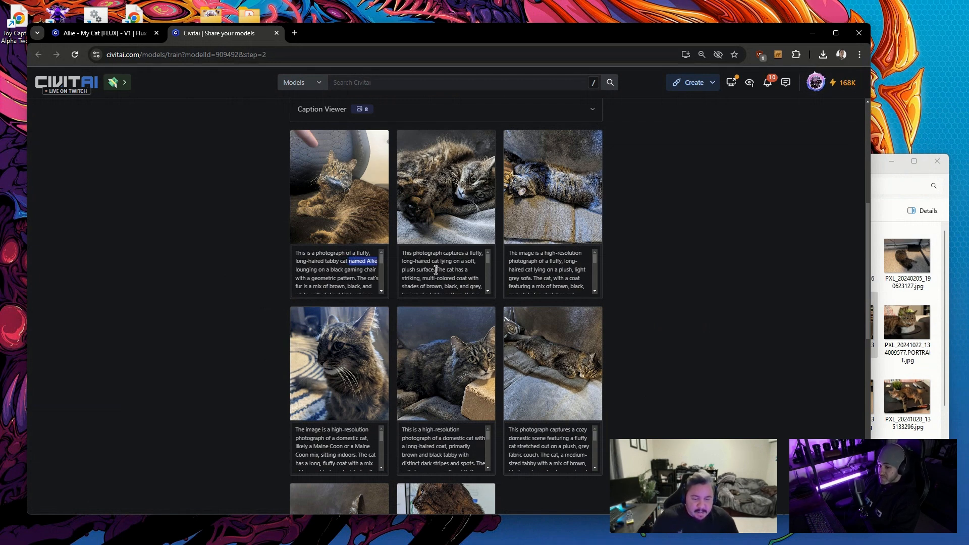
key(ctrl+c)
click(442, 262)
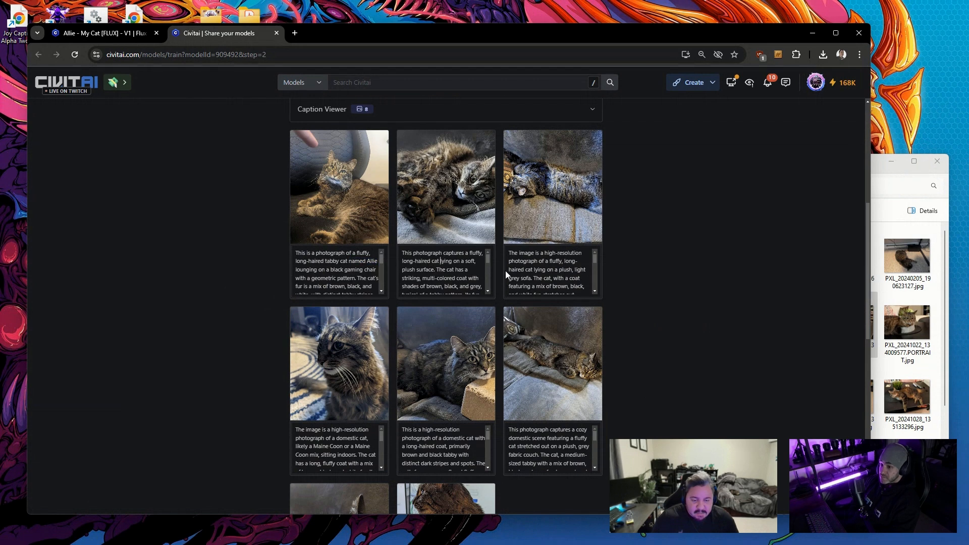
key(ctrl+v)
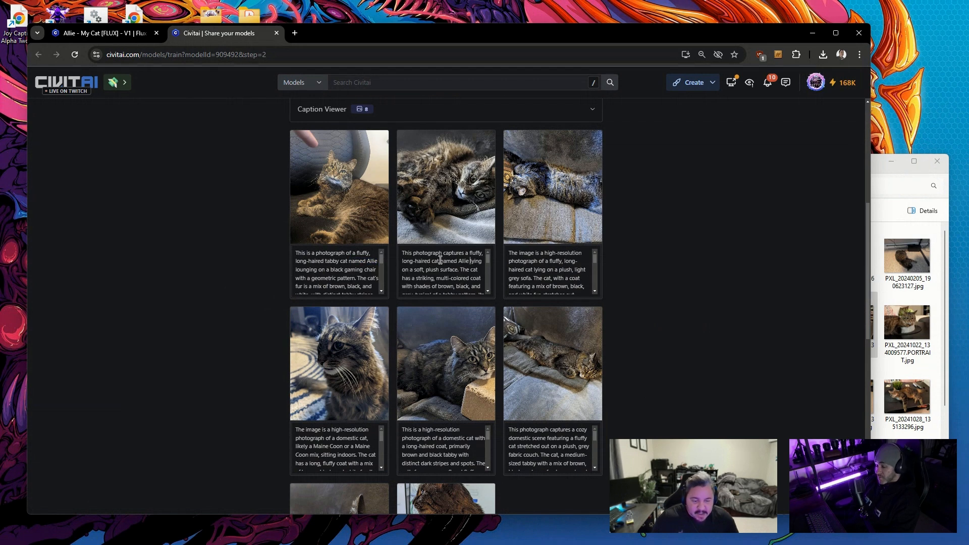
click(532, 268)
key(ctrl+v)
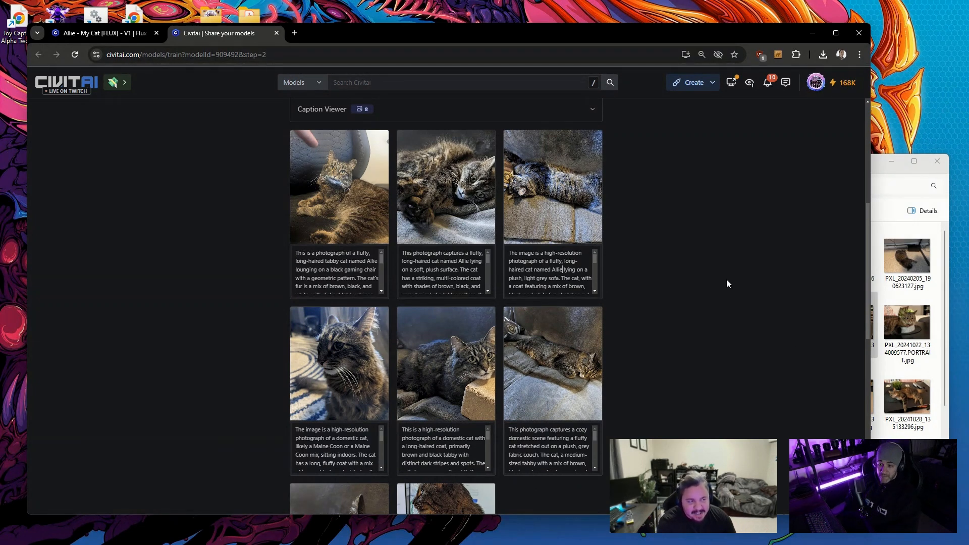
Remove ", long-haired" from the second image's caption so the phrase reads "a fluffy cat named Allie".
scroll(680, 288, down, 1)
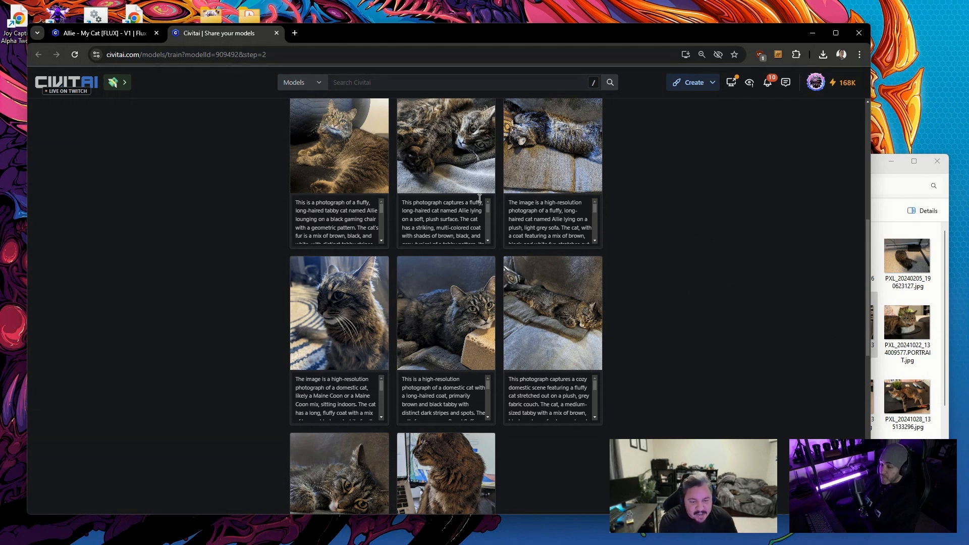
mouse_move(470, 202)
mouse_down()
mouse_move(477, 211)
mouse_move(467, 212)
mouse_up()
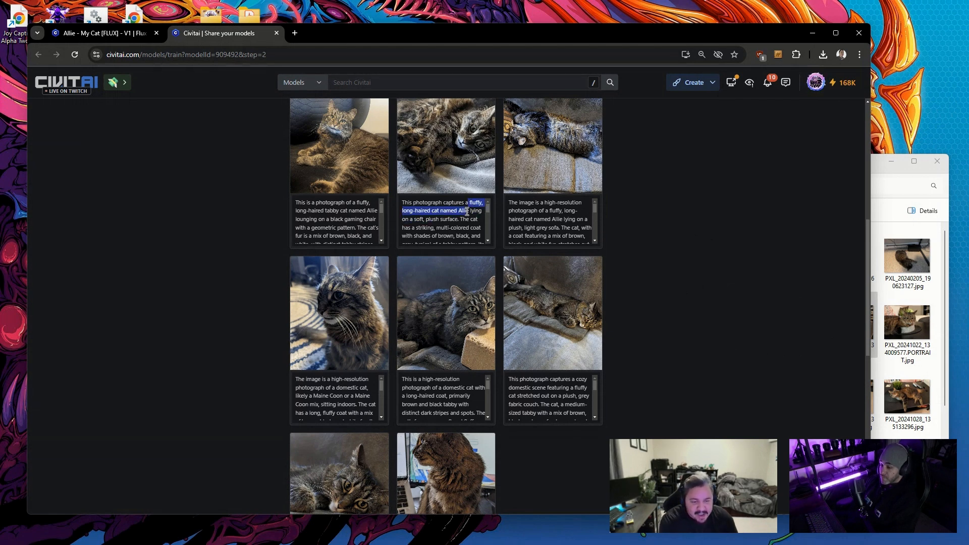
double_click(476, 203)
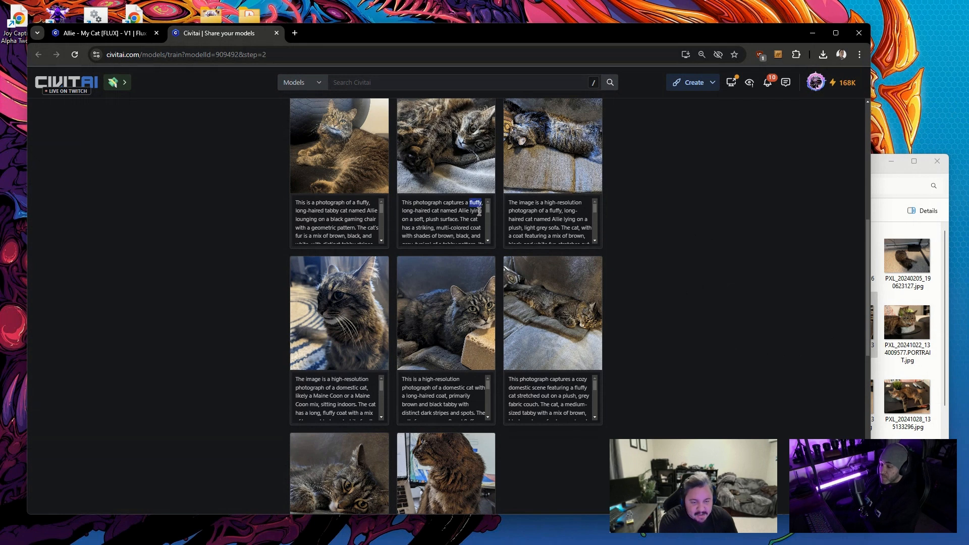
drag(430, 212, 401, 211)
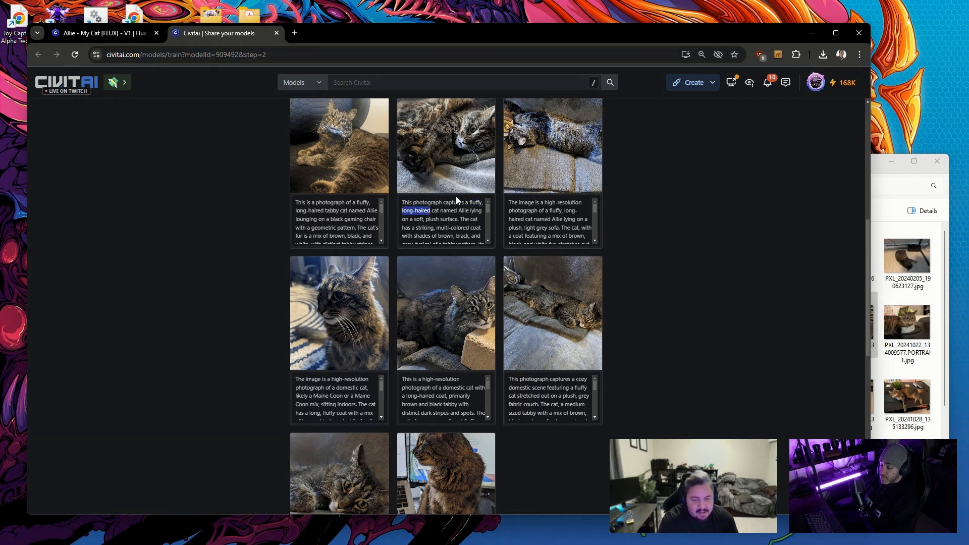
key(BackSpace)
key(BackSpace)
key(BackSpace)
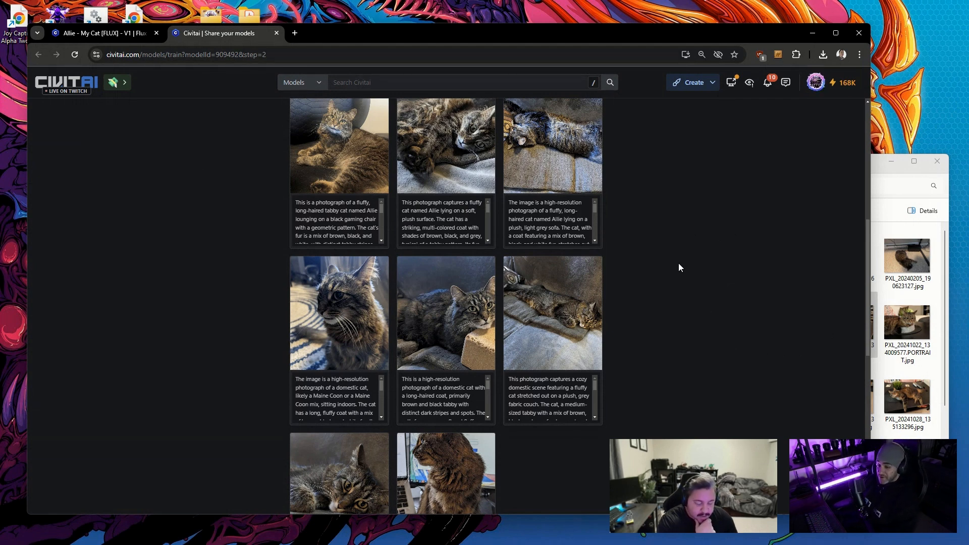
Reset the LoRA's training data.
scroll(680, 293, up, 2)
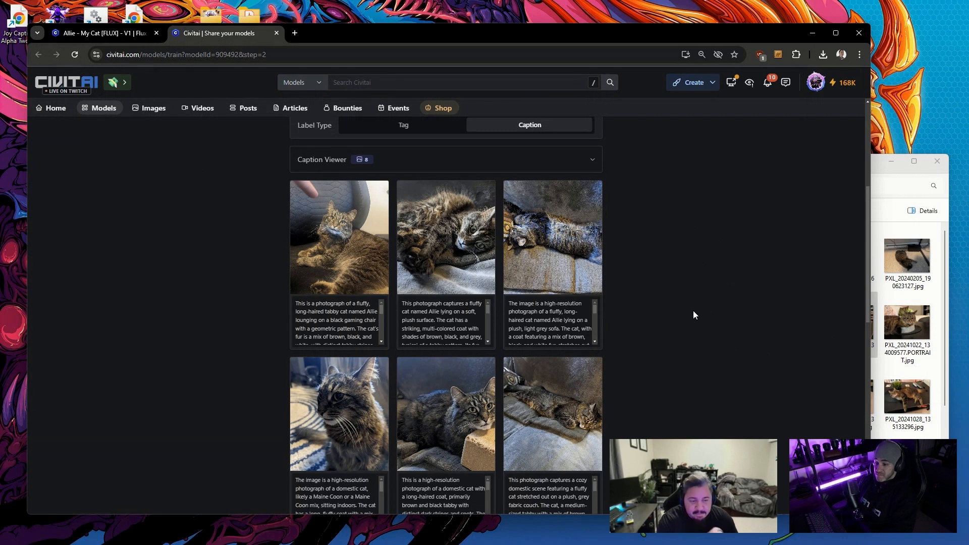
mouse_move(311, 255)
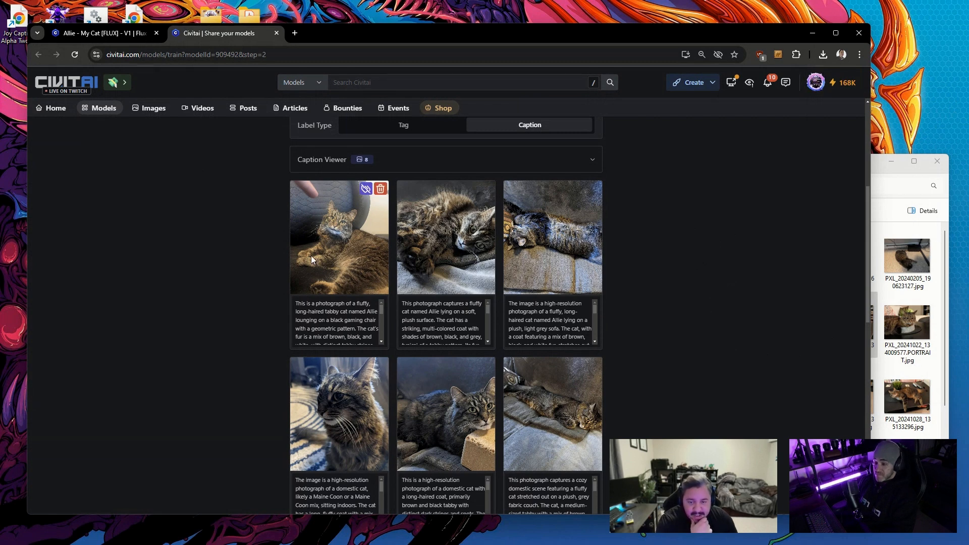
scroll(311, 256, up, 5)
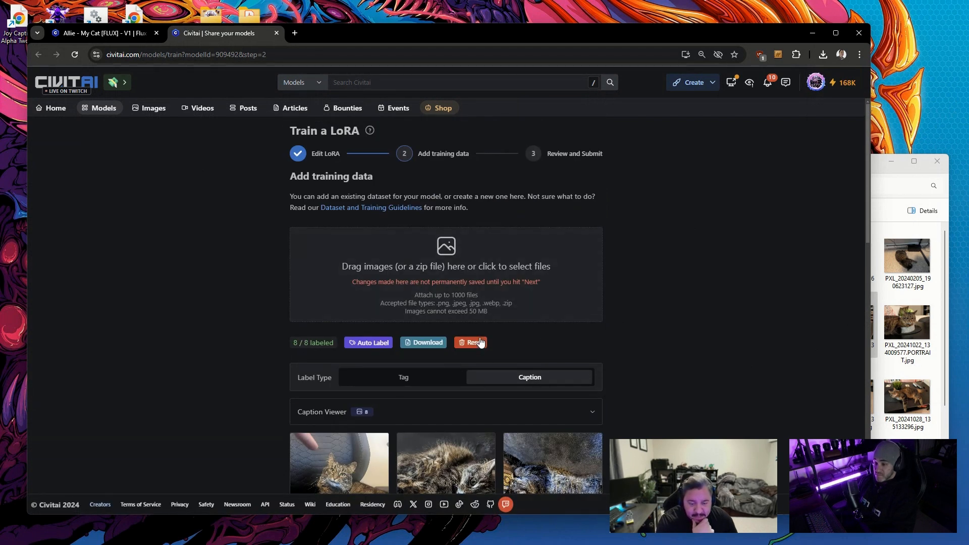
click(481, 343)
click(538, 310)
Open the 1011149_training_data folder inside allie's Versions folder in File Explorer and show its files as large thumbnails.
click(124, 33)
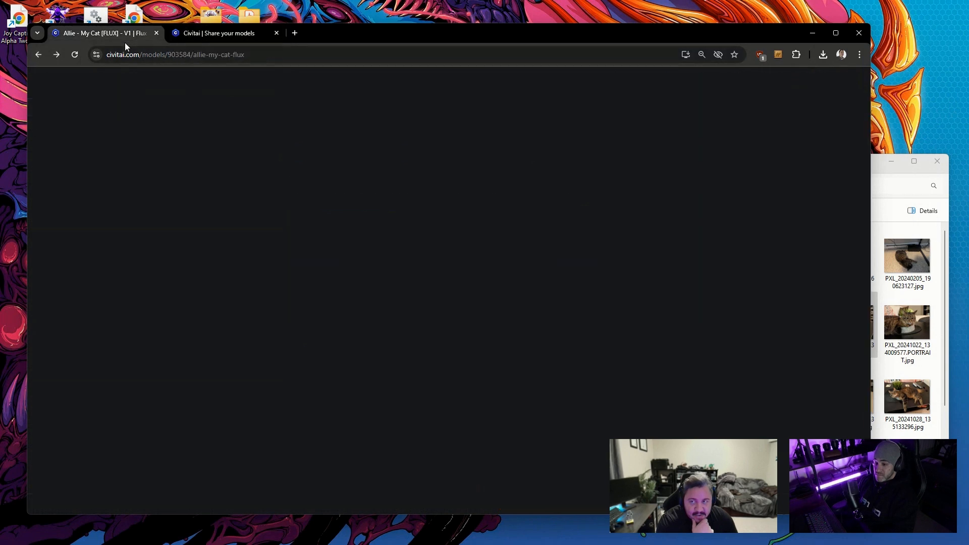
click(907, 323)
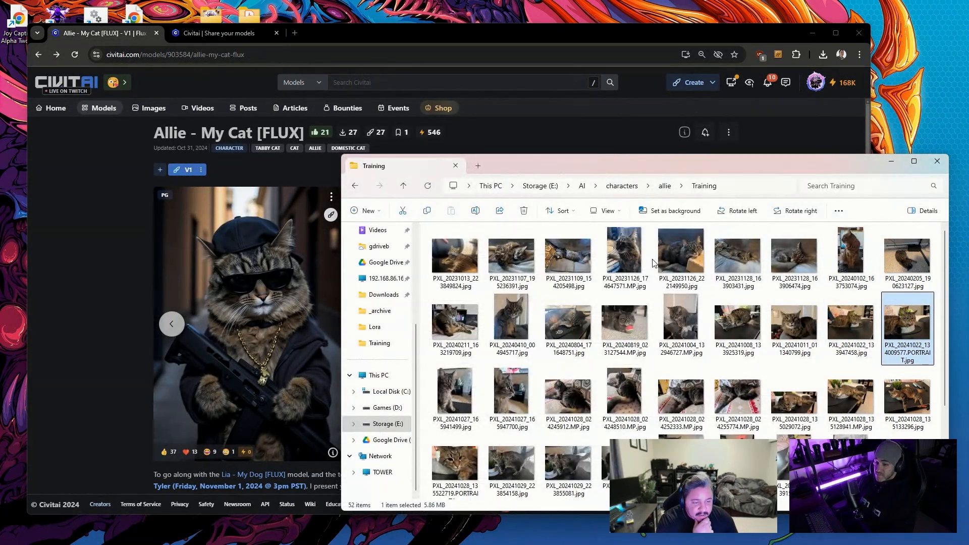
scroll(626, 416, down, 3)
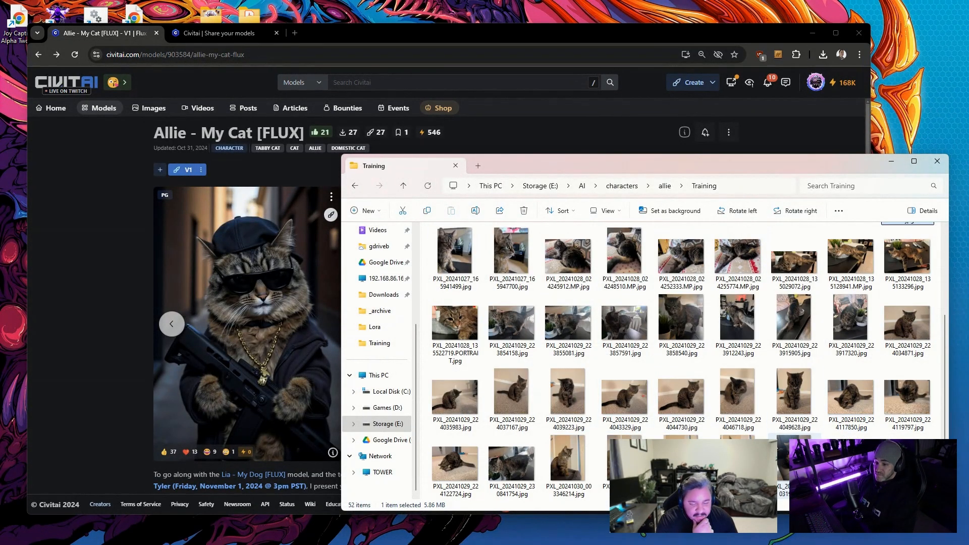
key(alt+Left)
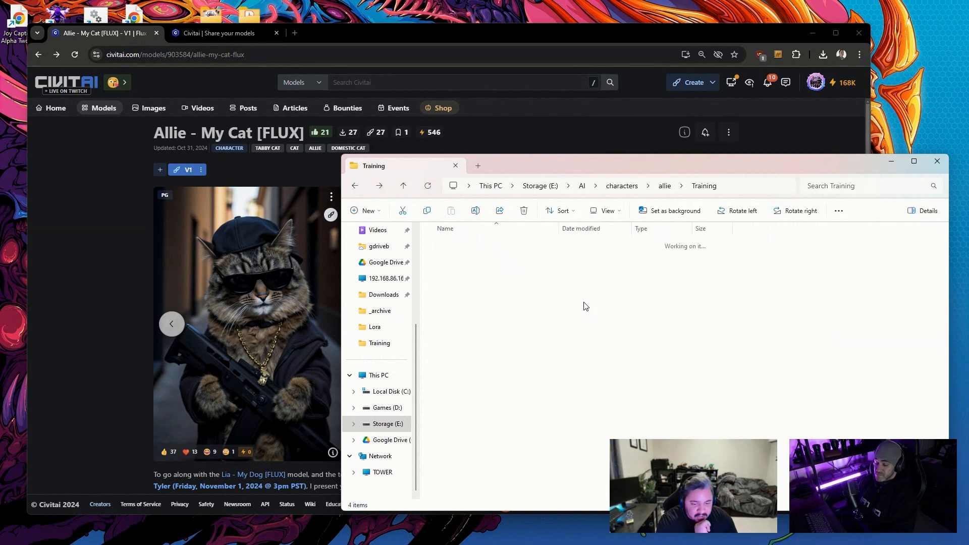
double_click(487, 273)
click(478, 251)
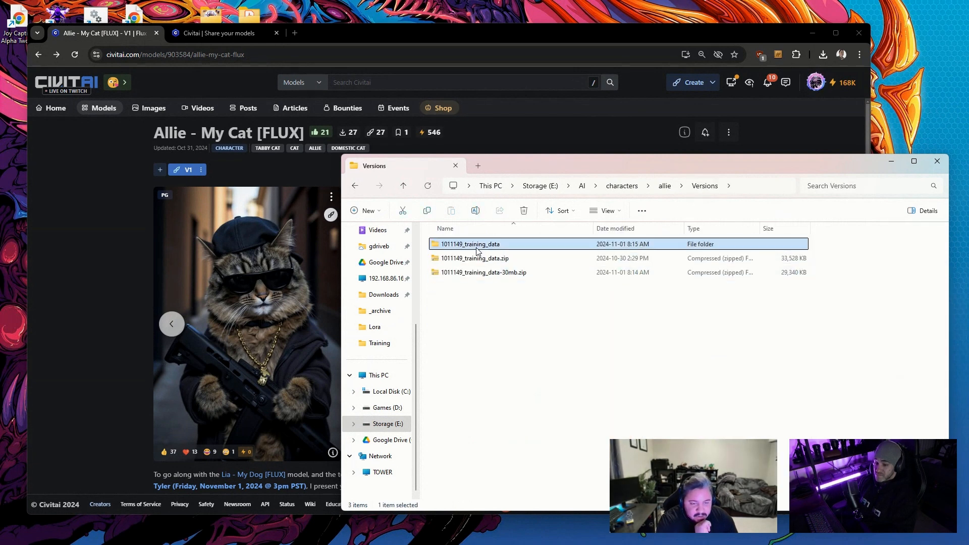
double_click(477, 250)
right_click(909, 276)
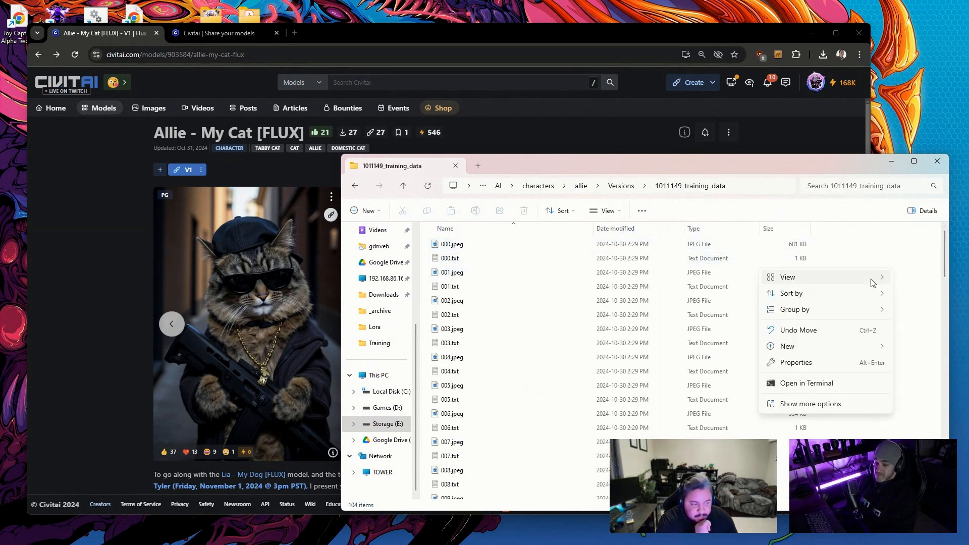
mouse_move(873, 282)
click(637, 281)
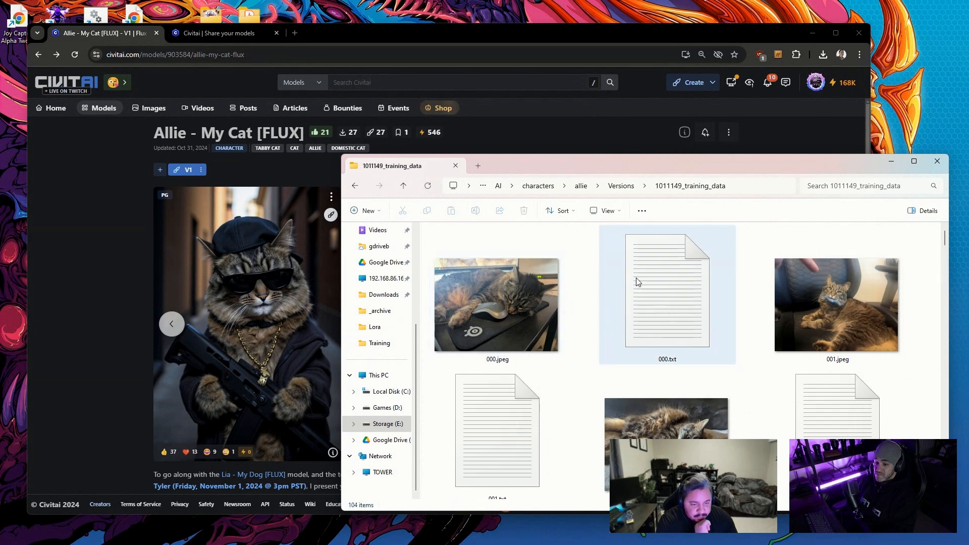
Examine the captions in 000.txt, 002.txt and 003.txt, checking how each one describes and names the cat.
double_click(656, 304)
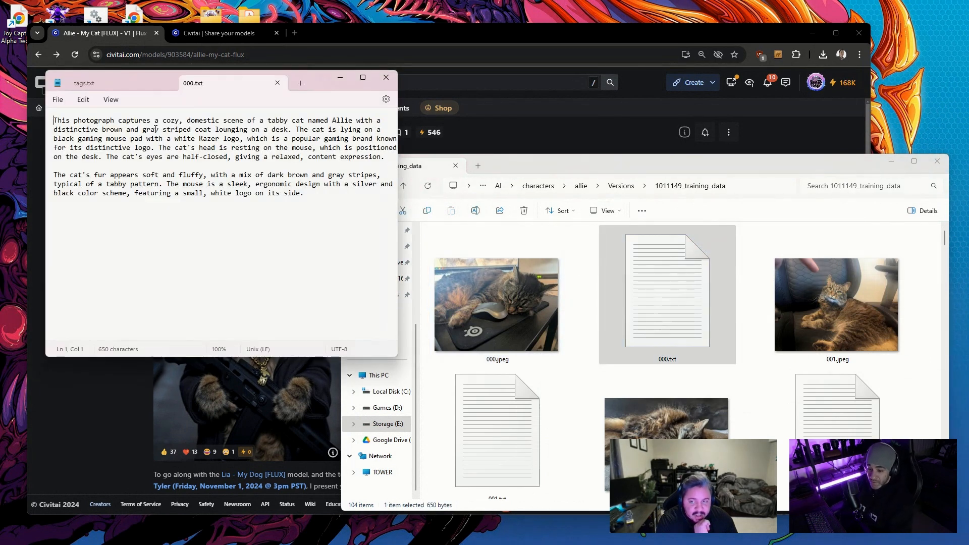
drag(304, 120, 352, 120)
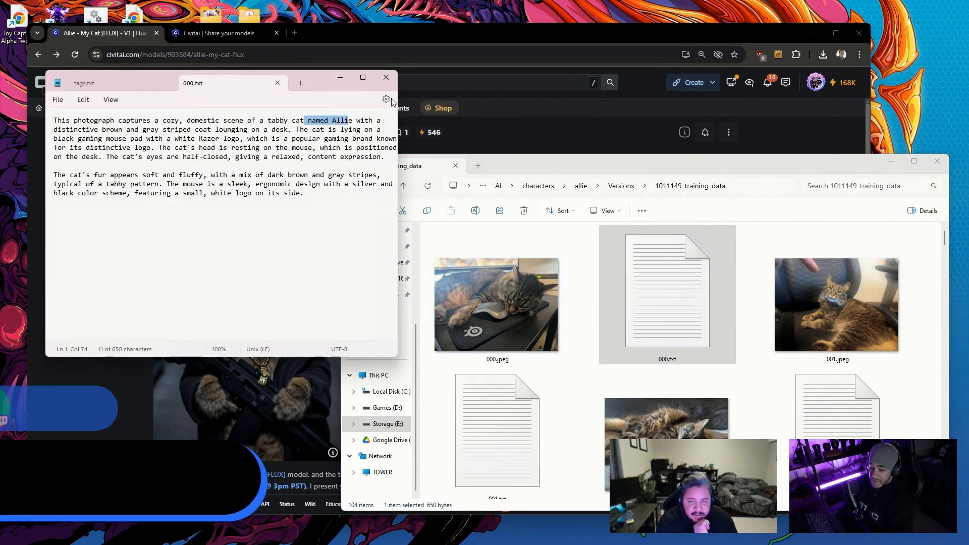
click(386, 77)
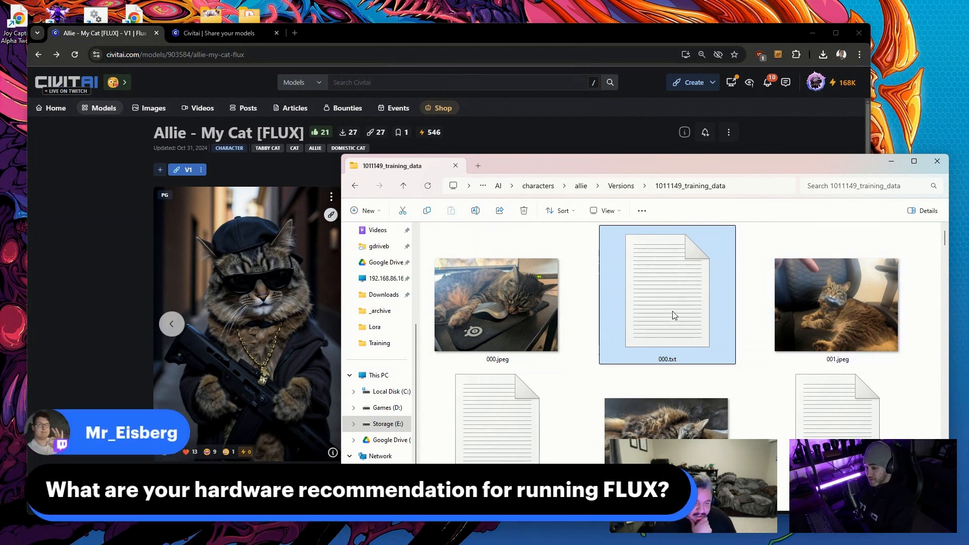
double_click(838, 409)
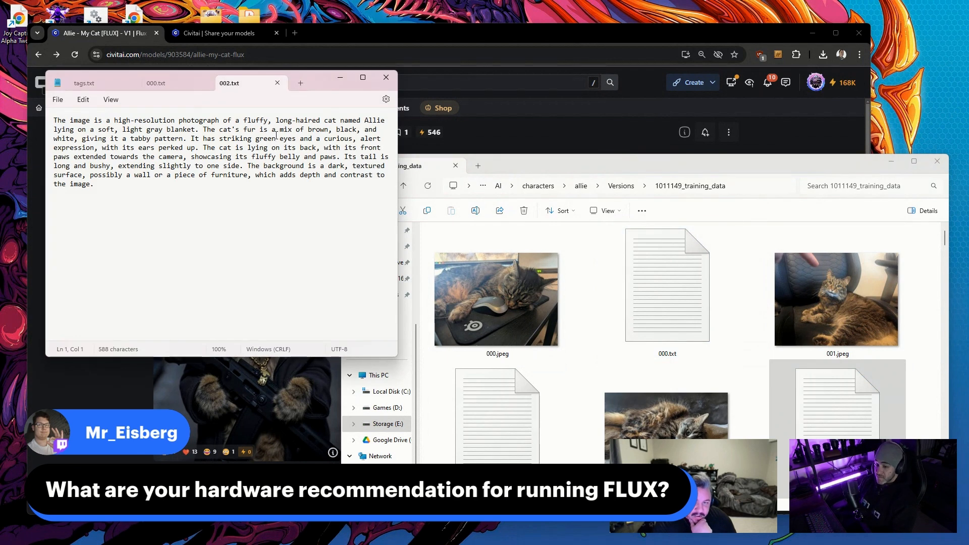
drag(277, 120, 390, 121)
click(386, 77)
scroll(667, 353, down, 3)
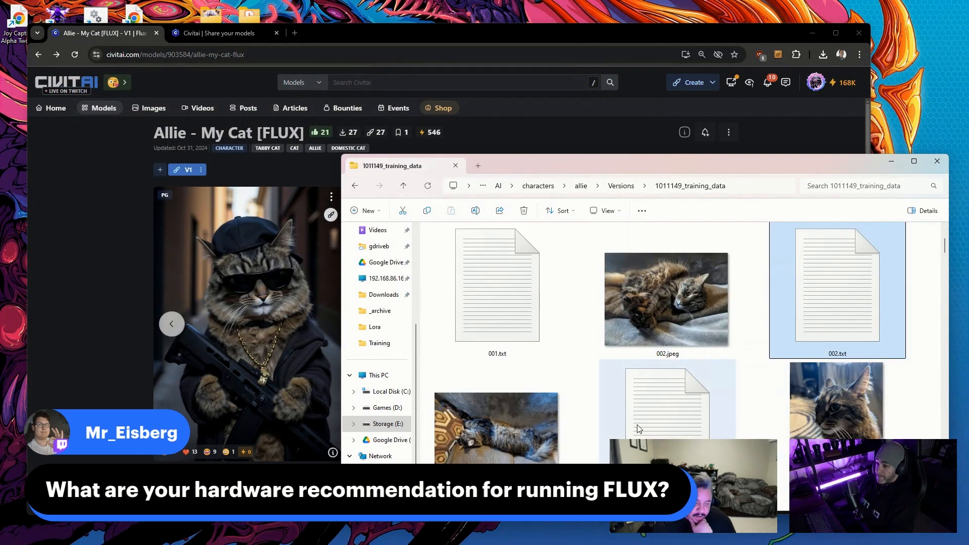
double_click(667, 409)
drag(243, 120, 356, 121)
drag(110, 120, 355, 121)
click(387, 78)
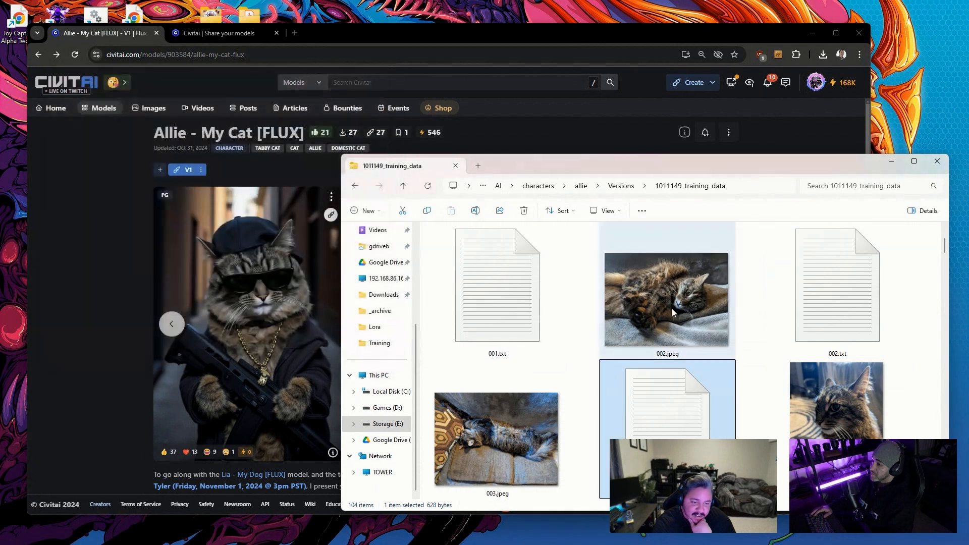
Look through further training photos and caption files in the folder, up to 006.jpeg, and return to the Allie model page.
scroll(671, 308, down, 1)
scroll(495, 417, down, 1)
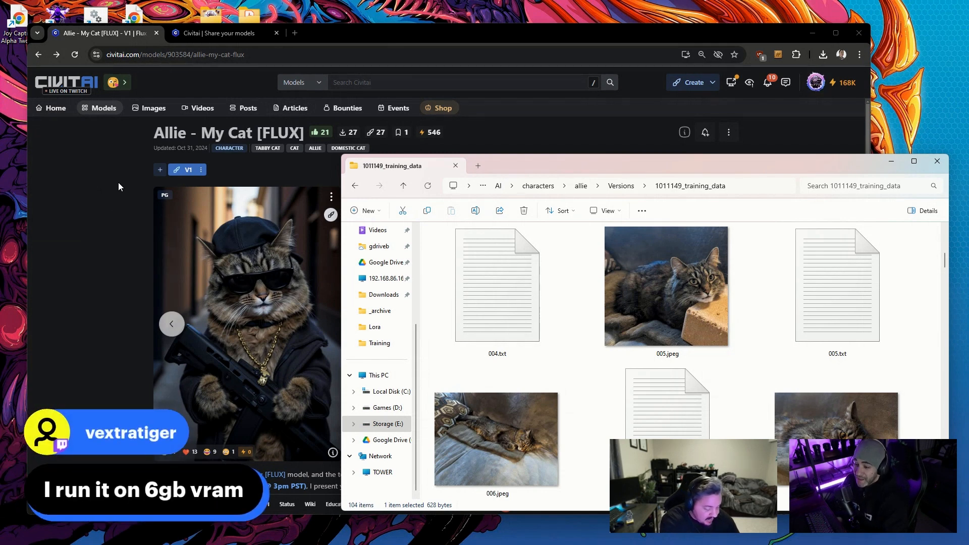
click(99, 208)
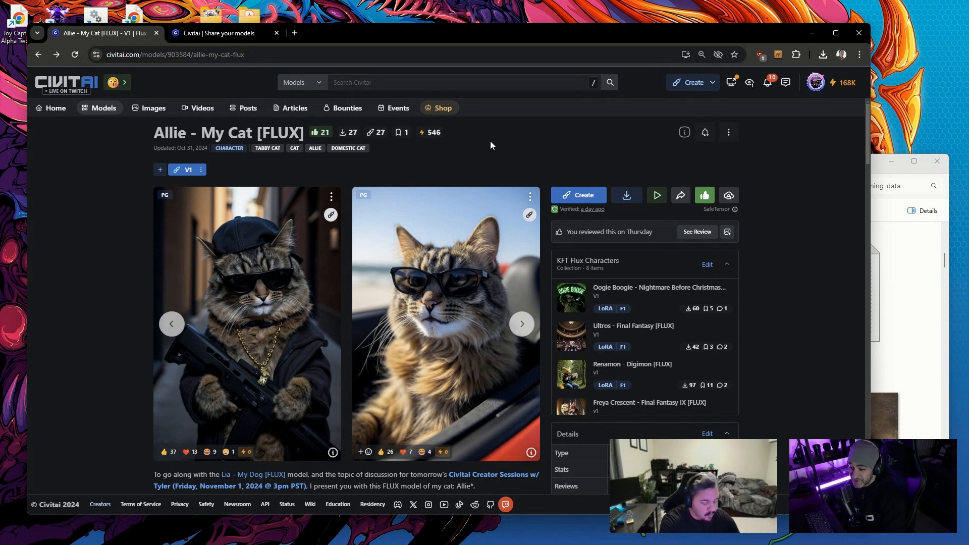
Open the gallery image of the cat holding a gun and read its full prompt, focusing on the words describing Allie.
scroll(507, 243, down, 1)
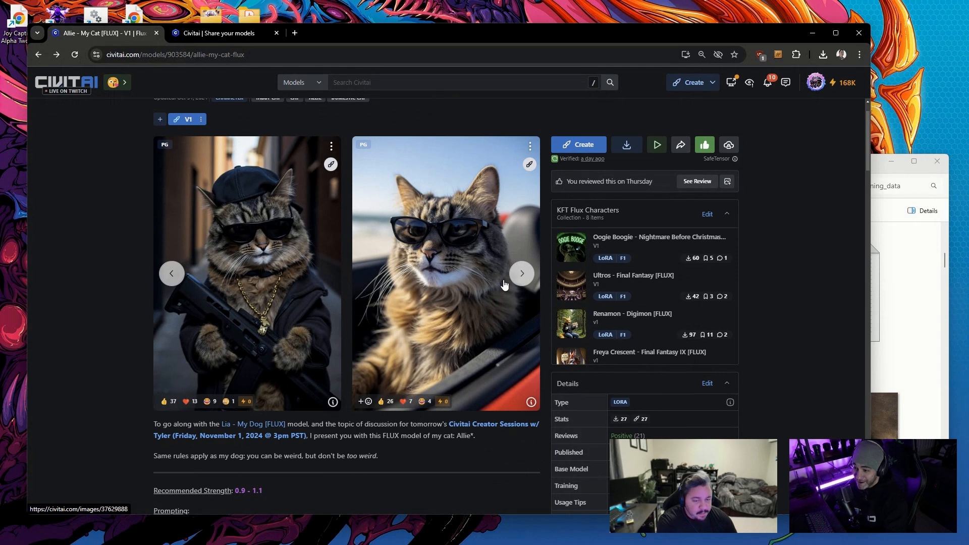
click(309, 281)
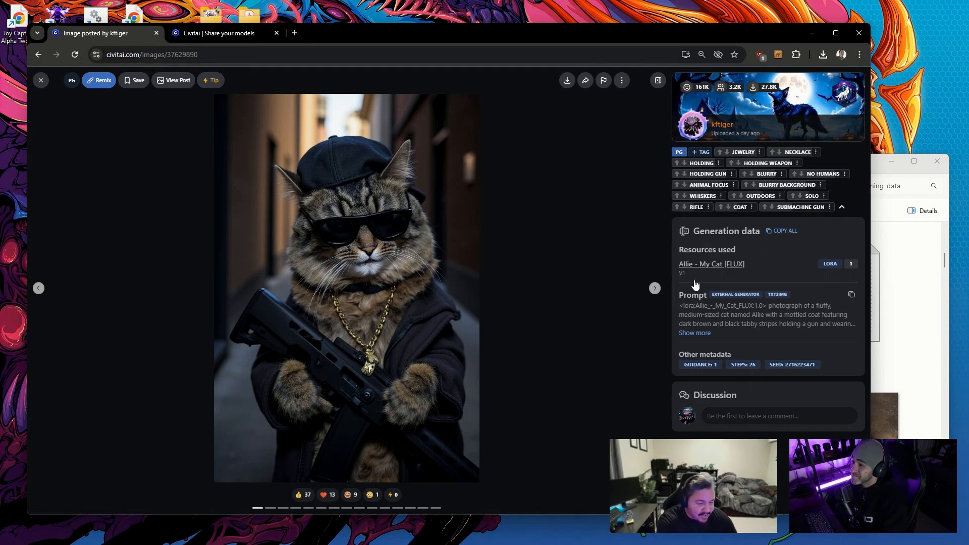
click(702, 333)
drag(768, 306, 780, 325)
drag(780, 326, 784, 333)
click(825, 314)
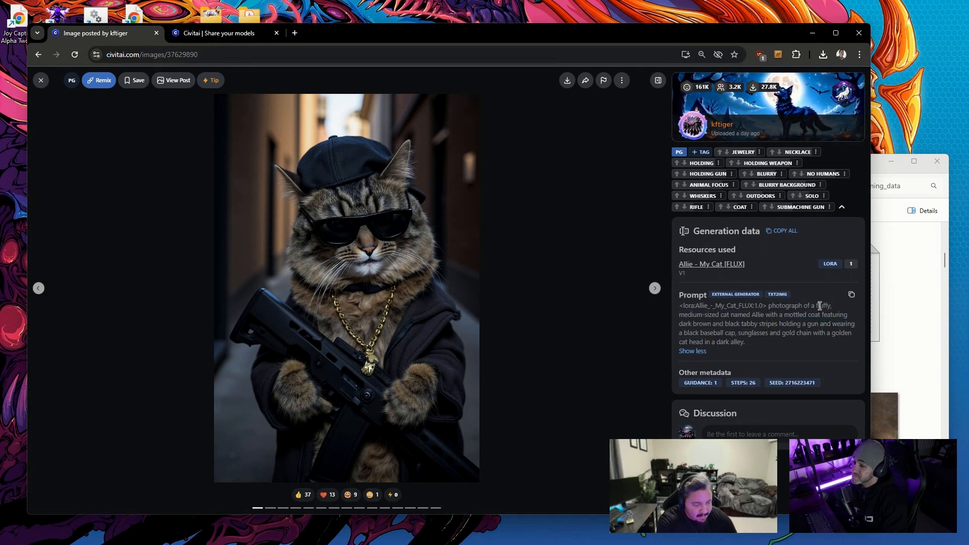
drag(816, 306, 779, 321)
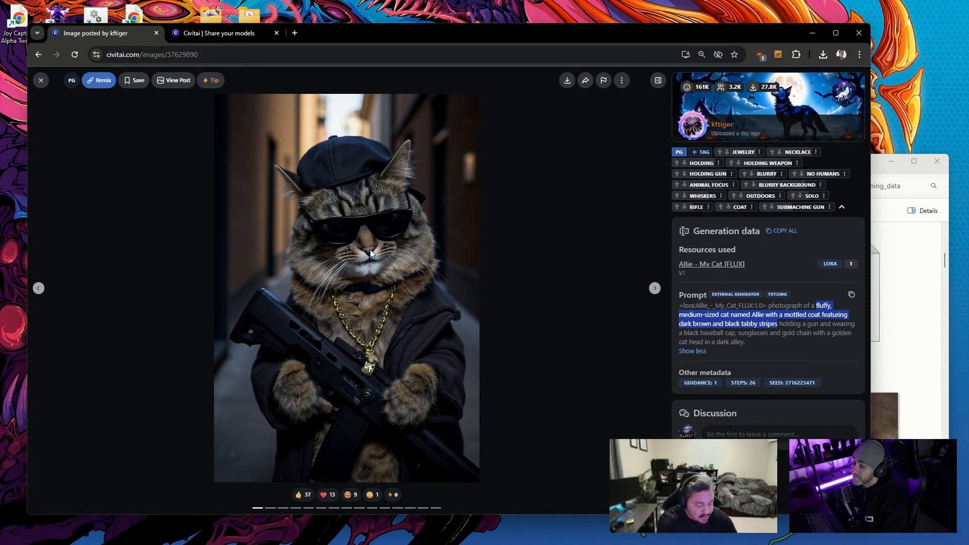
click(689, 341)
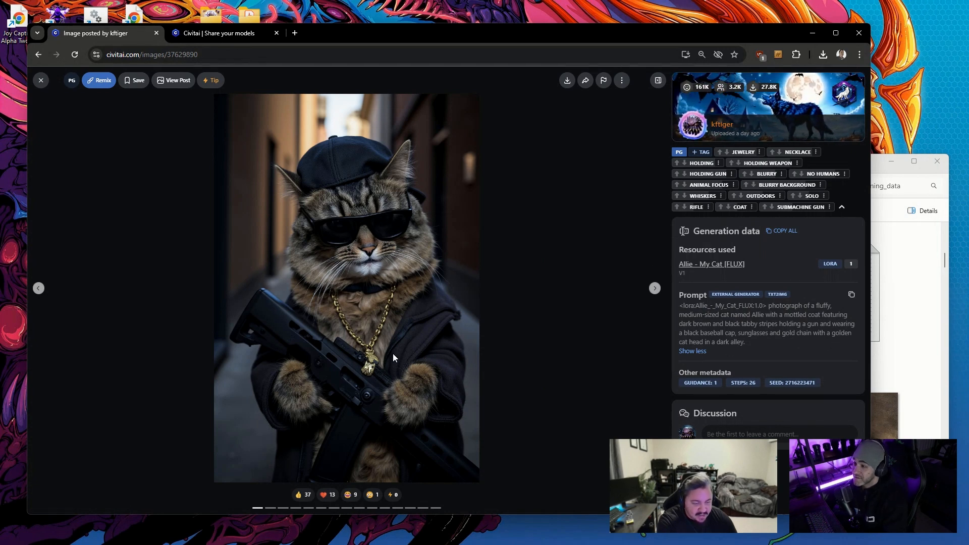
click(42, 80)
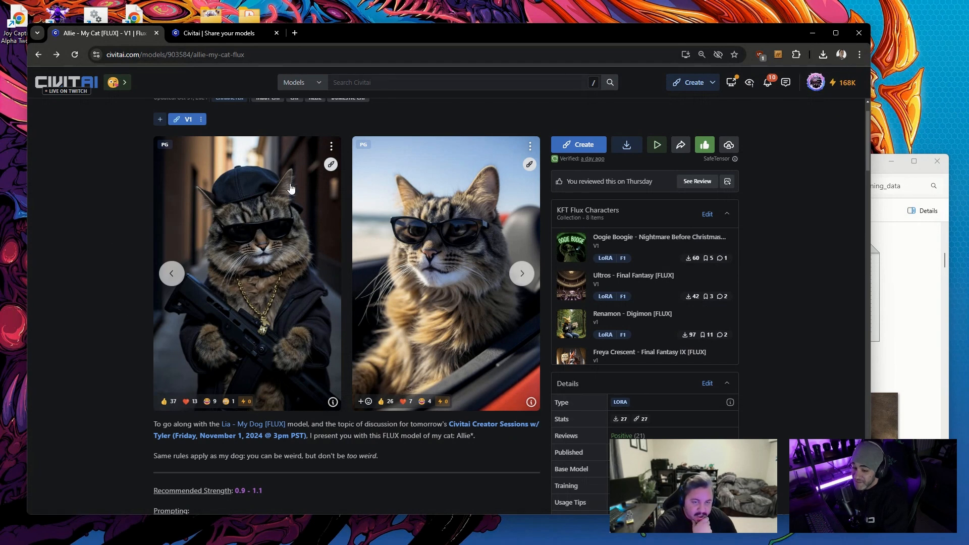
Look through the next training photos in the 1011149_training_data folder, from 006.jpeg to 009.jpeg, and return to the browser.
click(945, 283)
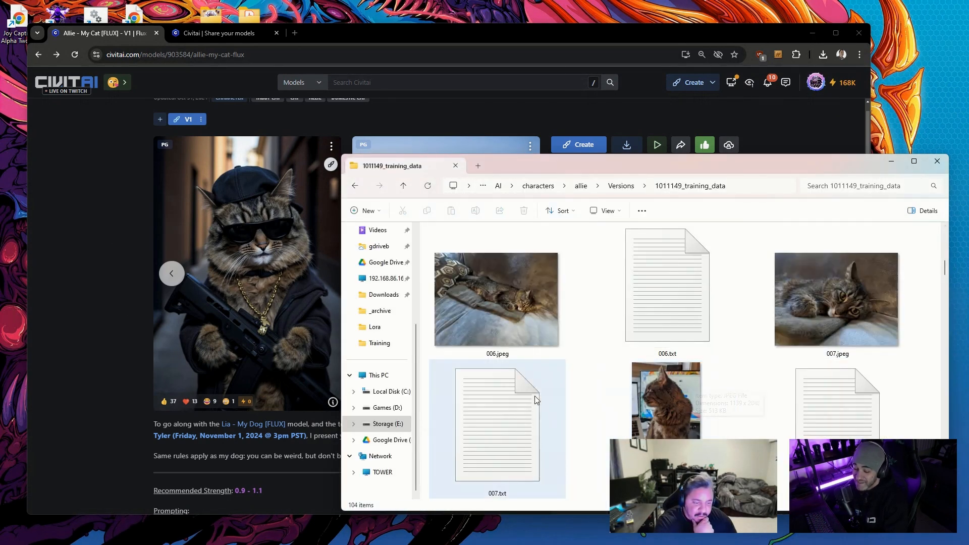
scroll(543, 419, down, 2)
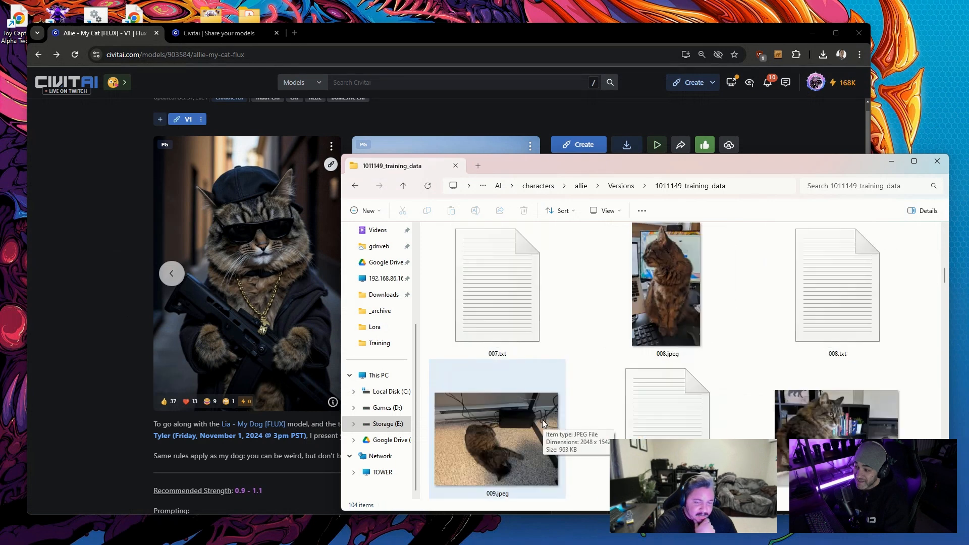
click(110, 232)
Examine the basic and more accurate trigger phrases in the Prompting section of the Allie model description.
scroll(107, 231, down, 2)
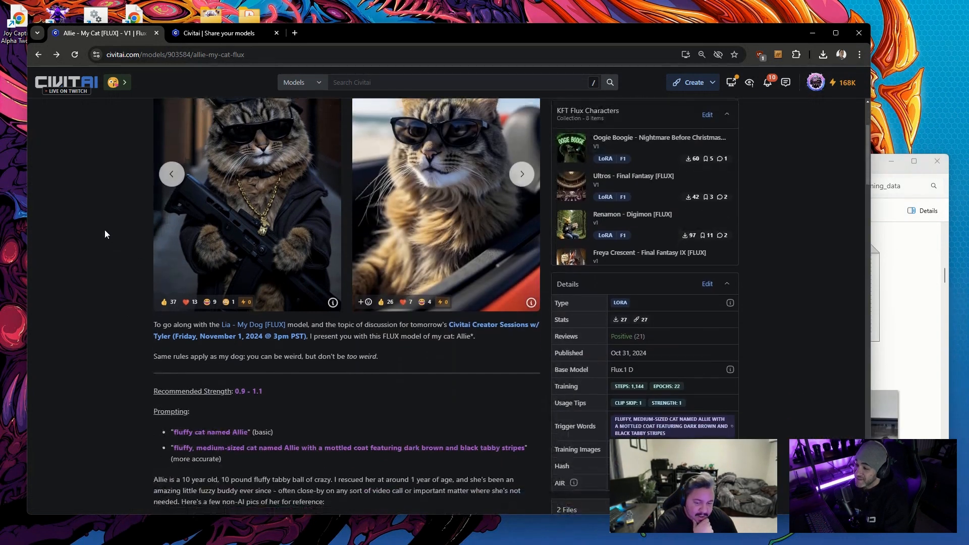
scroll(104, 230, up, 2)
scroll(101, 271, down, 2)
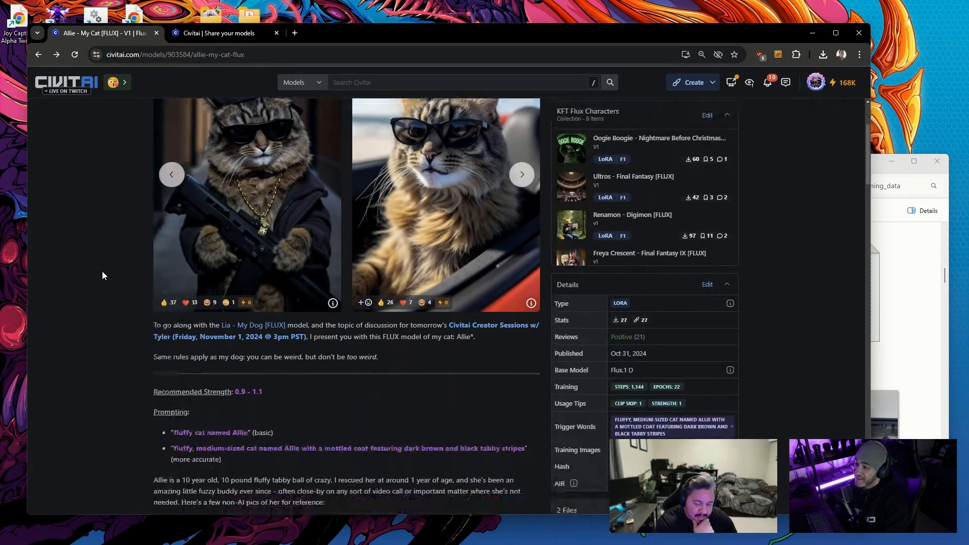
scroll(163, 422, down, 1)
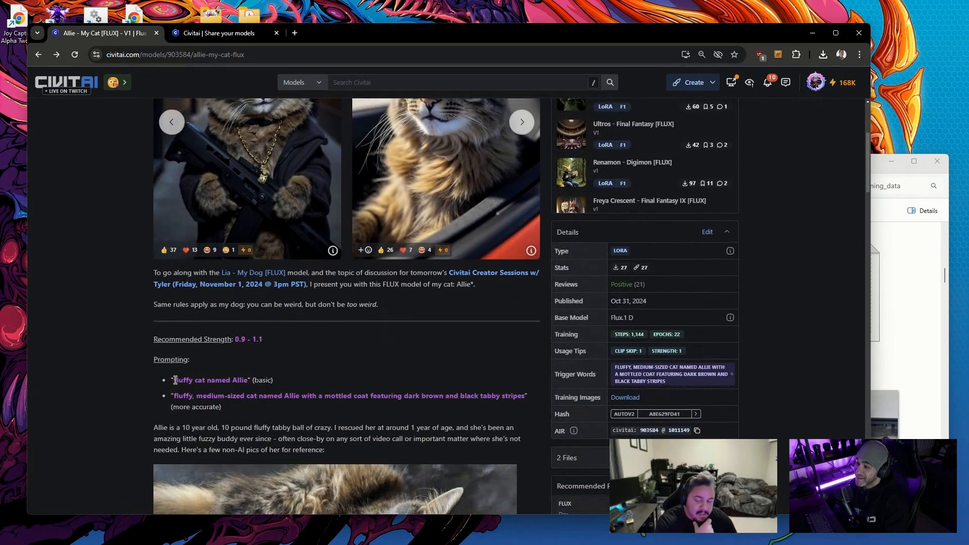
drag(171, 379, 291, 403)
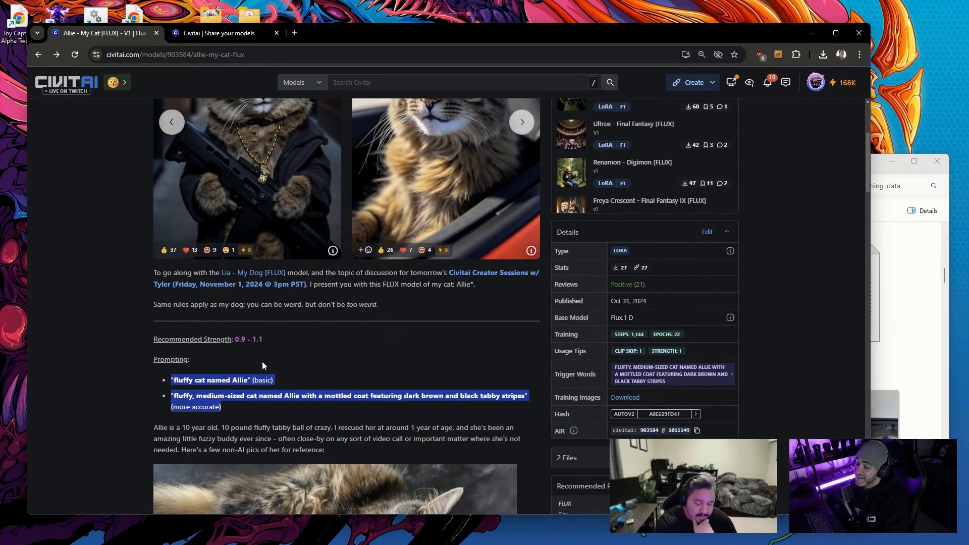
click(181, 386)
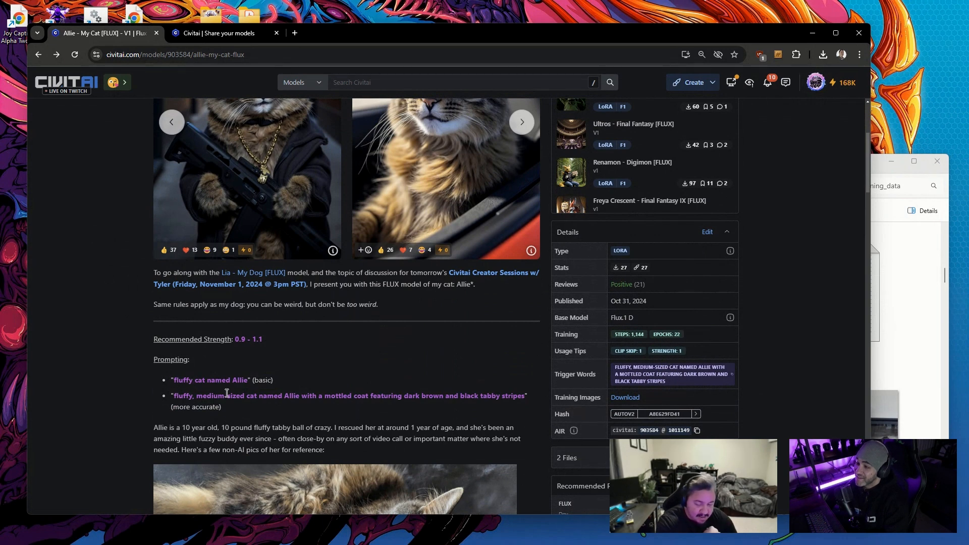
scroll(420, 306, up, 1)
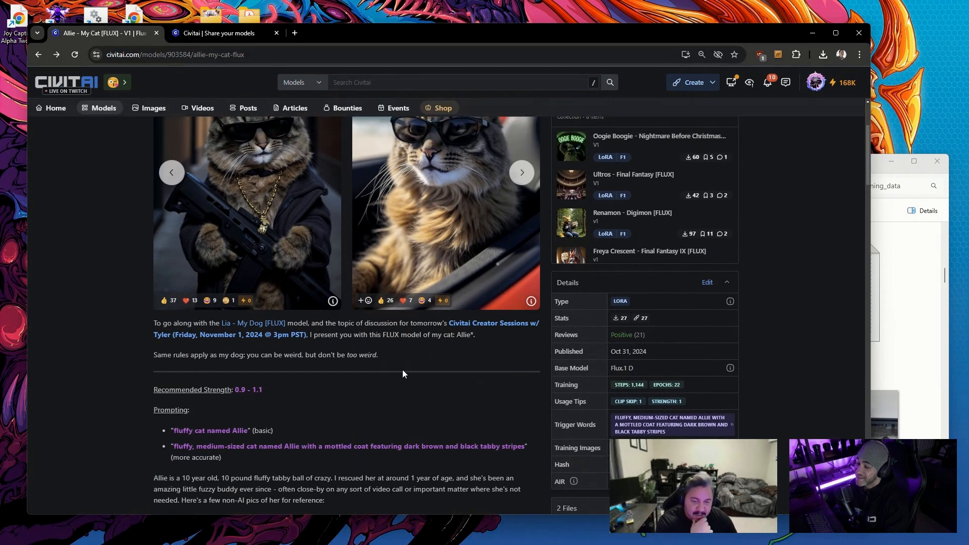
scroll(402, 370, down, 2)
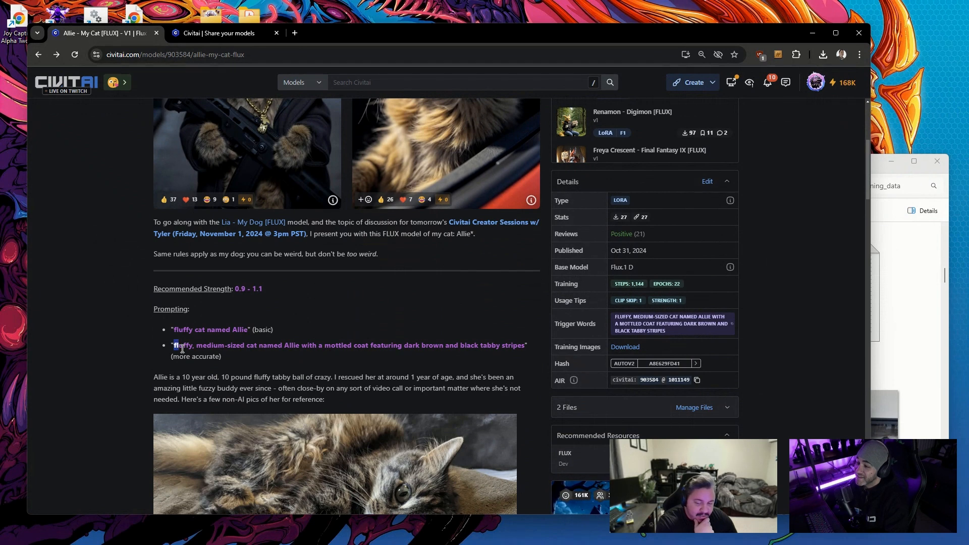
drag(174, 346, 303, 347)
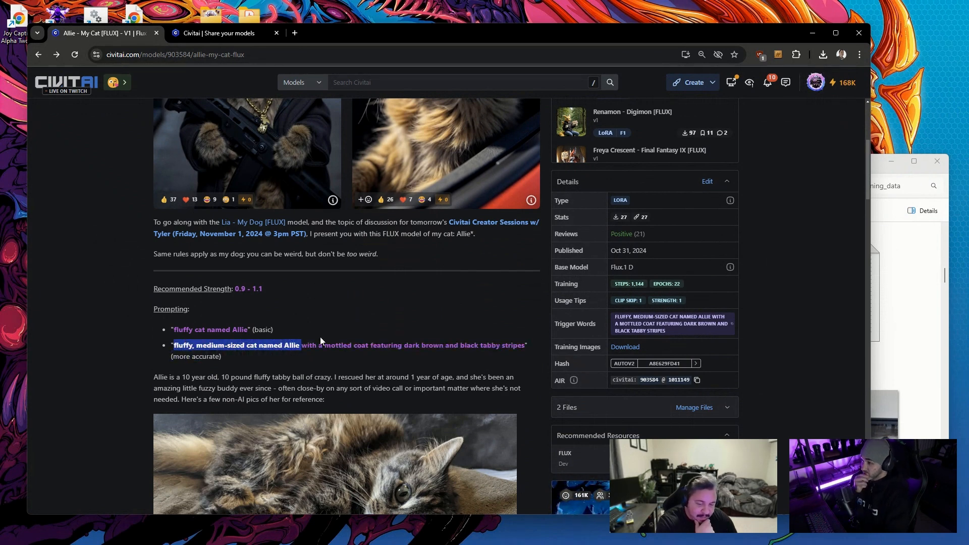
click(529, 347)
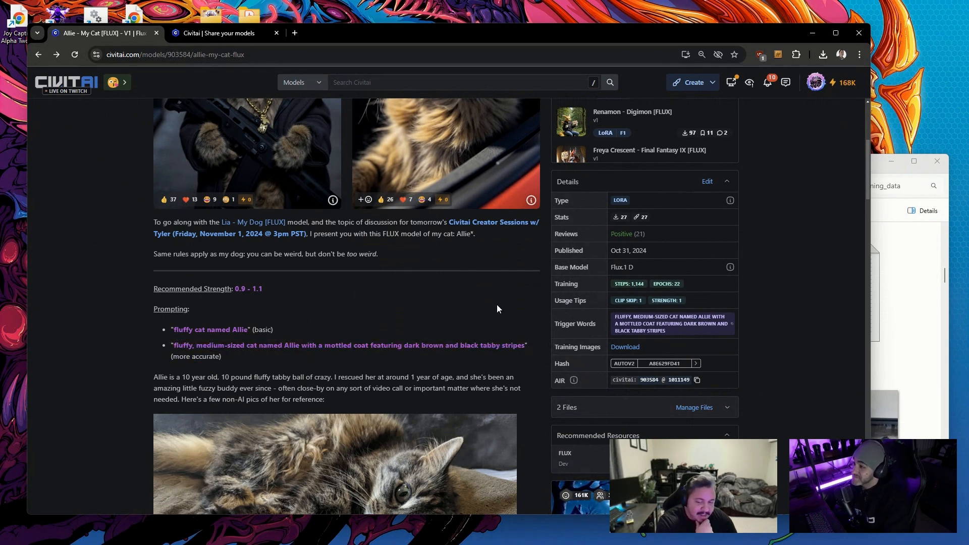
scroll(101, 310, down, 1)
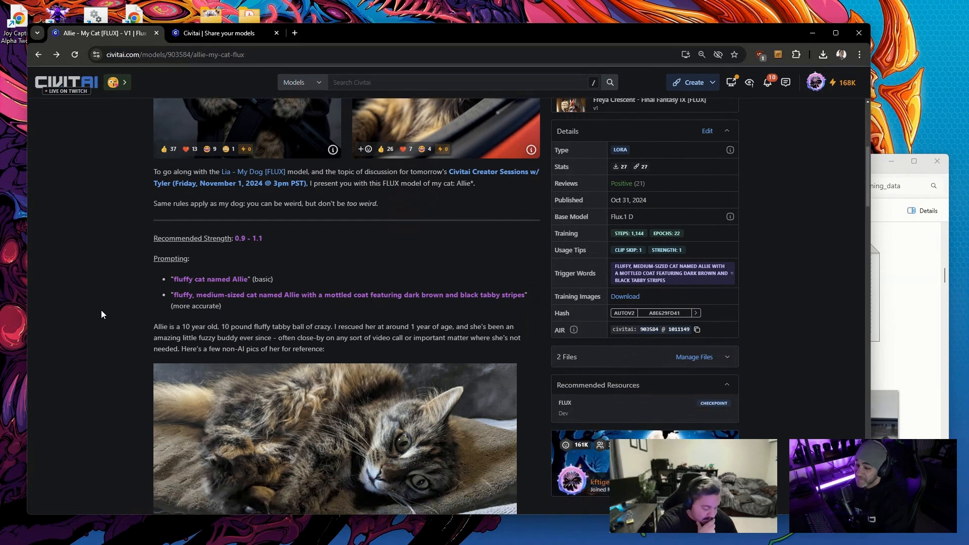
Open the image generator with the Allie - My Cat [FLUX] LoRA loaded from its model page.
scroll(101, 310, up, 6)
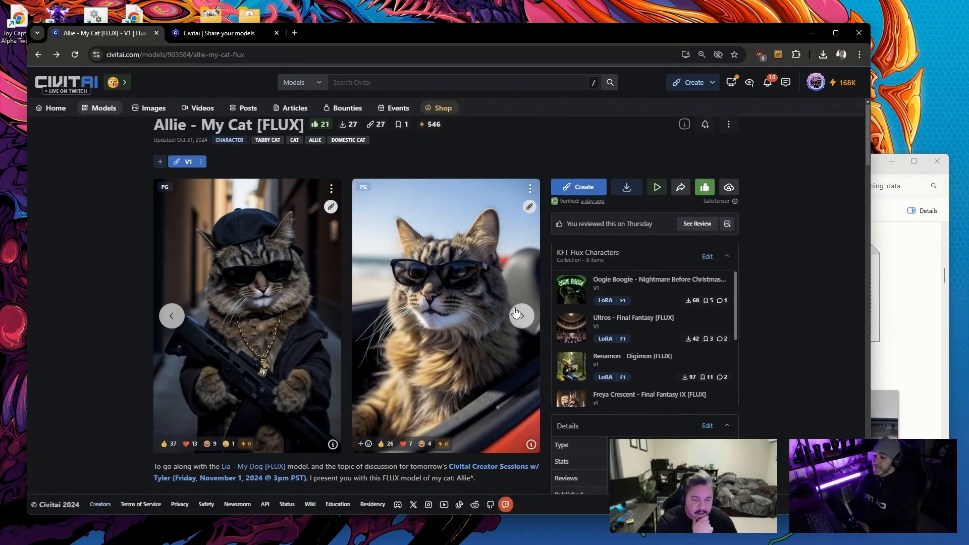
scroll(564, 180, down, 1)
click(590, 145)
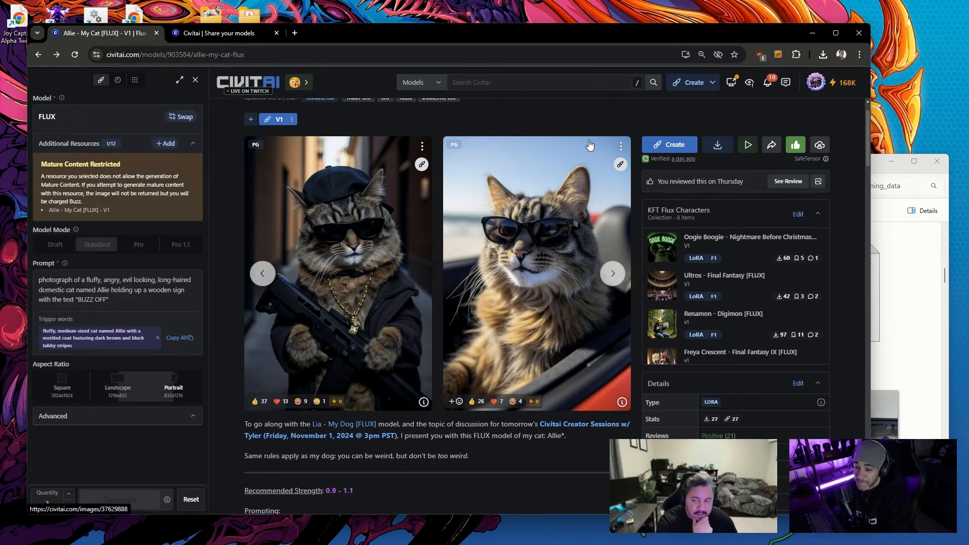
Delete "holding up a wooden sign with the text "BUZZ OFF"" from the end of the generation prompt.
click(171, 351)
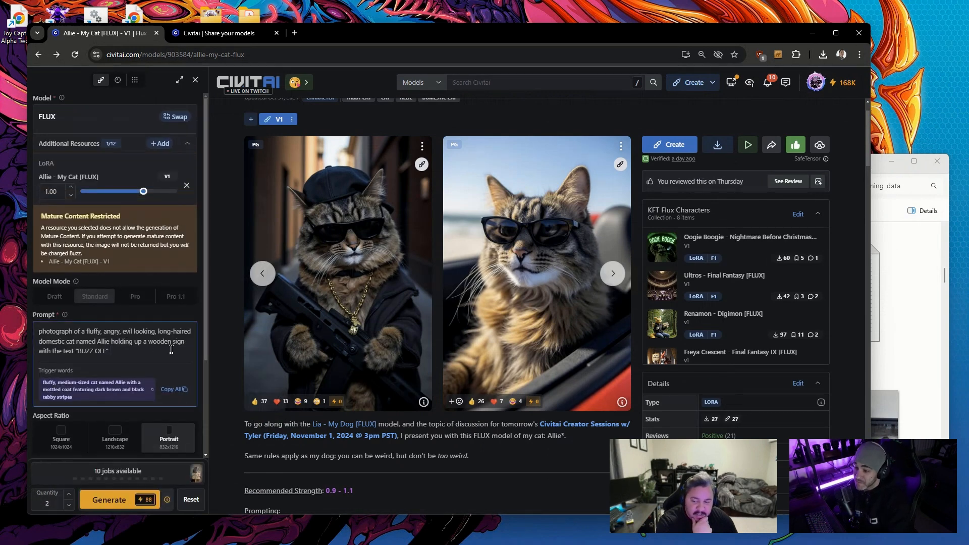
shift+click(129, 346)
mouse_move(130, 346)
mouse_down()
mouse_move(85, 334)
mouse_move(120, 333)
mouse_move(141, 353)
mouse_move(112, 342)
mouse_up()
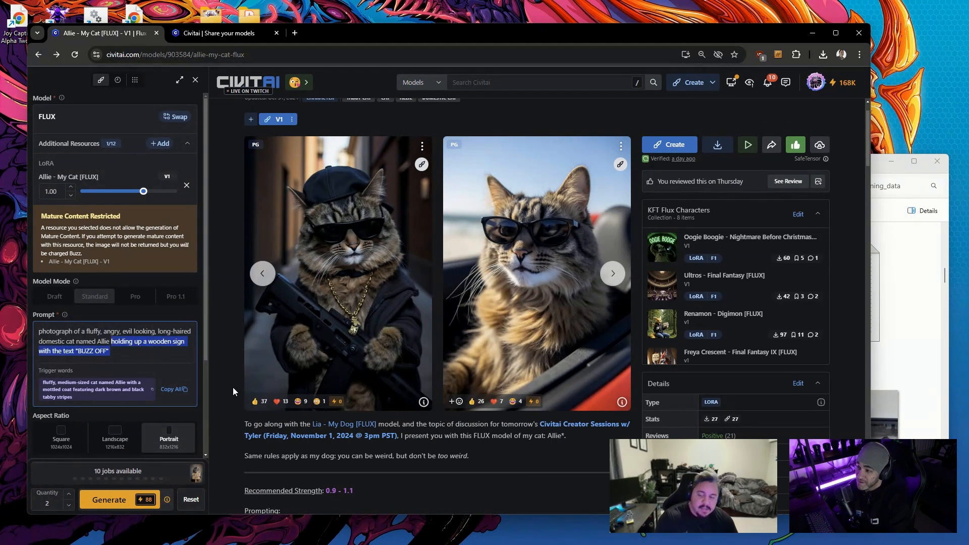
key(BackSpace)
Remove "angry, evil looking," from the prompt and insert "happy" so it reads "photograph of a happy fluffy long-haired domestic cat named Allie".
double_click(115, 331)
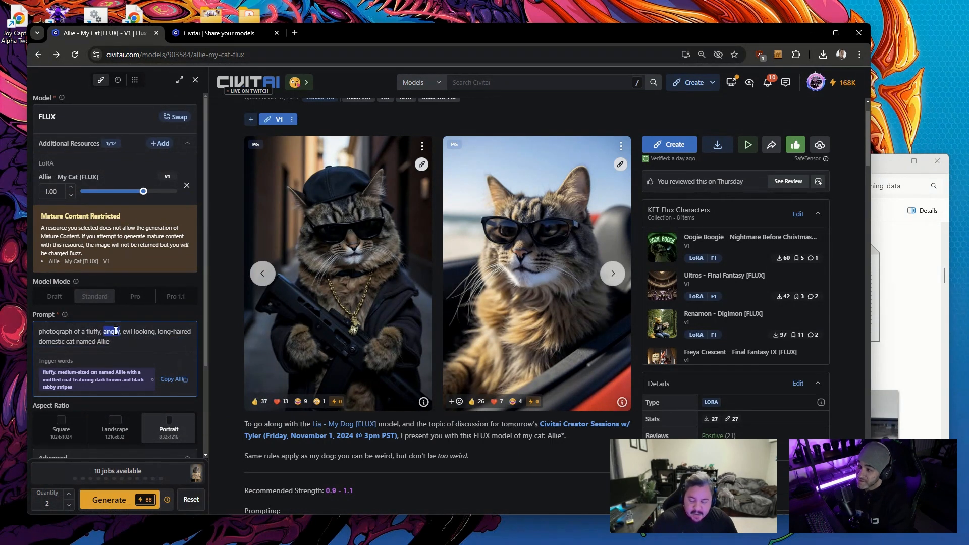
key(BackSpace)
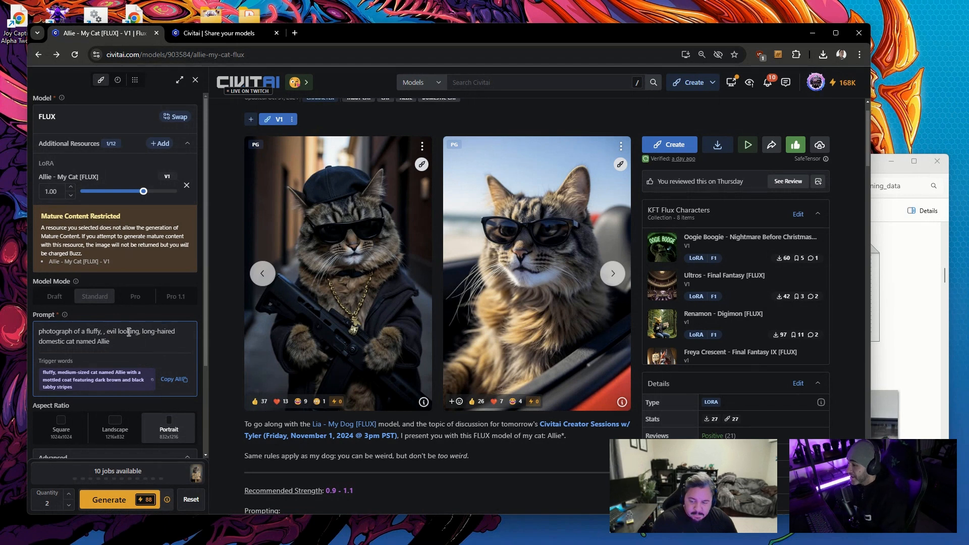
key(BackSpace)
key(BackSpace)
drag(137, 334, 103, 333)
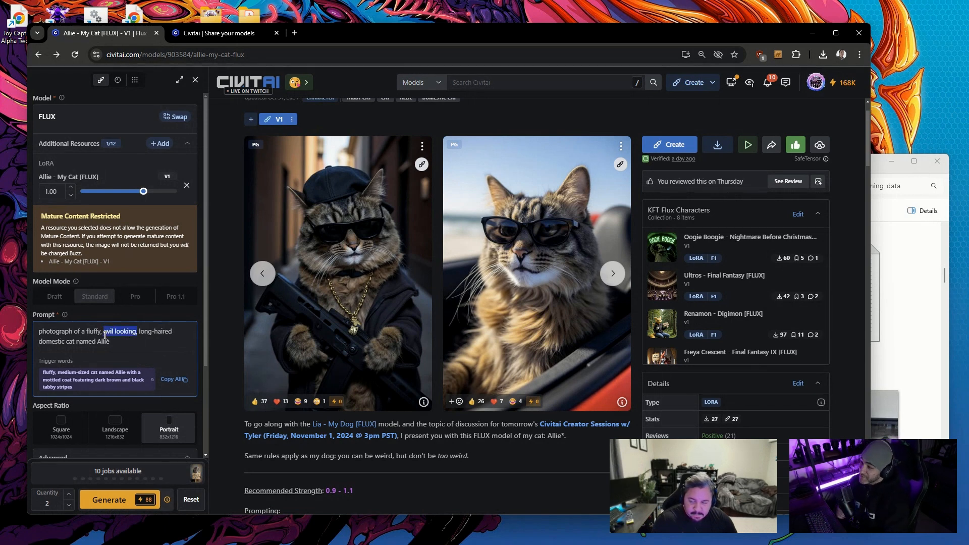
key(BackSpace)
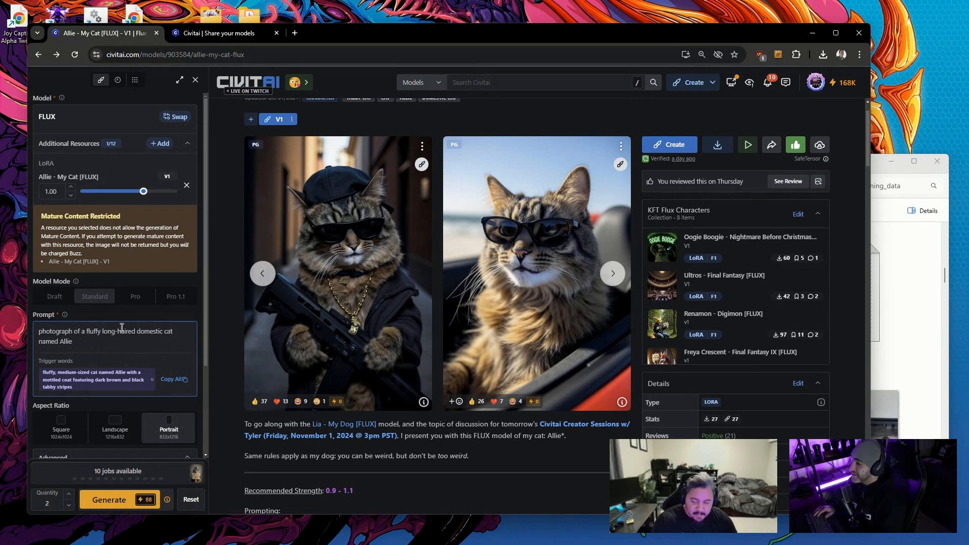
text(happy)
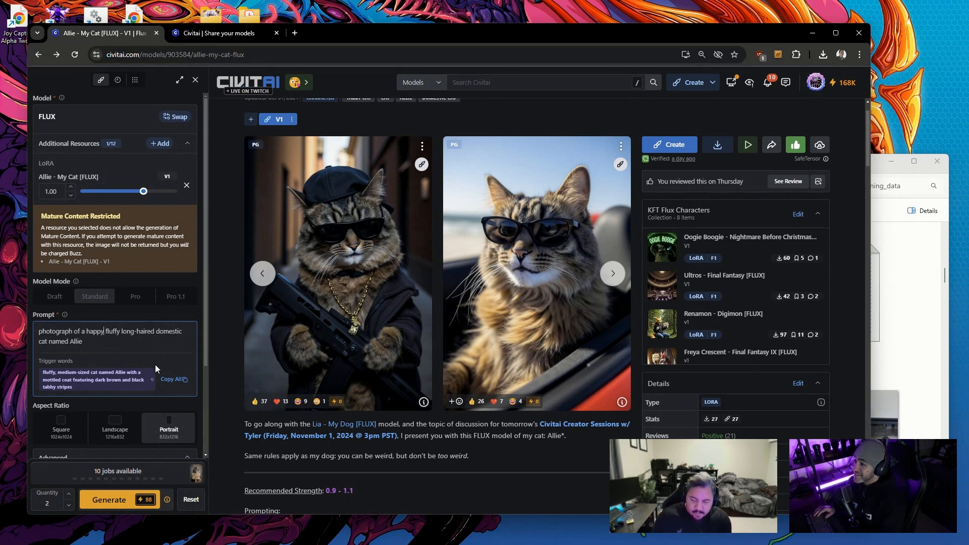
Append "sitting on a chair in the kitchen drinking milk from a bowl." to the generation prompt.
key(ctrl+End)
text(,)
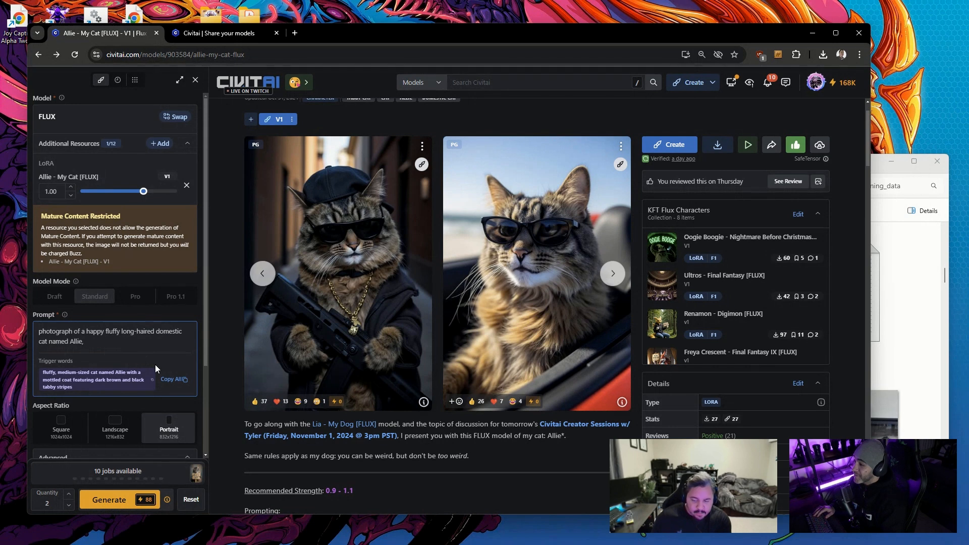
key(BackSpace)
text( sit)
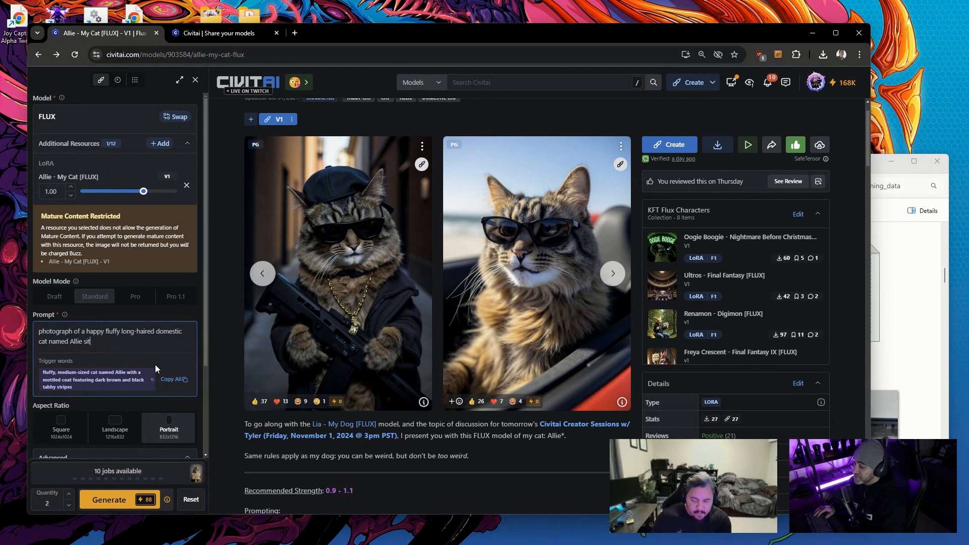
text(ting on a chair in)
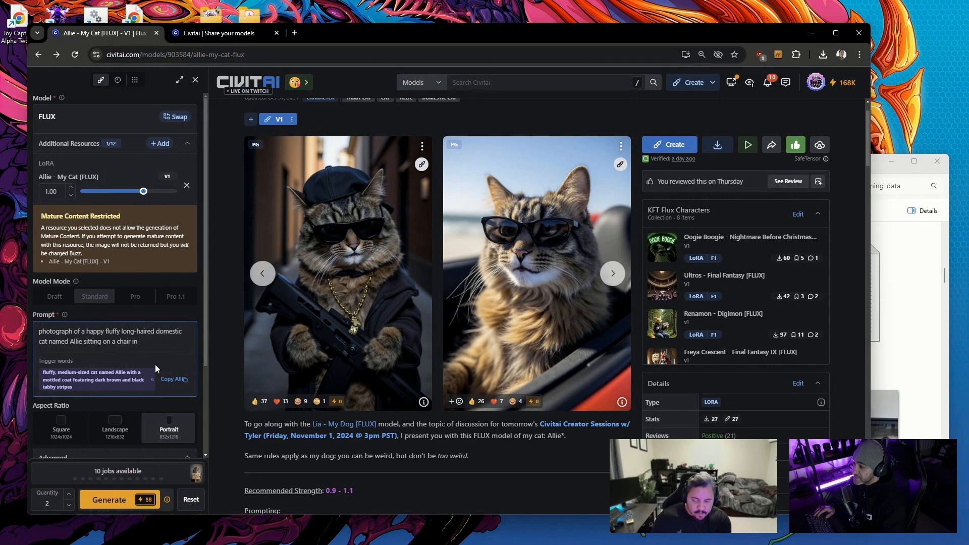
text( the kitchen drin)
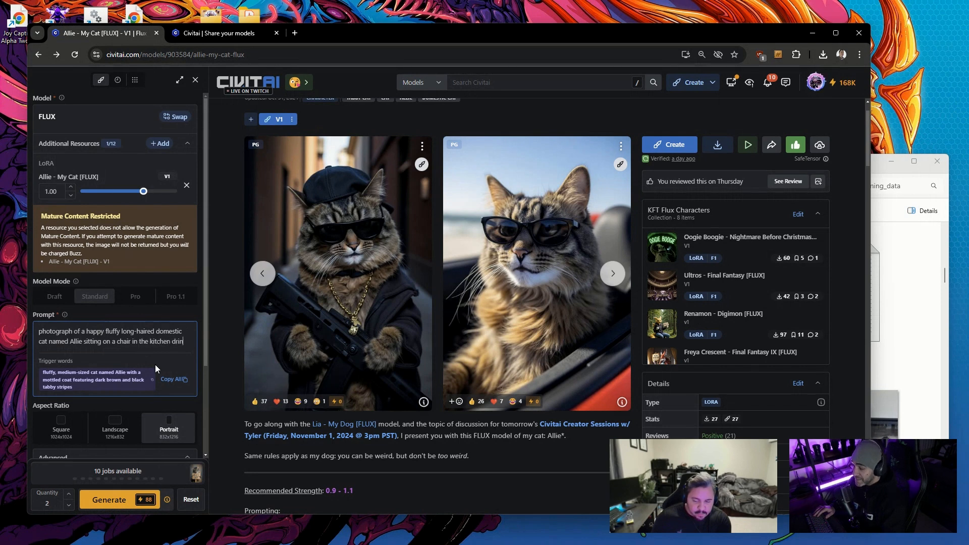
text(king milk from a bowl.)
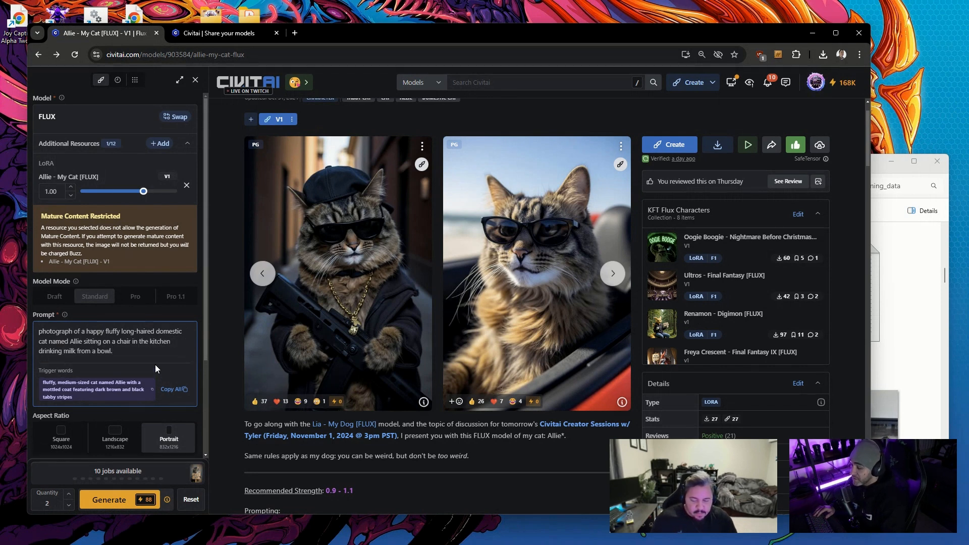
scroll(154, 369, down, 3)
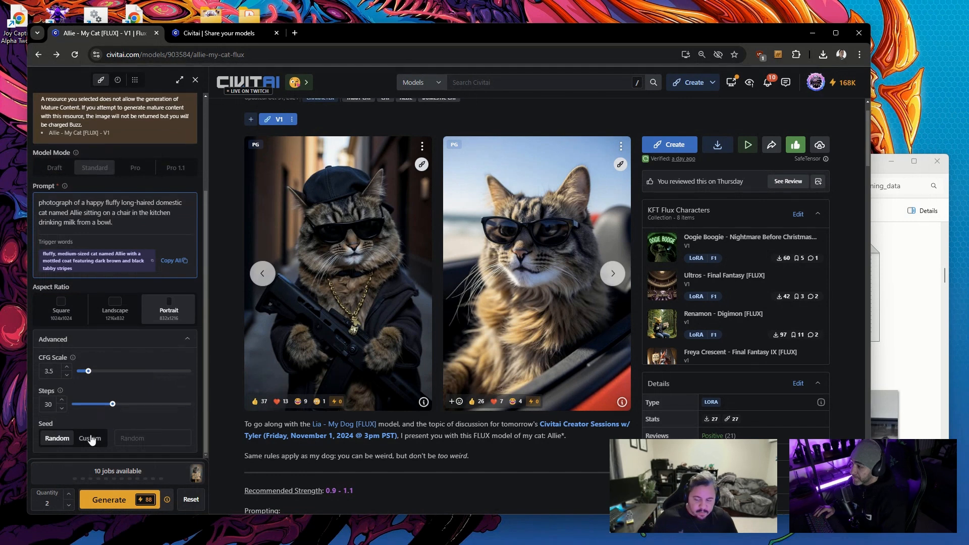
Generate two images from the prompt of Allie drinking milk on a kitchen chair.
click(89, 500)
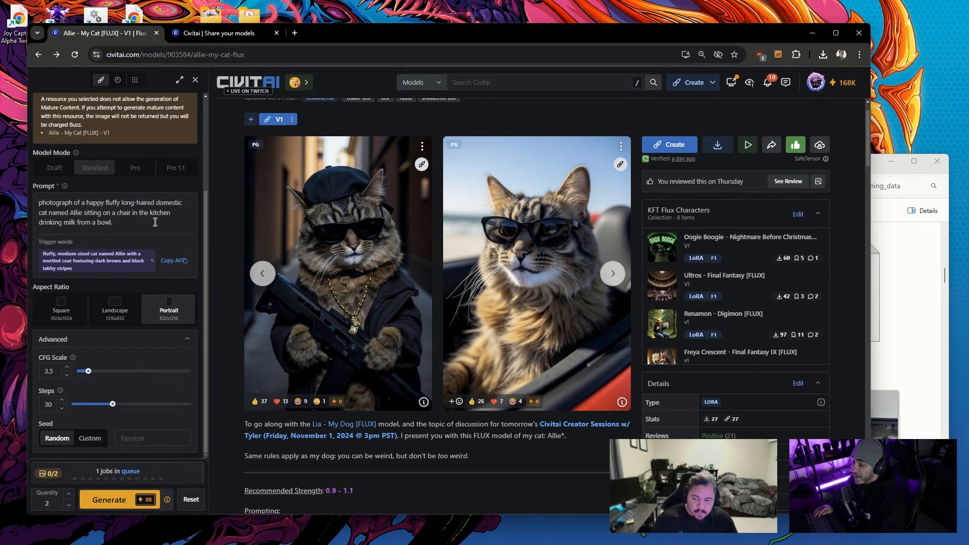
Replace the prompt text after "Allie" with "wearing a blue wizard hat and robe, smoking a pipe." and generate one image.
click(134, 223)
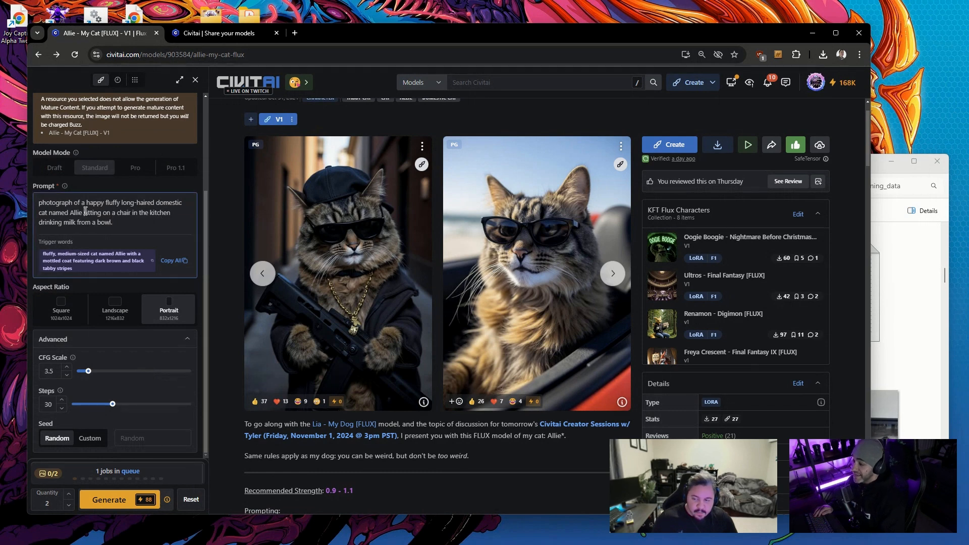
drag(84, 212, 260, 236)
text(wearing a )
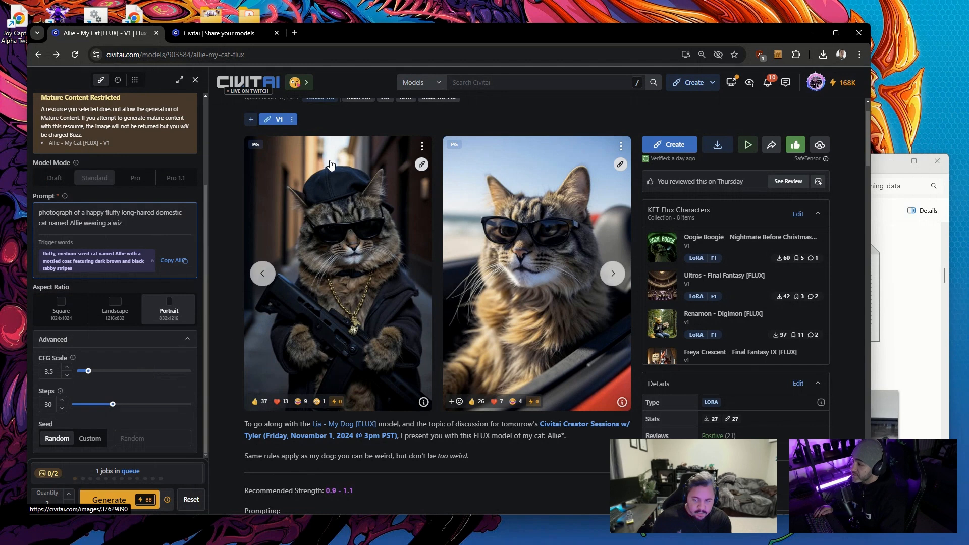
text(blue wizard hat and)
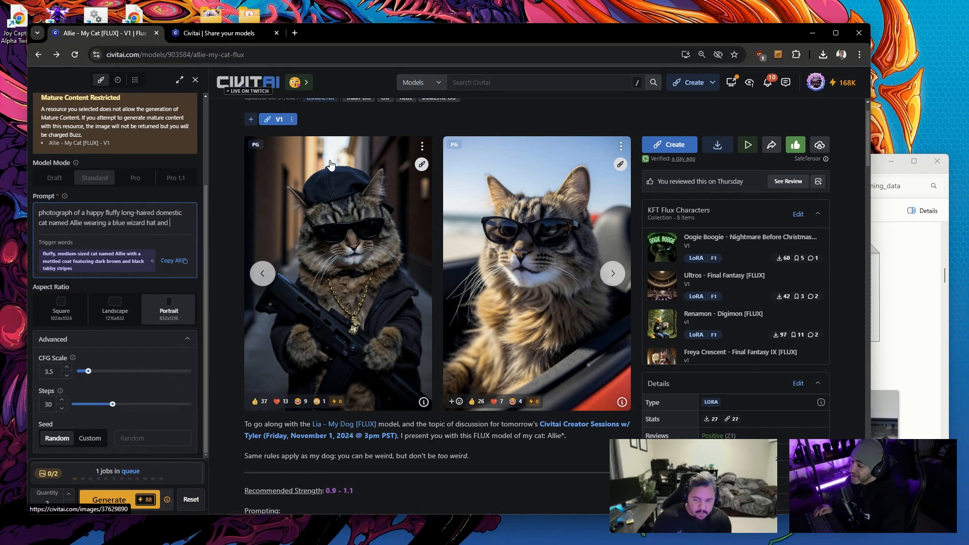
text( robe, smoking a pipe)
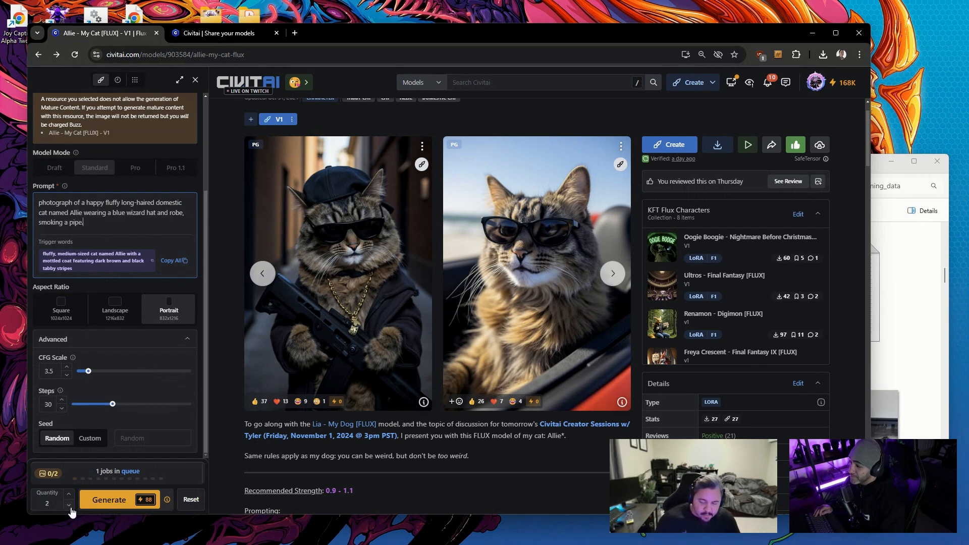
click(112, 508)
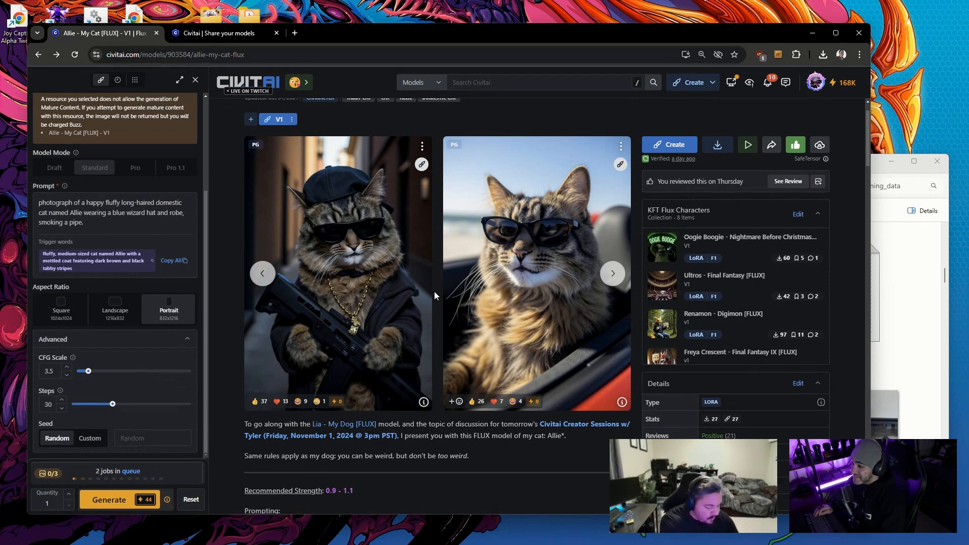
Close the generator panel and browse the community image gallery of the Allie - My Cat [FLUX] model page.
scroll(432, 283, down, 4)
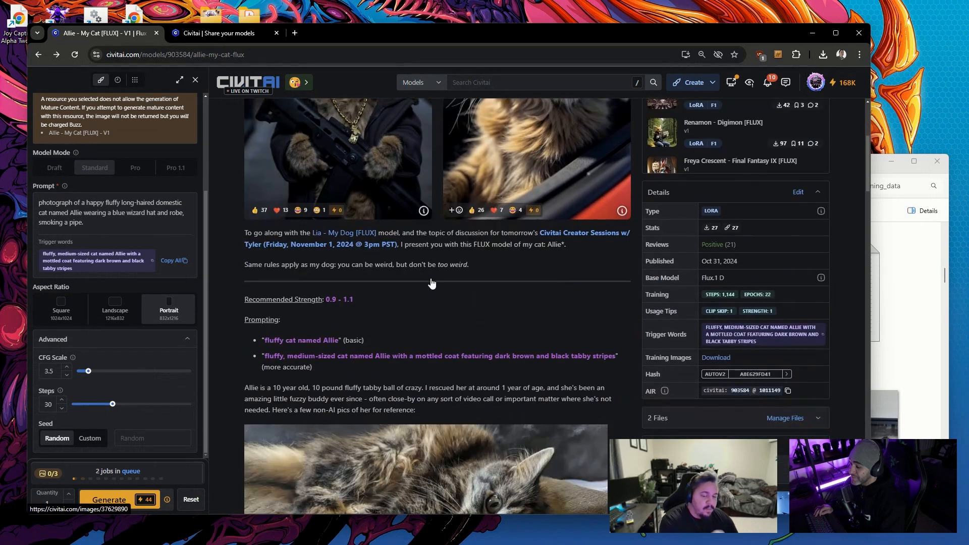
click(196, 80)
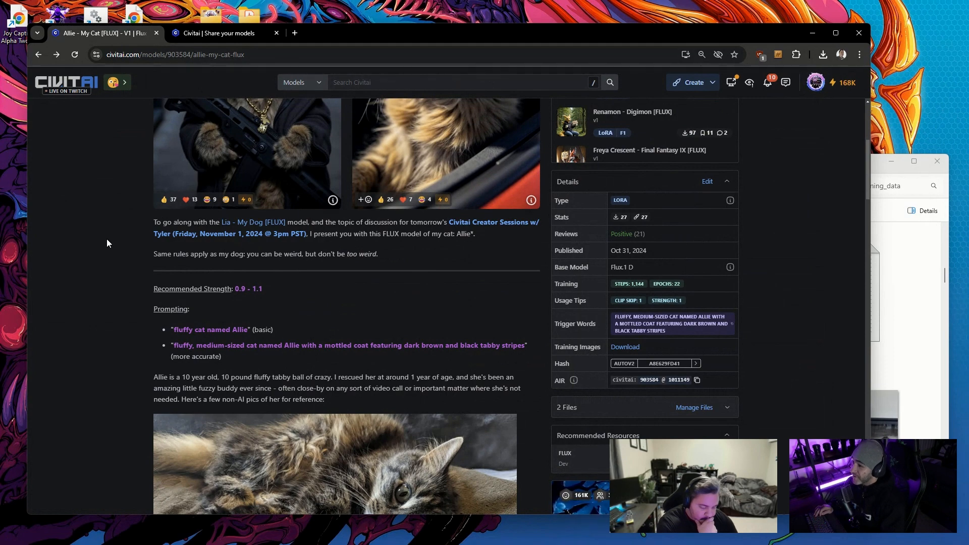
scroll(107, 240, down, 2)
scroll(107, 238, down, 15)
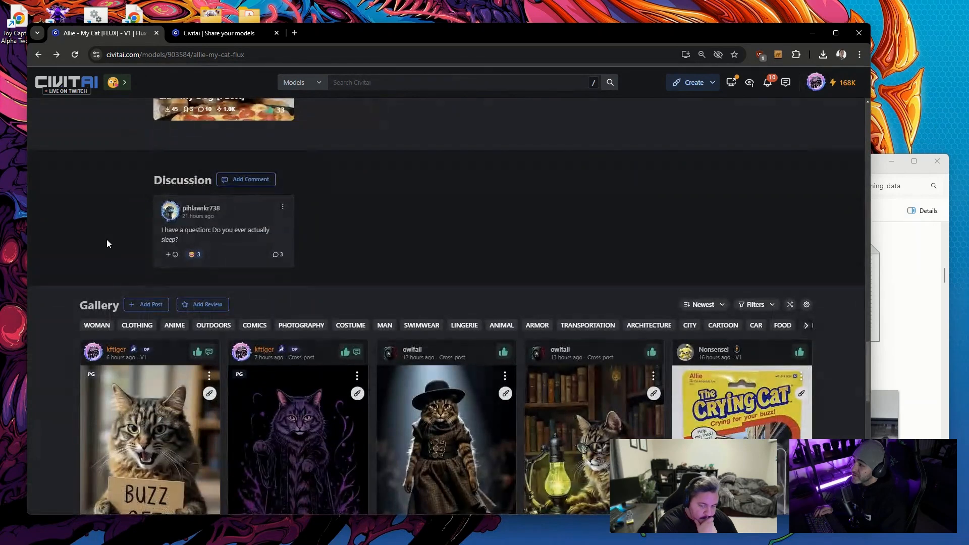
scroll(107, 239, down, 2)
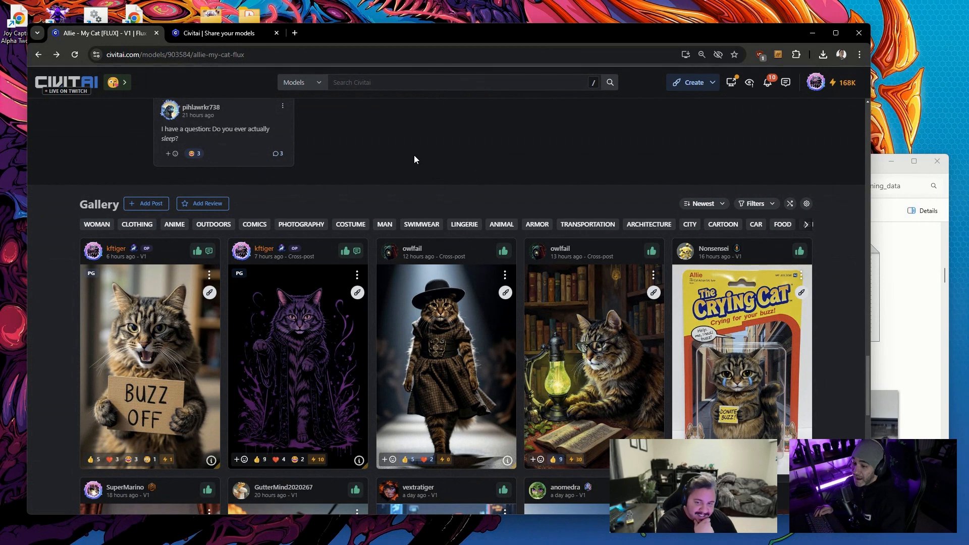
scroll(415, 160, down, 1)
scroll(825, 256, down, 1)
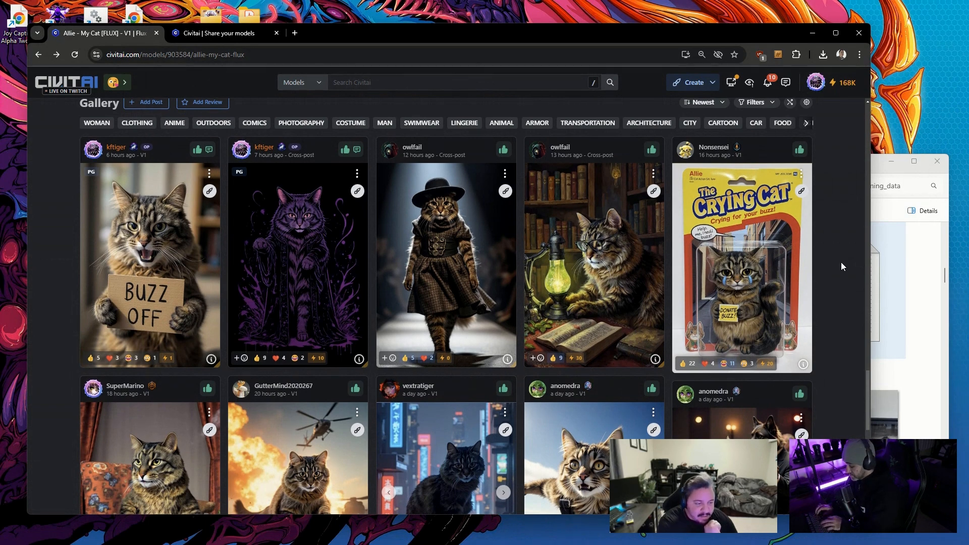
scroll(840, 262, down, 1)
scroll(841, 262, down, 3)
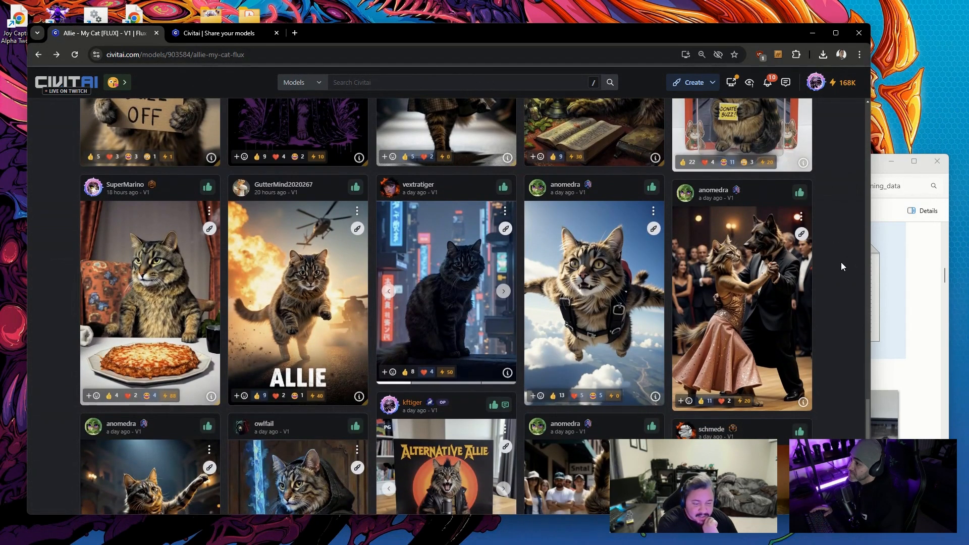
scroll(852, 266, down, 4)
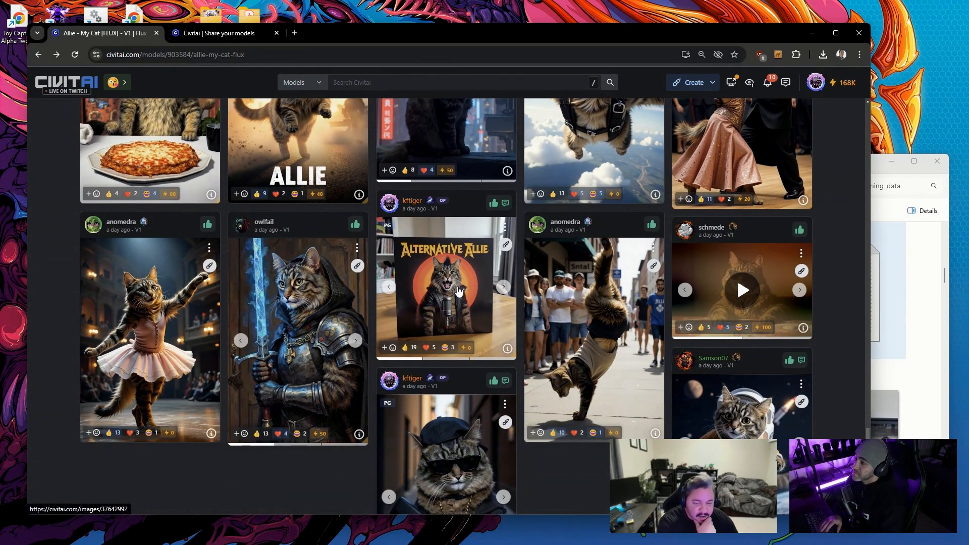
View the three "Alternative Allie" album cover images in their gallery post and return to the model page.
click(455, 289)
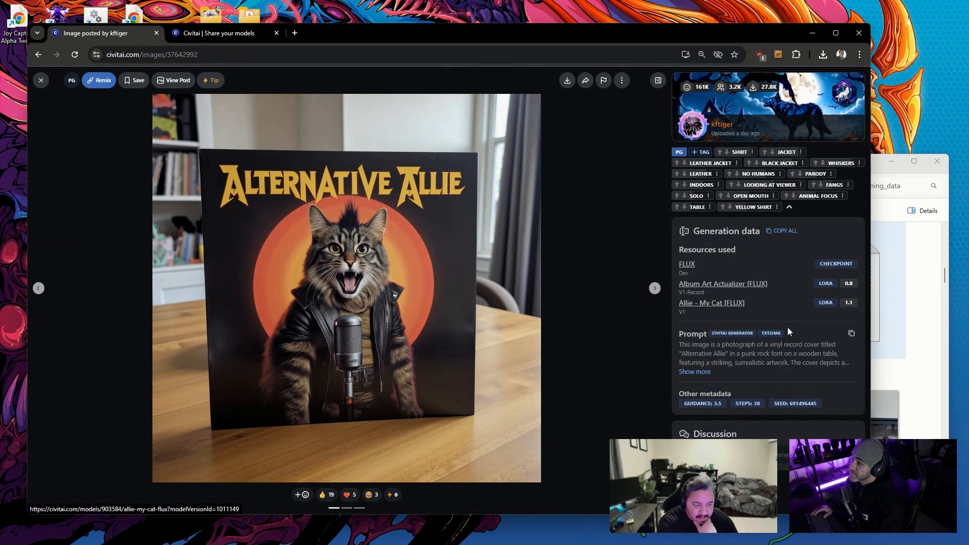
click(655, 288)
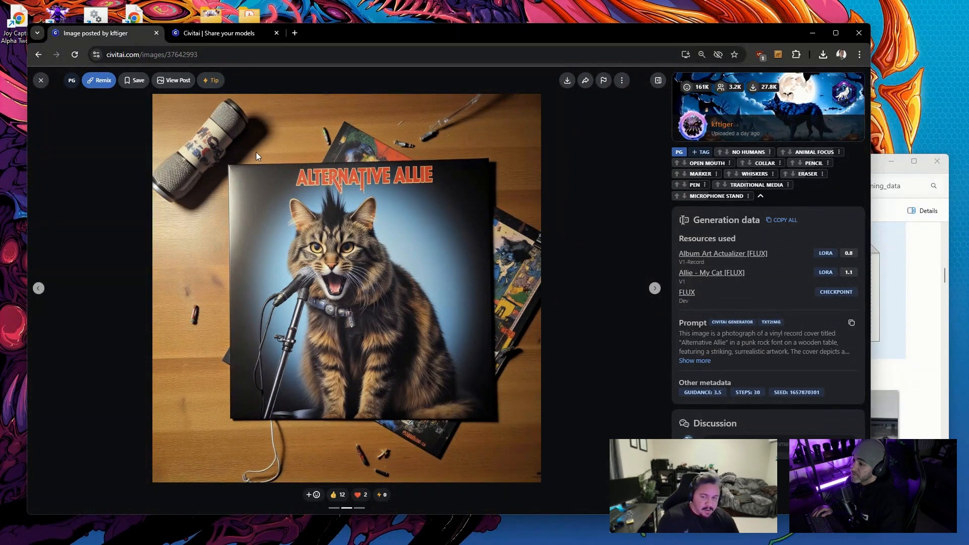
key(Right)
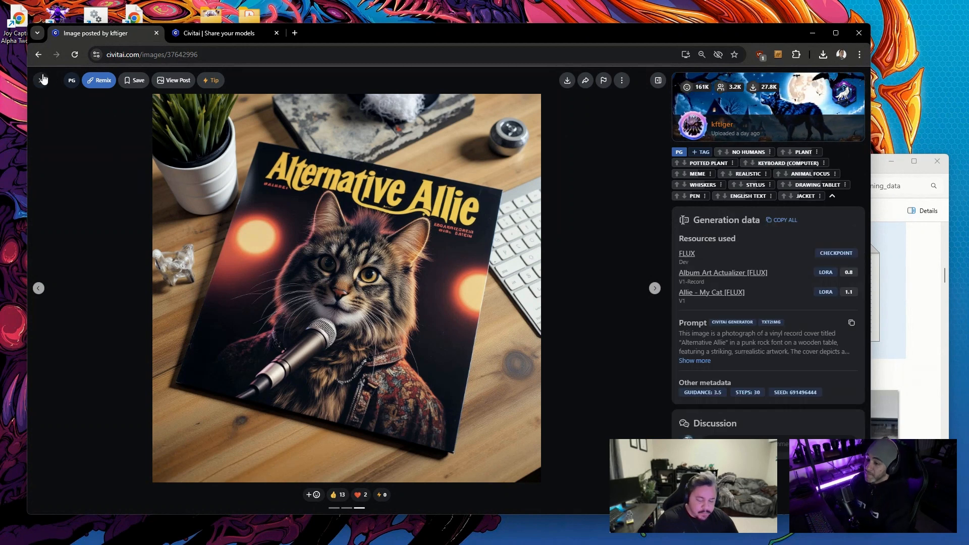
click(42, 79)
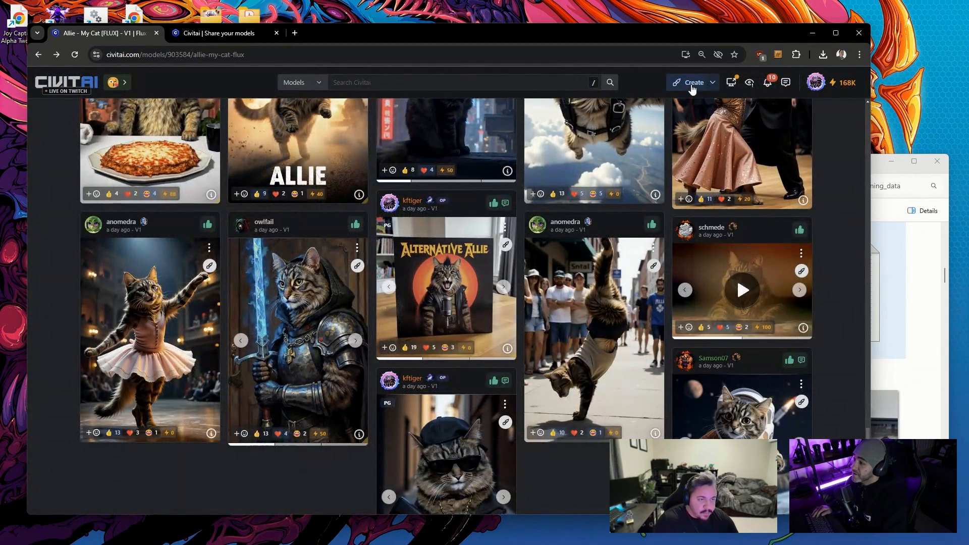
Open the generation queue and view the image of the cat sitting behind the milk bowl at full size, closing it when done.
mouse_move(692, 83)
click(694, 108)
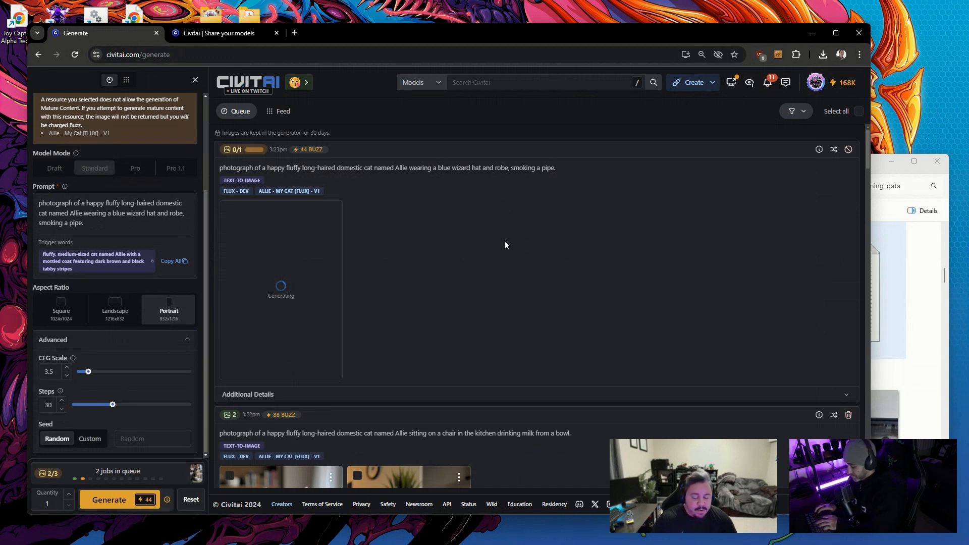
scroll(504, 240, down, 3)
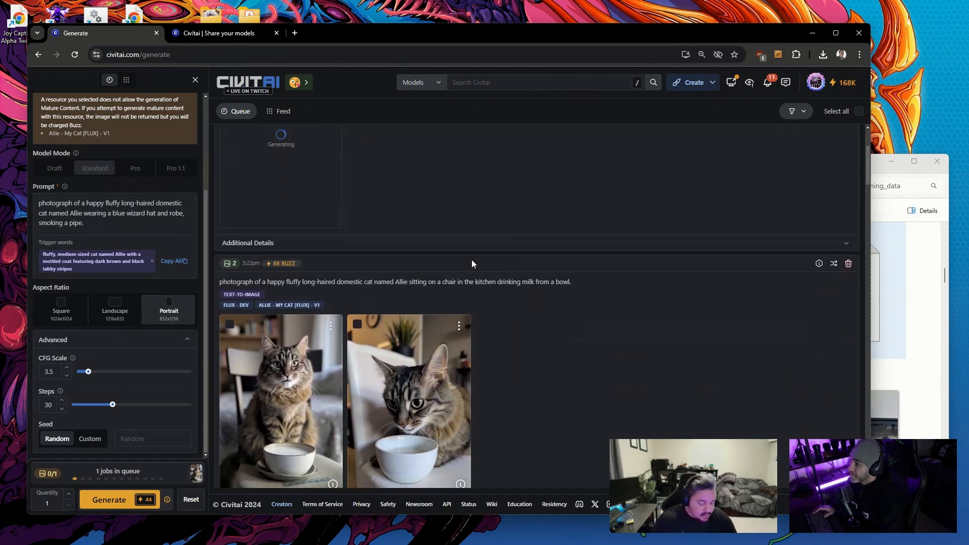
click(270, 362)
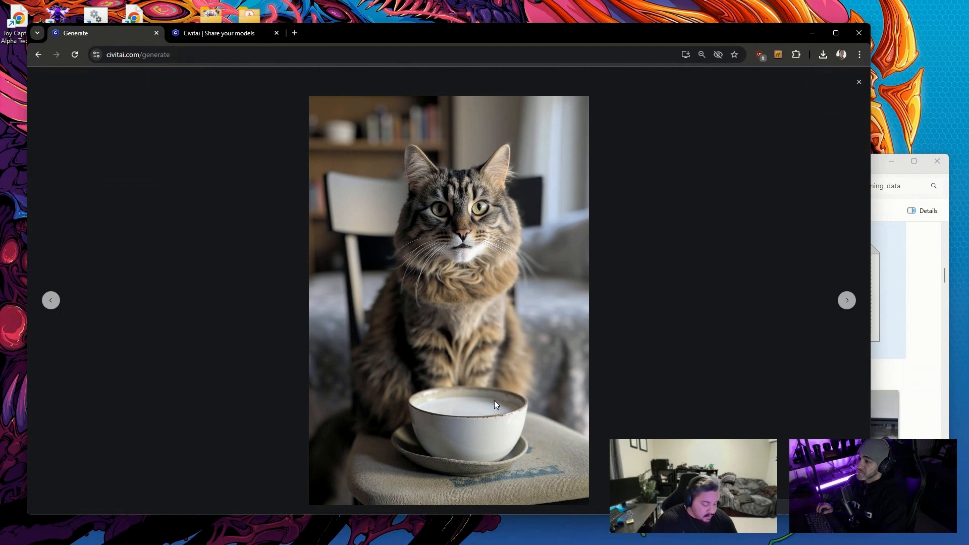
click(854, 88)
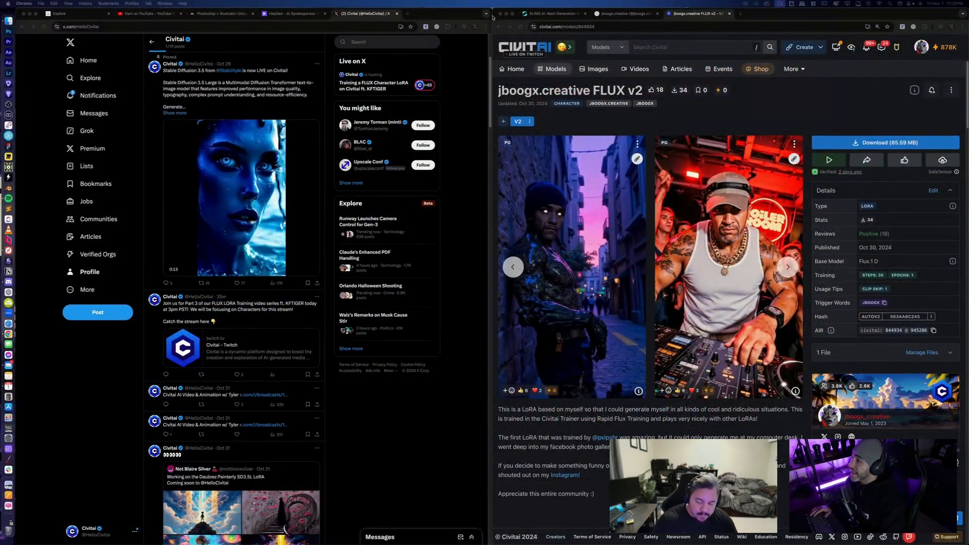
Widen the browser window with the jboogx.creative FLUX v2 model page to the full screen and look over the page.
click(781, 23)
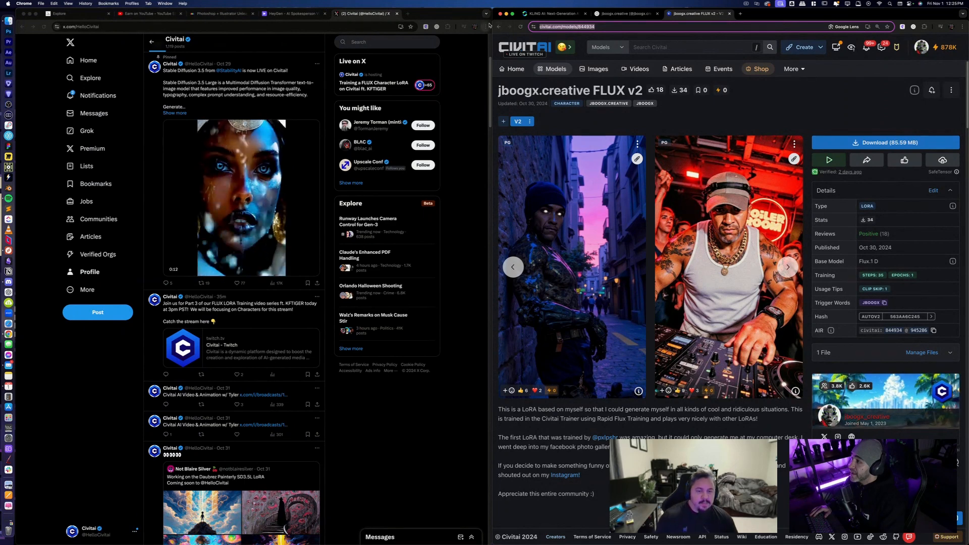
drag(491, 24, 15, 24)
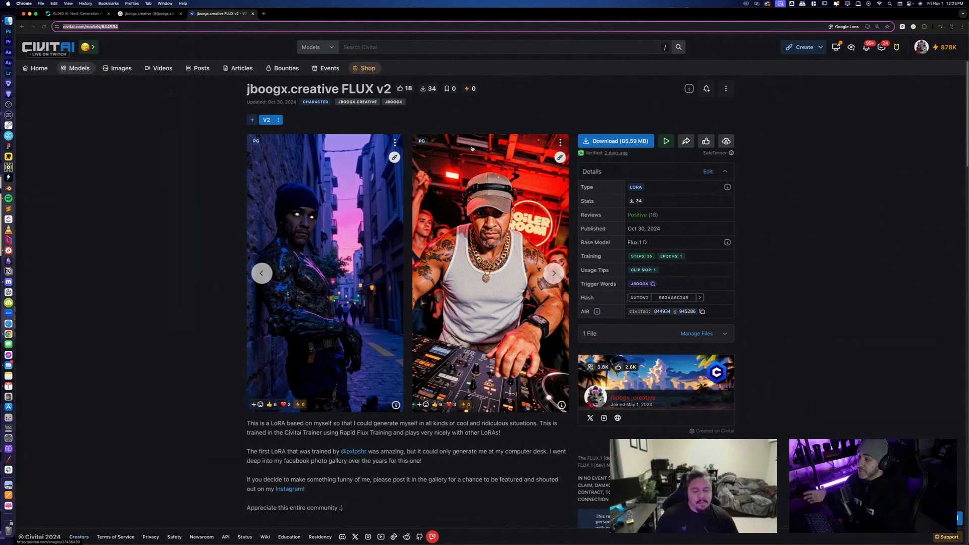
scroll(547, 275, down, 3)
scroll(547, 275, up, 3)
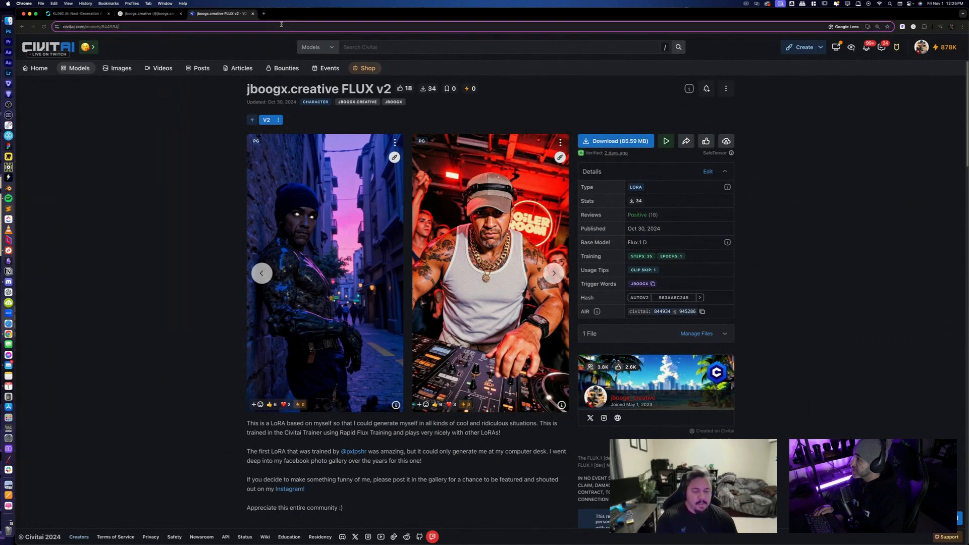
Switch to Finder and preview the training photos of the man one by one over the model page.
key(super+Tab)
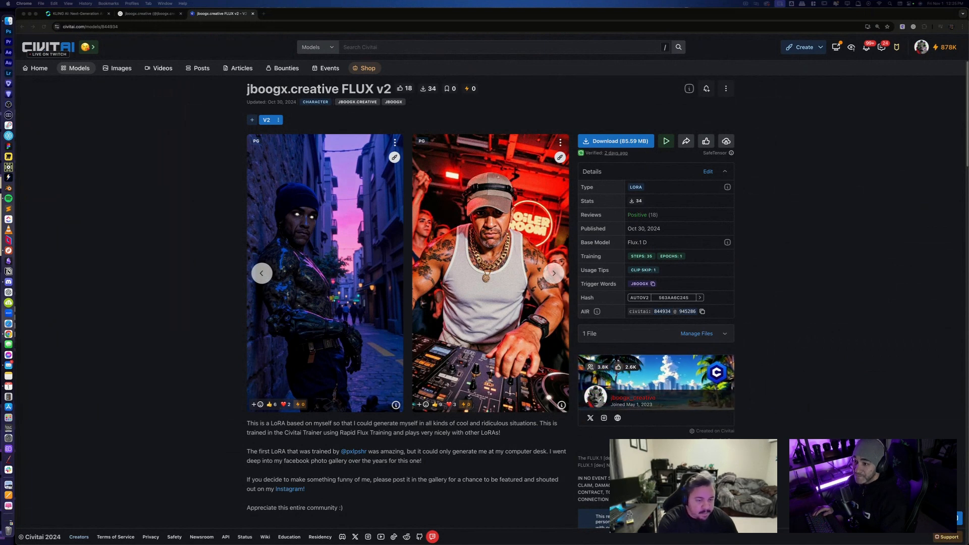
drag(968, 317, 571, 215)
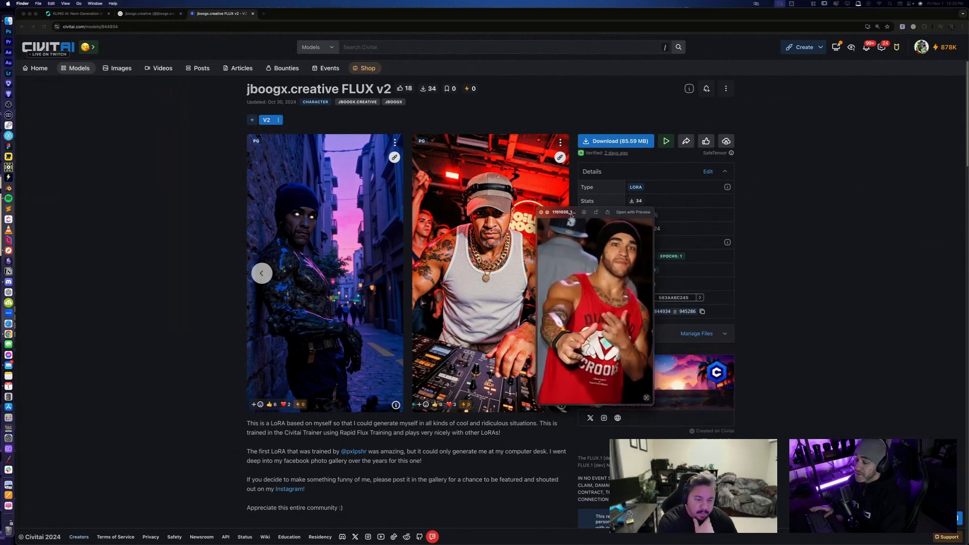
key(Down)
key(Down)
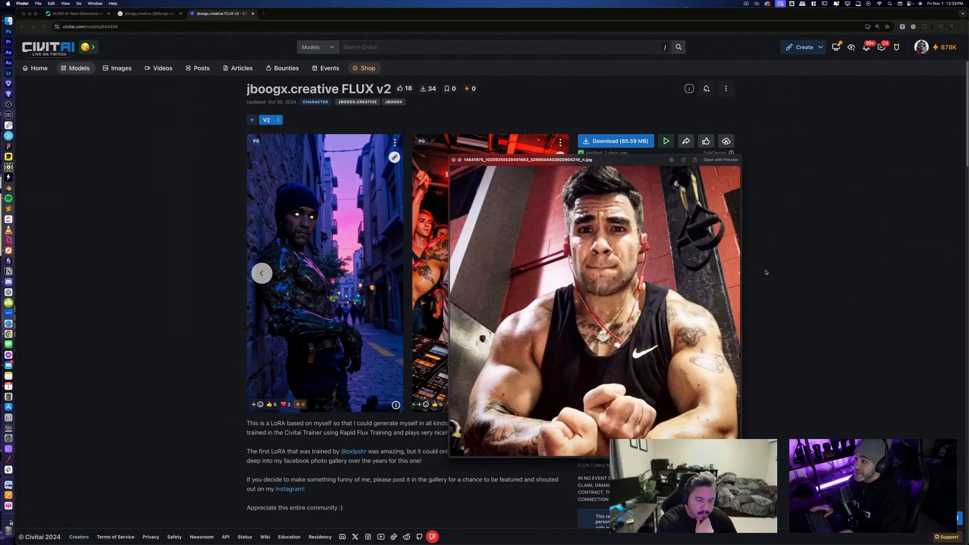
key(Down)
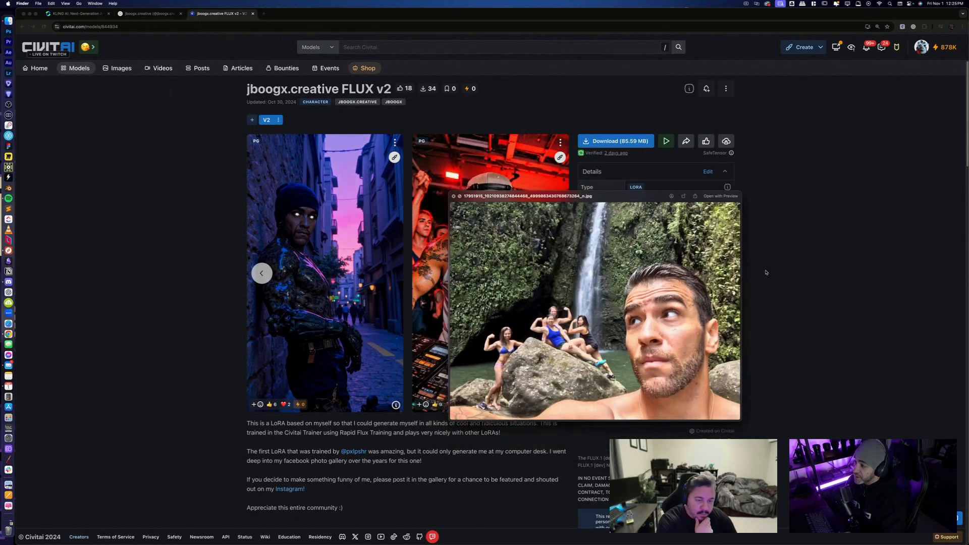
key(Down)
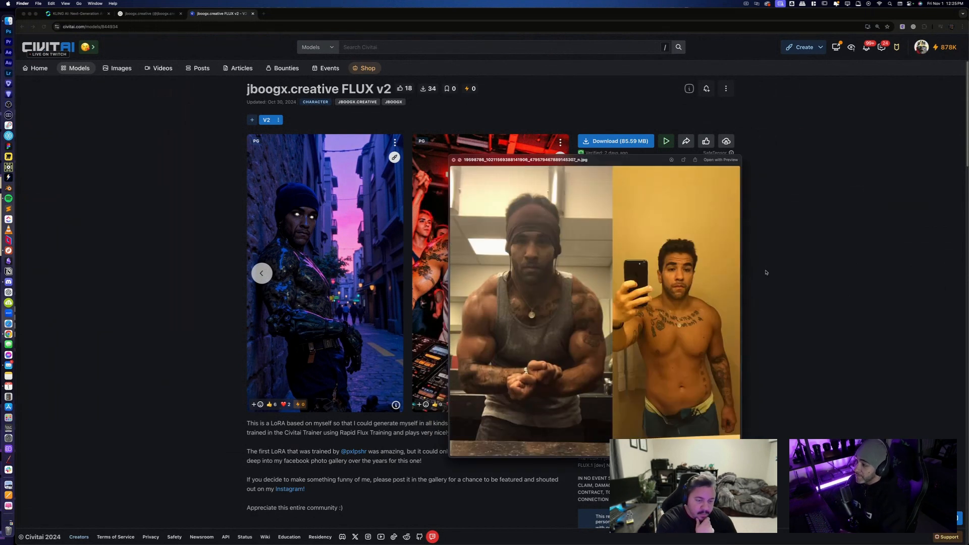
key(Down)
key(Down)
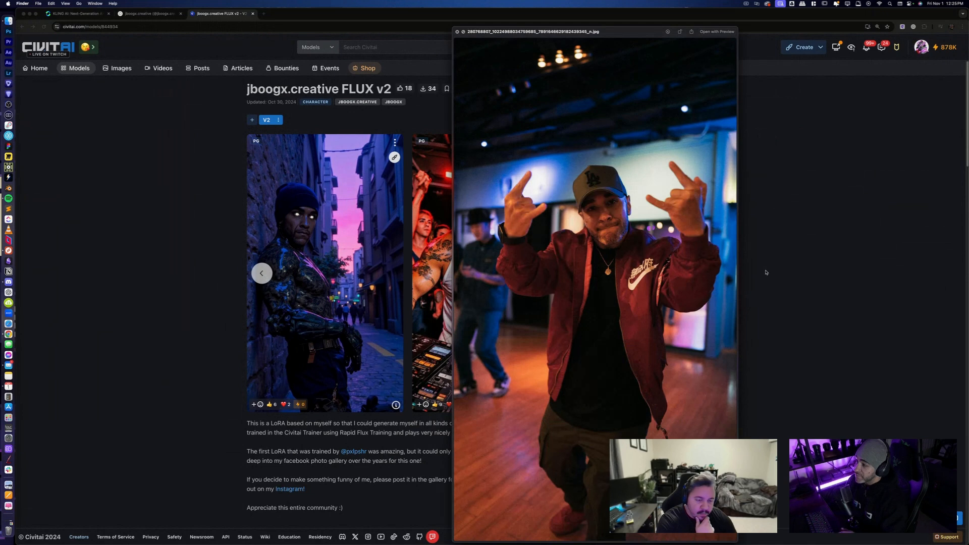
key(Down)
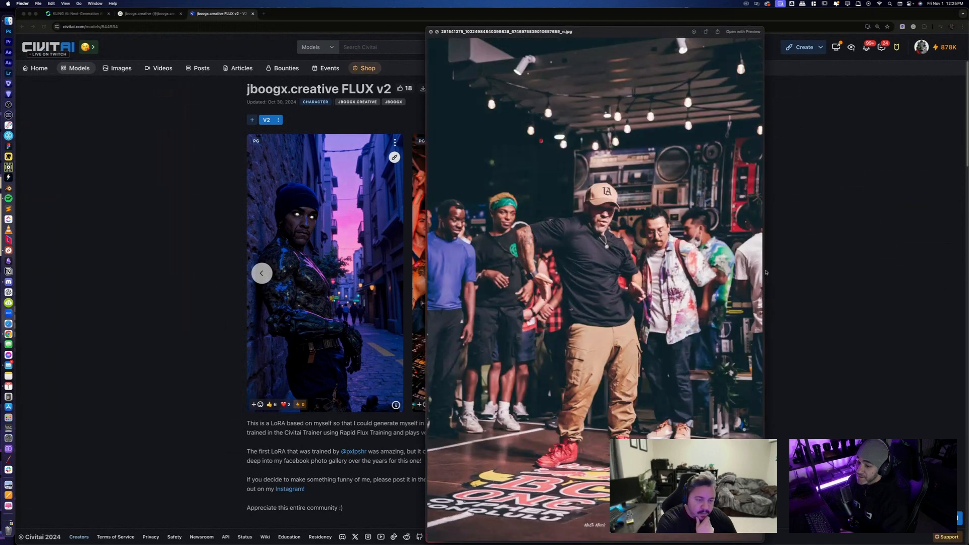
key(Down)
key(Down)
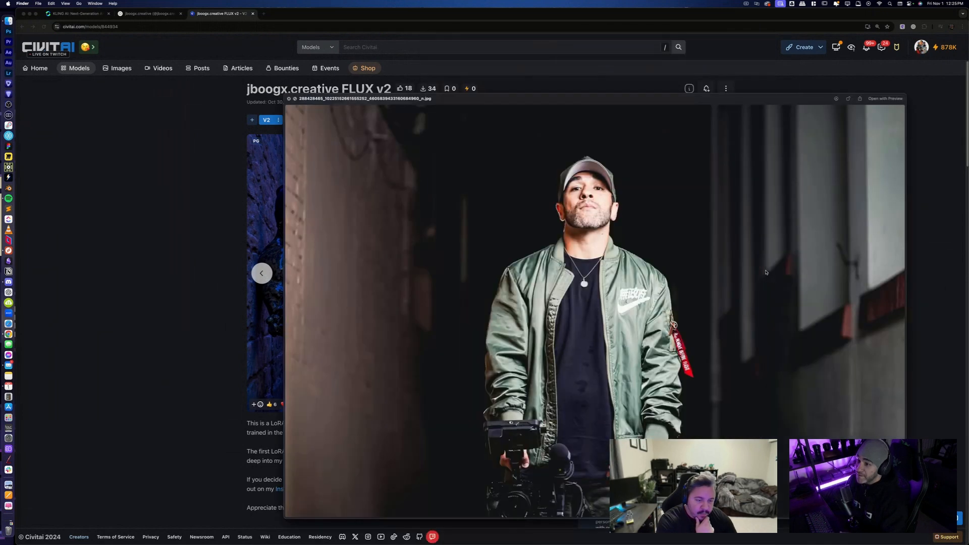
key(Down)
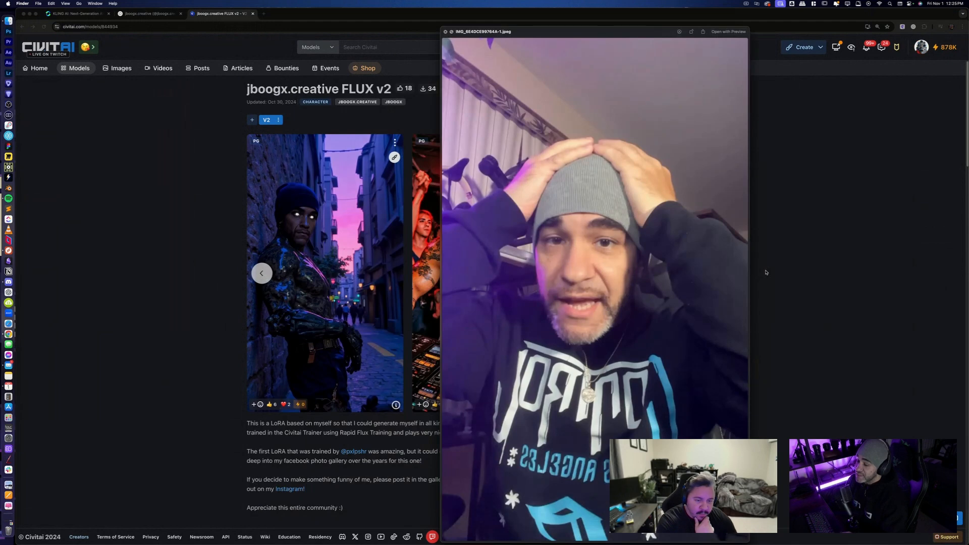
key(Down)
key(Up)
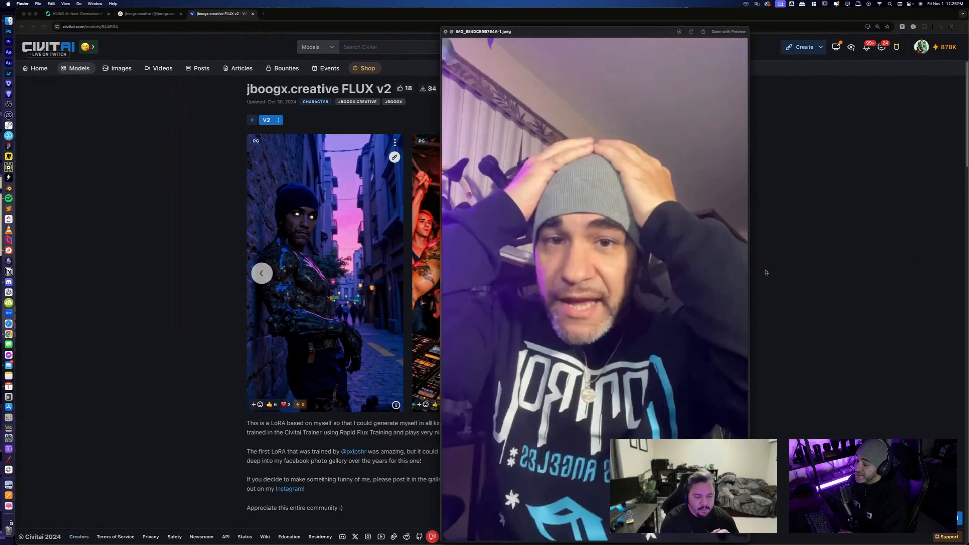
key(Up)
key(Down)
key(Down)
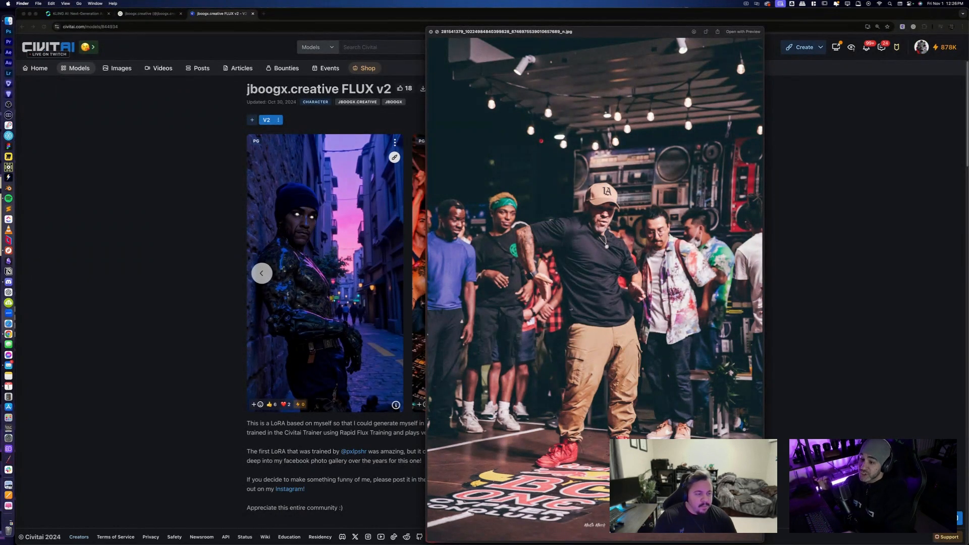
Step back through the photo previews to the Jboogx Dataset folder, preview the photo of the man sitting cross-legged, and close the preview.
key(Left)
key(Left)
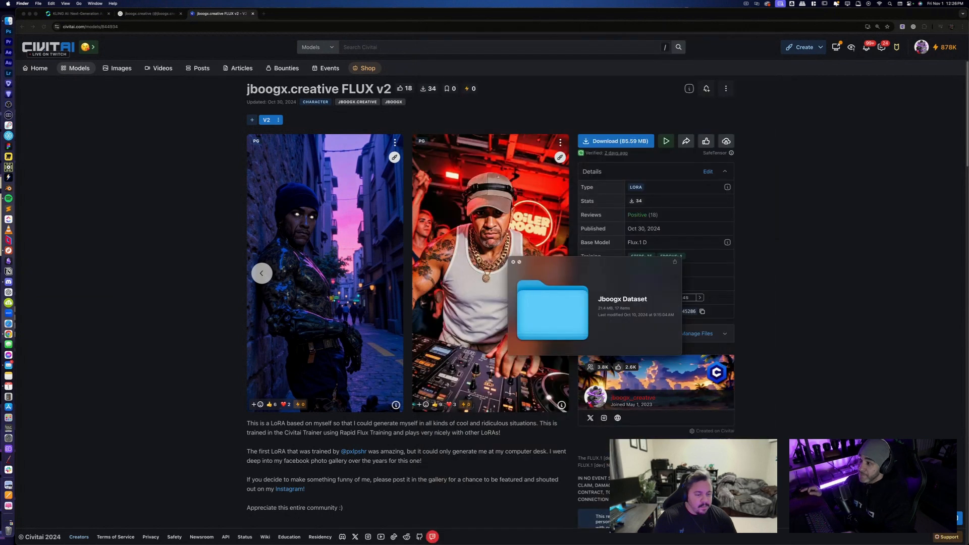
key(Right)
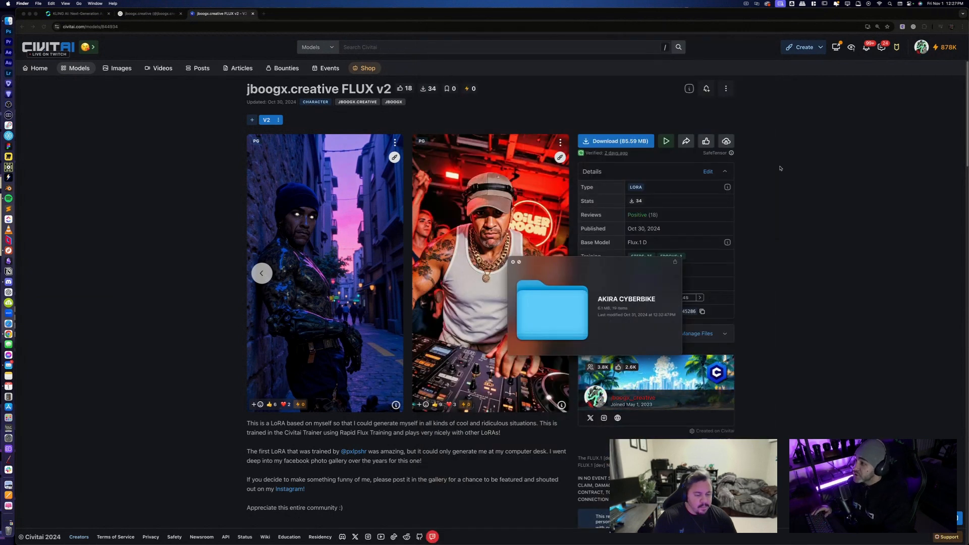
click(513, 263)
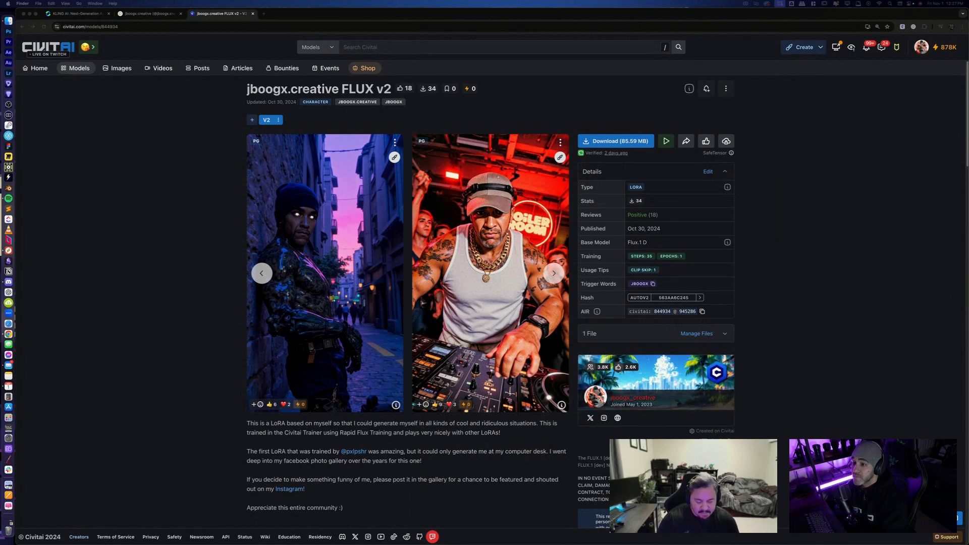
key(space)
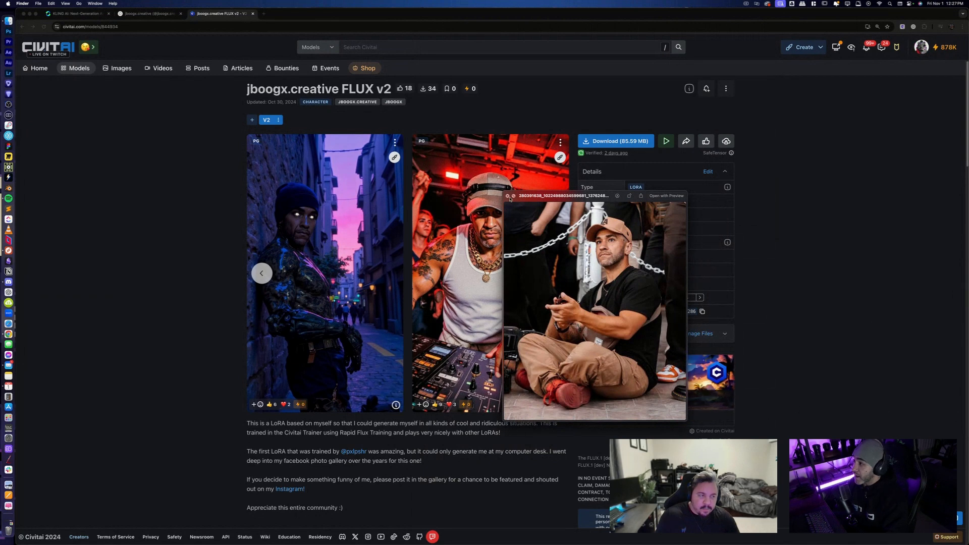
key(space)
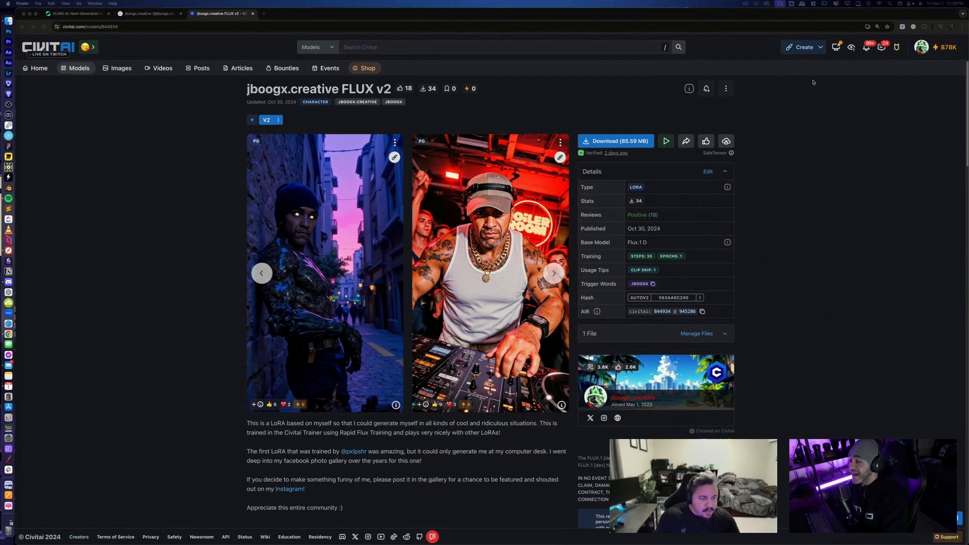
Open the generation queue beside the FLUX v2 model page and look through the bumble bee cat batches.
scroll(799, 230, down, 4)
scroll(802, 241, up, 3)
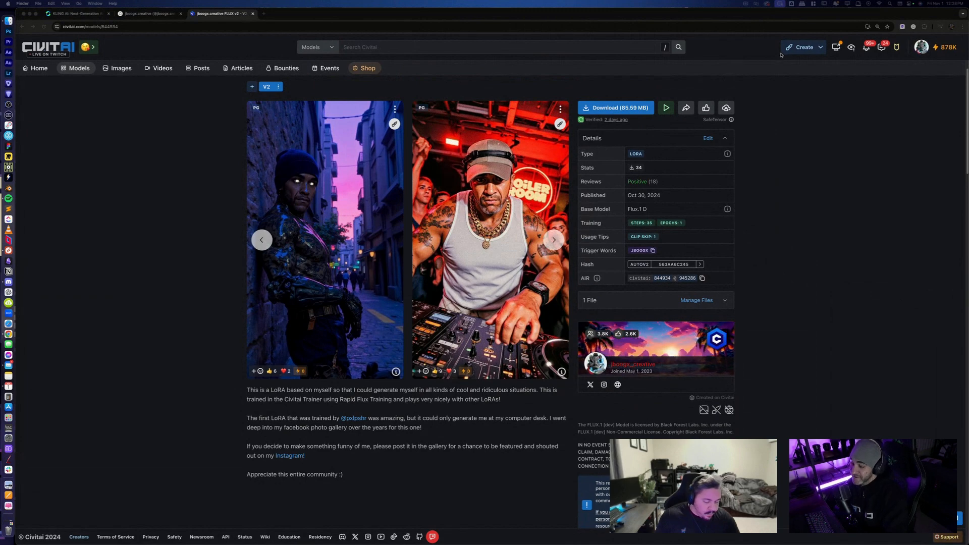
click(802, 47)
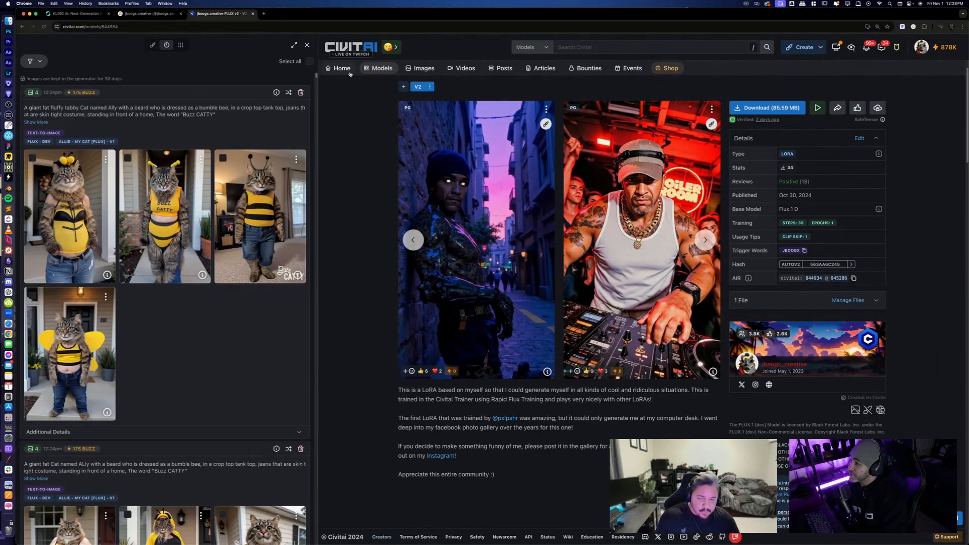
scroll(192, 287, down, 5)
scroll(192, 287, down, 3)
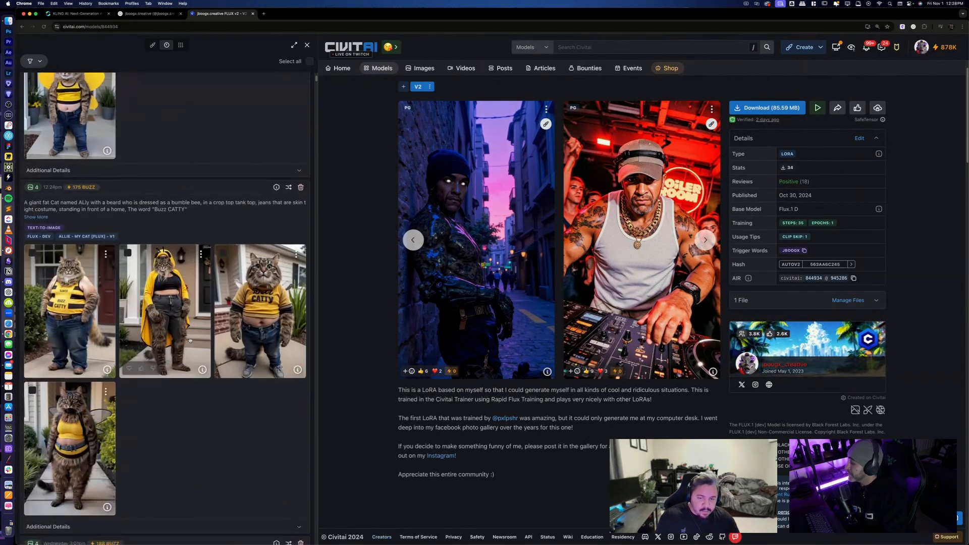
View the bumble bee cat generations one by one at full size, starting with the winged cat, and close the viewer.
click(86, 435)
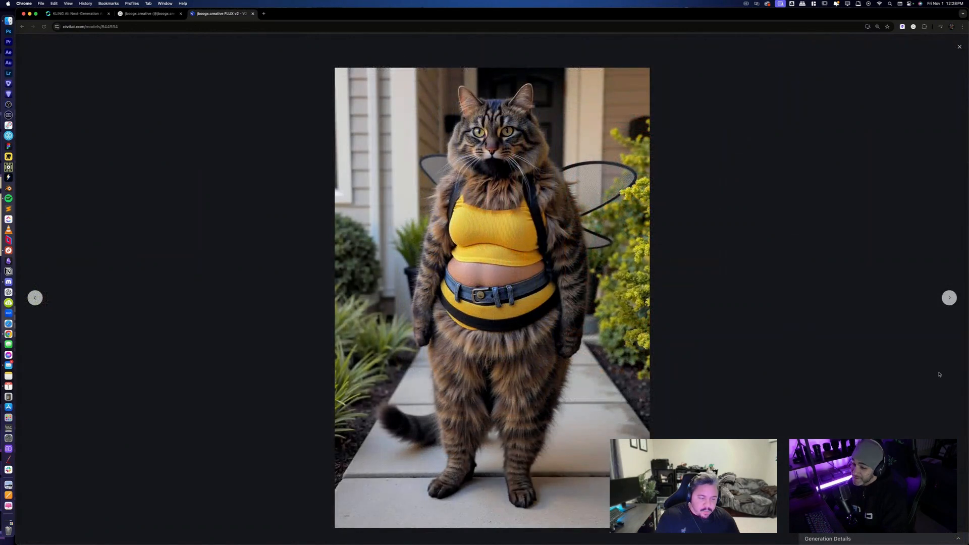
key(Right)
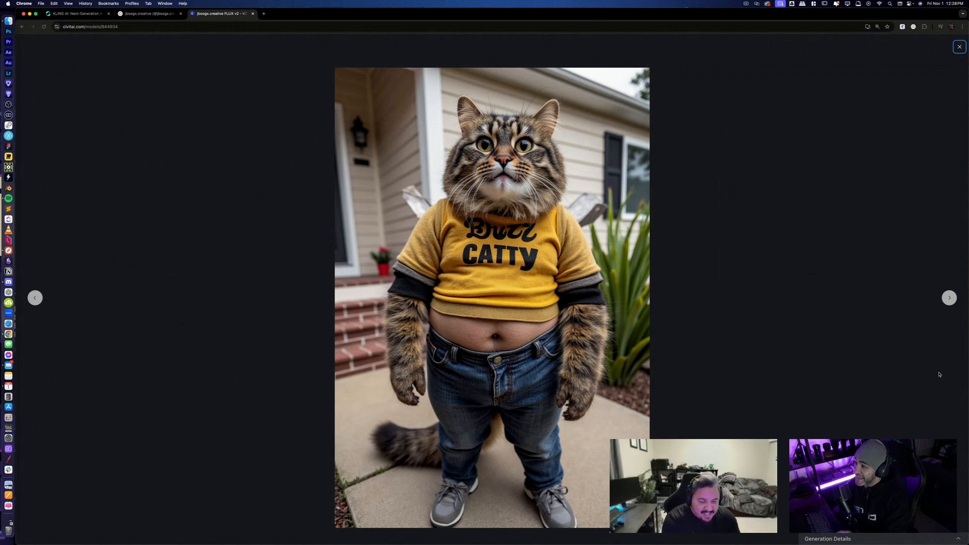
key(Right)
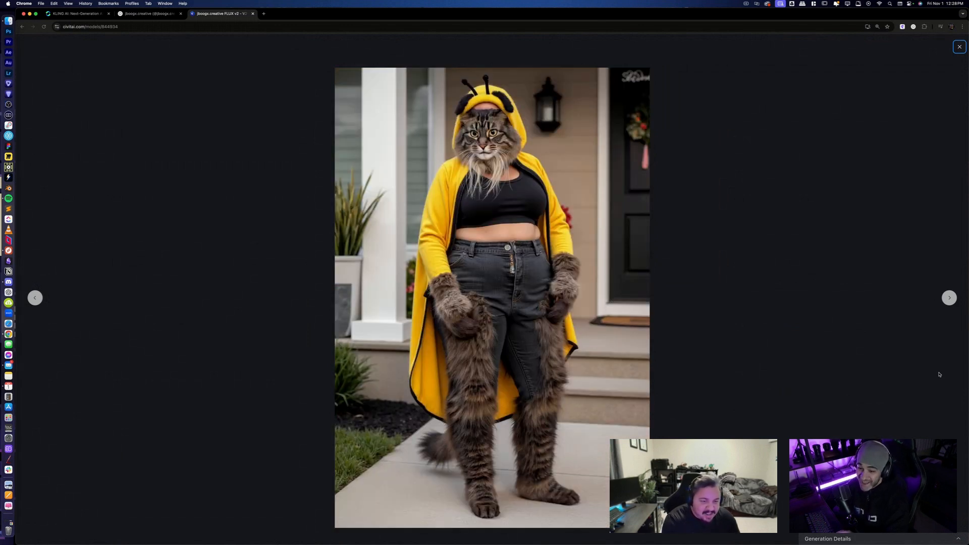
key(Left)
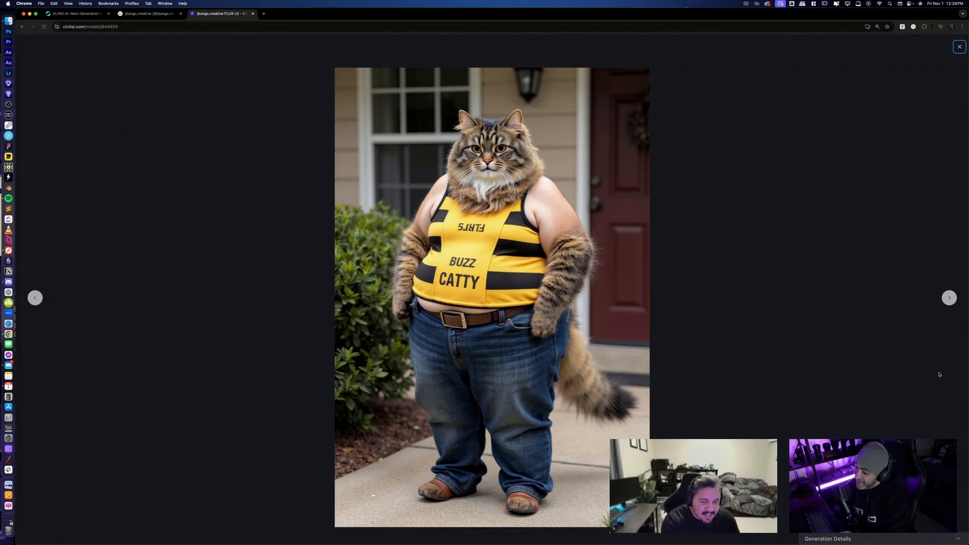
key(Right)
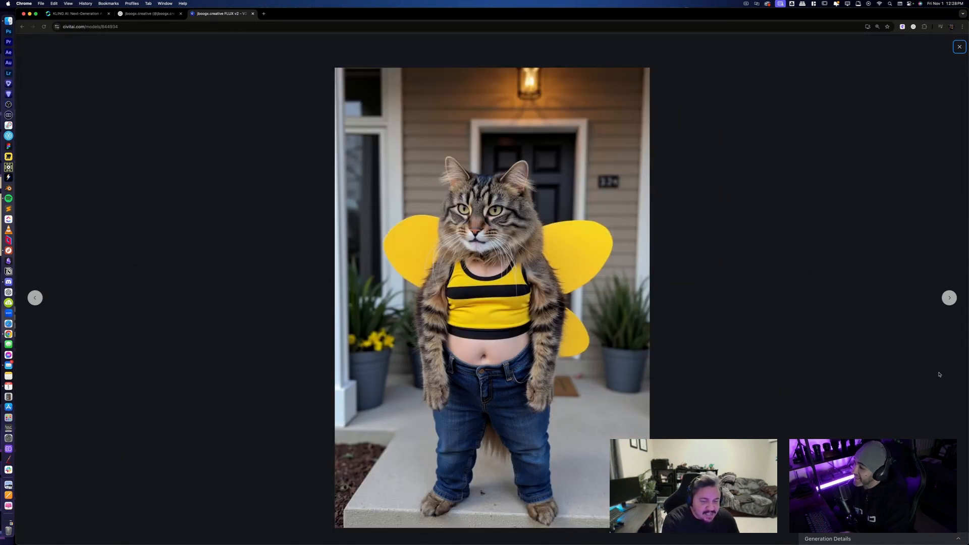
key(Left)
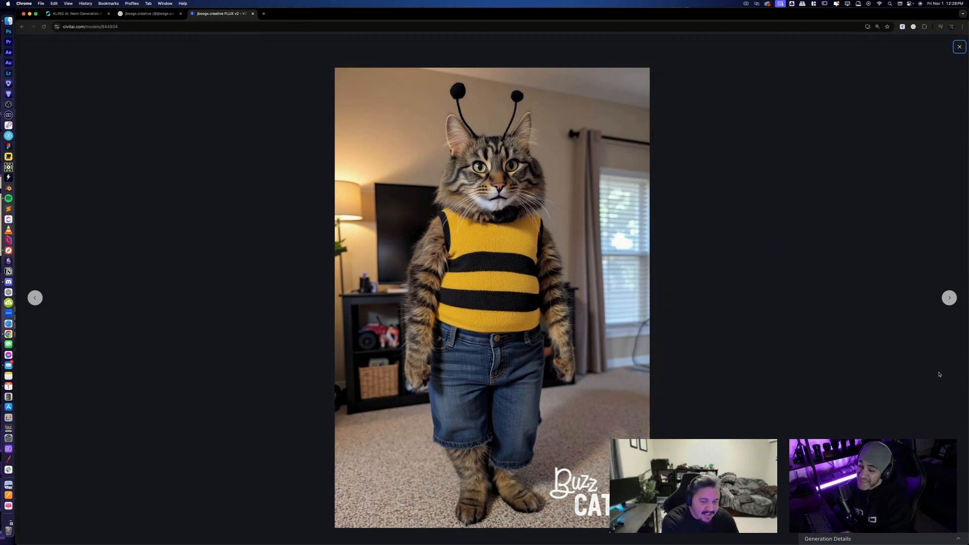
key(Left)
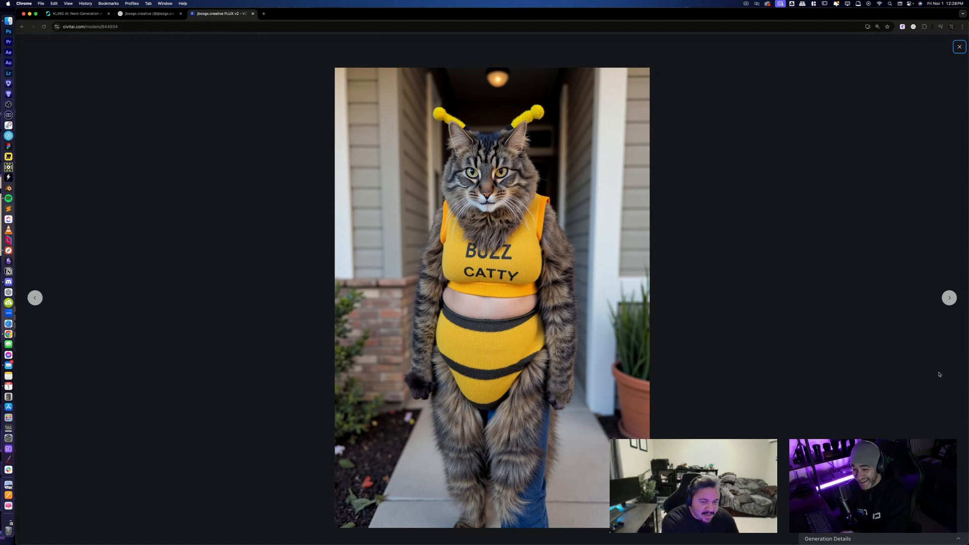
key(Left)
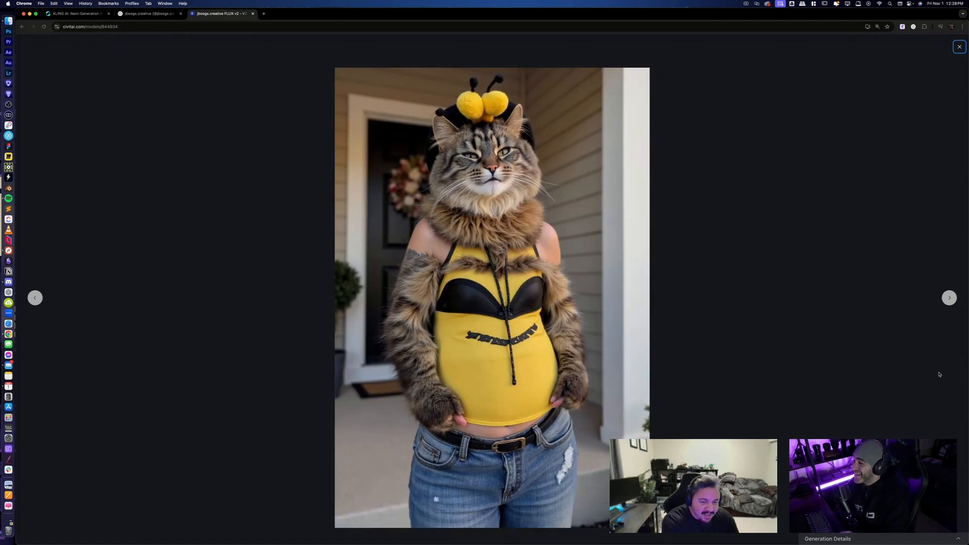
key(Left)
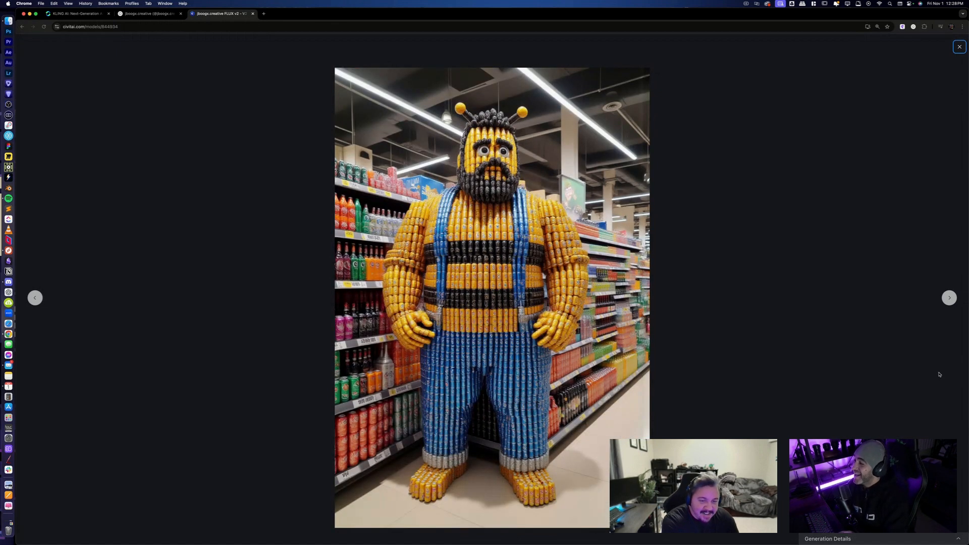
key(Right)
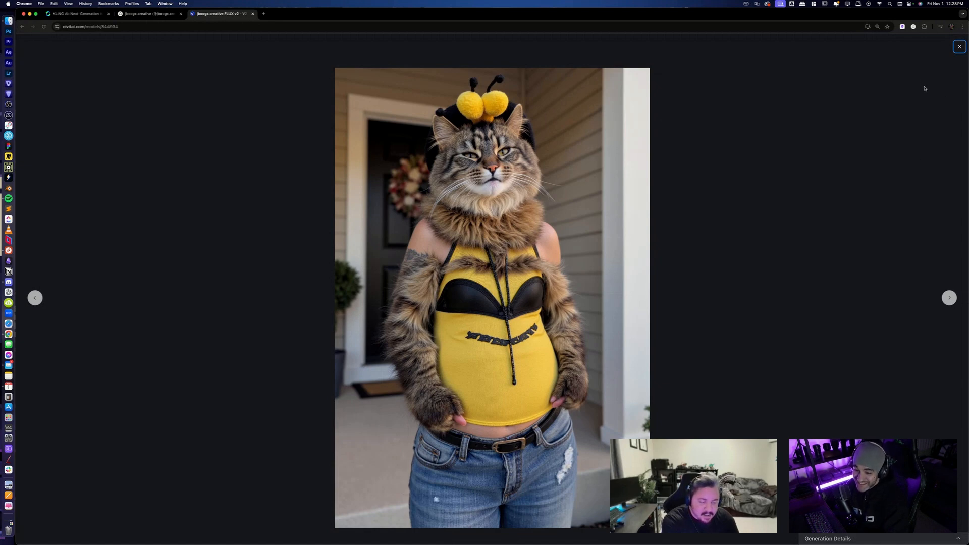
click(959, 49)
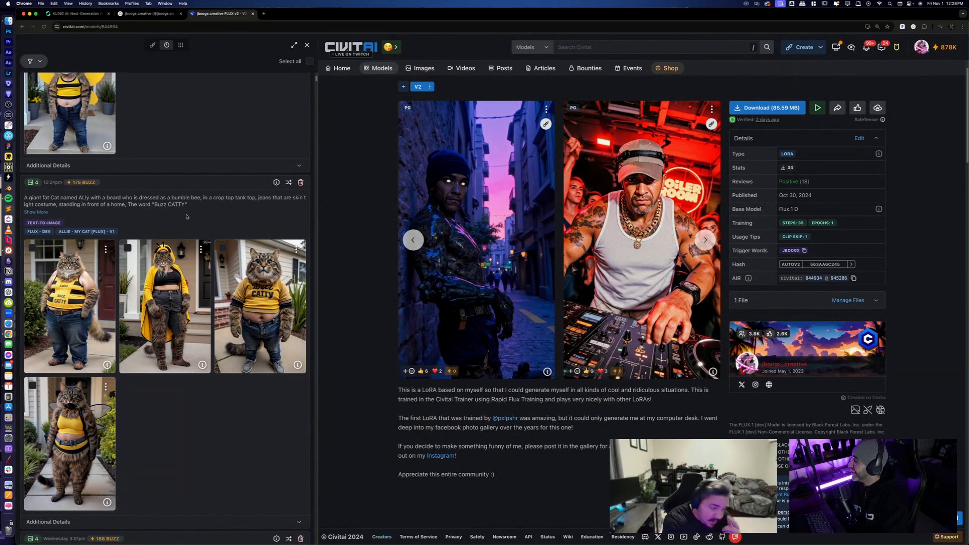
Compare the prompts and images of the two "Buzz CATTY" batches in the queue and close the generator.
scroll(157, 324, up, 5)
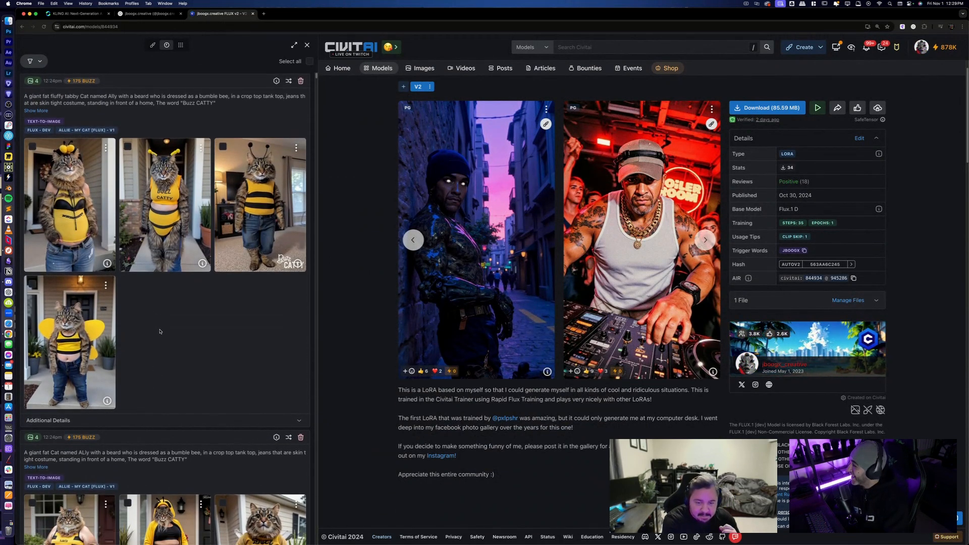
scroll(93, 189, down, 4)
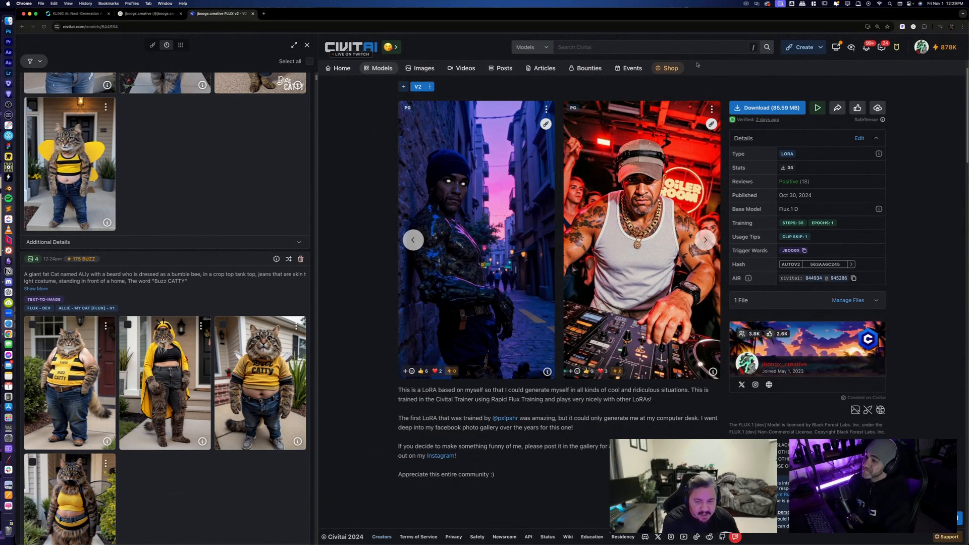
click(801, 50)
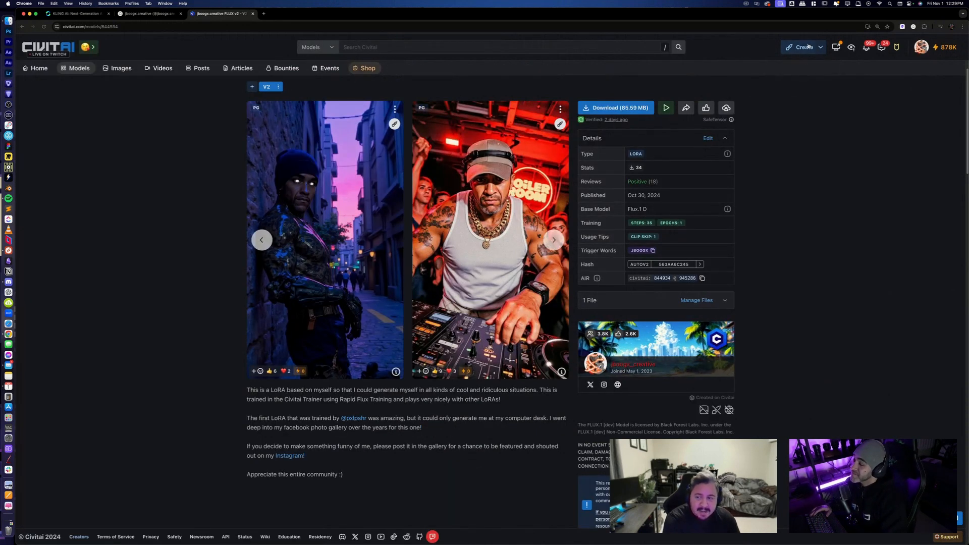
Start training a new Character LoRA named "jboogx mock up" and continue to adding training data.
mouse_move(806, 49)
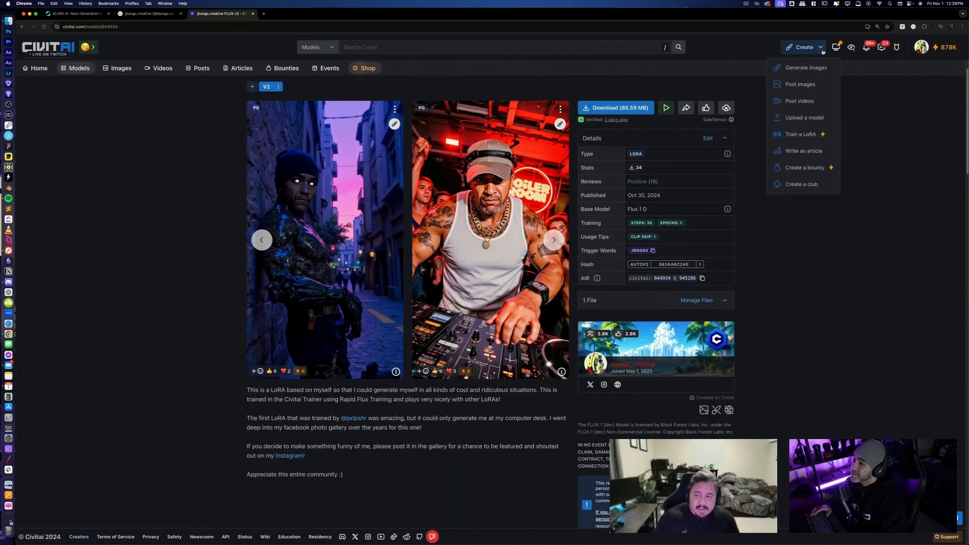
click(807, 134)
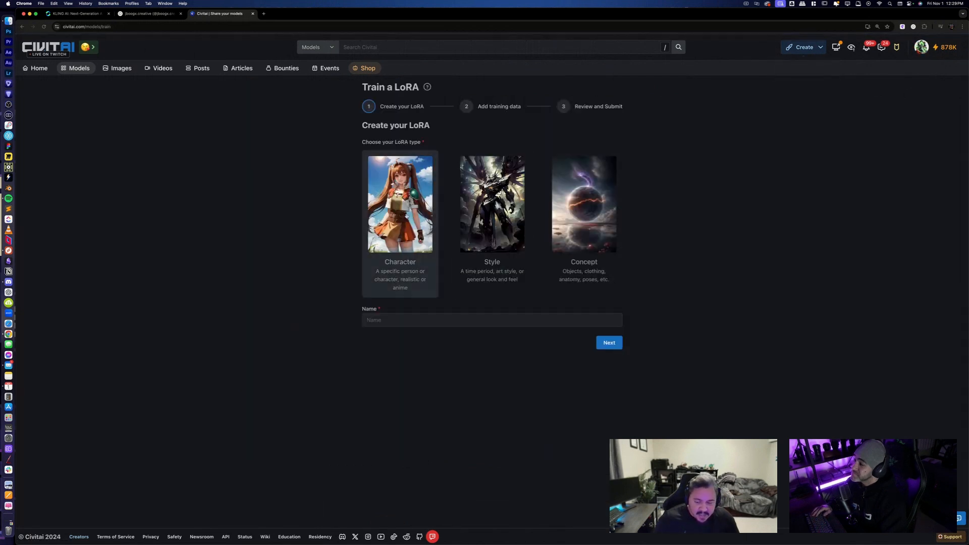
click(447, 320)
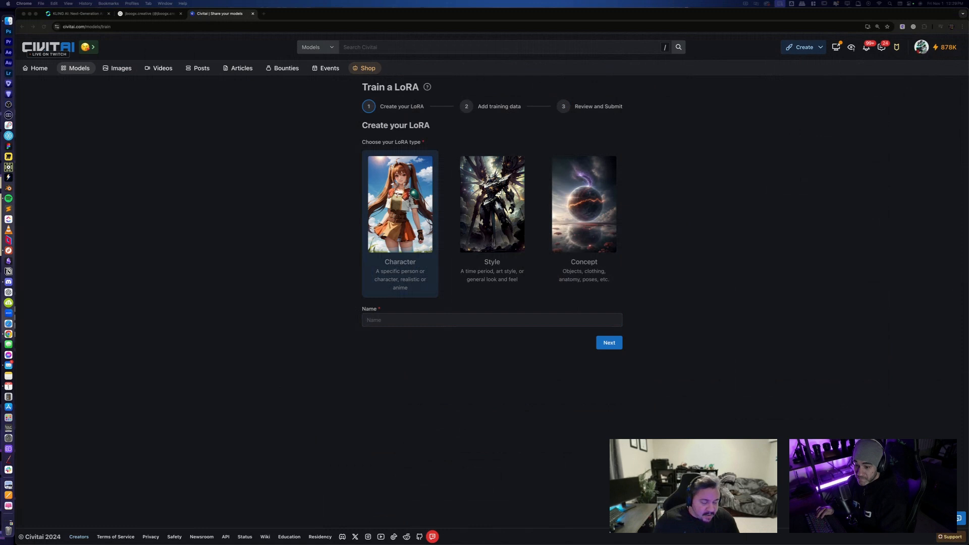
click(444, 321)
text(jboog)
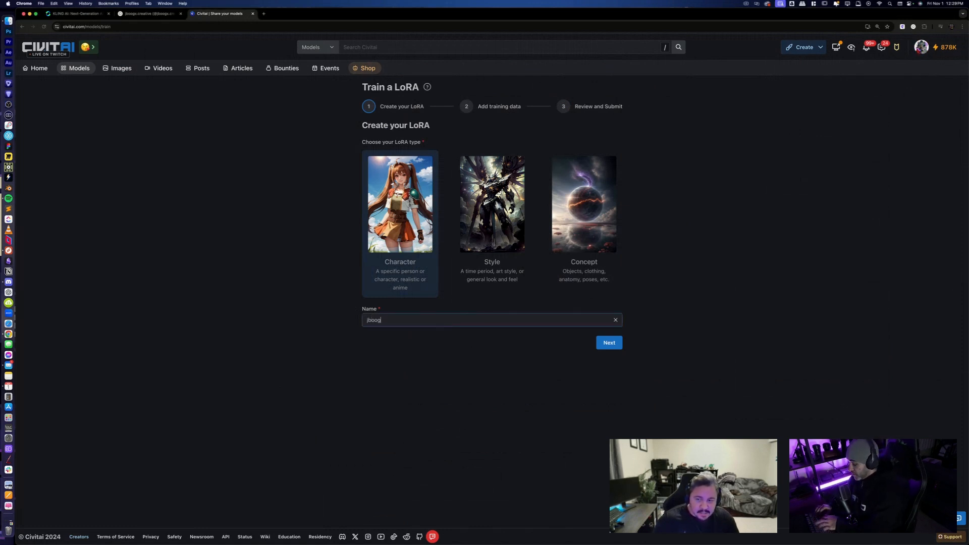
text(x mock up)
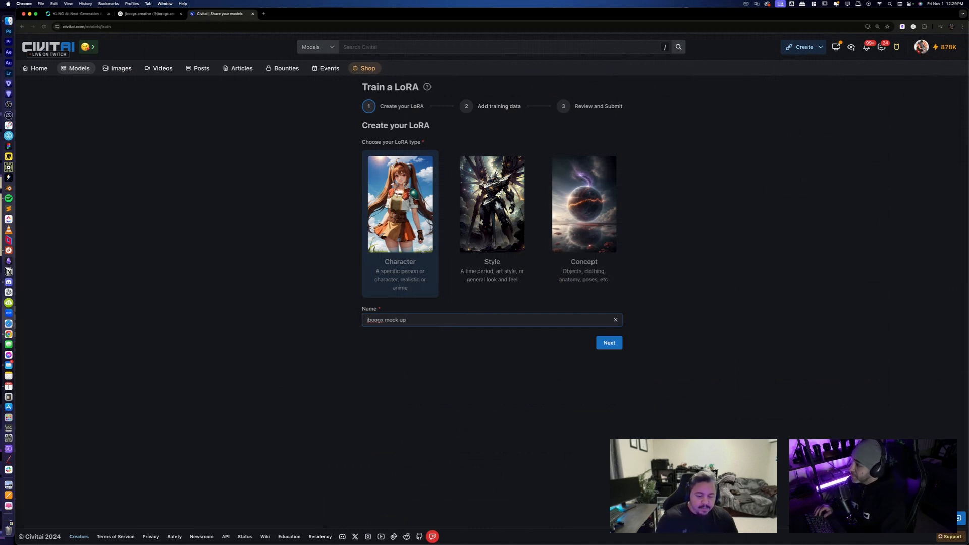
click(608, 343)
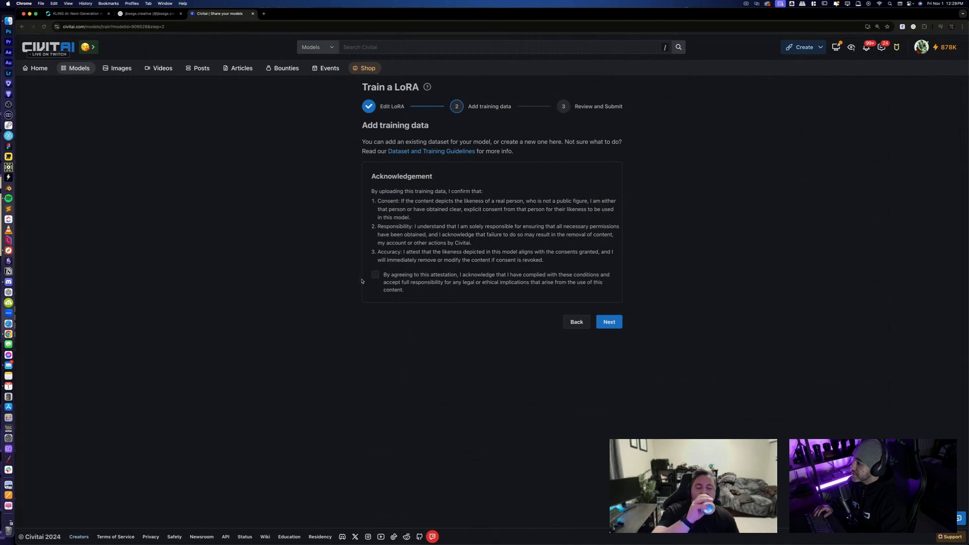
Accept the training data acknowledgement, upload the 16 photos of the man, and look through the uploaded images.
click(378, 283)
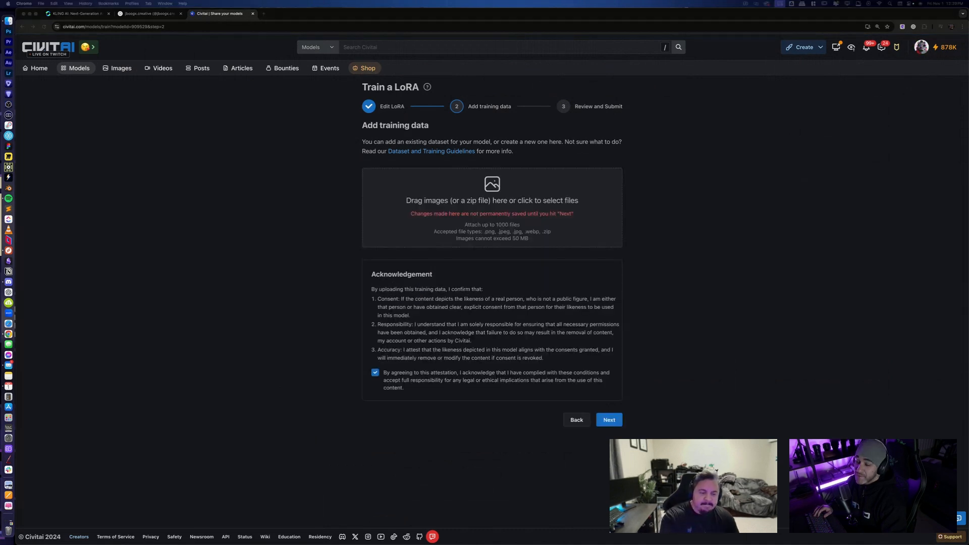
drag(968, 303, 424, 184)
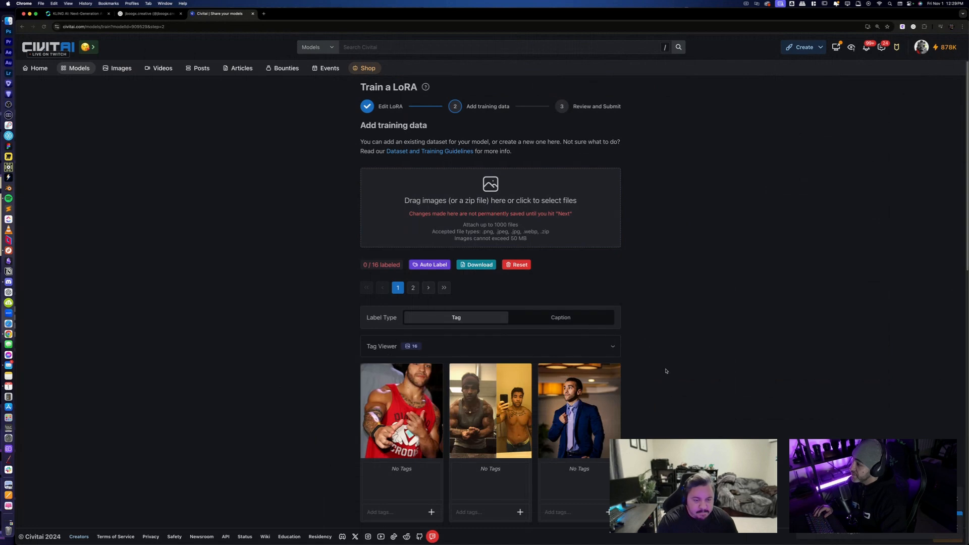
scroll(670, 354, down, 3)
scroll(670, 355, down, 5)
scroll(671, 347, up, 2)
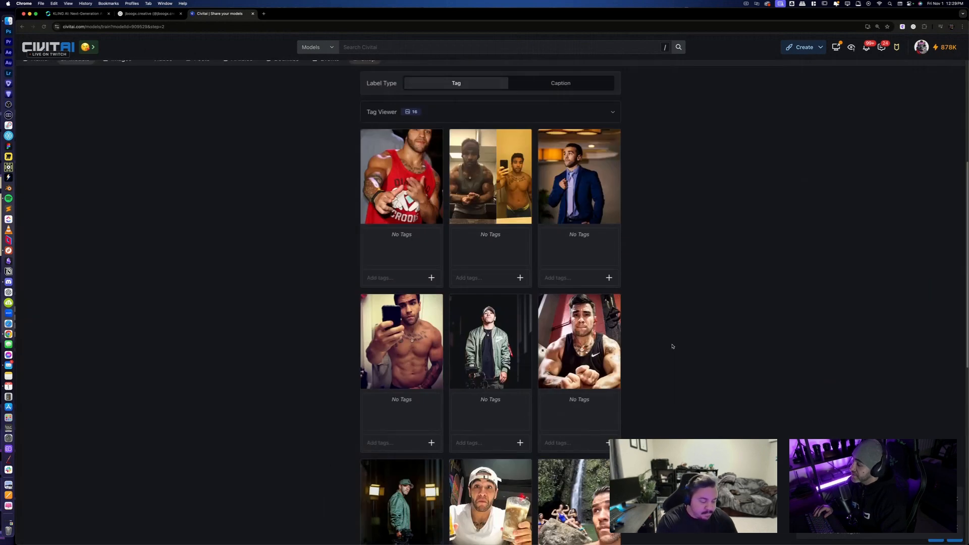
scroll(674, 333, down, 2)
scroll(673, 333, down, 3)
scroll(673, 333, up, 5)
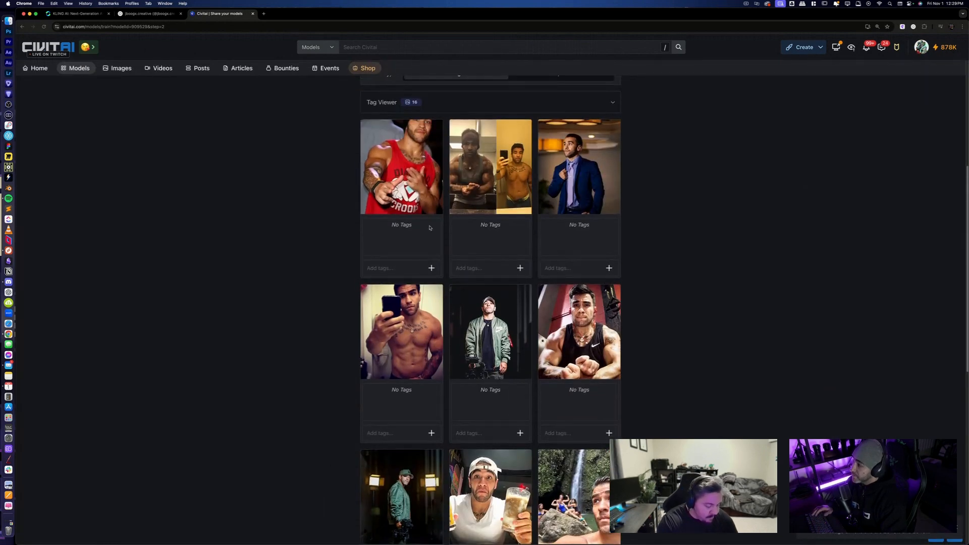
Set the label type of the training images to Caption and look over the caption fields.
scroll(418, 233, up, 5)
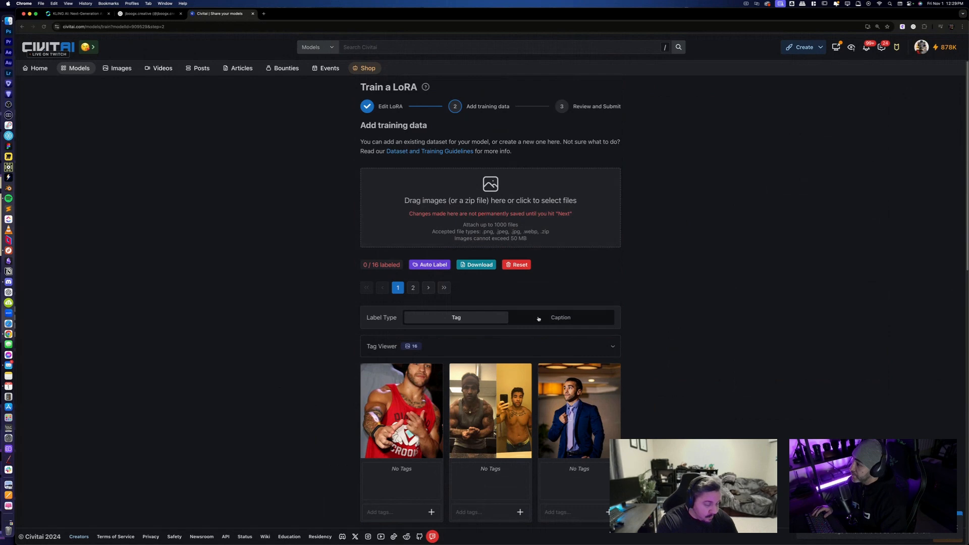
scroll(585, 364, down, 2)
click(557, 218)
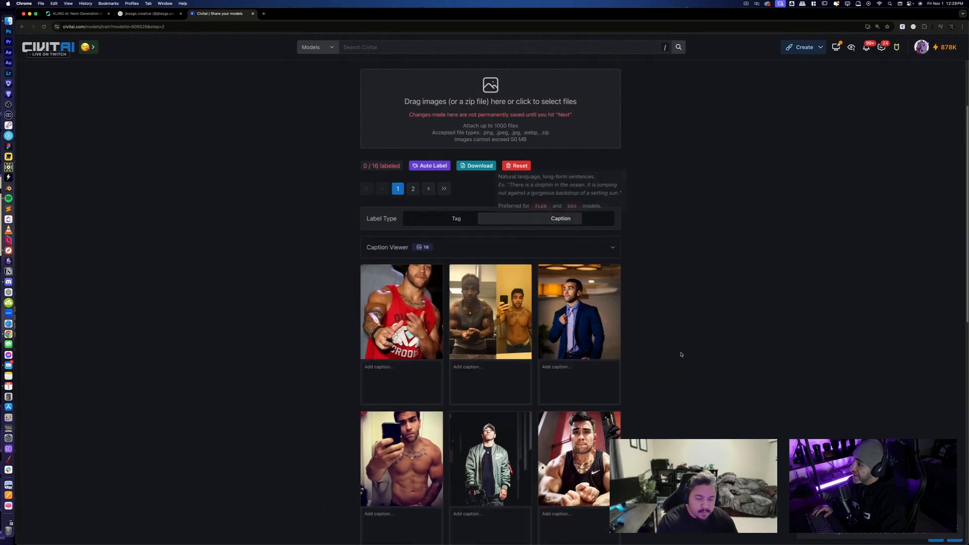
scroll(732, 437, down, 2)
scroll(735, 347, up, 4)
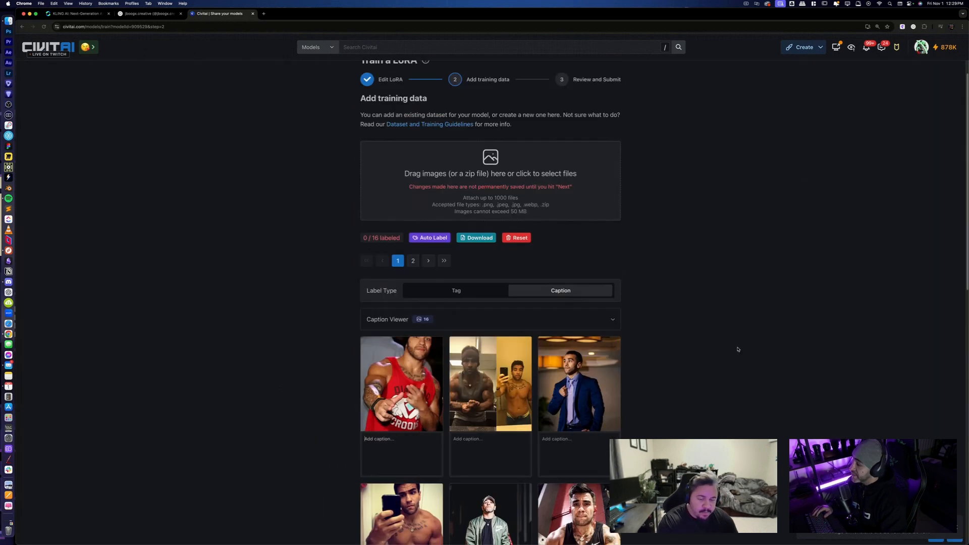
Caption the first training image "jboogx," and copy that caption to the other two images in the first row.
click(399, 465)
text(j)
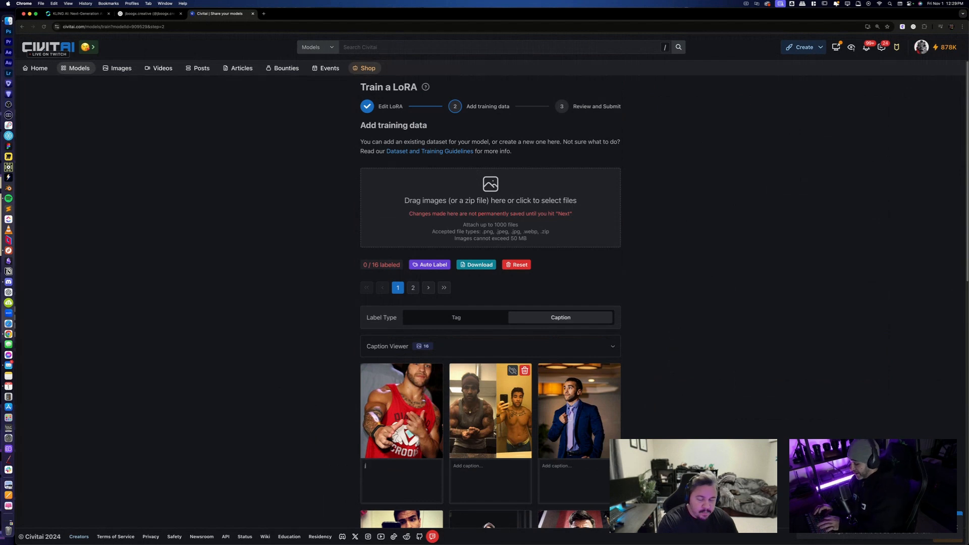
text(boogx,)
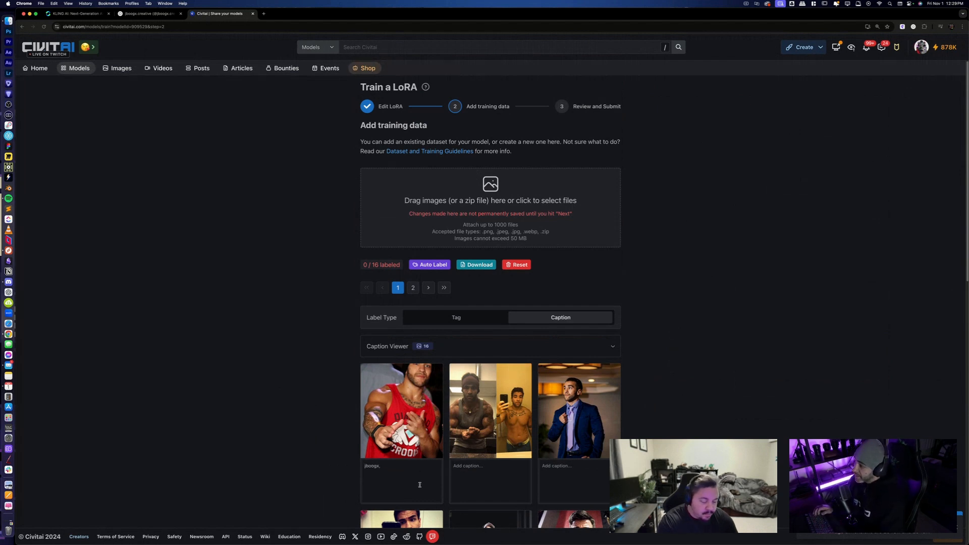
key(super+a)
key(super+c)
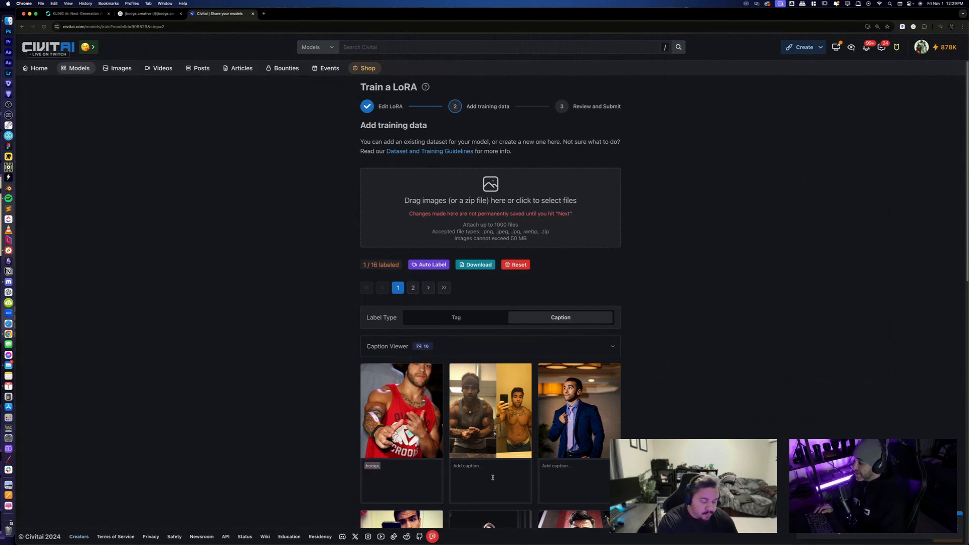
click(489, 470)
key(super+v)
click(575, 469)
key(super+v)
Paste the "jboogx," caption under the remaining six images on the first page of the dataset.
scroll(484, 354, down, 7)
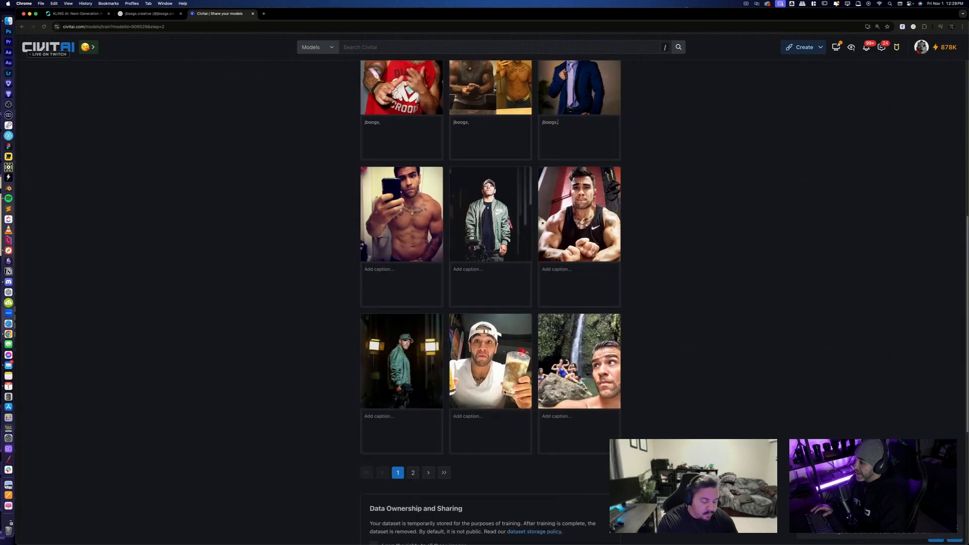
click(416, 278)
key(super+v)
key(Tab)
key(super+v)
key(Tab)
key(super+v)
key(Tab)
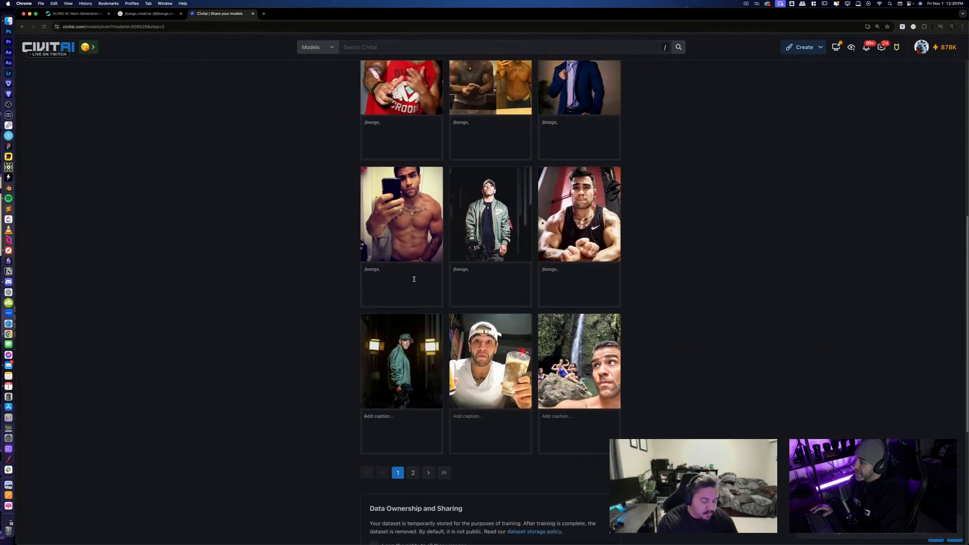
key(super+v)
key(Tab)
key(super+v)
key(Tab)
key(super+v)
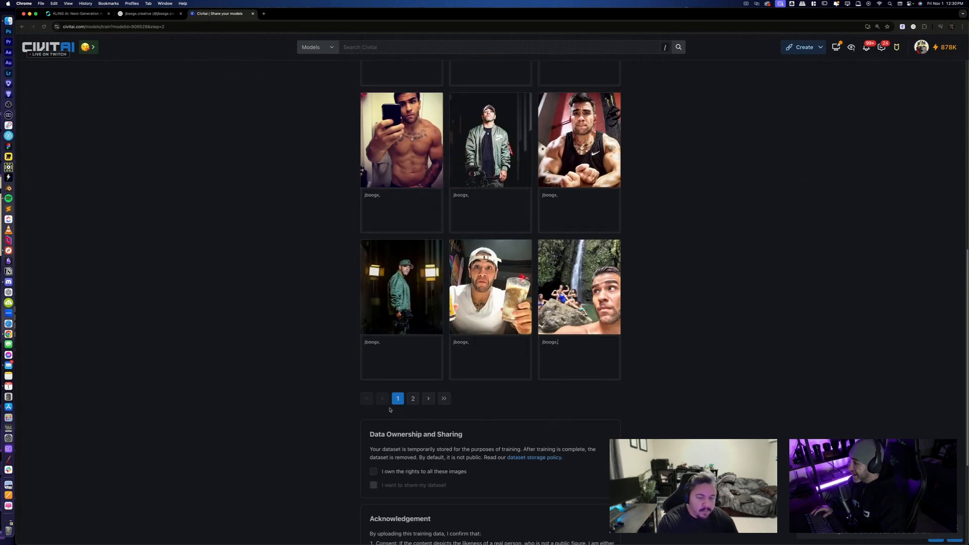
Give all seven images on the second page of the dataset the caption "jboogx," and look over the captions.
click(413, 398)
scroll(449, 274, up, 2)
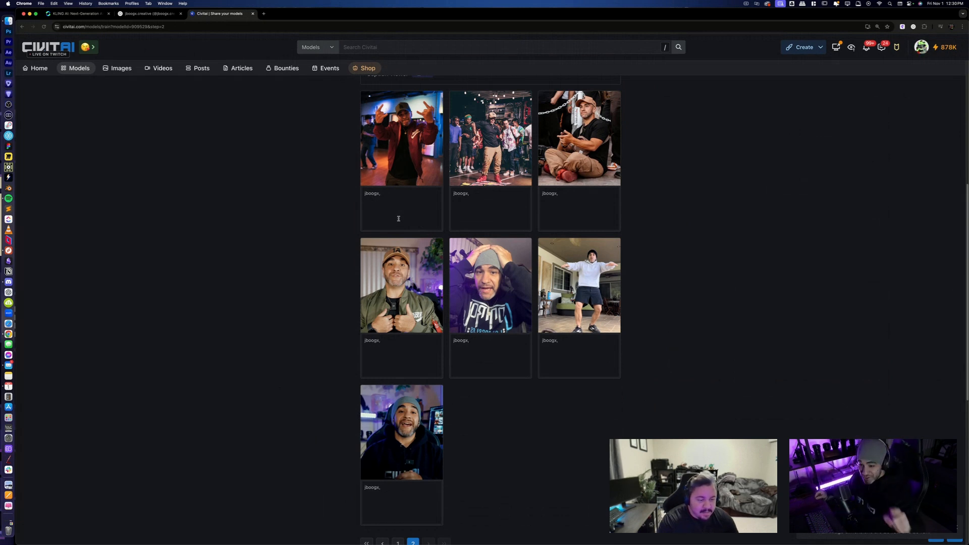
scroll(507, 446, down, 3)
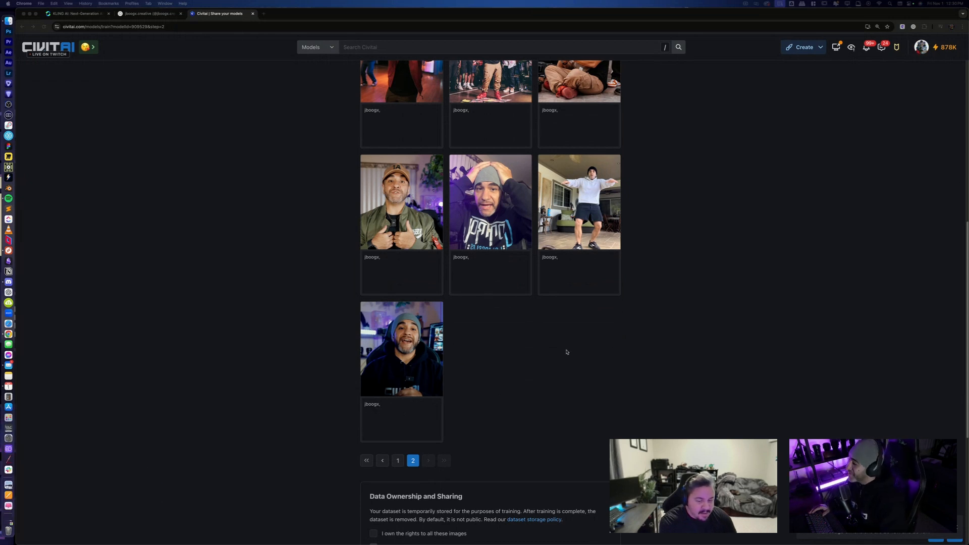
click(402, 415)
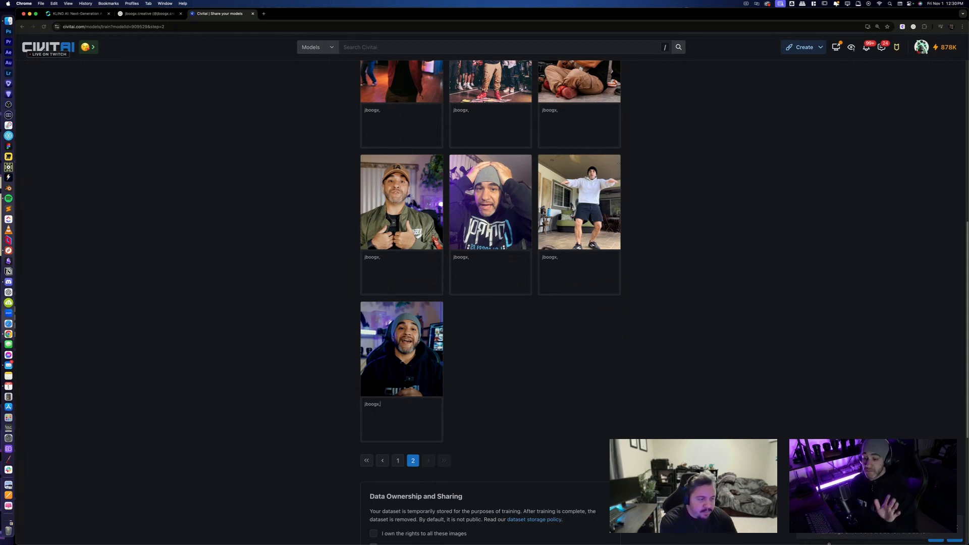
scroll(521, 422, up, 5)
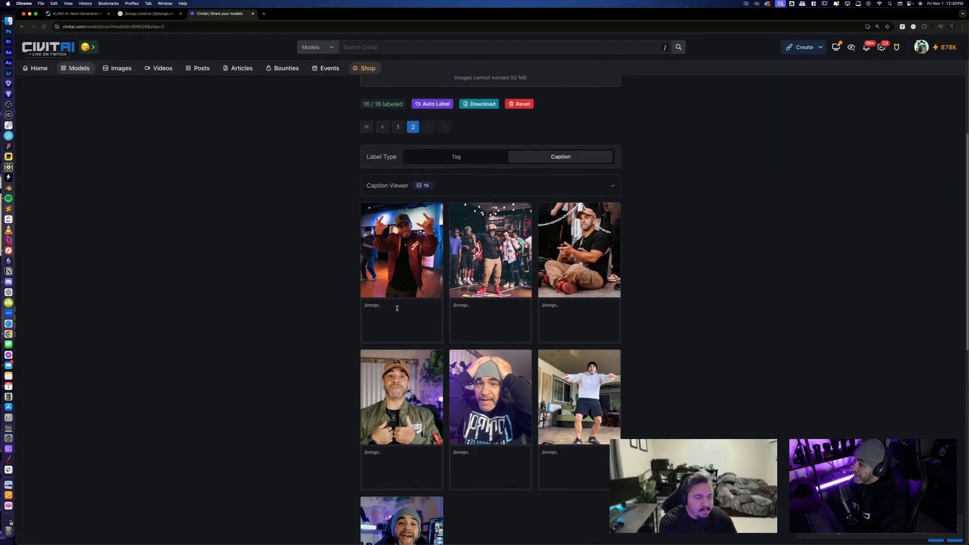
Check the dataset images' labels in tag form and return the label type to Caption.
click(456, 156)
scroll(532, 344, down, 2)
scroll(550, 333, up, 5)
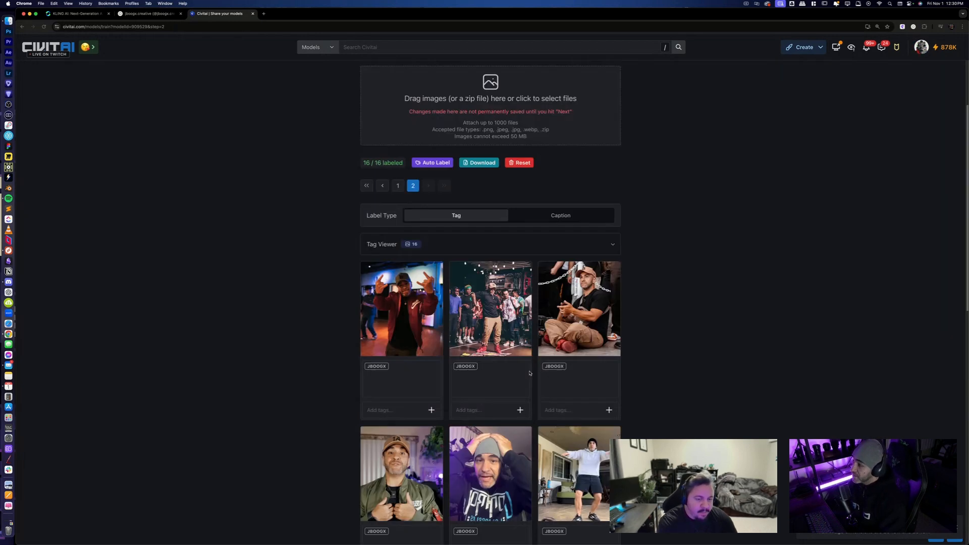
click(561, 318)
scroll(550, 353, down, 2)
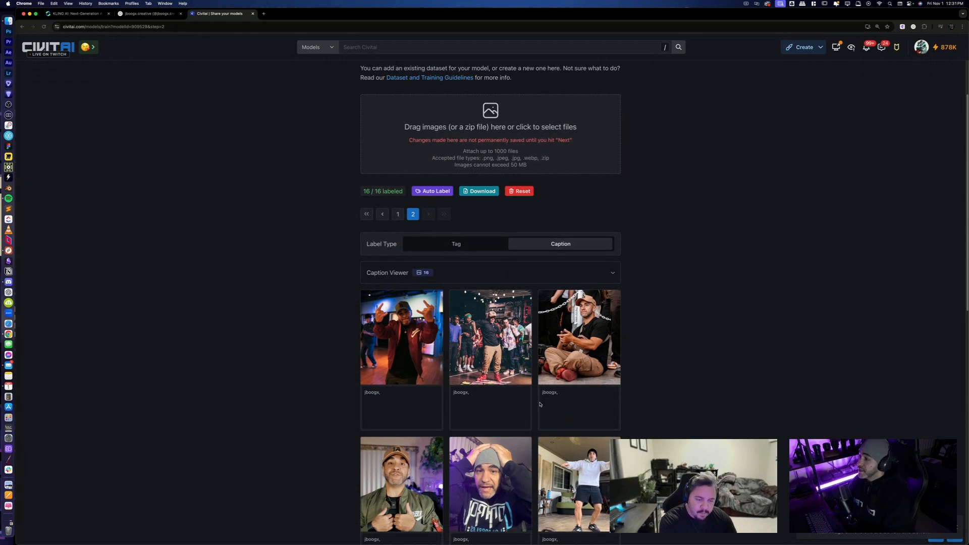
Auto-label the dataset images with captions, appending the generated text to the existing captions.
click(432, 191)
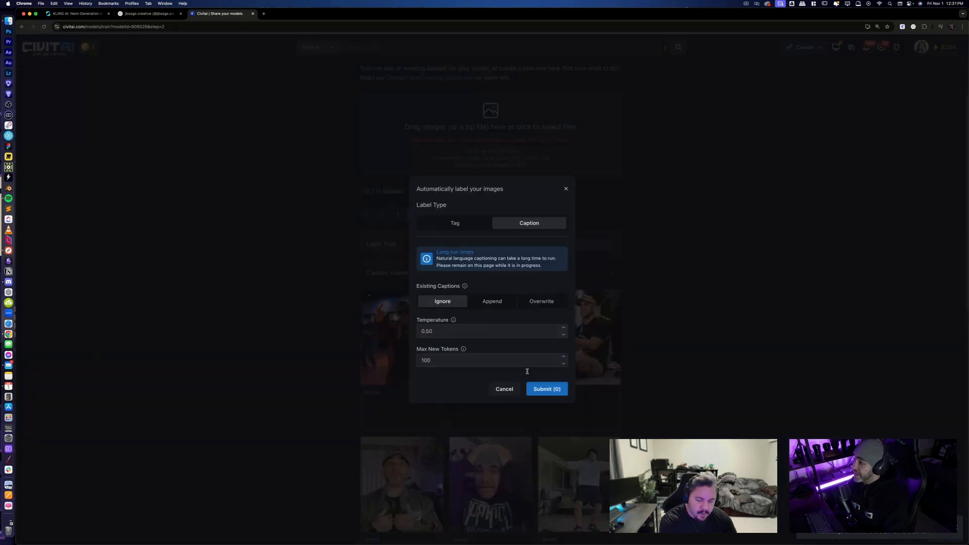
click(491, 303)
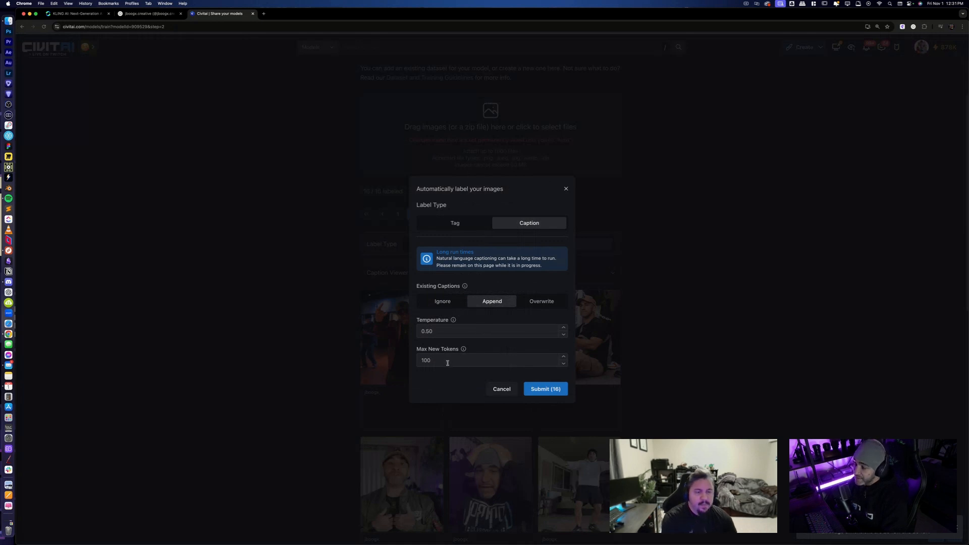
click(546, 389)
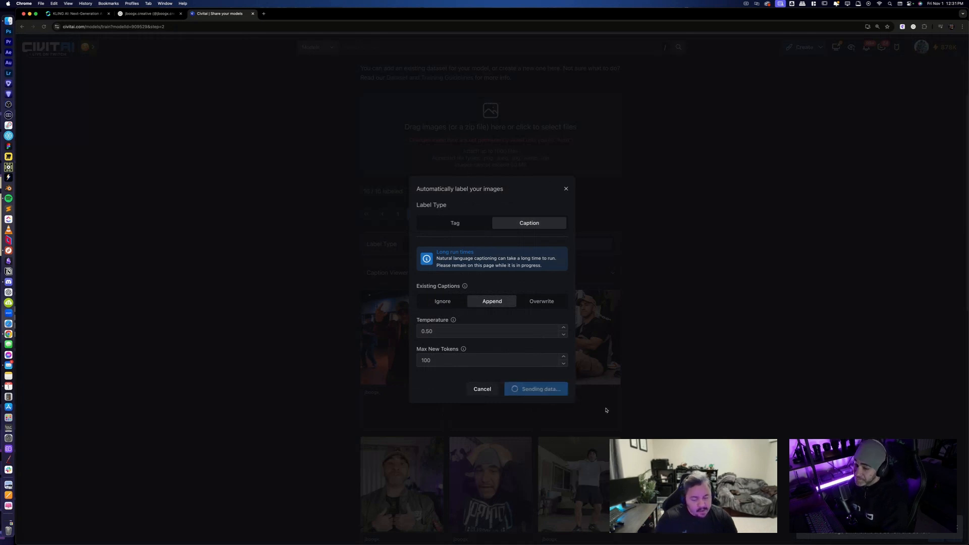
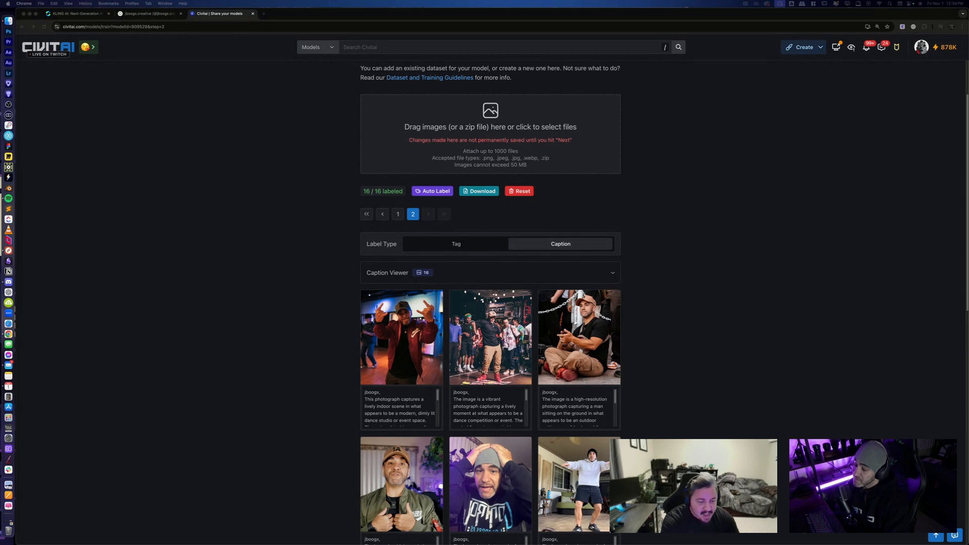
Declare ownership of the rights to all images in the training dataset.
scroll(728, 377, down, 5)
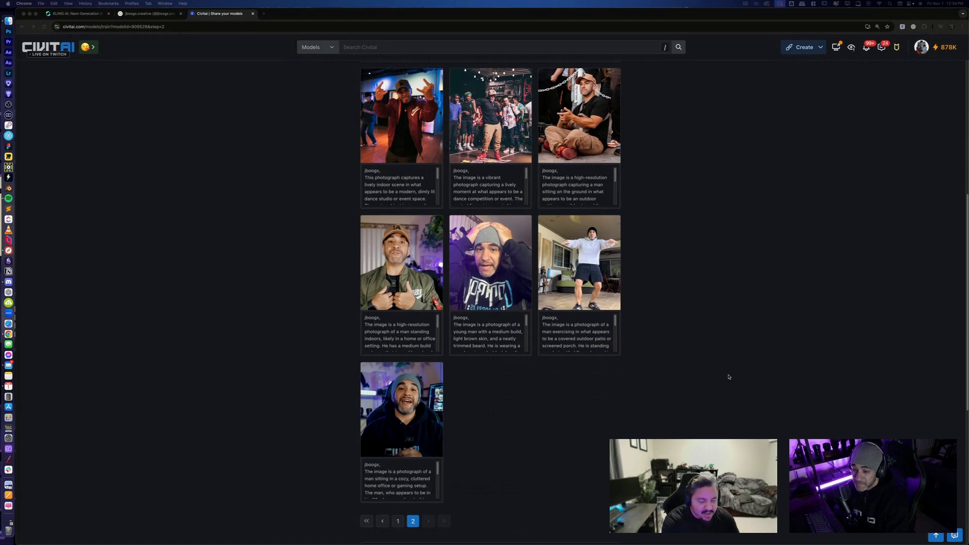
scroll(728, 377, down, 6)
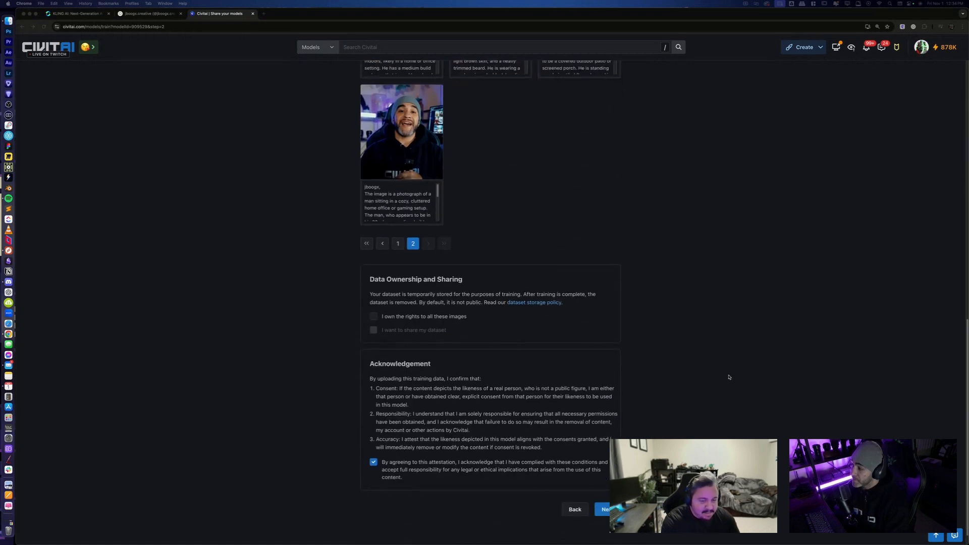
click(373, 298)
Review the captioned training images and proceed to the Review and Submit stage of the LoRA training.
scroll(472, 199, up, 5)
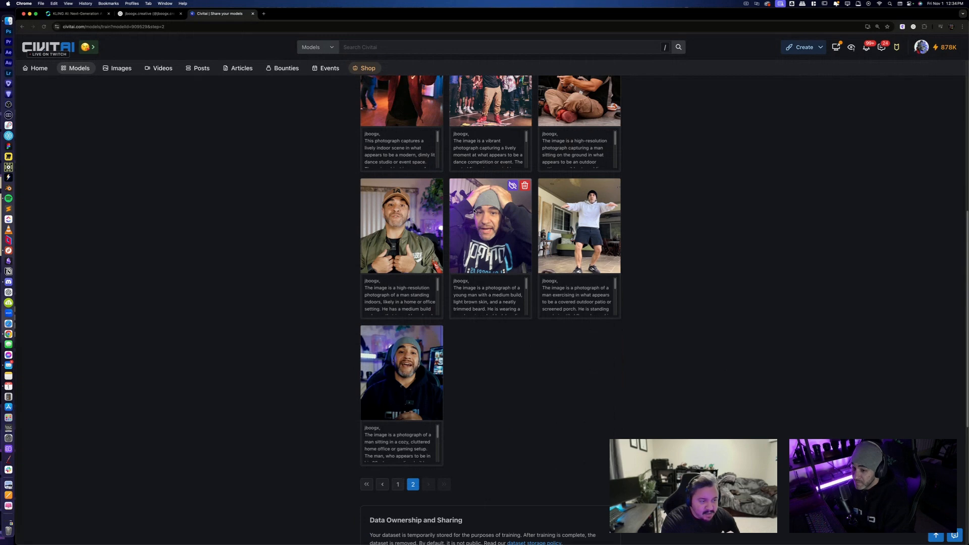
scroll(525, 257, up, 1)
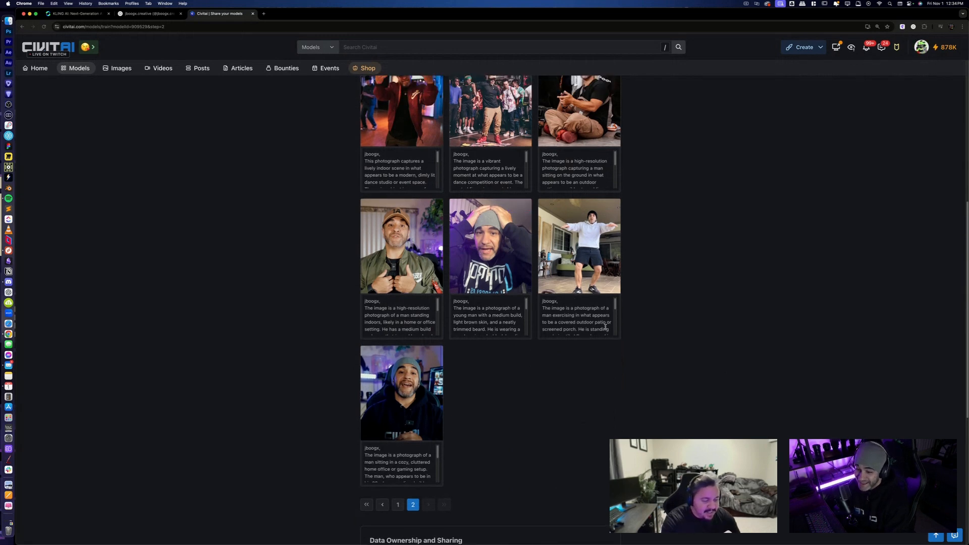
scroll(655, 369, down, 6)
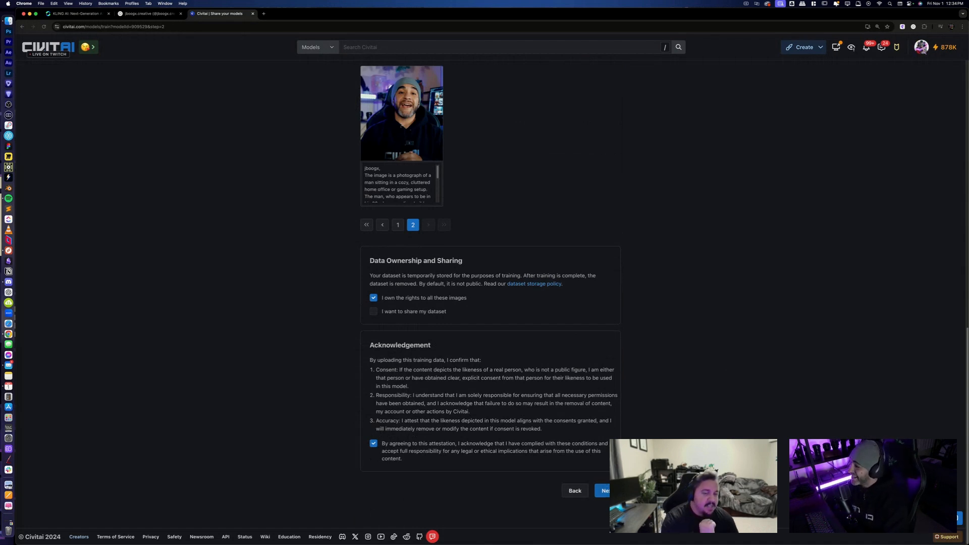
scroll(399, 309, up, 12)
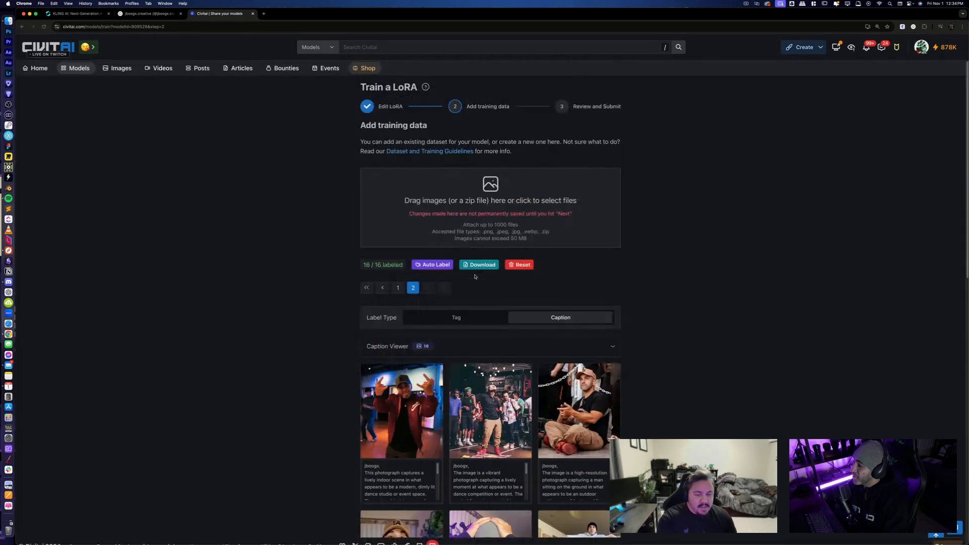
scroll(447, 272, down, 9)
scroll(599, 526, down, 3)
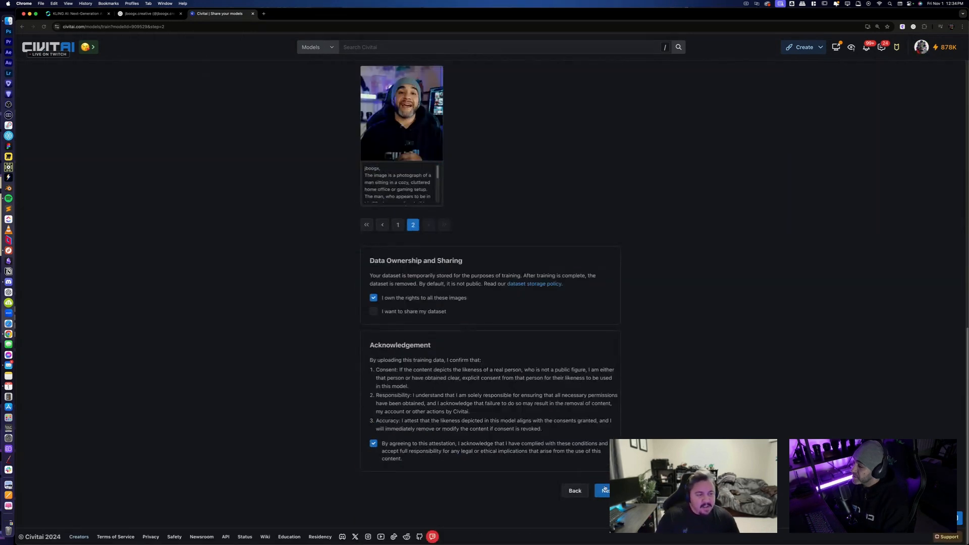
click(600, 490)
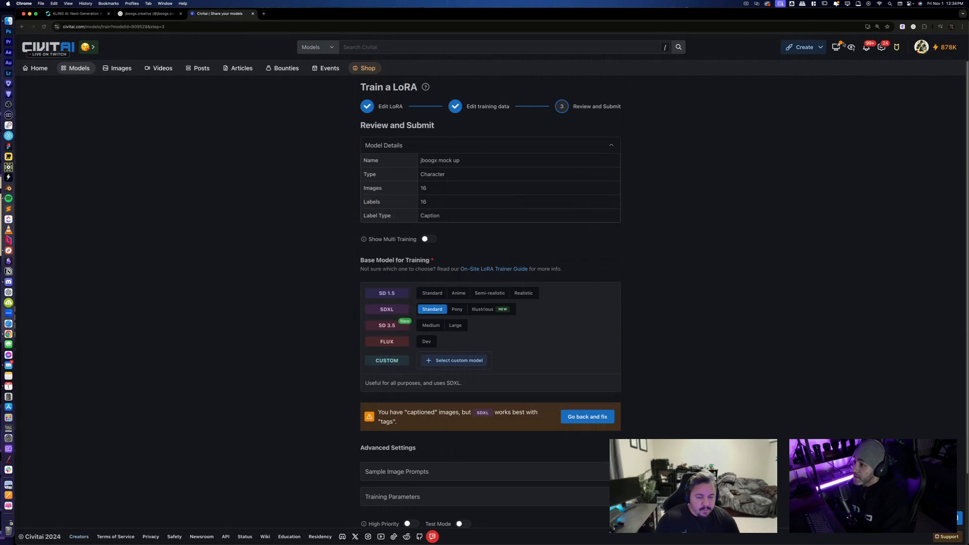
Open the image generation history and browse the past KAWS figure generations back to the gold-coin skeleton set.
click(796, 48)
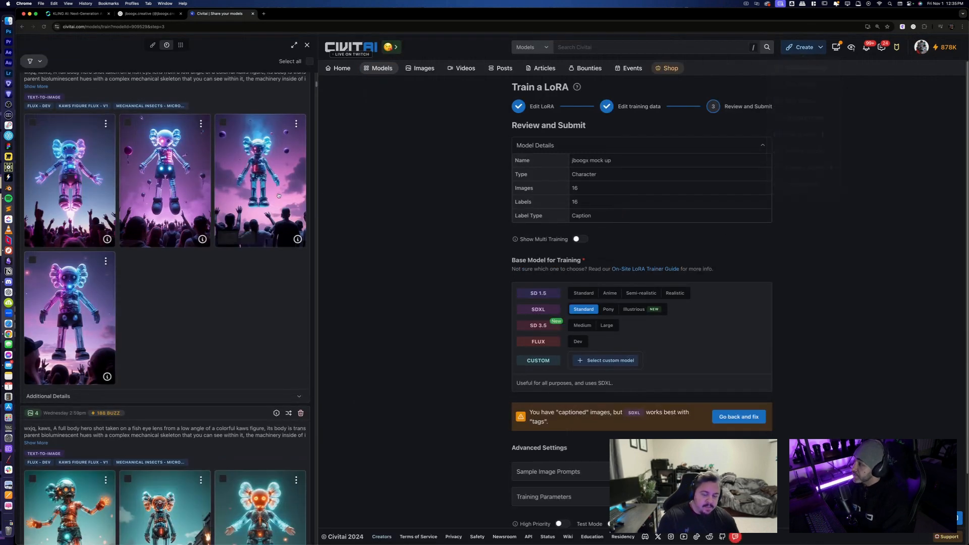
scroll(239, 239, up, 3)
scroll(239, 240, down, 3)
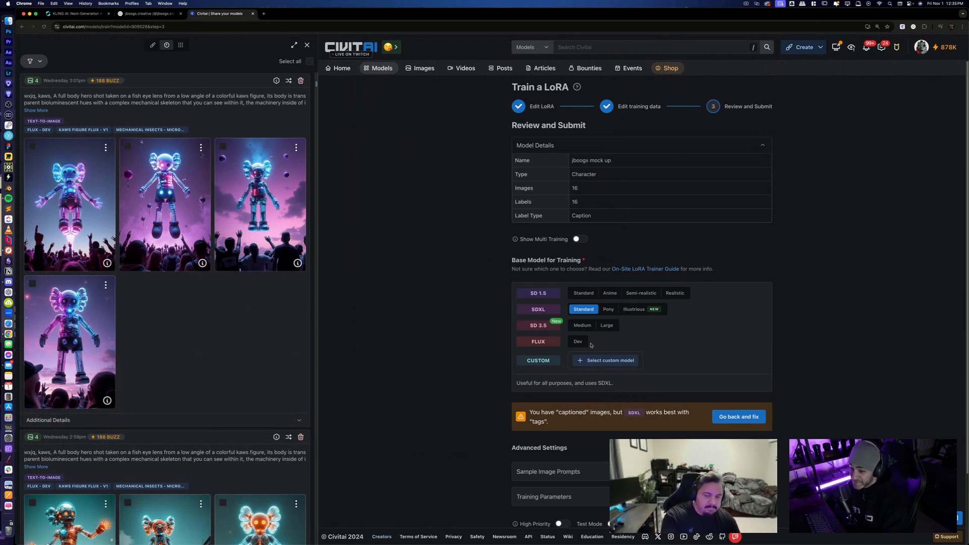
scroll(293, 318, down, 15)
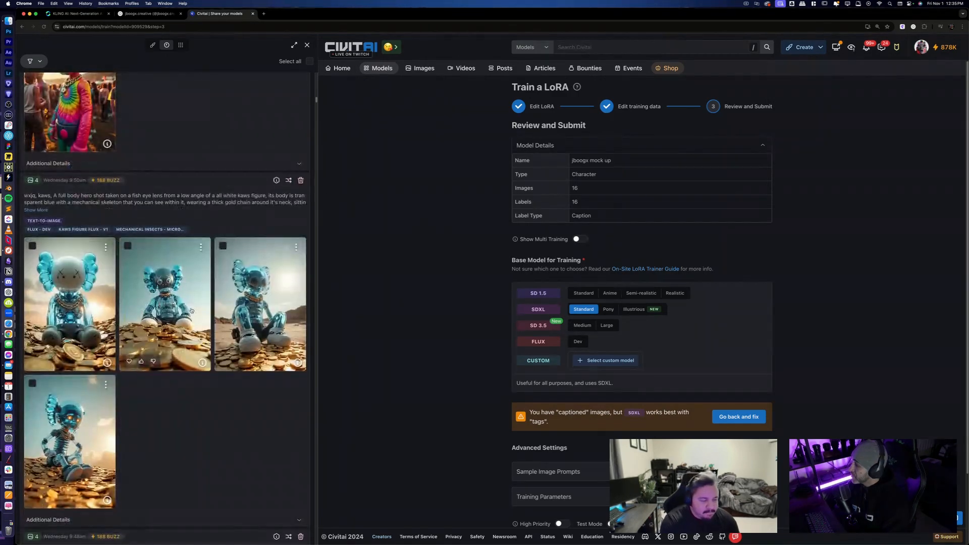
scroll(191, 310, down, 15)
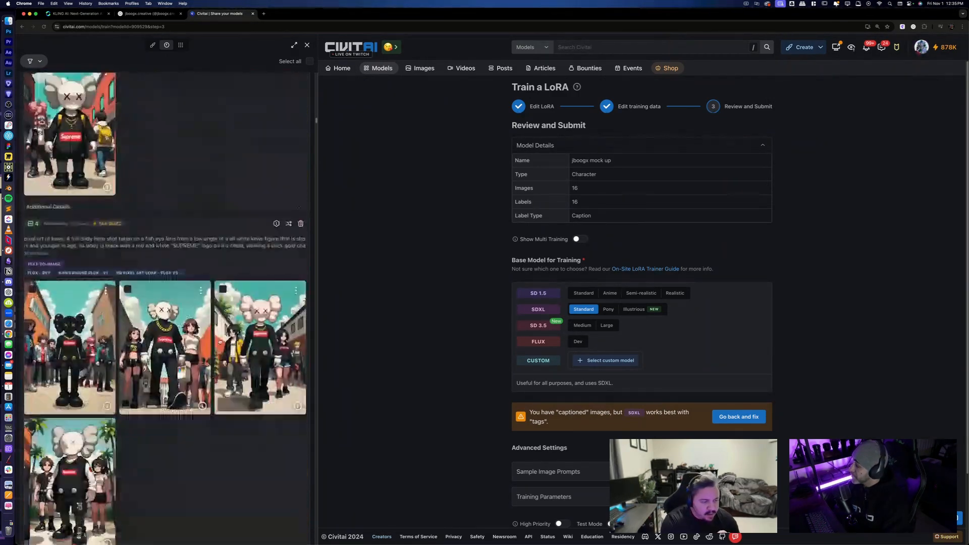
scroll(221, 344, down, 15)
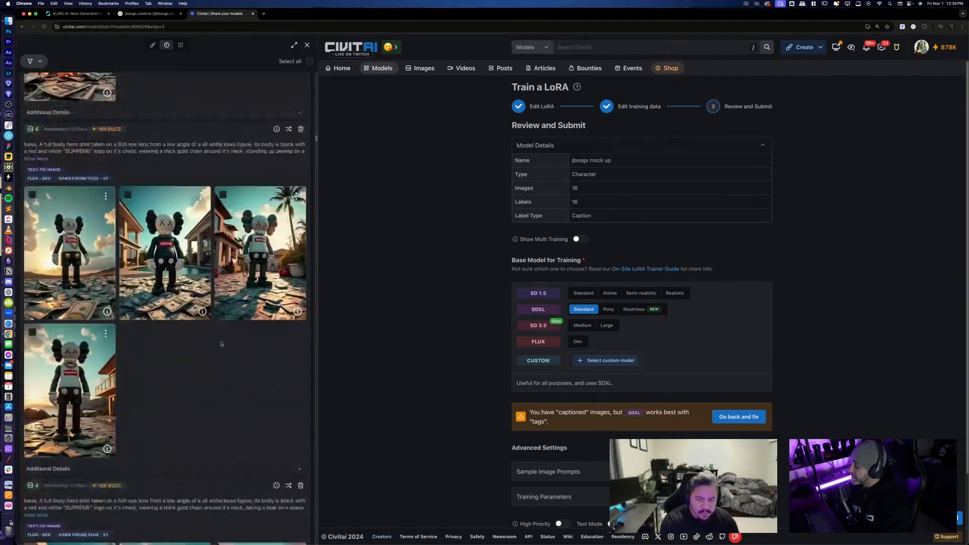
scroll(223, 342, down, 15)
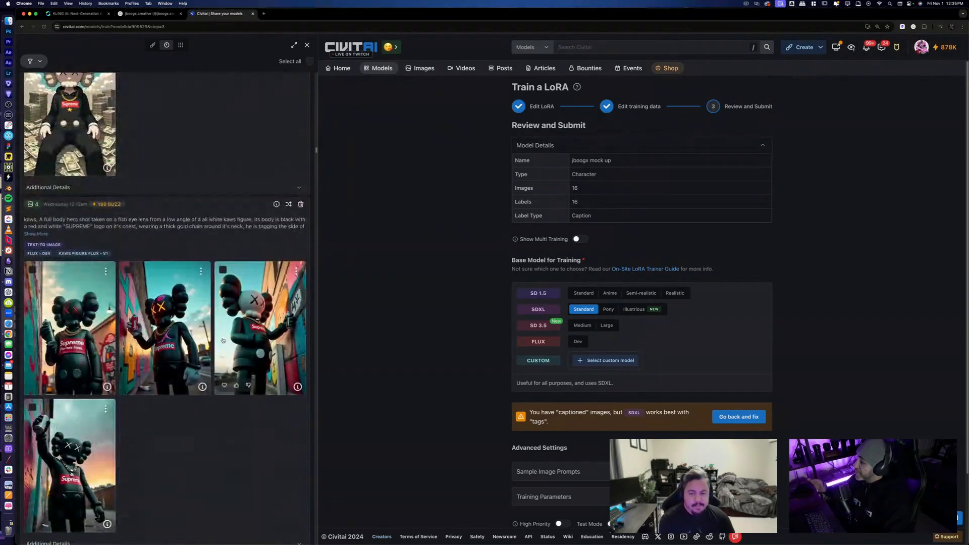
scroll(222, 339, down, 15)
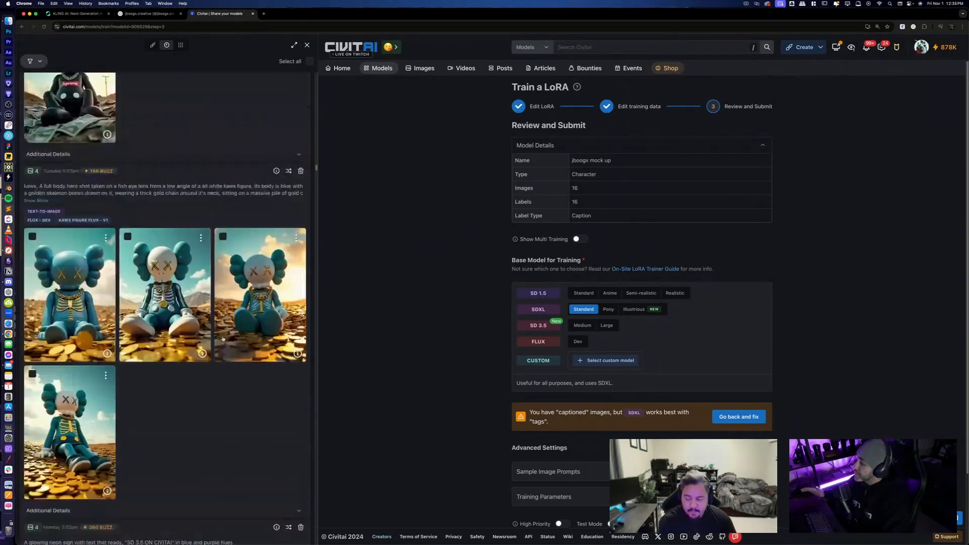
scroll(222, 339, down, 1)
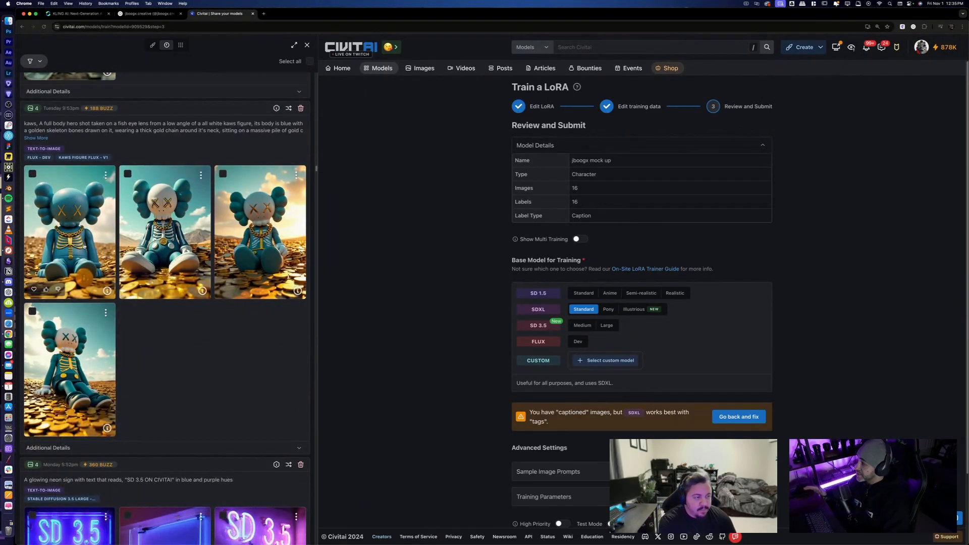
View the four images of the KAWS skeleton figure sitting on gold coins at full size, and close the viewer.
click(95, 242)
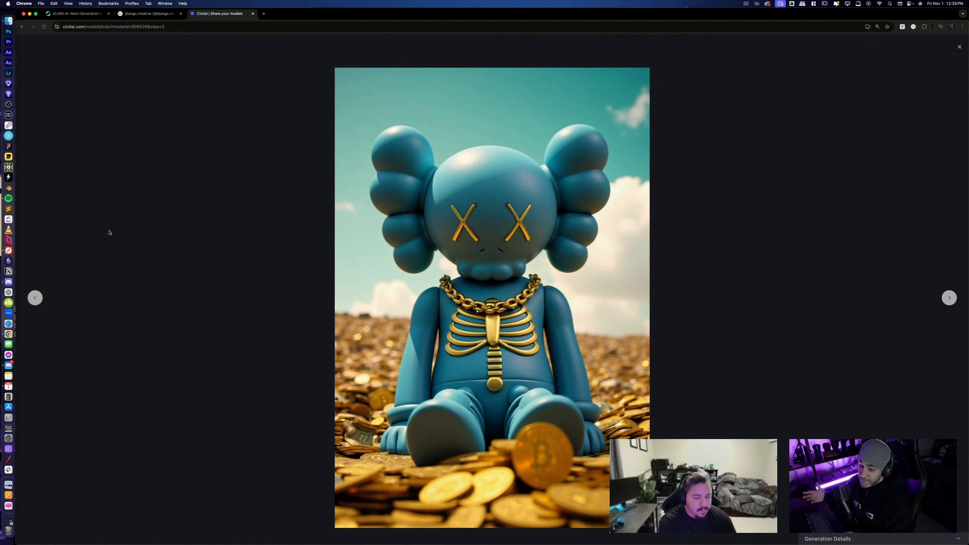
key(Right)
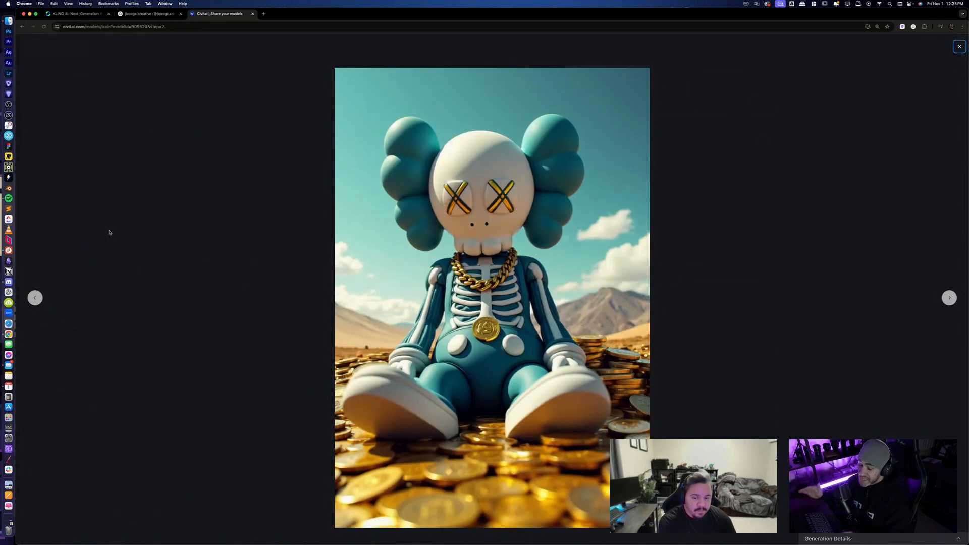
key(Right)
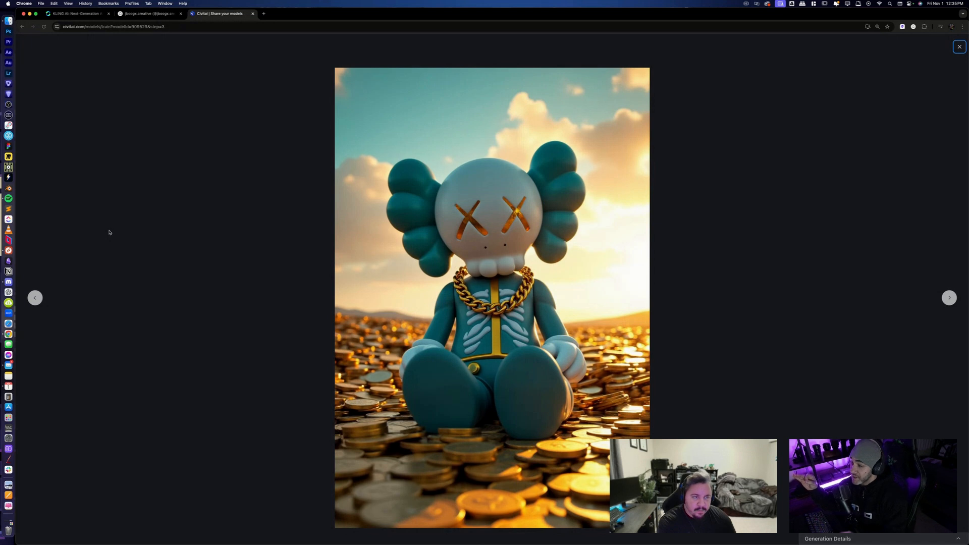
key(Right)
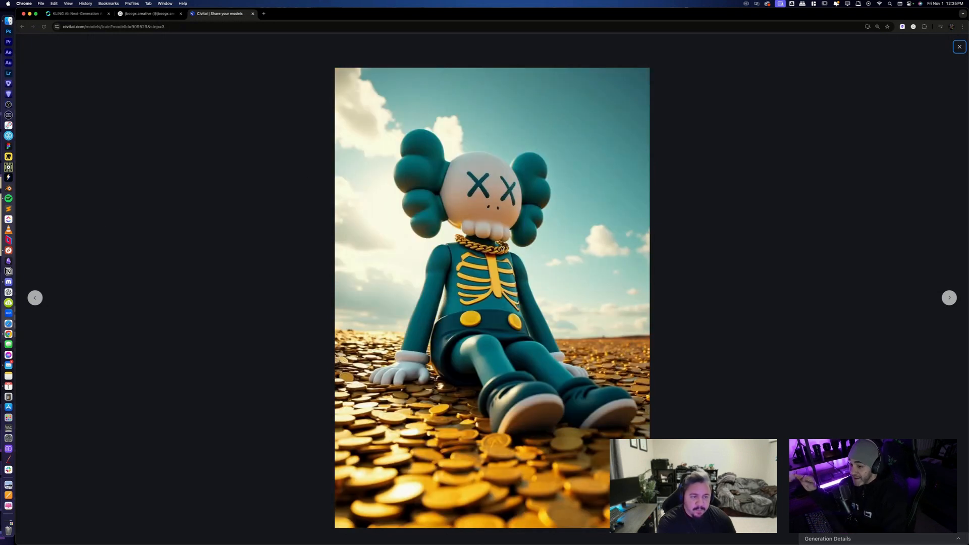
click(960, 46)
View the second image of the black Supreme KAWS figure sitting on money at full size, and close it.
scroll(275, 260, up, 5)
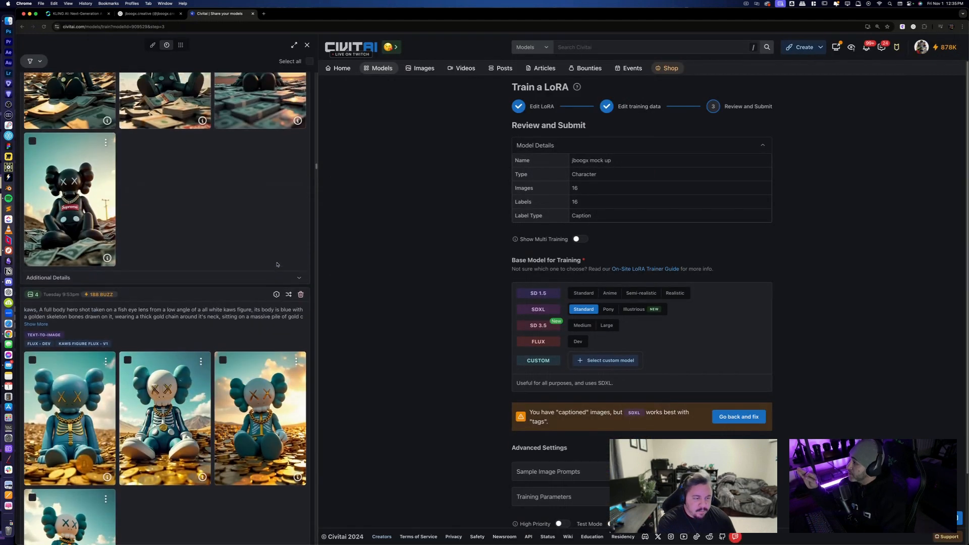
scroll(276, 261, up, 1)
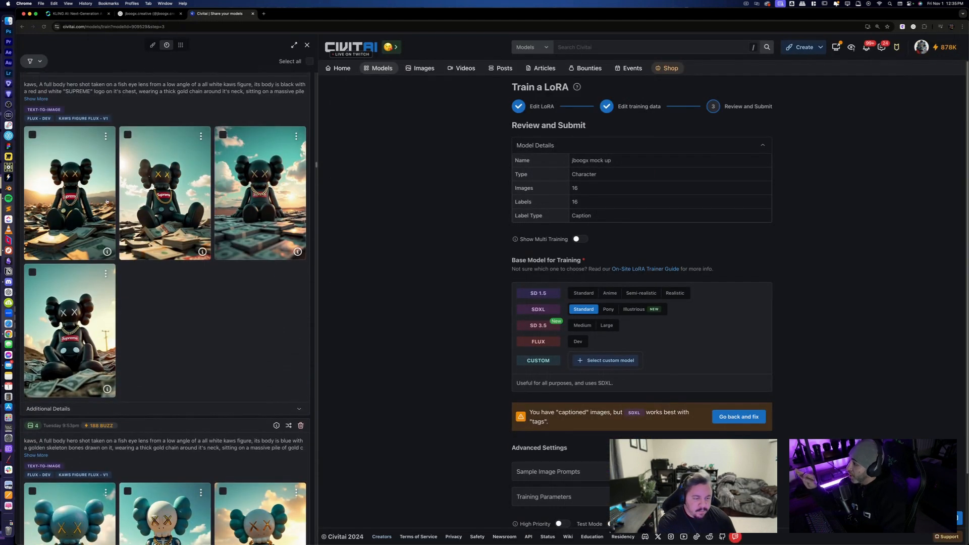
click(205, 250)
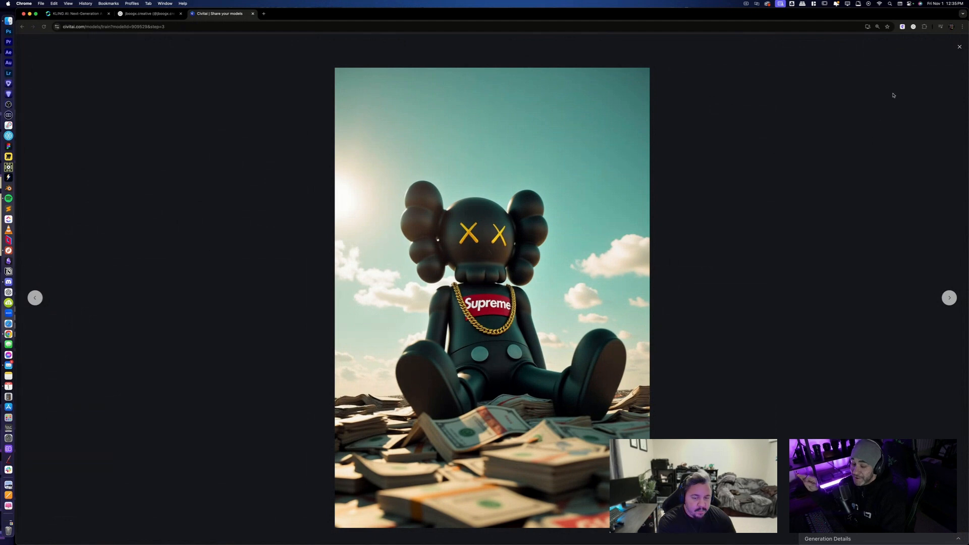
click(959, 47)
View the first pixel-art image of the Supreme KAWS figure sitting on dollar bills at full size, and close it.
scroll(200, 203, up, 9)
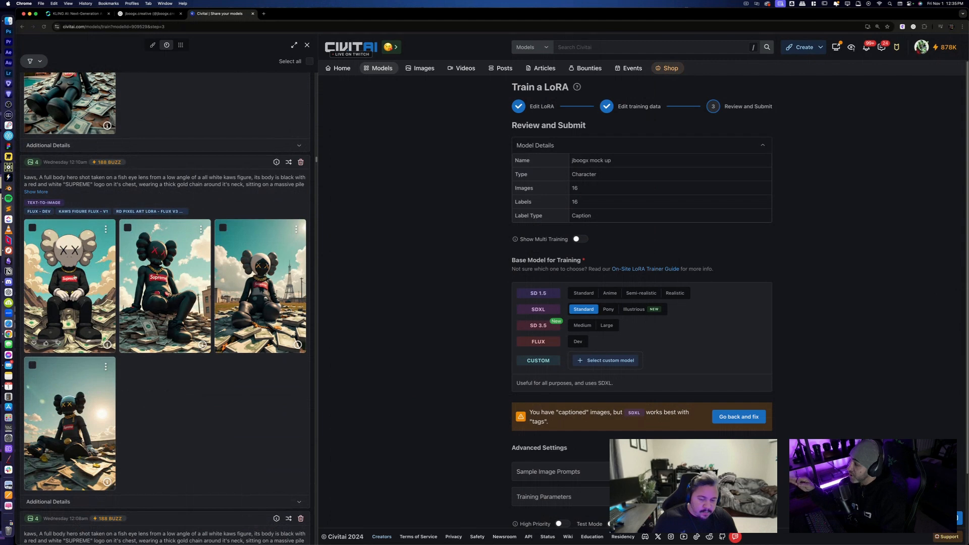
click(75, 279)
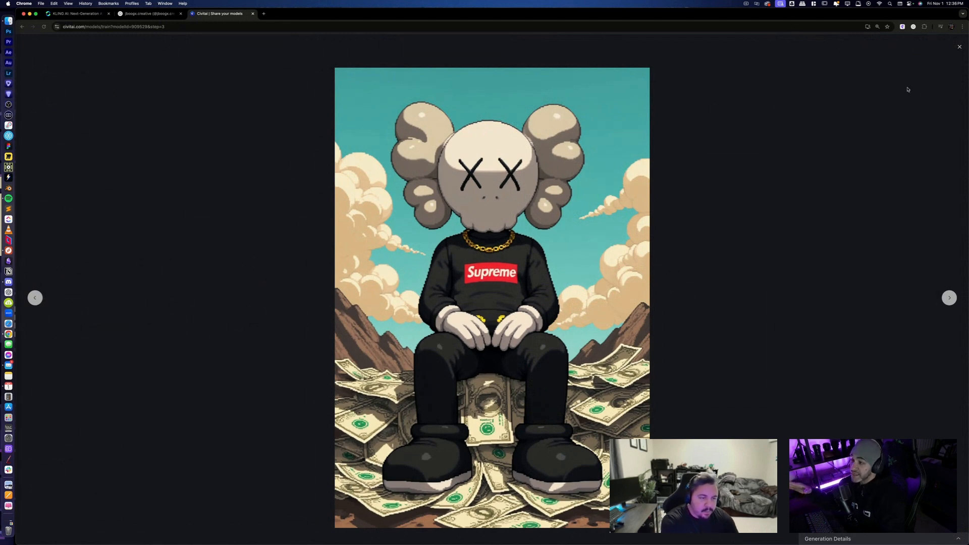
click(958, 46)
Browse the graffiti, villa and burning-money KAWS generations in the generation history.
scroll(176, 299, down, 3)
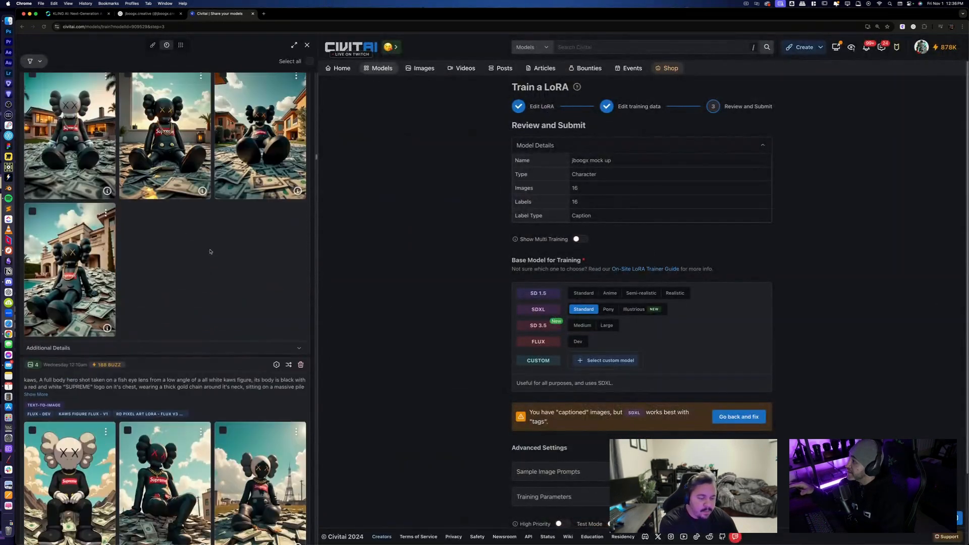
scroll(176, 298, up, 2)
scroll(177, 298, down, 15)
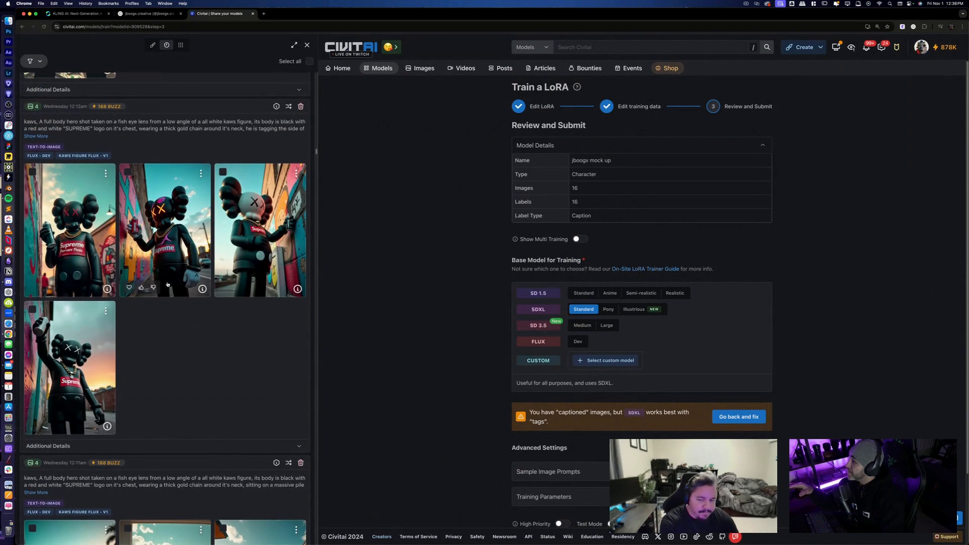
scroll(169, 281, down, 15)
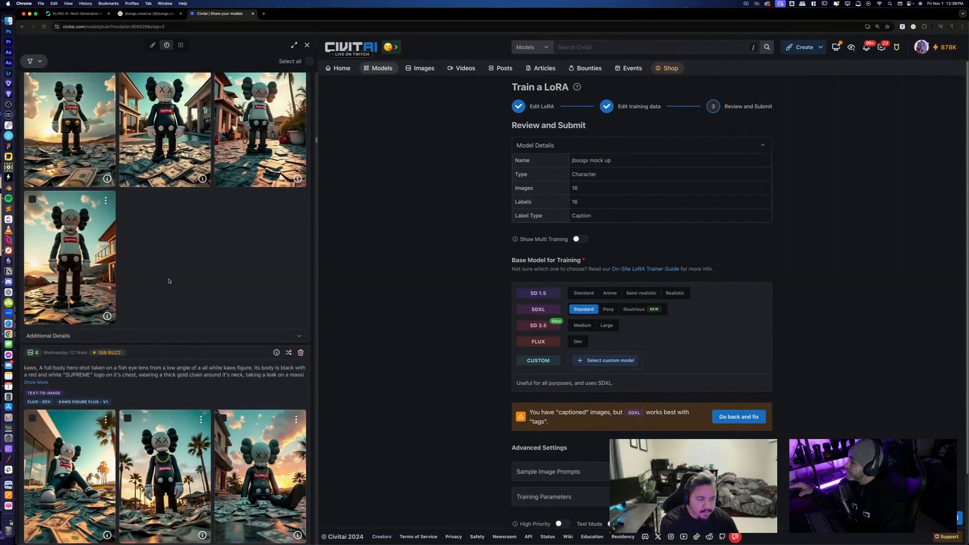
scroll(169, 280, up, 5)
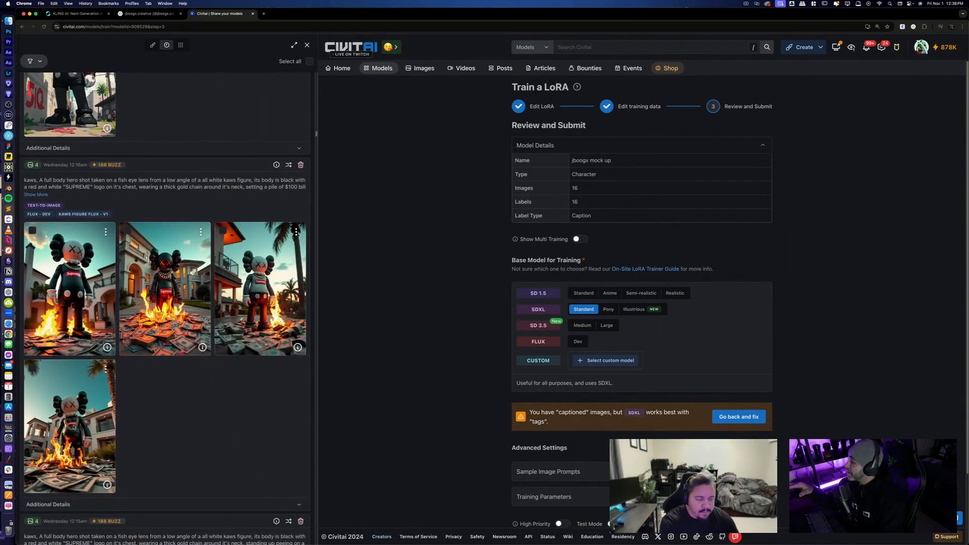
View the image of the black Supreme KAWS figure standing behind burning money at full size, and close it.
click(246, 387)
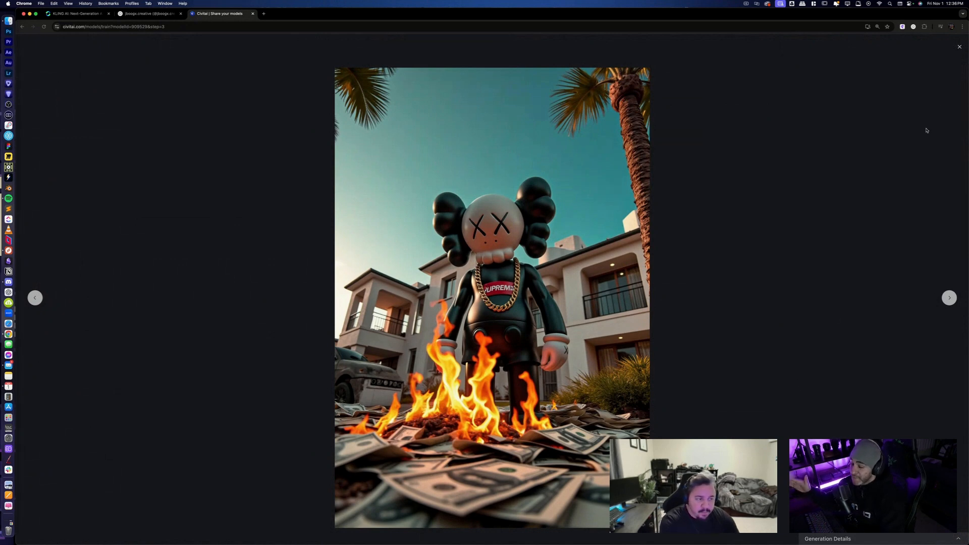
click(323, 179)
scroll(197, 265, up, 15)
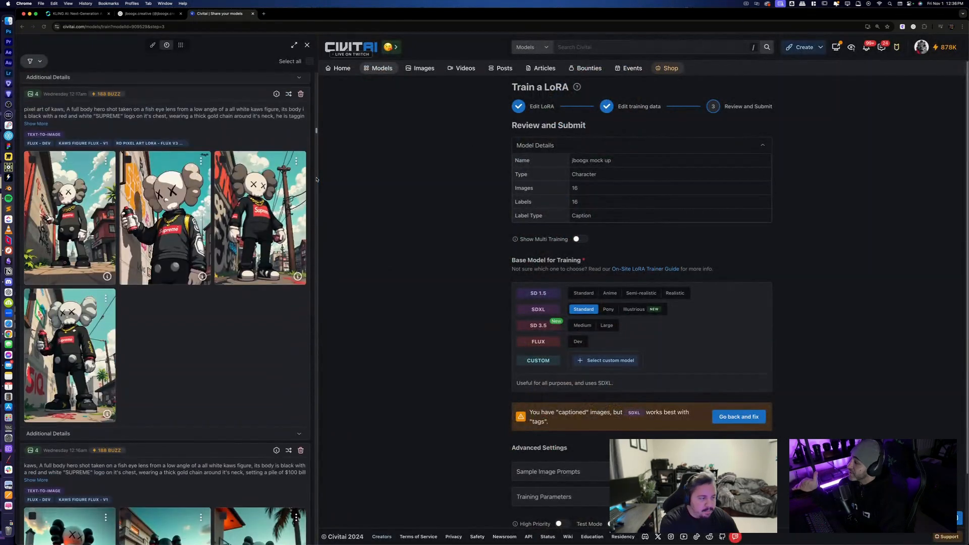
View the first image of the Supreme KAWS figure wading in the ocean at full size, and close it.
scroll(197, 265, up, 10)
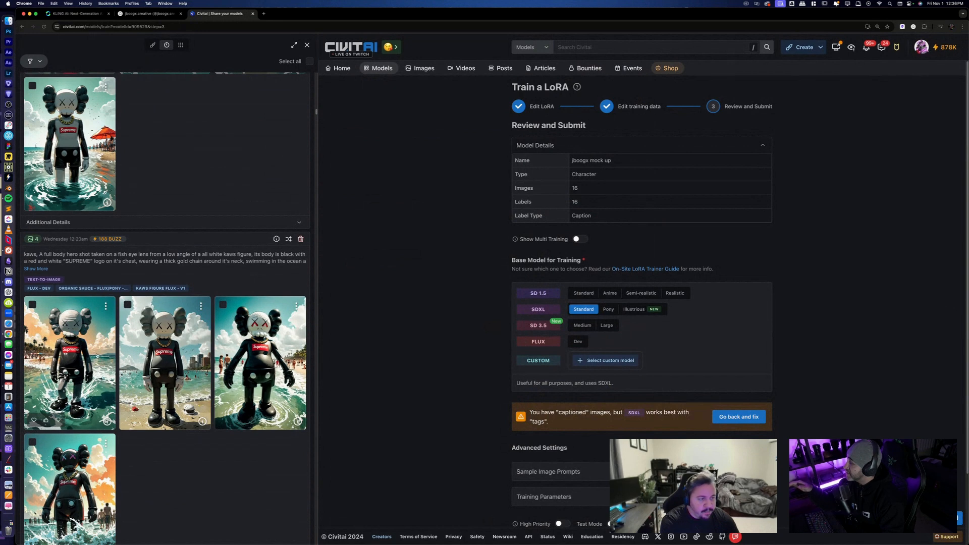
click(70, 353)
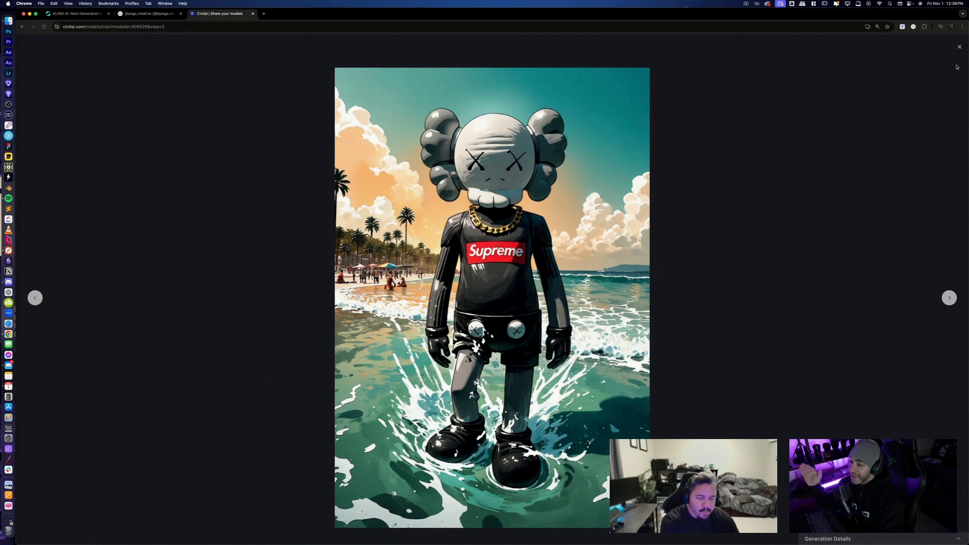
click(960, 48)
scroll(273, 206, up, 5)
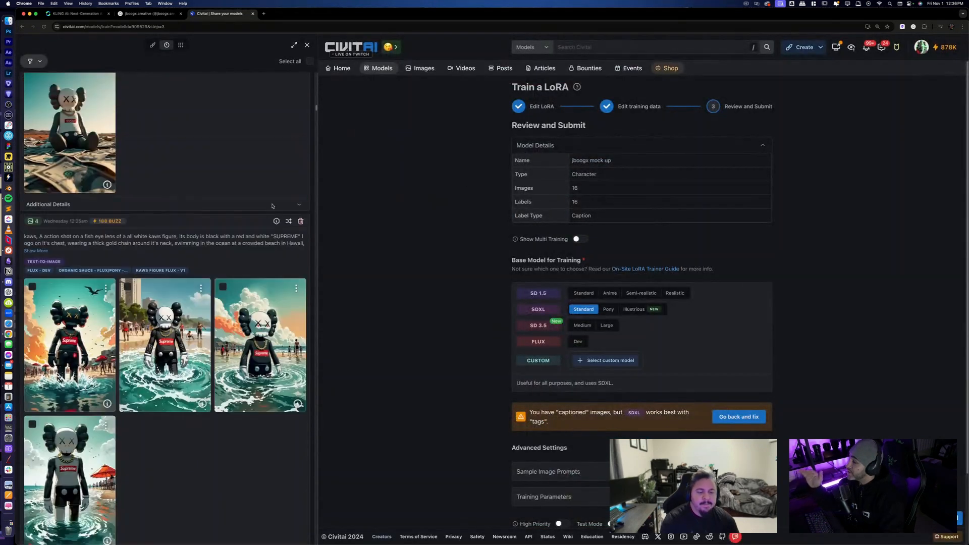
Choose Flux Dev as the base model for training.
scroll(618, 346, down, 3)
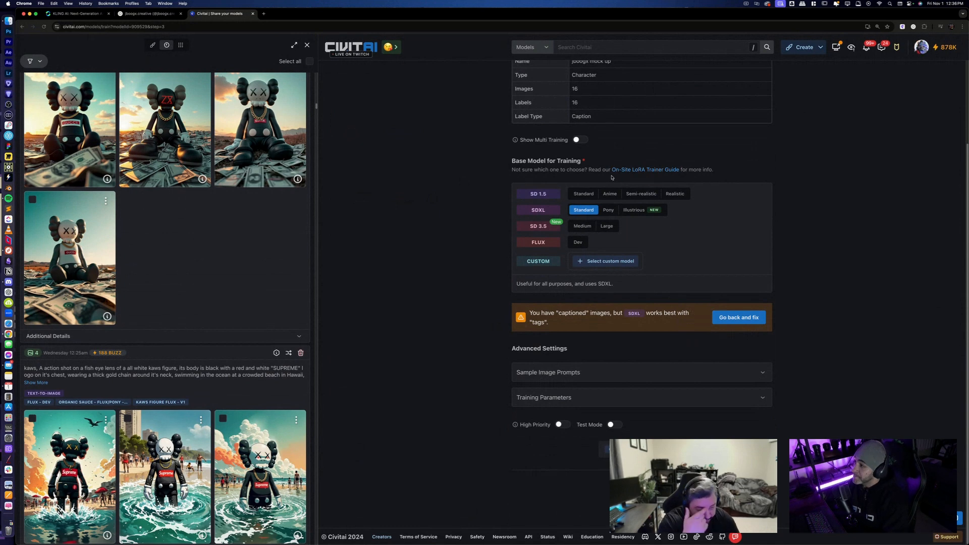
scroll(608, 141, up, 3)
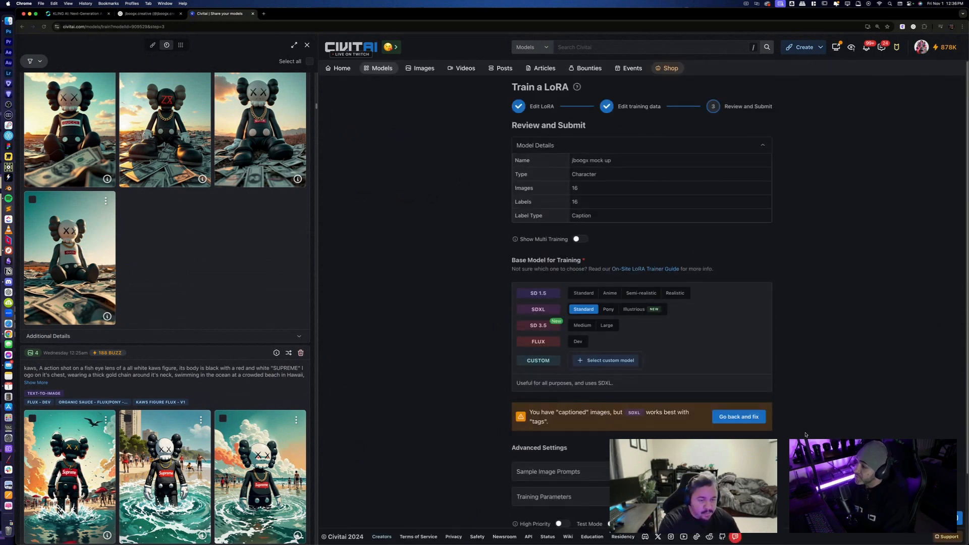
scroll(758, 328, down, 2)
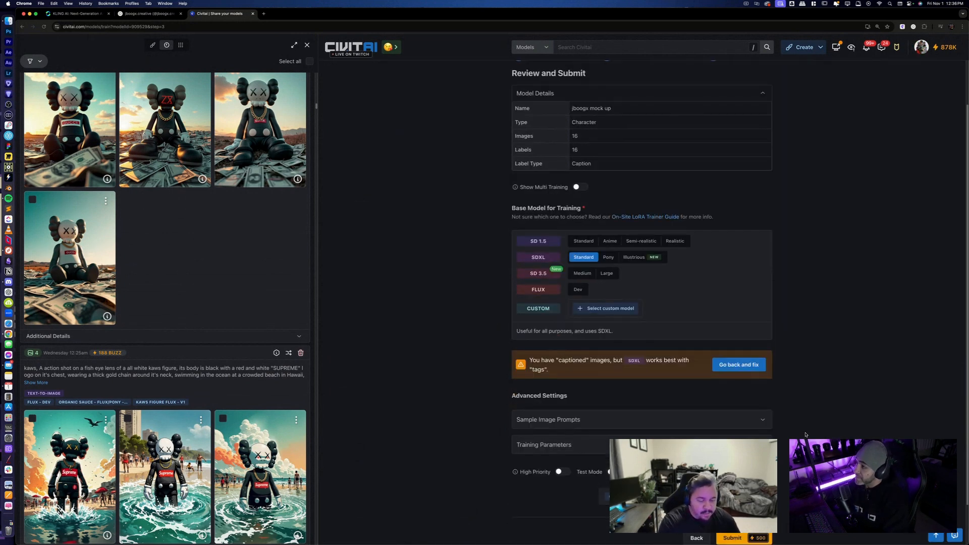
click(578, 284)
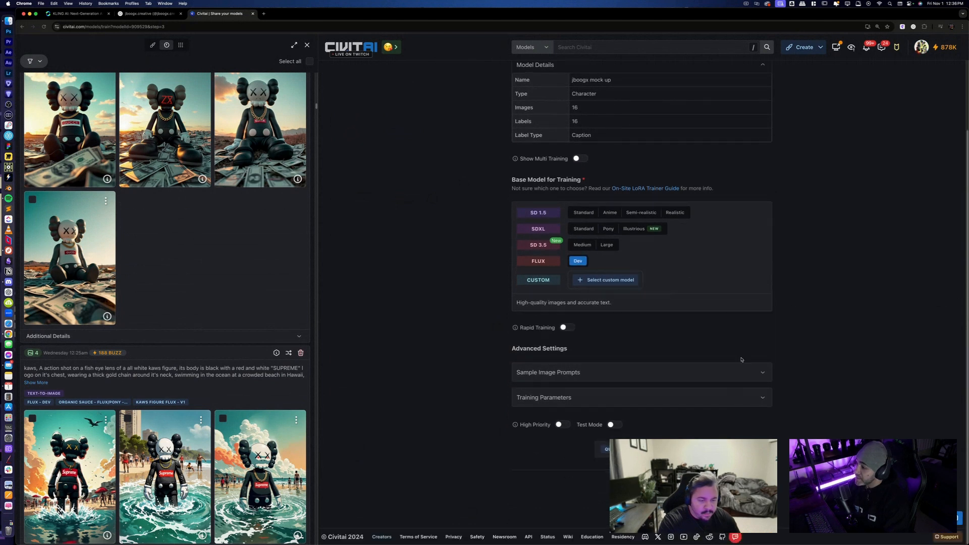
Expand the Training Parameters and close the generation history beside the form.
click(767, 397)
scroll(641, 303, down, 3)
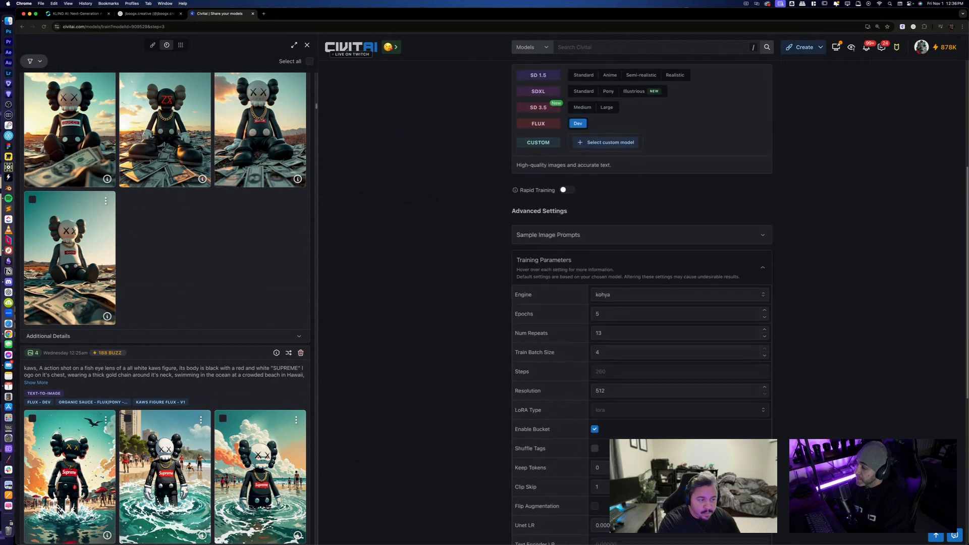
scroll(437, 126, down, 1)
click(308, 45)
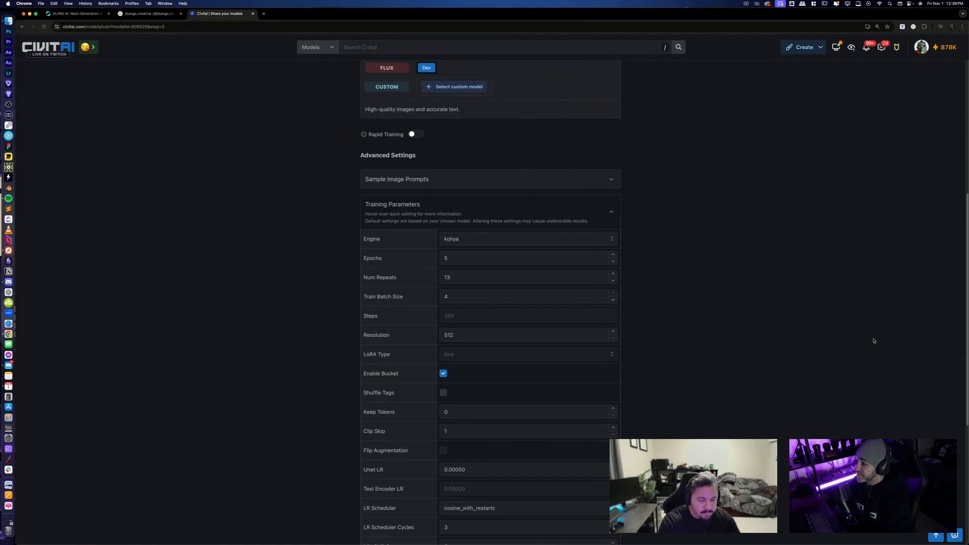
Set the number of training epochs to 22.
click(613, 254)
click(614, 255)
click(614, 255)
click(614, 255)
click(614, 255)
click(614, 254)
click(614, 255)
click(615, 255)
click(614, 255)
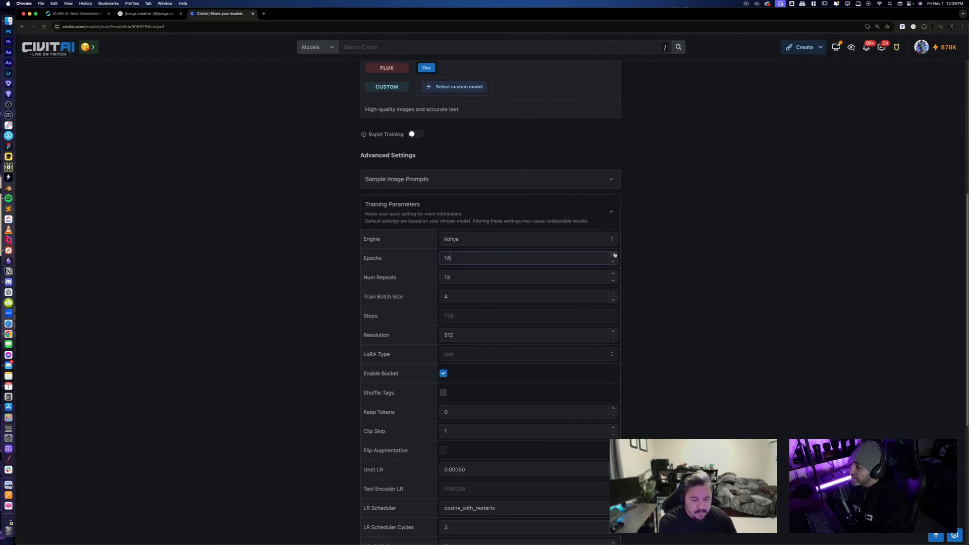
click(615, 255)
click(614, 254)
click(614, 255)
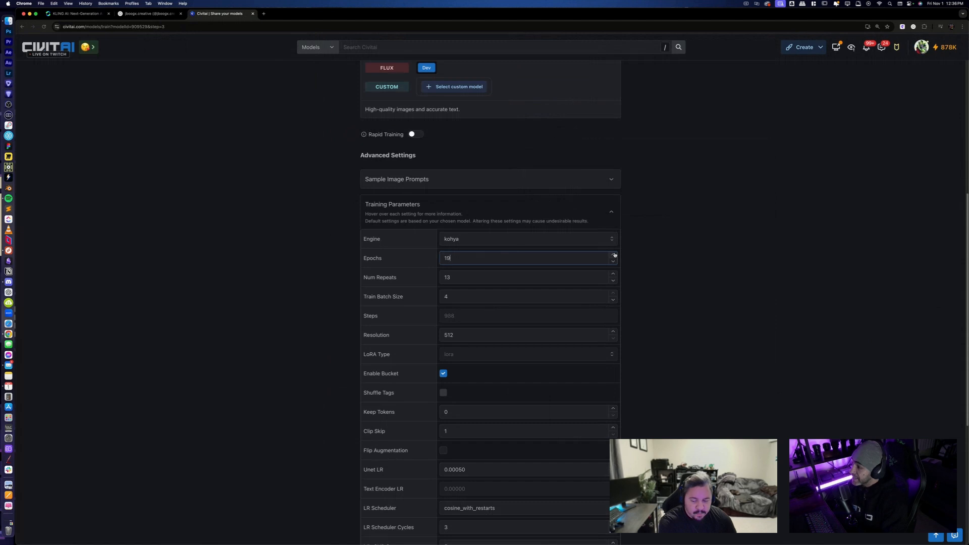
click(615, 255)
click(614, 255)
click(614, 255)
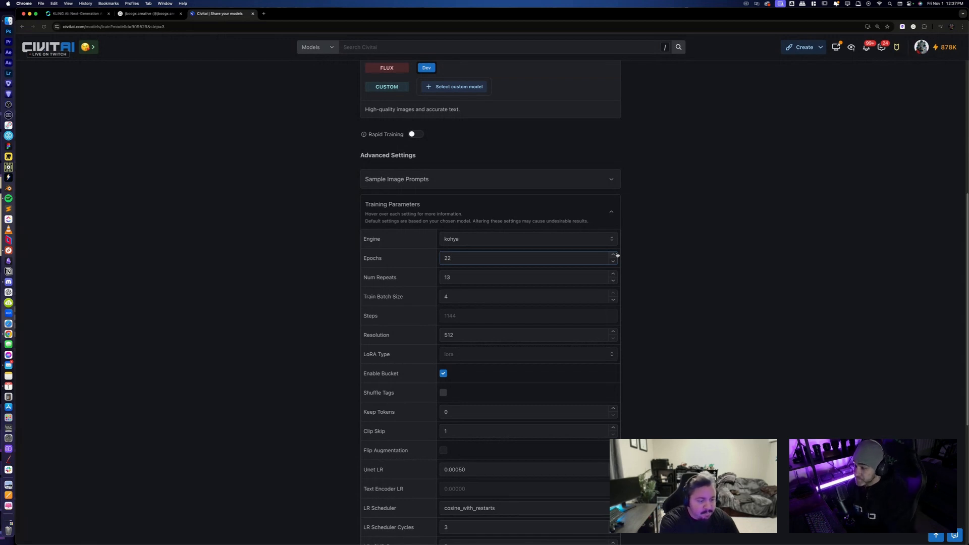
Review the training parameters, the selected base model, and the estimated time and Buzz cost of the training.
scroll(635, 300, down, 1)
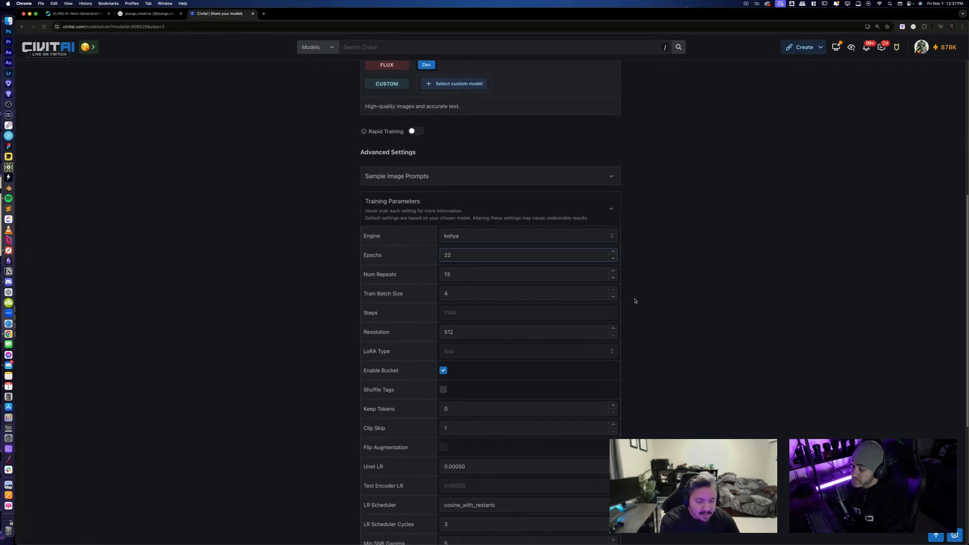
scroll(635, 300, down, 1)
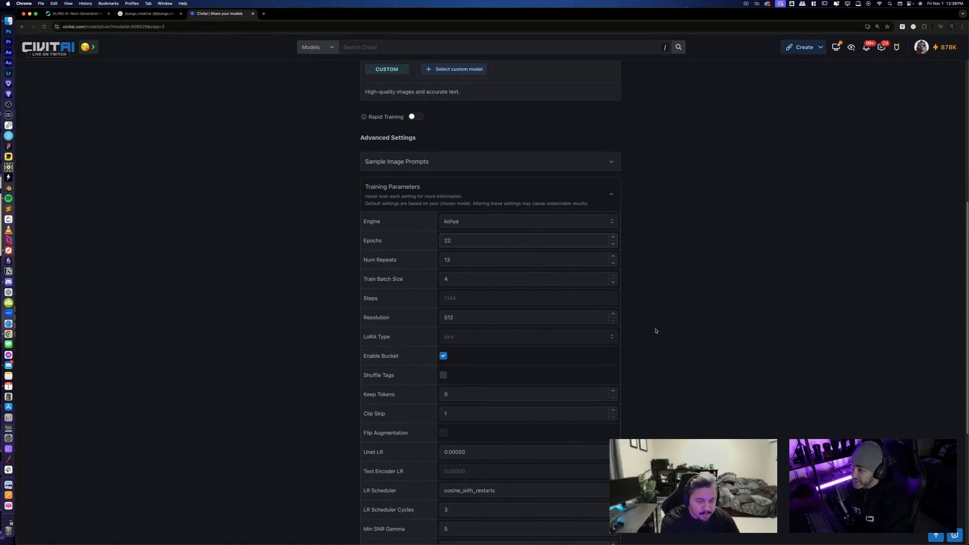
scroll(671, 353, down, 2)
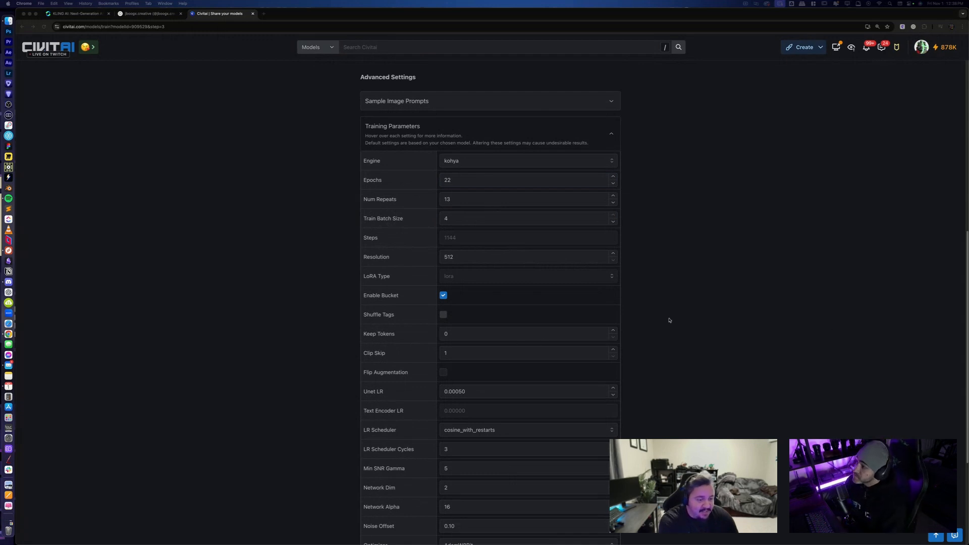
click(492, 184)
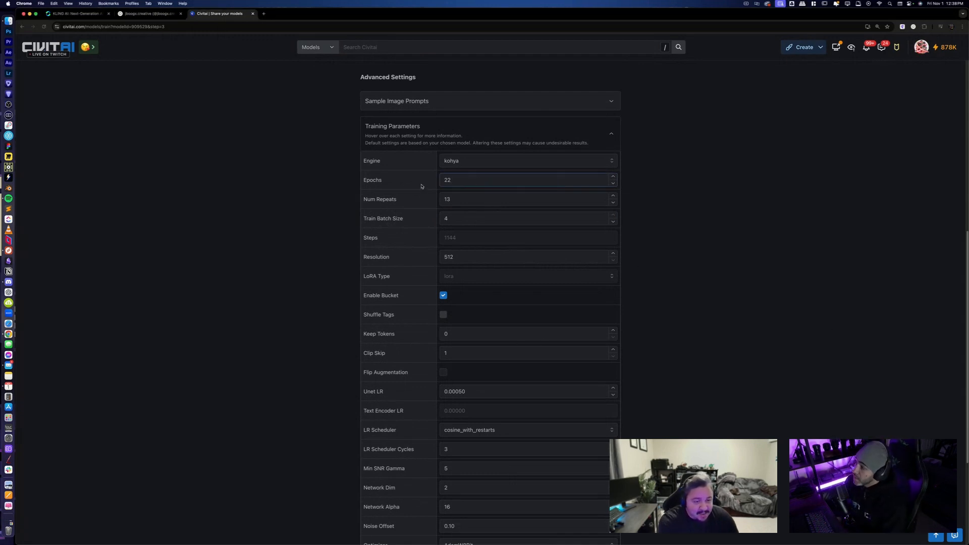
scroll(421, 187, down, 5)
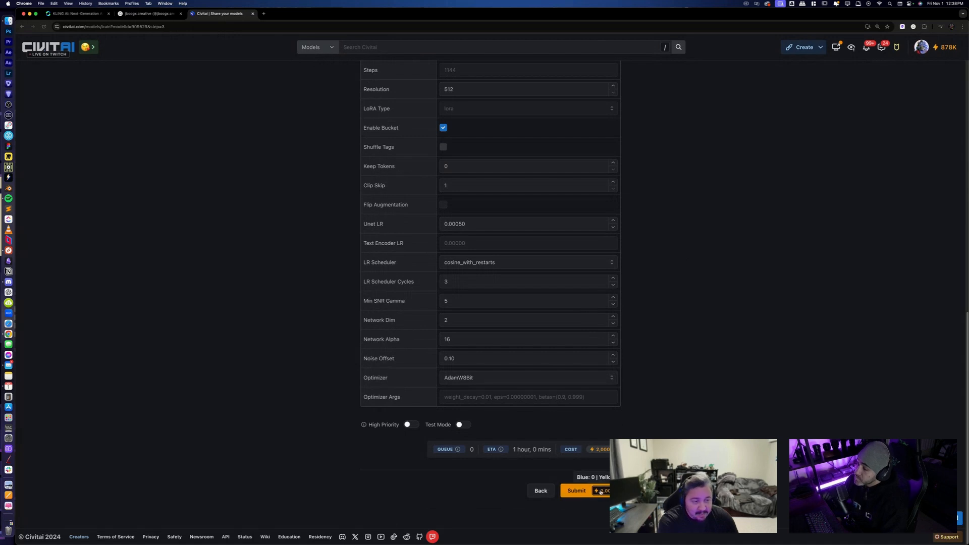
scroll(621, 318, up, 1)
scroll(621, 318, up, 14)
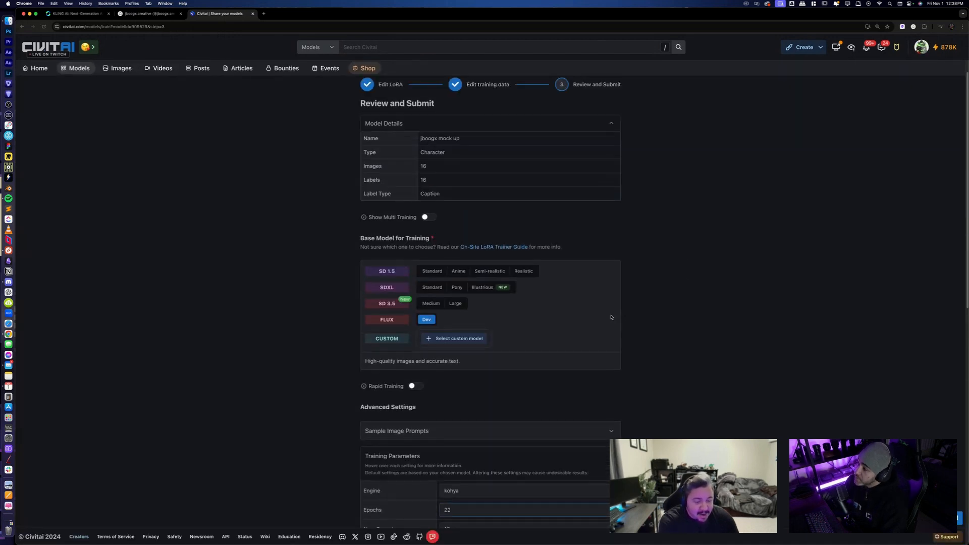
scroll(479, 298, down, 6)
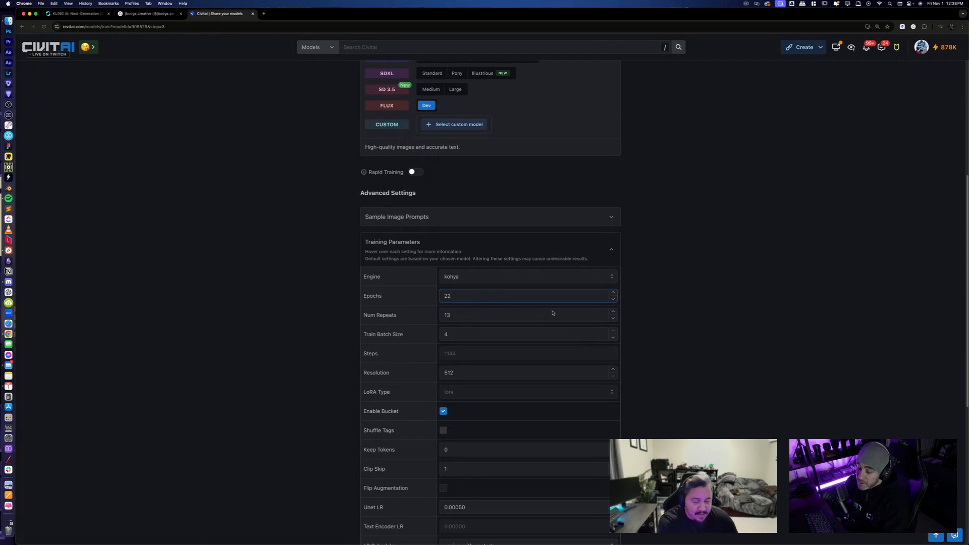
scroll(606, 332, down, 8)
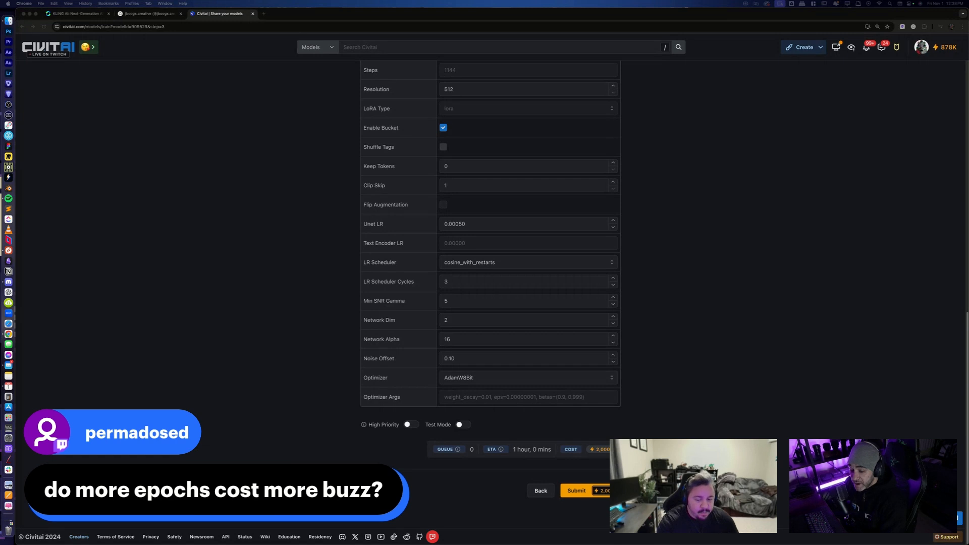
Set the epochs to 5 and check how that affects the estimated time and Buzz cost.
scroll(463, 326, up, 9)
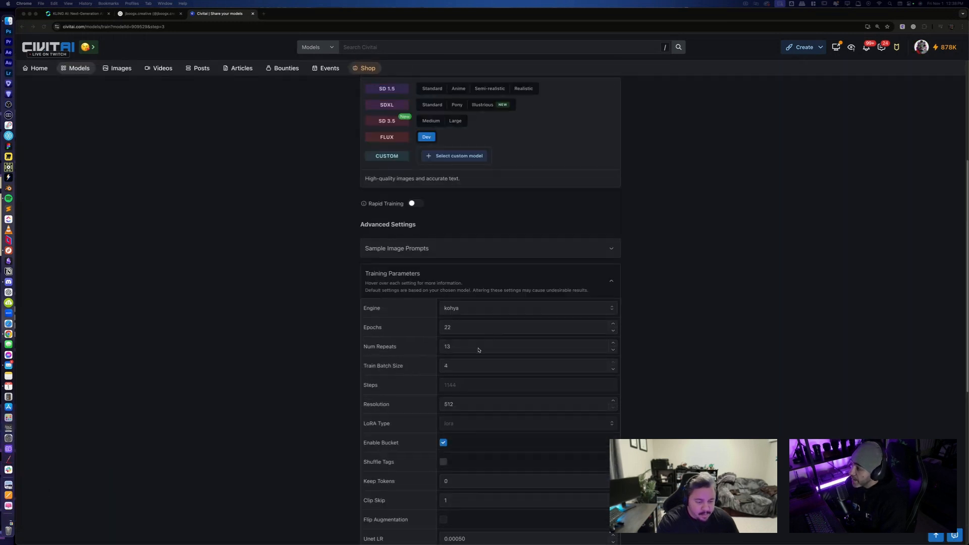
click(462, 326)
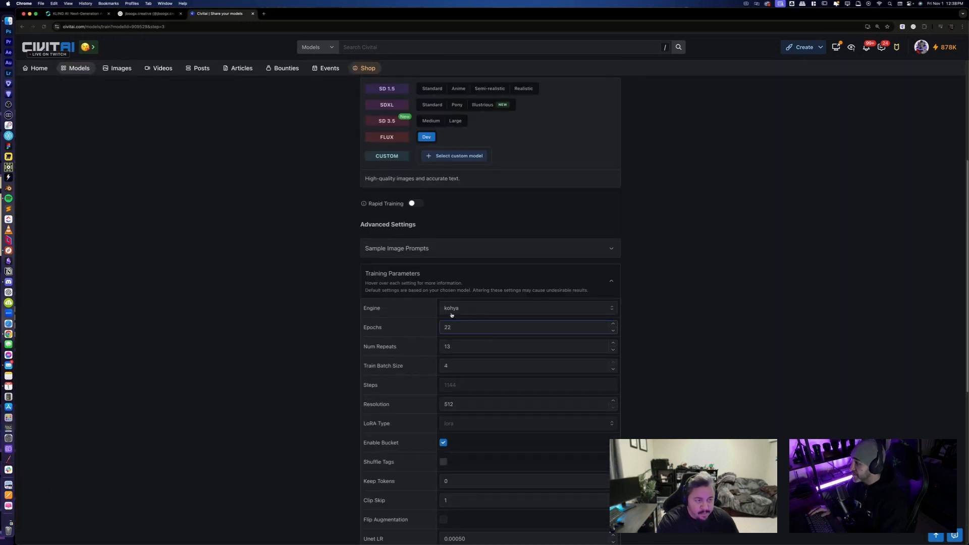
key(BackSpace)
key(BackSpace)
text(5)
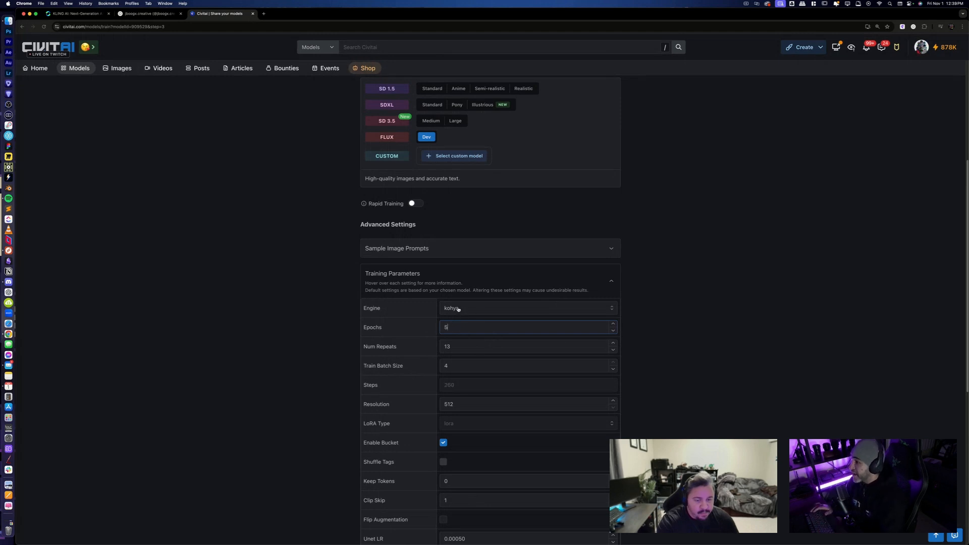
scroll(636, 429, down, 9)
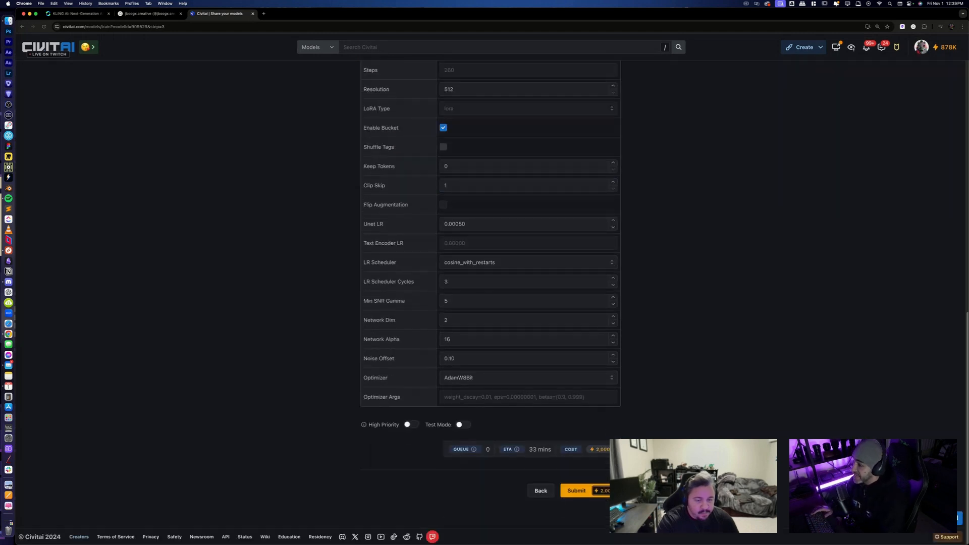
Restore the epochs to 22.
scroll(514, 407, up, 10)
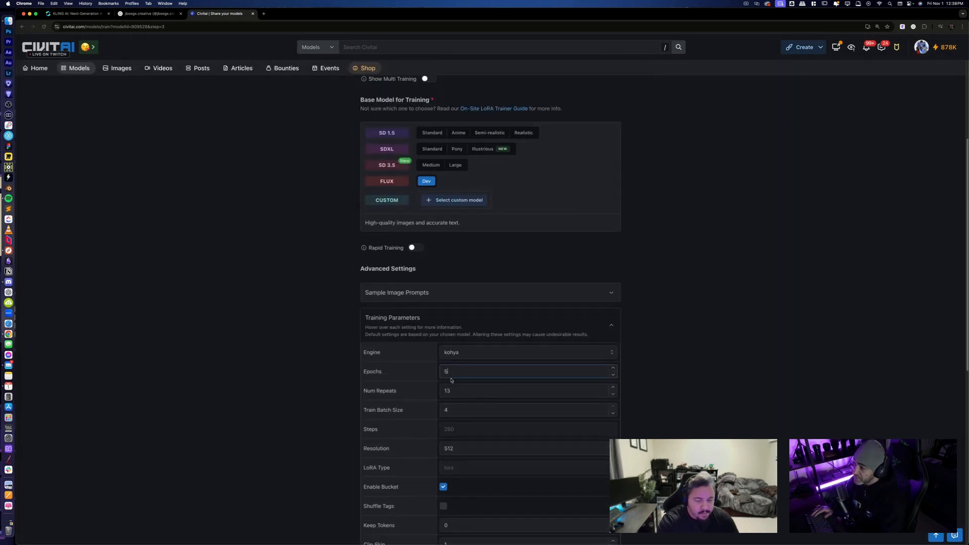
key(BackSpace)
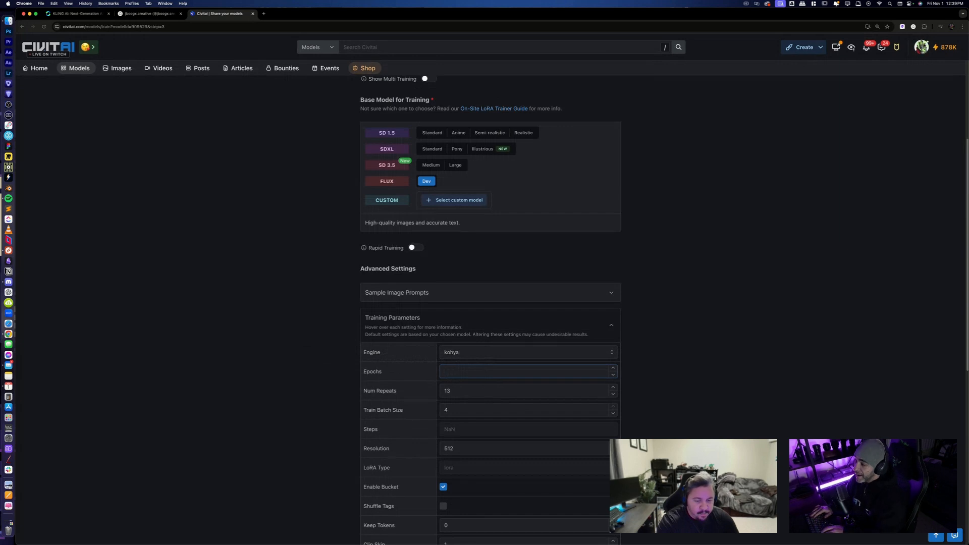
text(22)
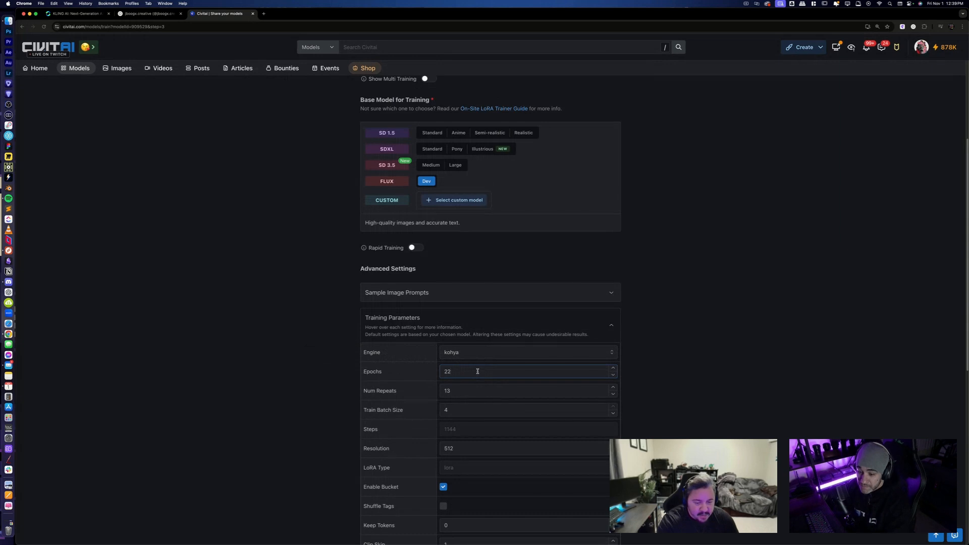
Shift the browser window aside to check the training cost and estimated time, restore its position, and review the training parameters.
scroll(551, 415, down, 10)
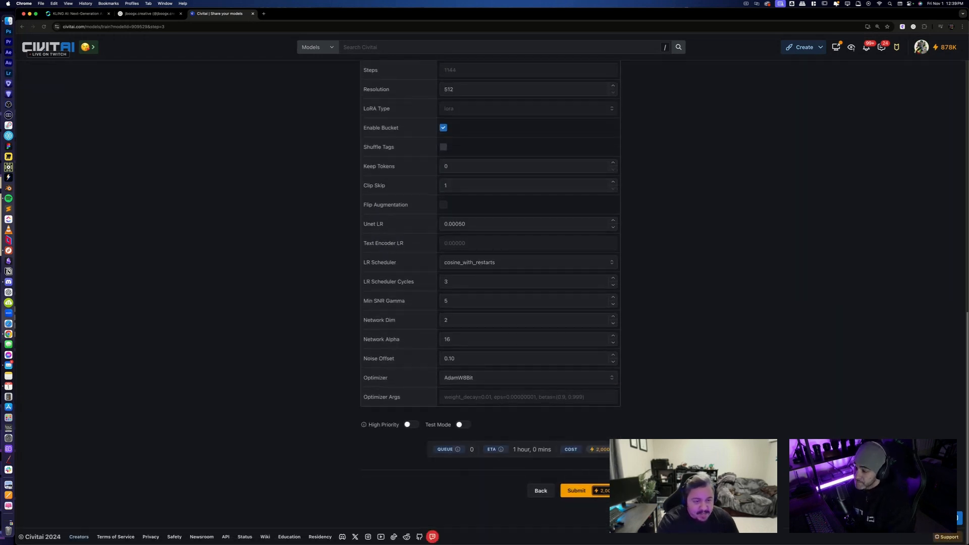
drag(613, 14, 501, 14)
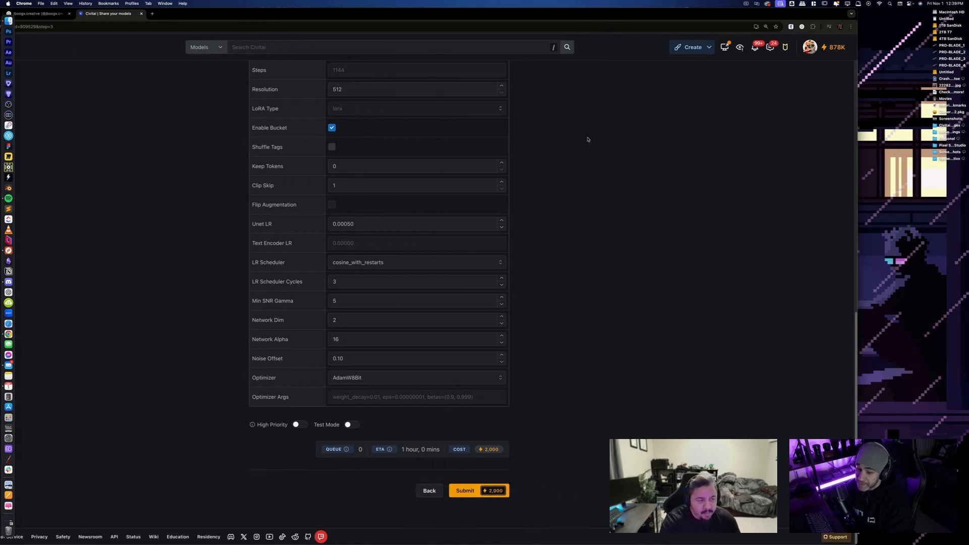
drag(420, 12, 527, 10)
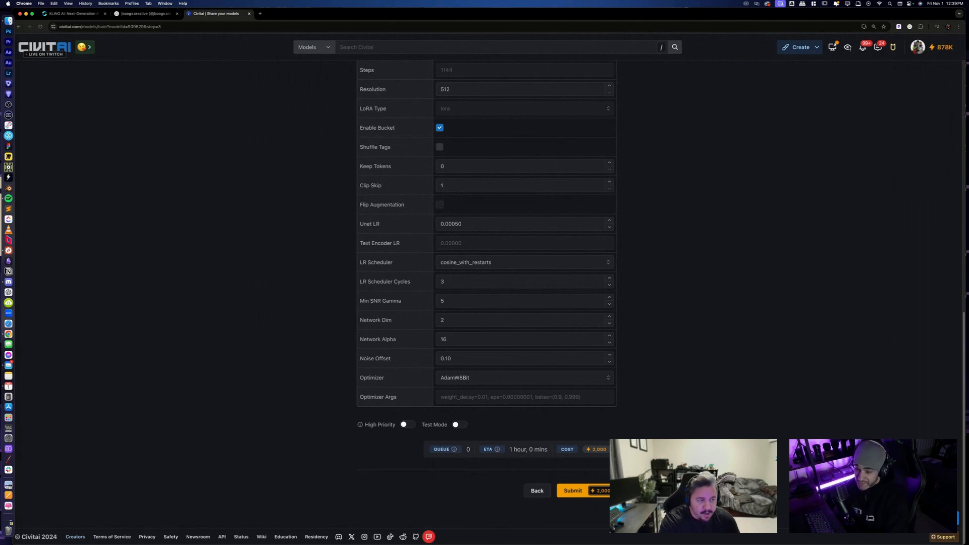
scroll(640, 286, up, 5)
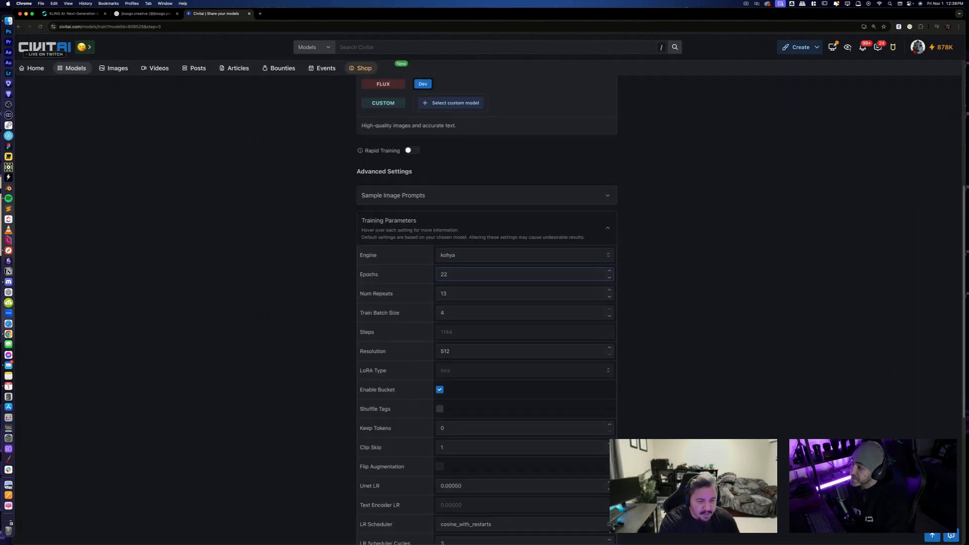
scroll(640, 285, down, 1)
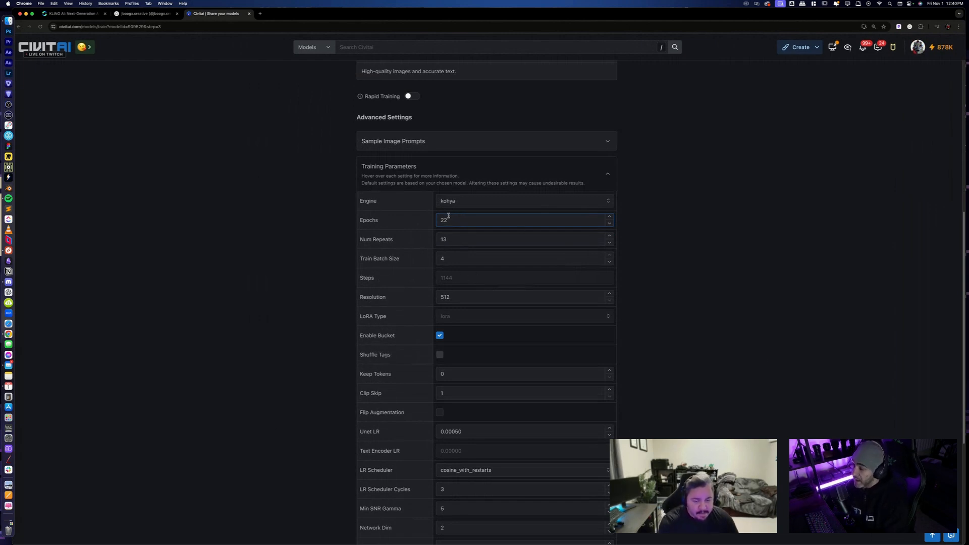
scroll(586, 254, down, 1)
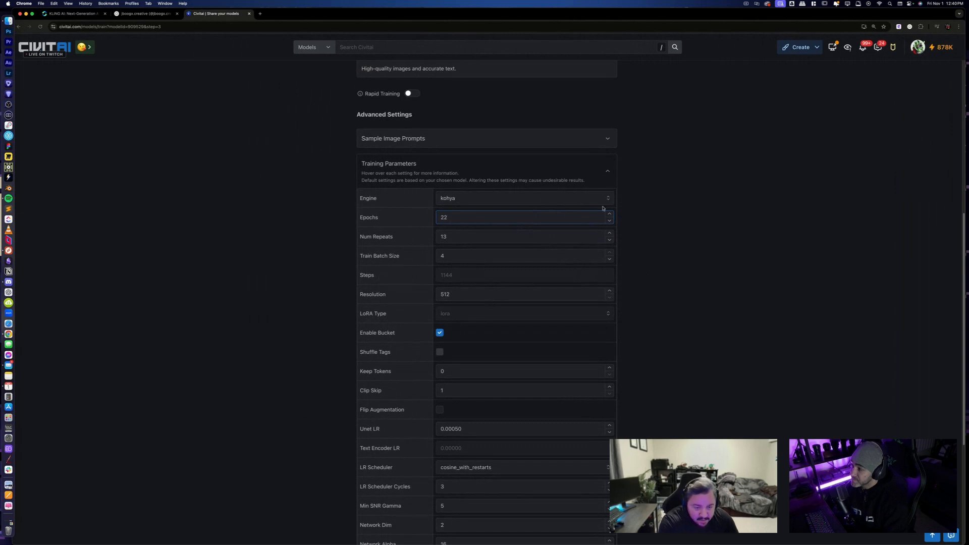
Check the estimated time and Buzz cost at 25 epochs, and set the epochs back to 22.
scroll(698, 369, down, 5)
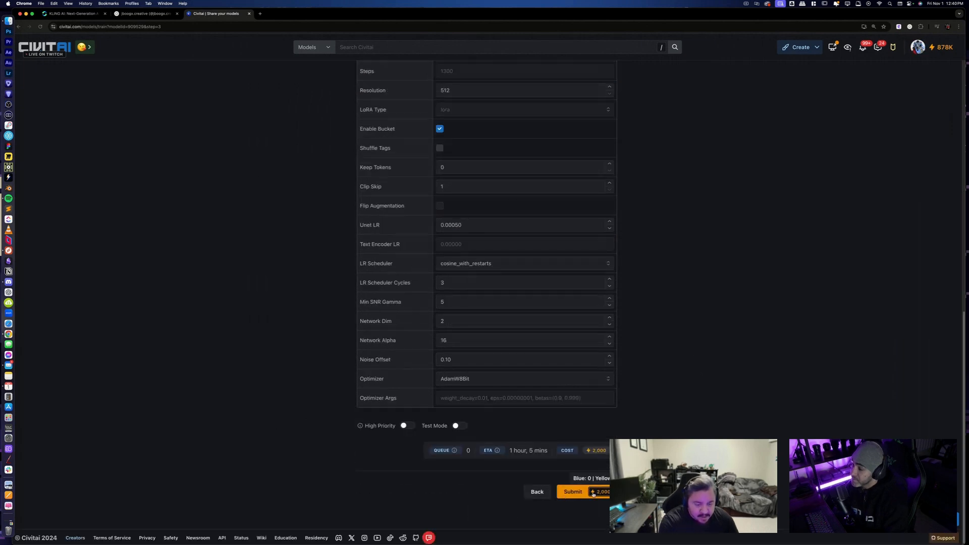
scroll(634, 369, up, 5)
scroll(634, 369, up, 4)
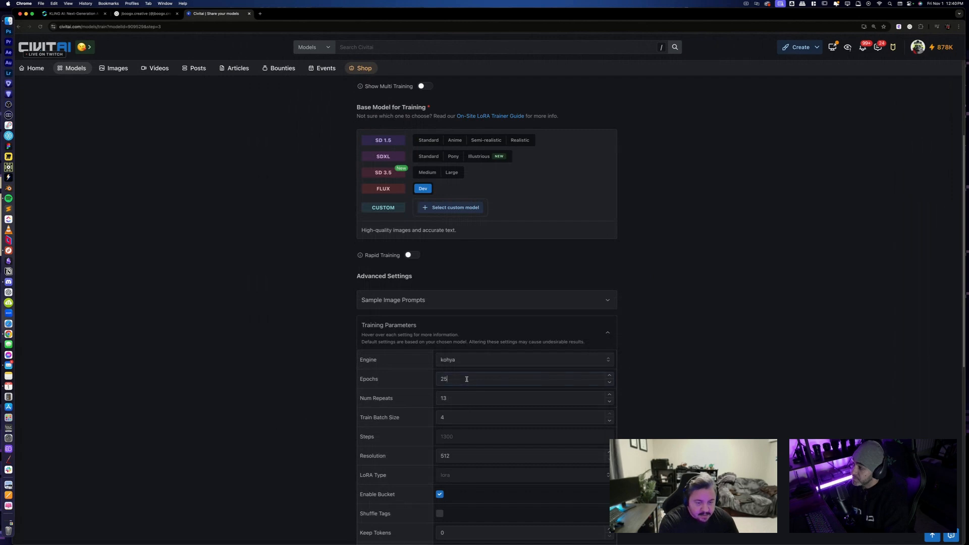
click(492, 378)
key(BackSpace)
text(2)
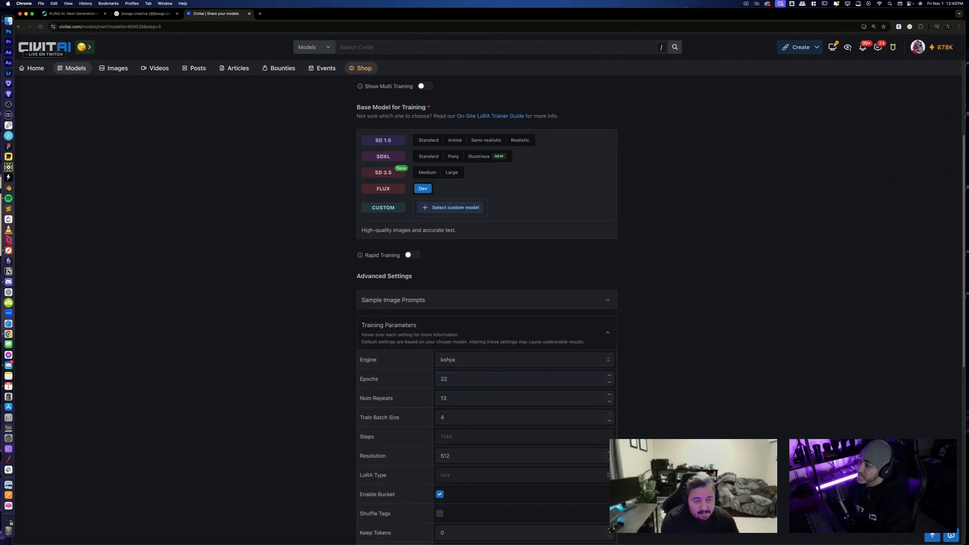
Set Keep Tokens to 1 in the training parameters.
scroll(487, 303, down, 2)
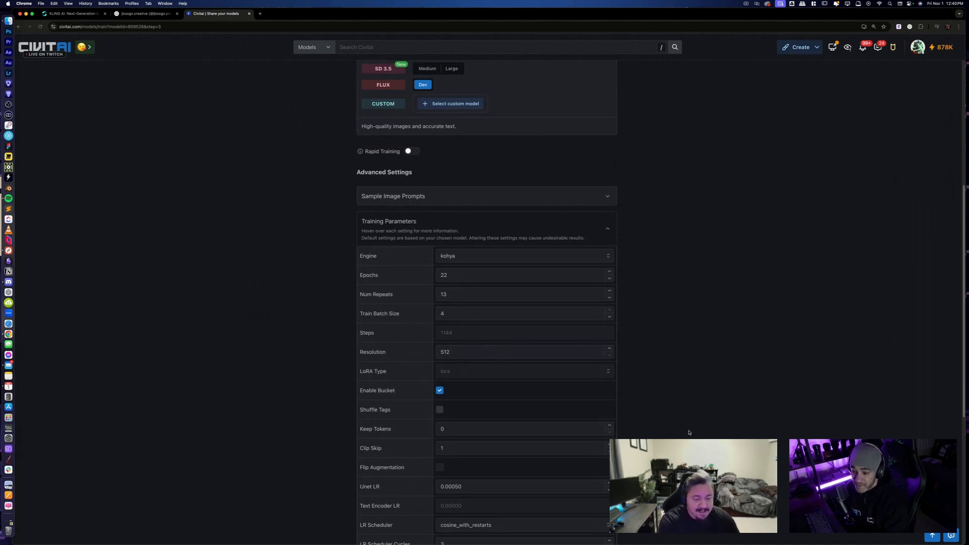
scroll(689, 432, down, 1)
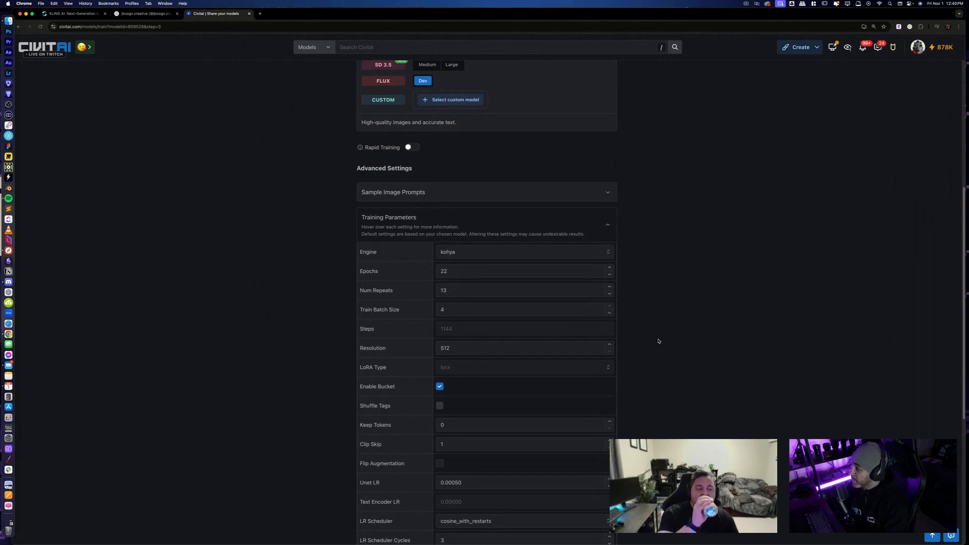
scroll(659, 340, down, 3)
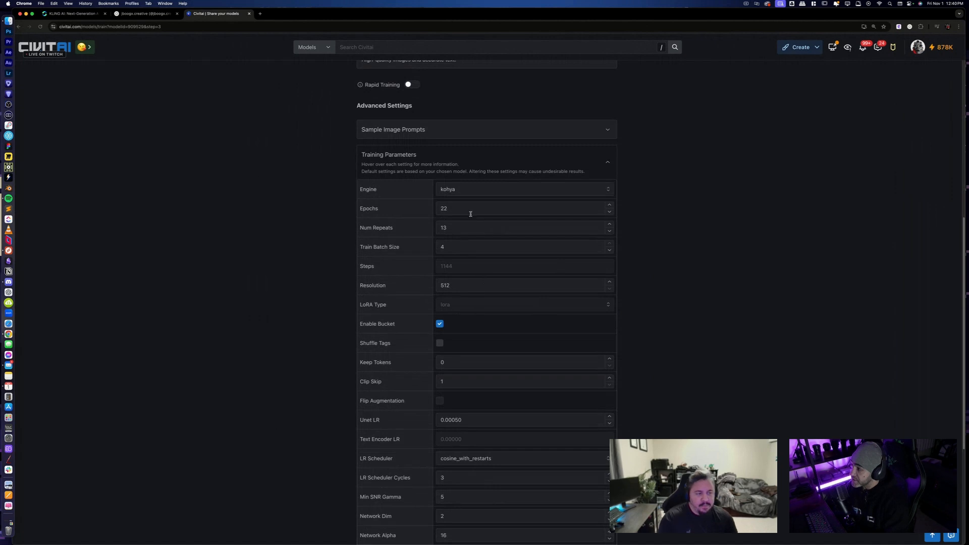
scroll(632, 307, down, 3)
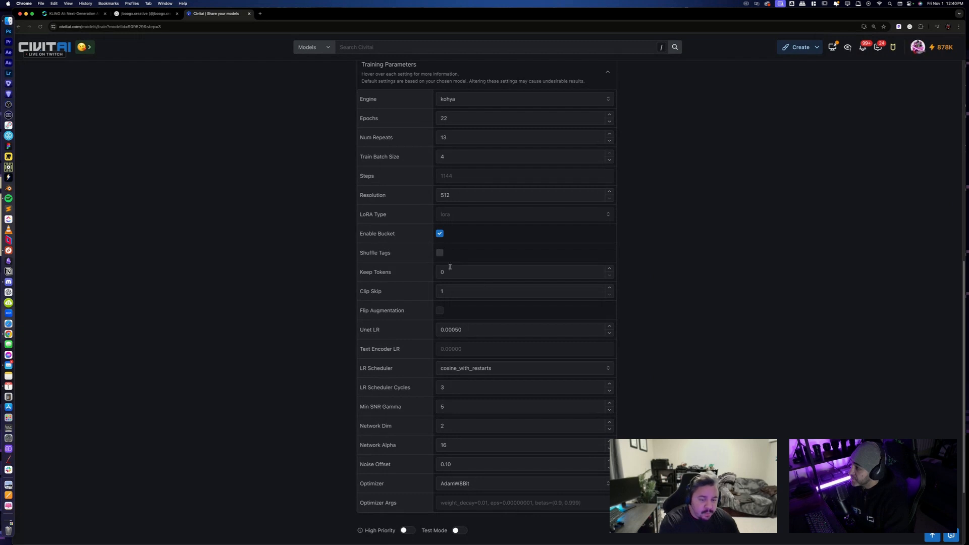
click(609, 269)
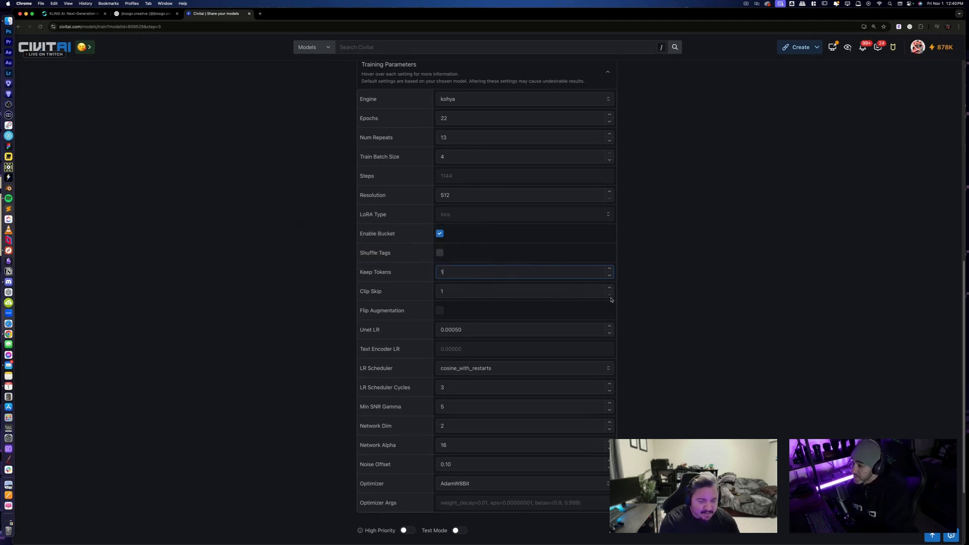
mouse_move(381, 271)
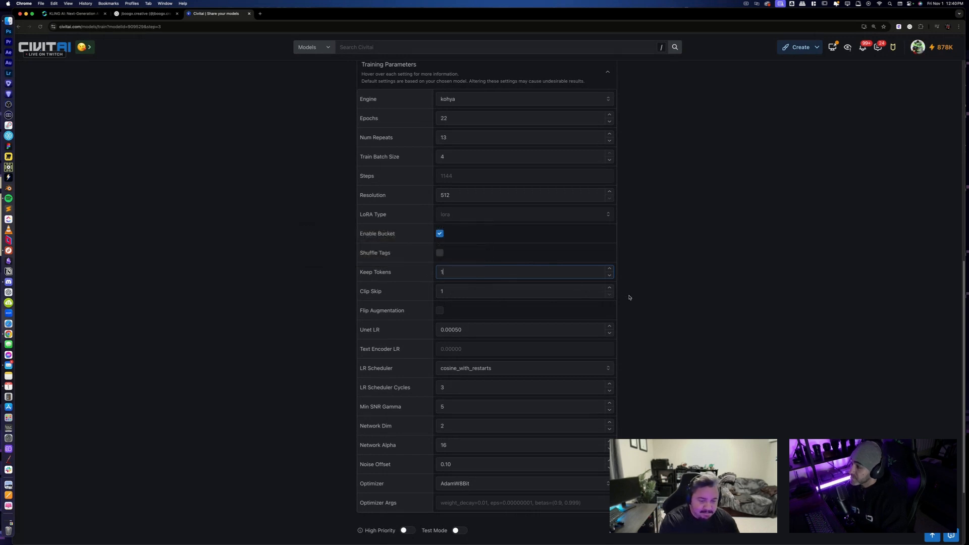
Try enabling Flip Augmentation in the training parameters, and turn it off again.
scroll(682, 360, down, 2)
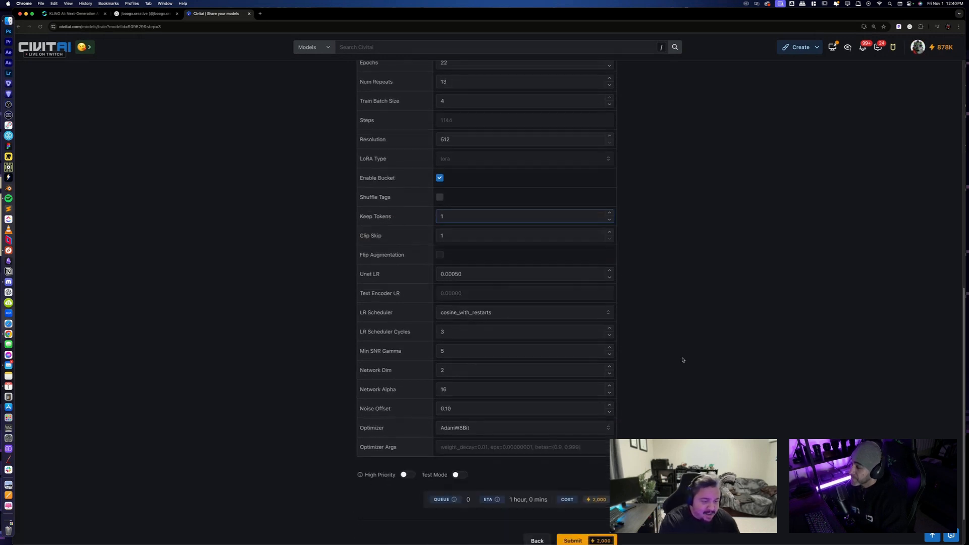
click(440, 255)
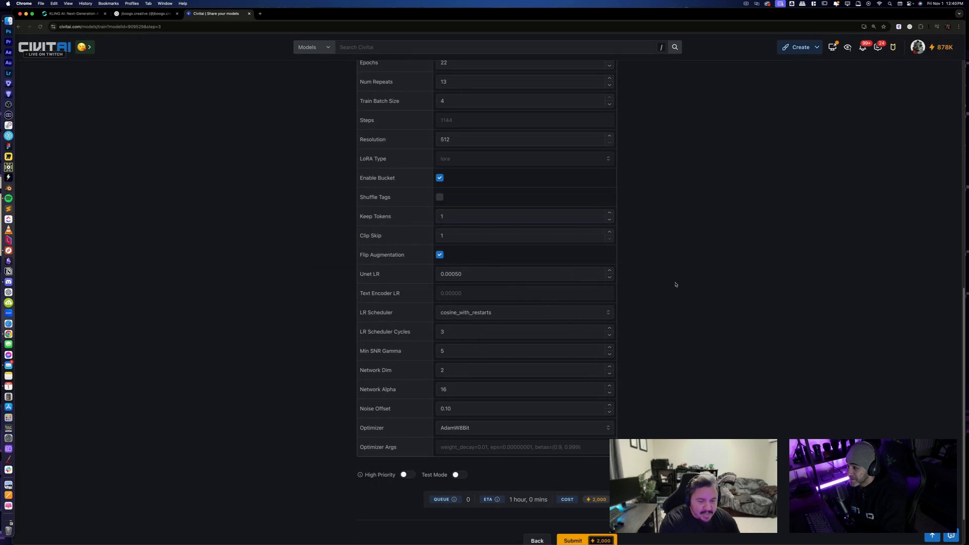
mouse_move(400, 255)
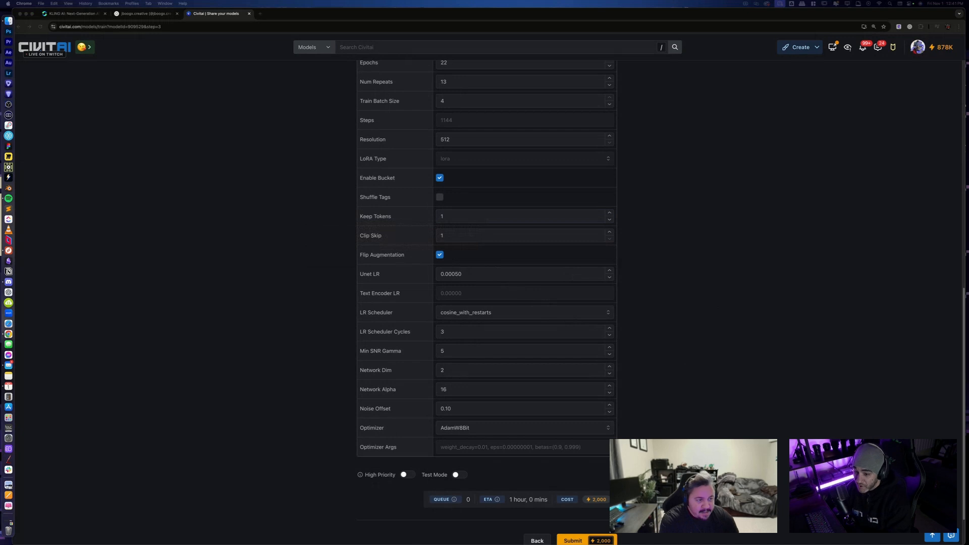
click(445, 257)
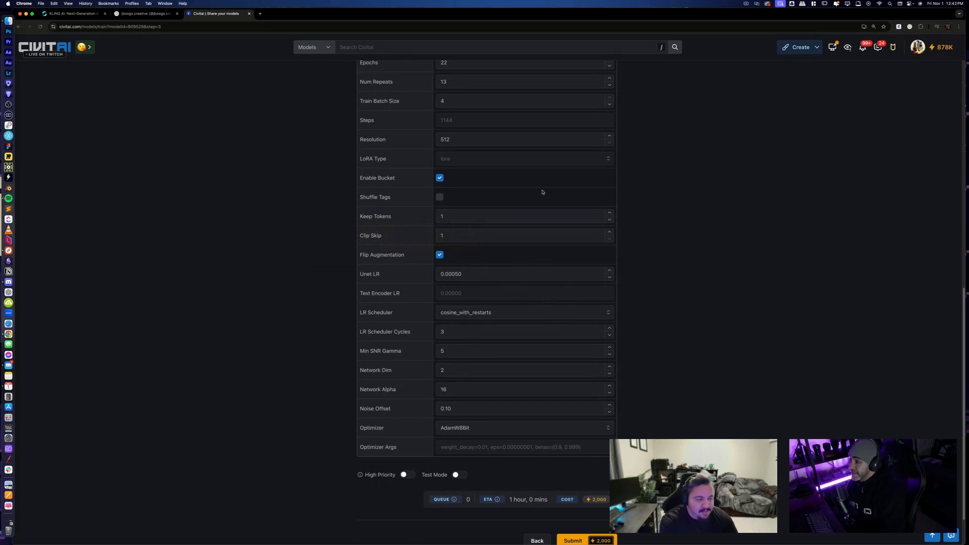
click(440, 254)
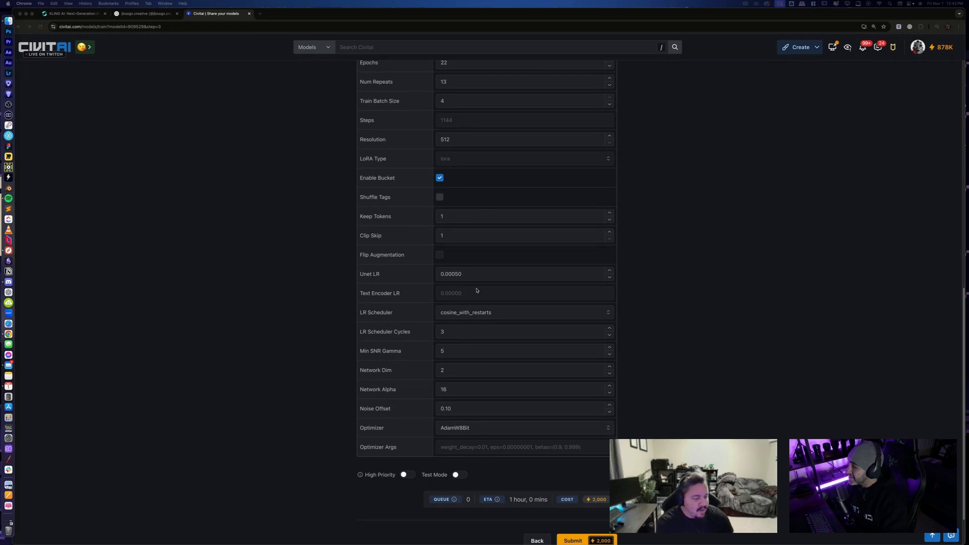
Review the training parameters, looking in particular at the Network Dim and Epochs settings.
scroll(476, 290, up, 3)
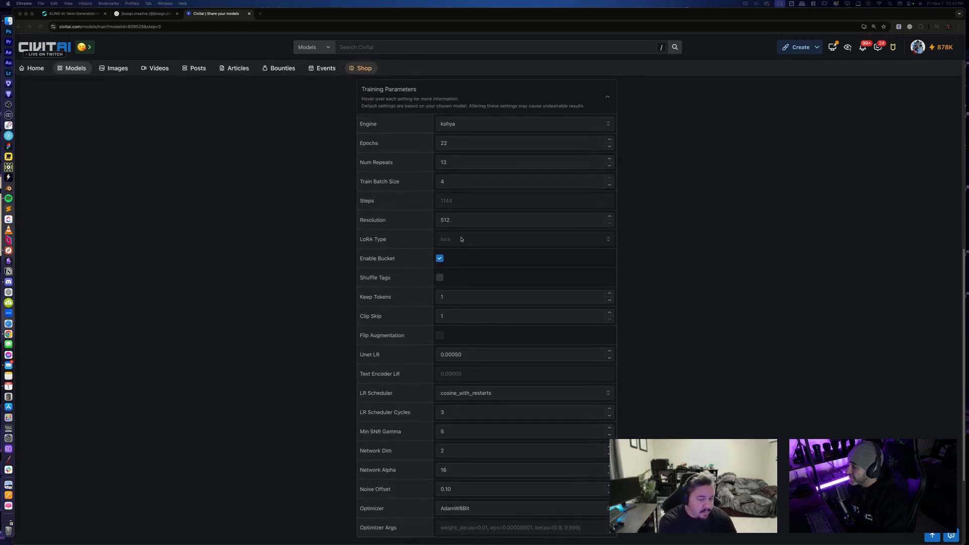
scroll(489, 279, down, 1)
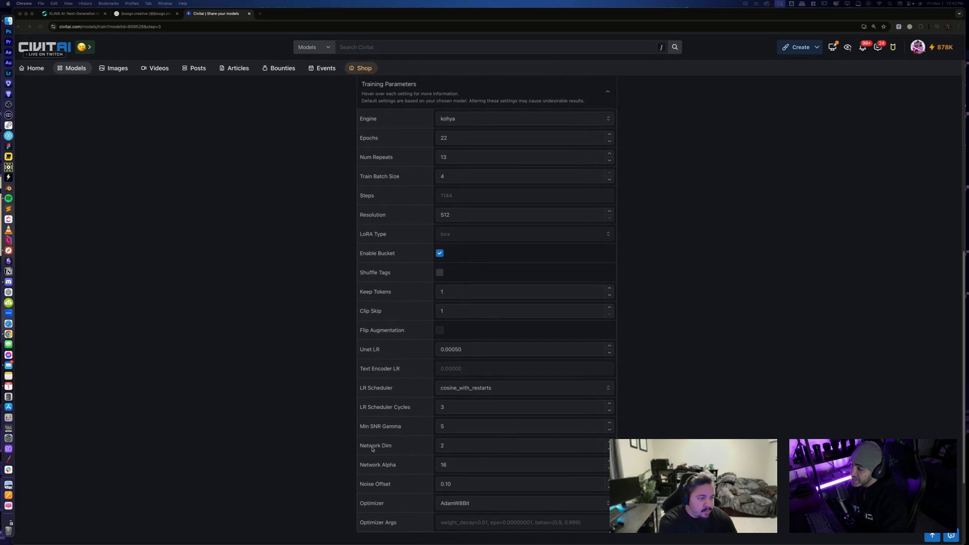
click(492, 450)
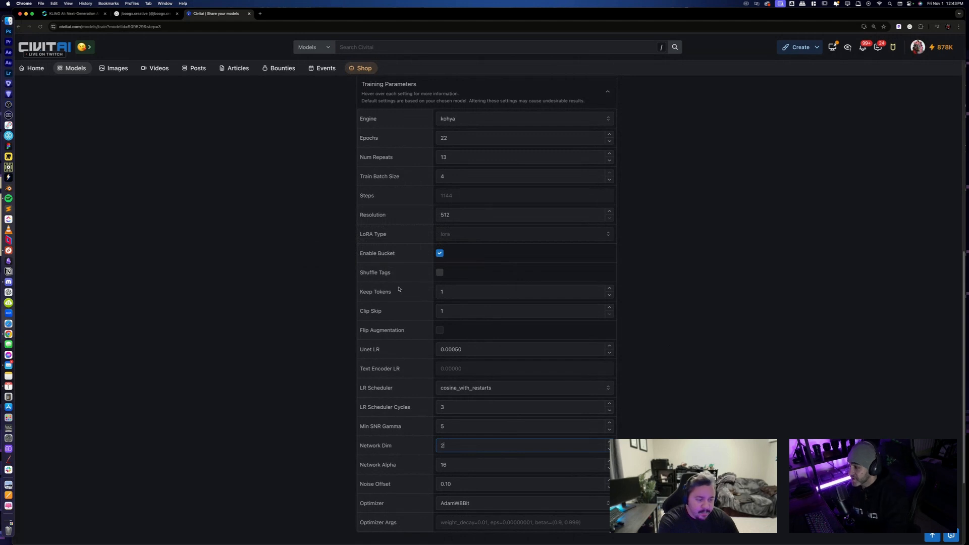
scroll(453, 208, up, 3)
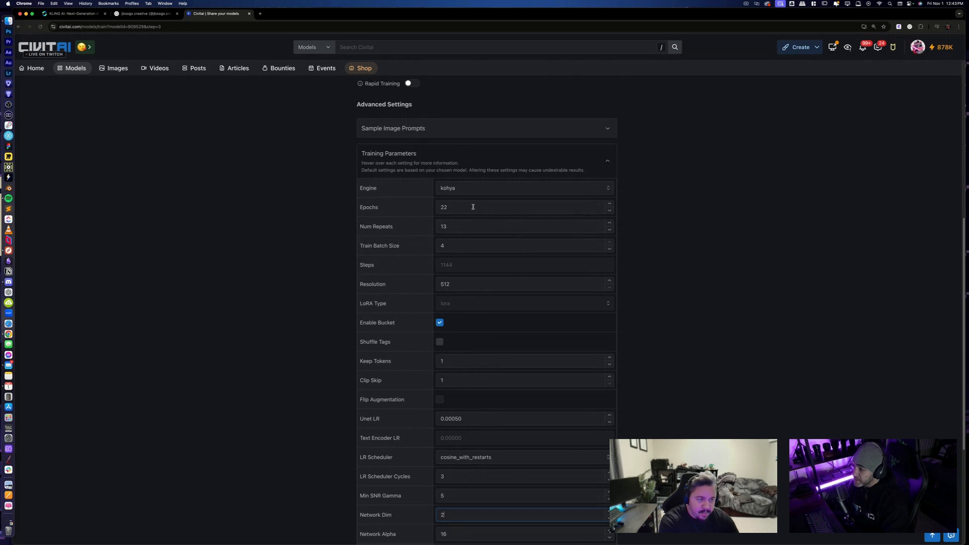
scroll(652, 398, down, 2)
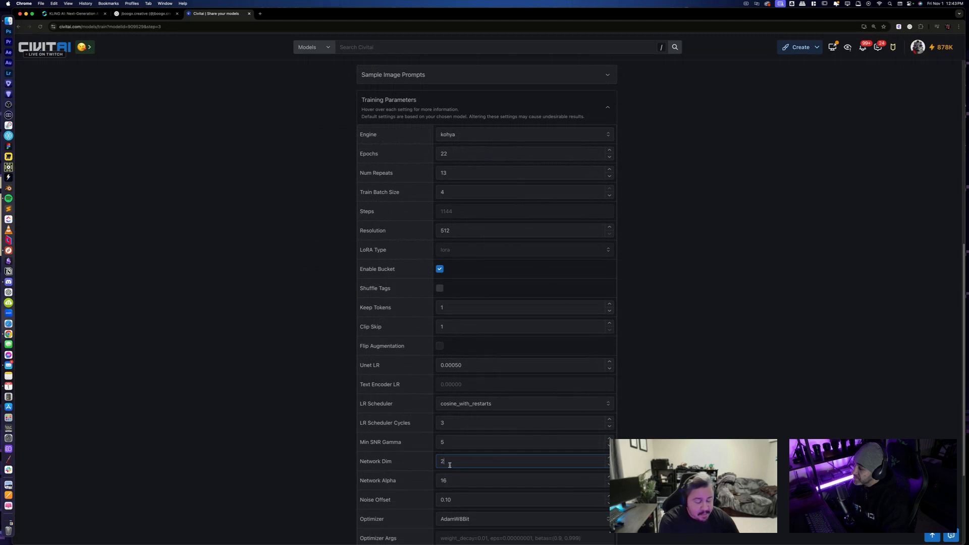
scroll(484, 302, down, 2)
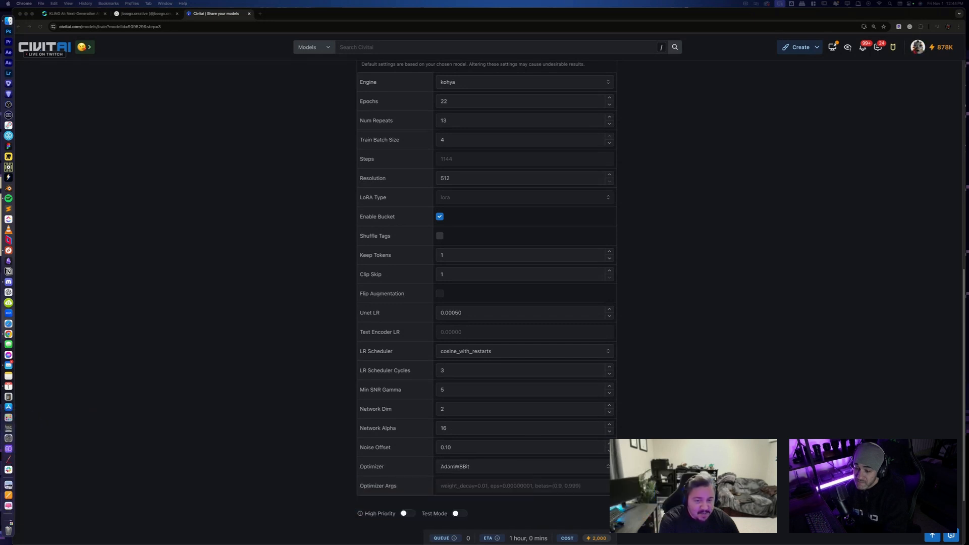
Set the training resolution to 1024.
scroll(690, 216, up, 6)
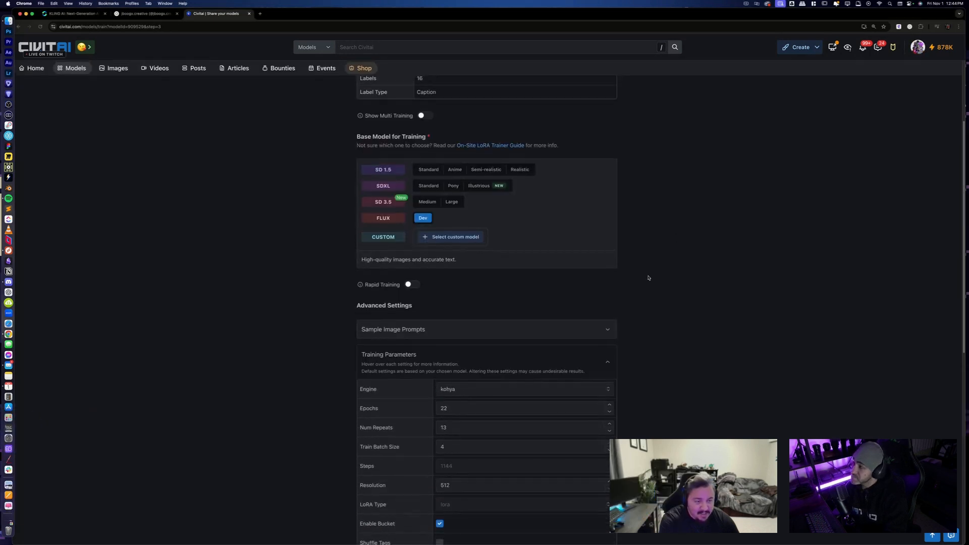
scroll(642, 287, down, 3)
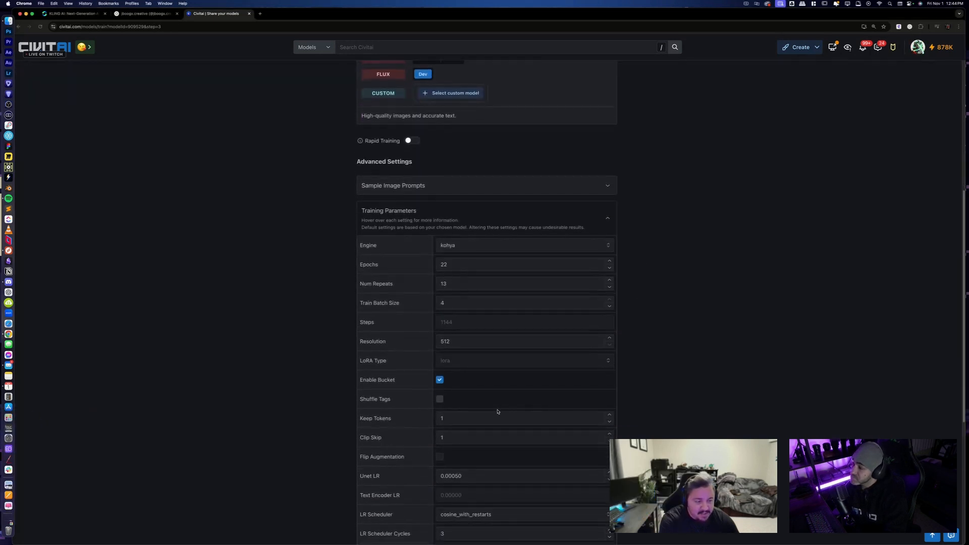
scroll(497, 411, down, 3)
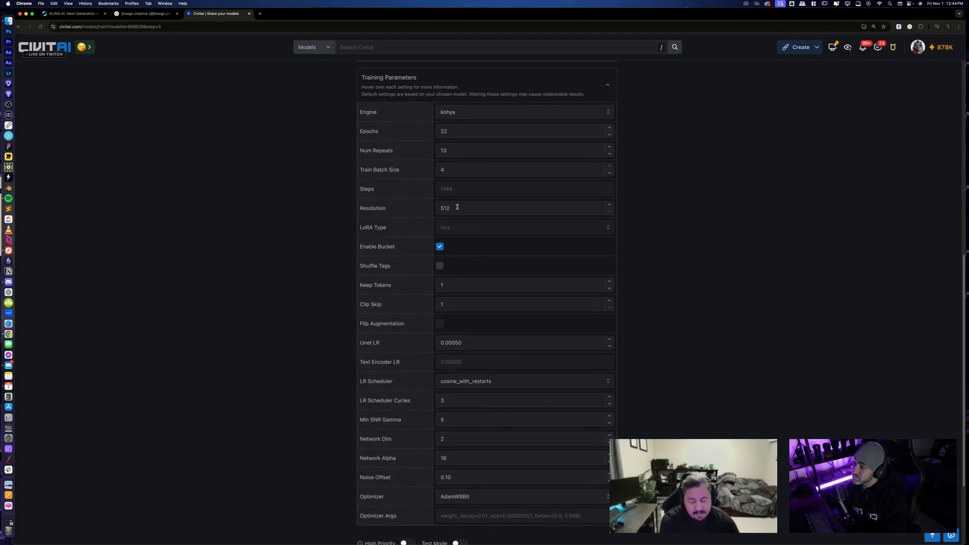
double_click(457, 207)
text(1)
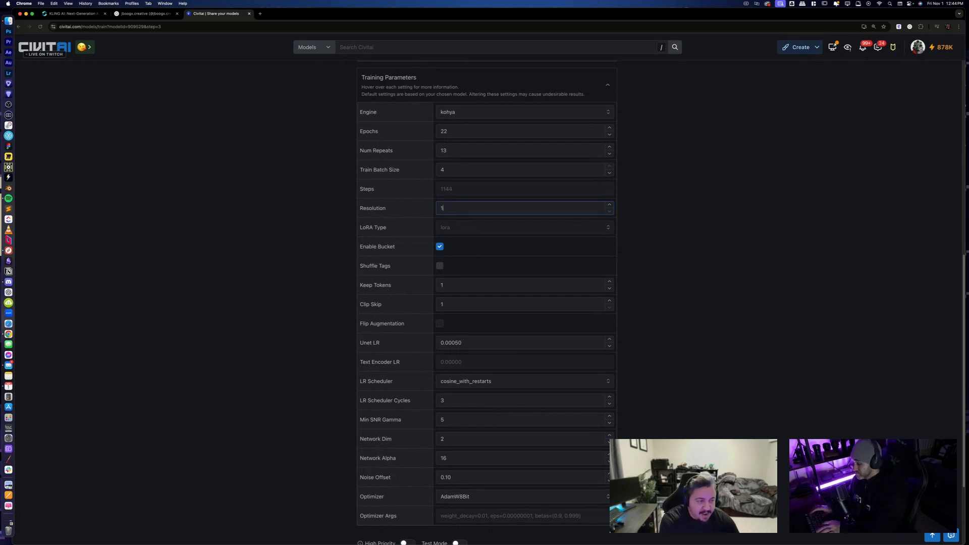
text(024)
click(684, 255)
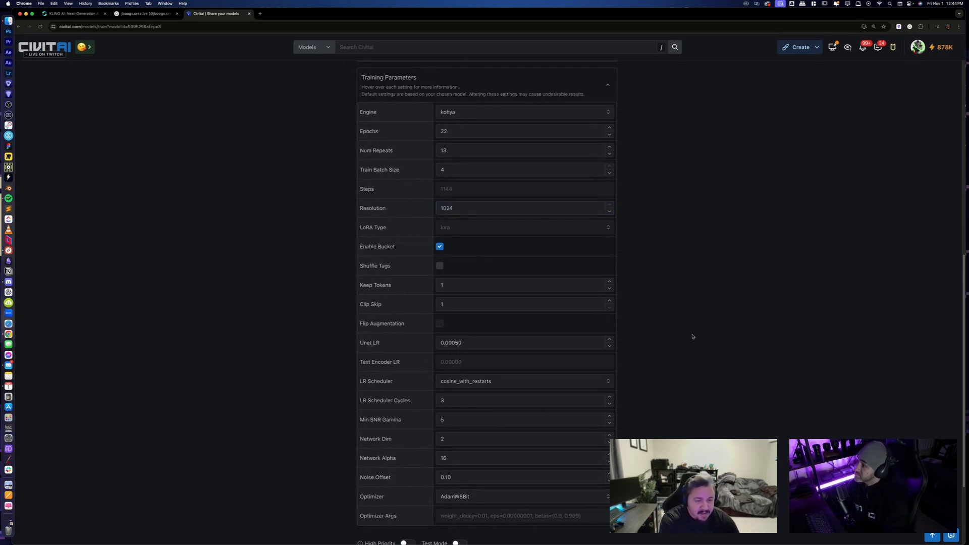
Set Network Dim to 8.
click(452, 436)
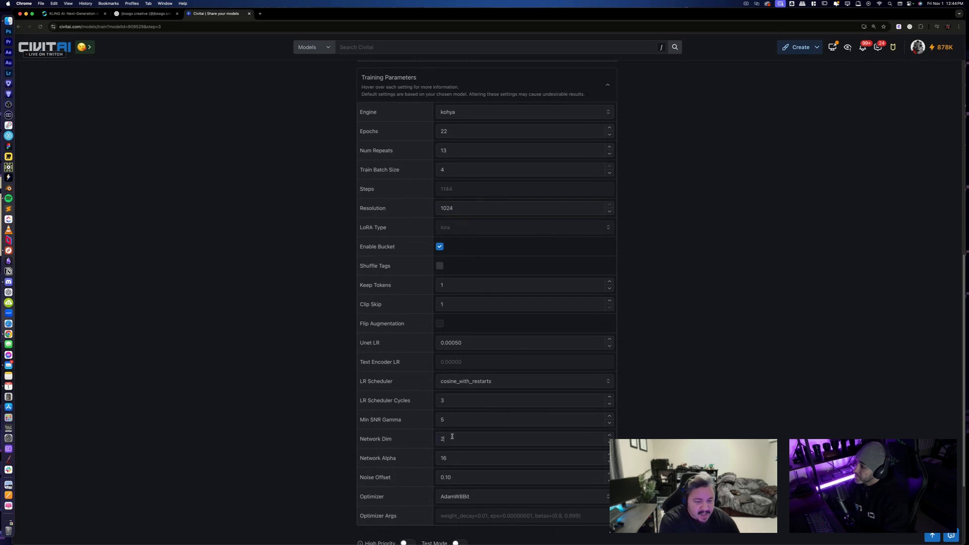
drag(452, 436, 440, 437)
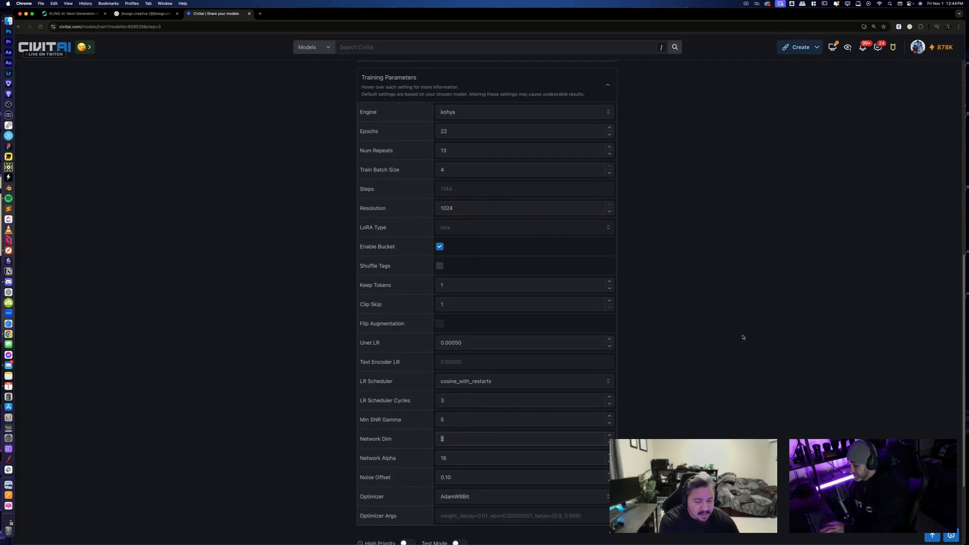
text(8)
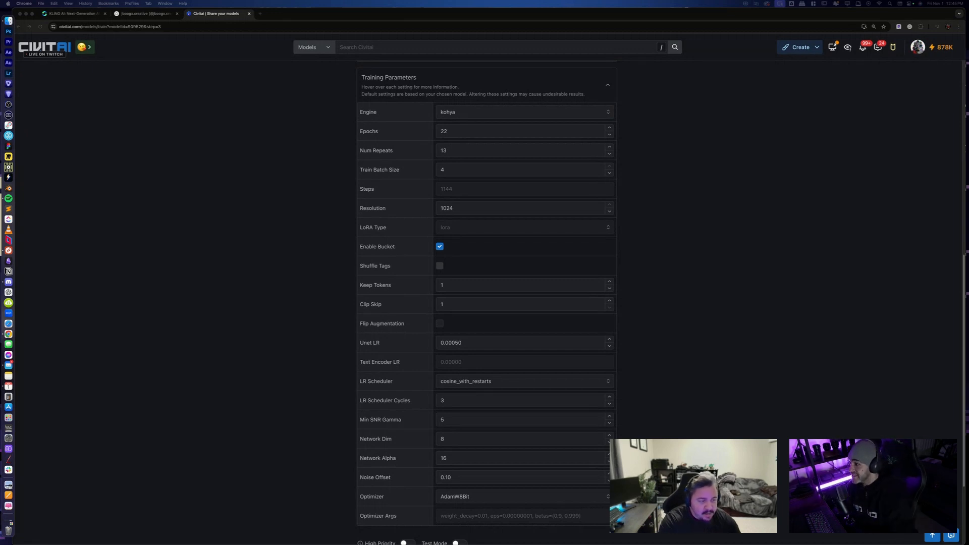
Review the complete training setup with its estimated time and Buzz cost, and enable High Priority for the training.
scroll(547, 352, up, 10)
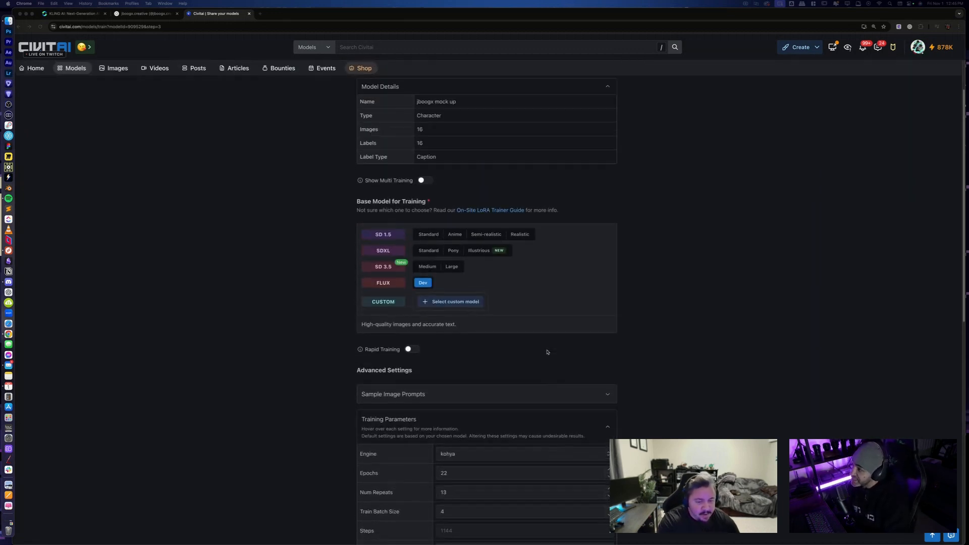
scroll(548, 352, down, 14)
scroll(550, 347, up, 1)
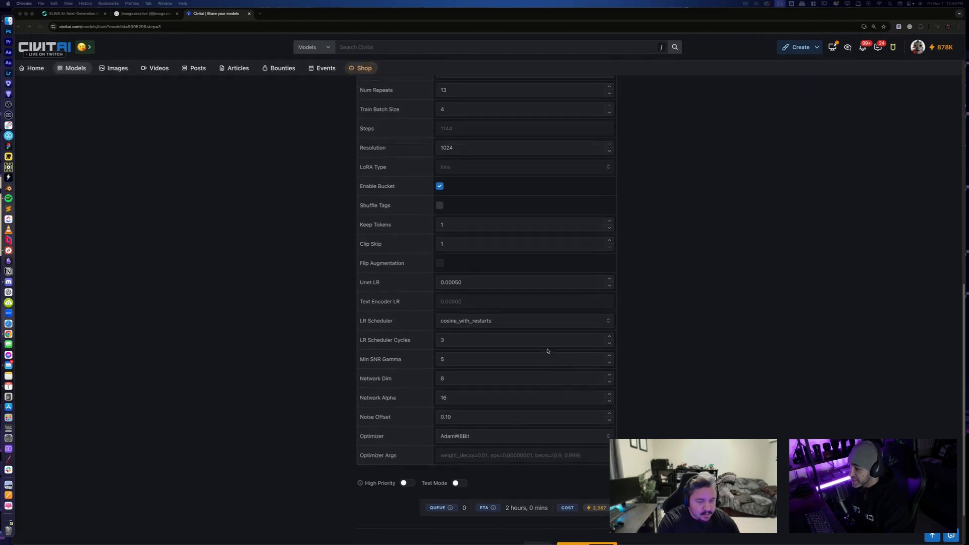
scroll(550, 347, up, 2)
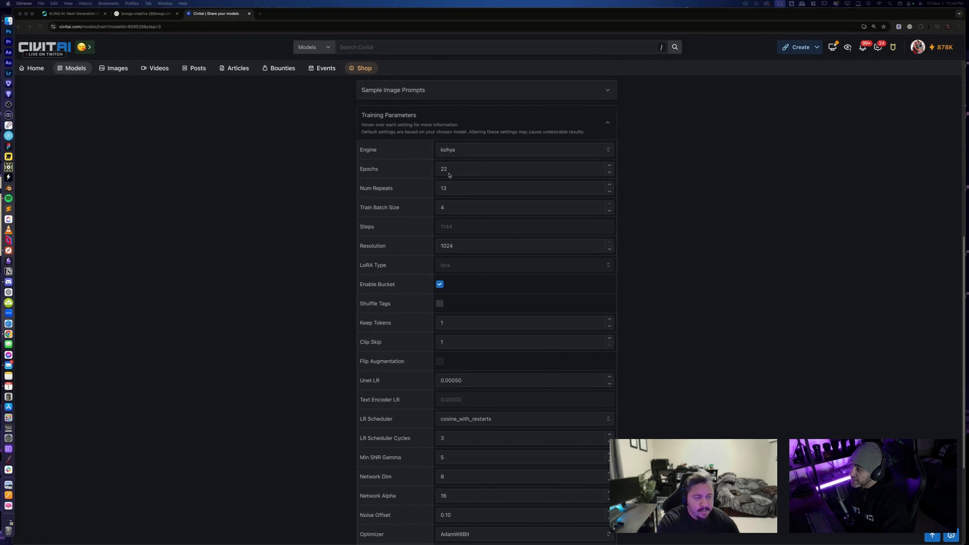
scroll(703, 295, down, 1)
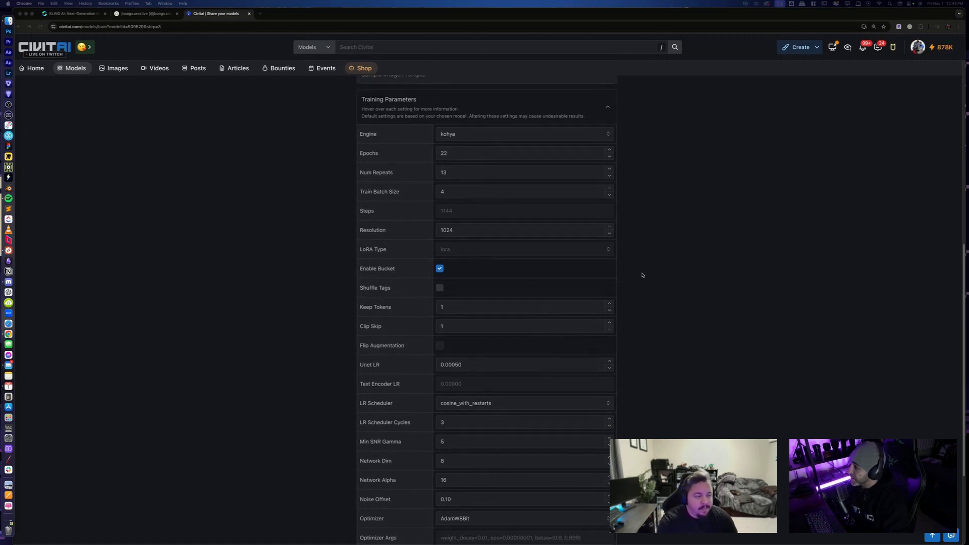
scroll(690, 339, down, 2)
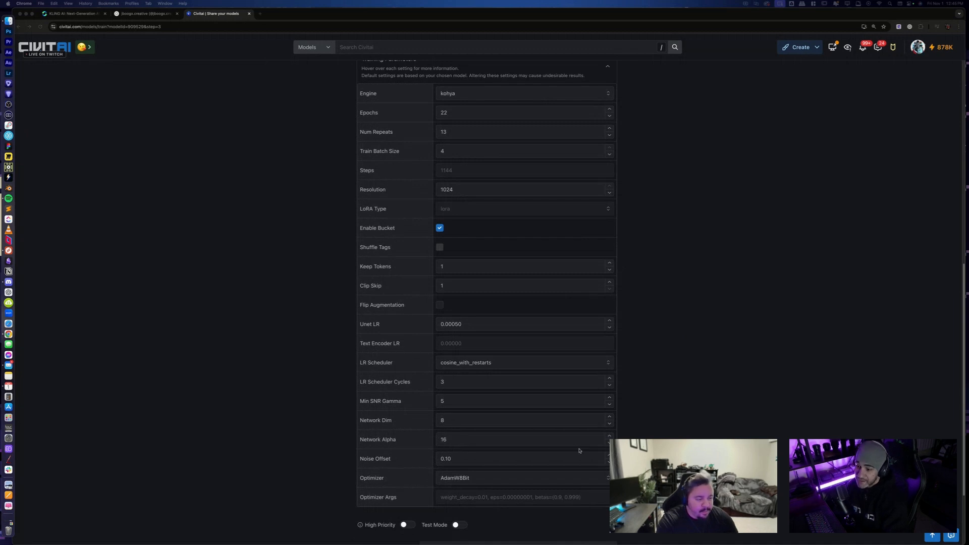
scroll(601, 460, down, 5)
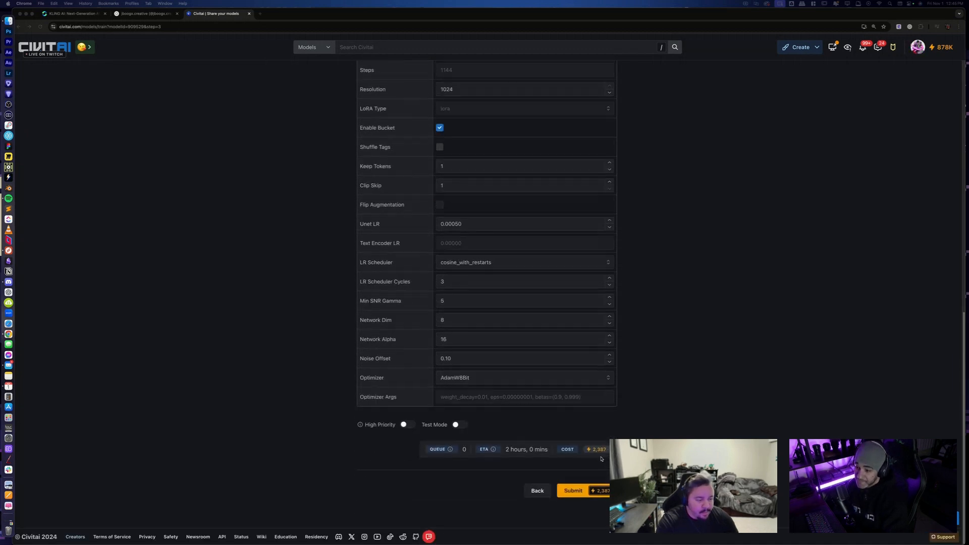
click(407, 424)
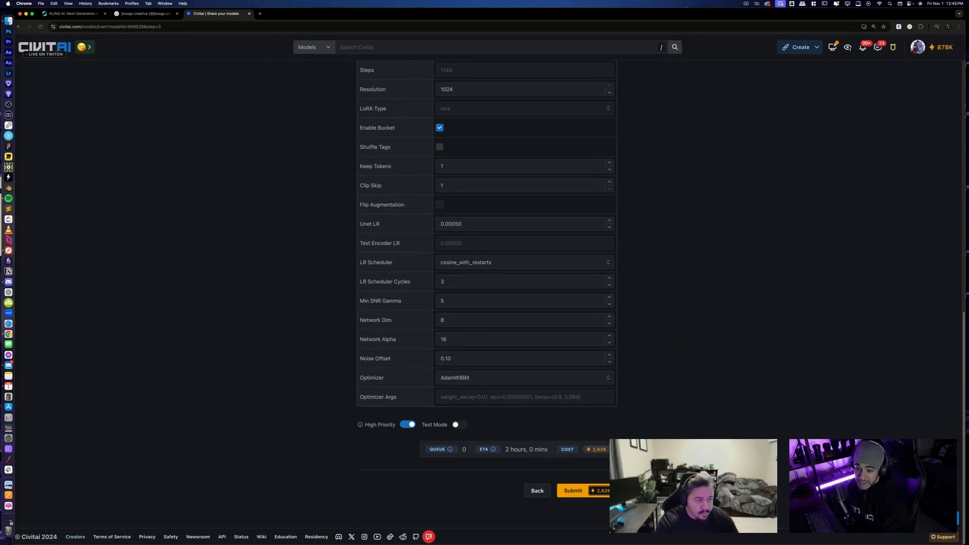
Submit the training run and confirm the Buzz transaction.
click(572, 491)
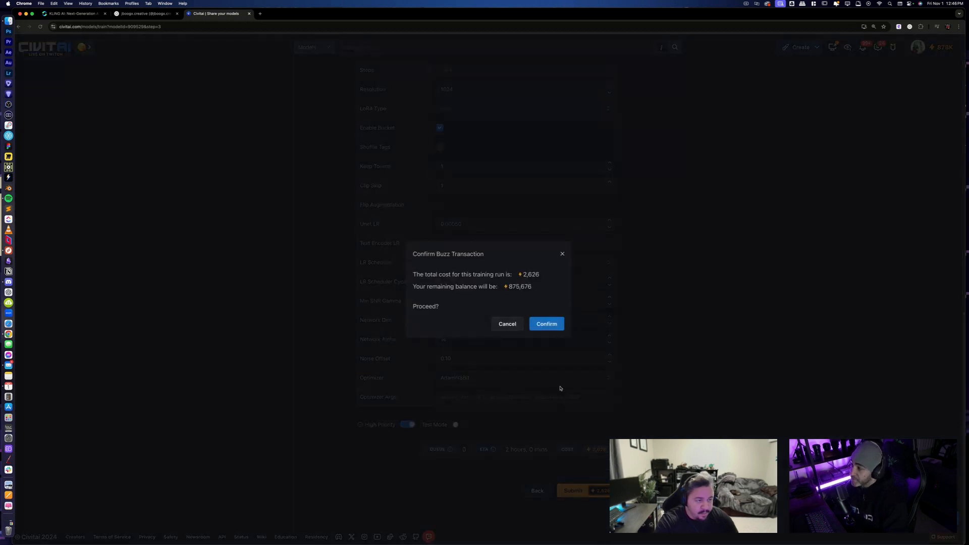
click(540, 325)
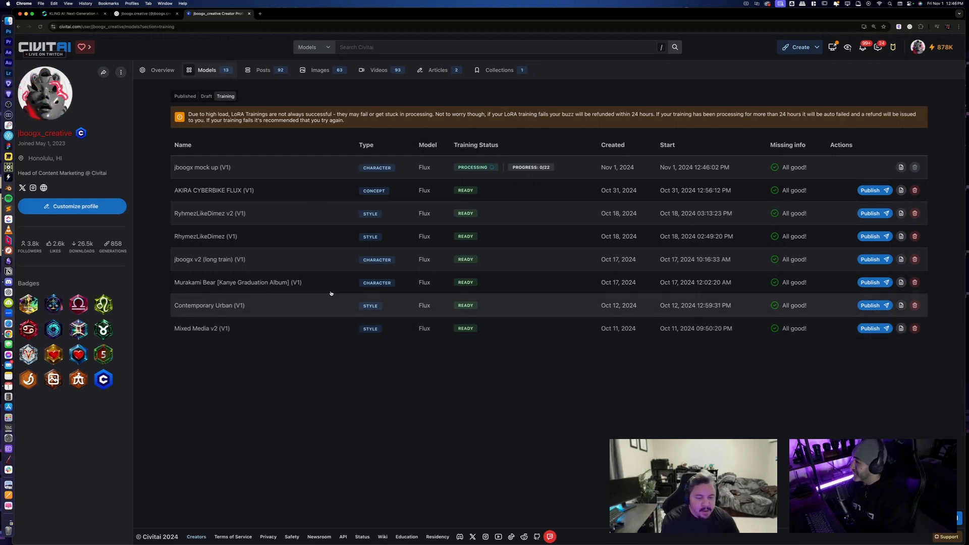
Open the Murakami Bear [Kanye Graduation Album] training results and review the sample images of its epochs.
click(273, 282)
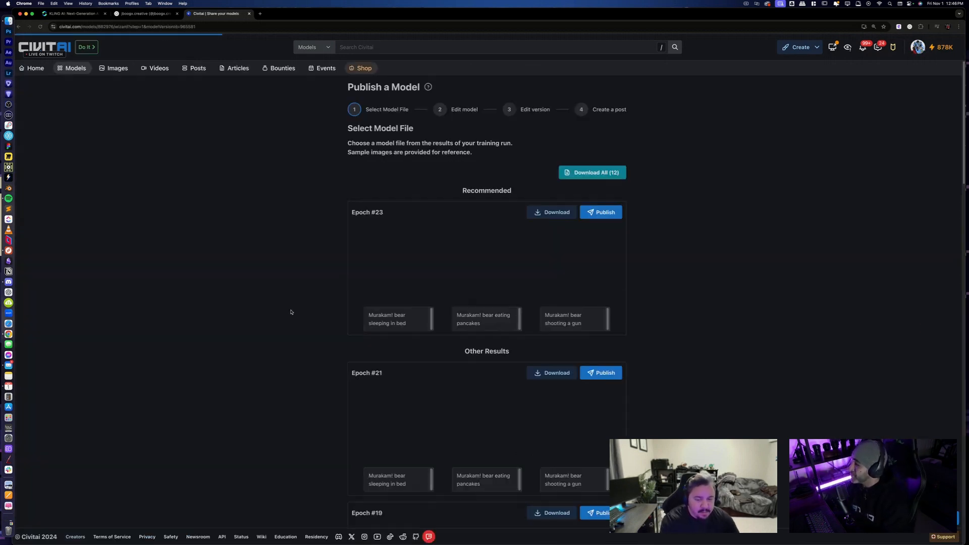
scroll(607, 386, down, 3)
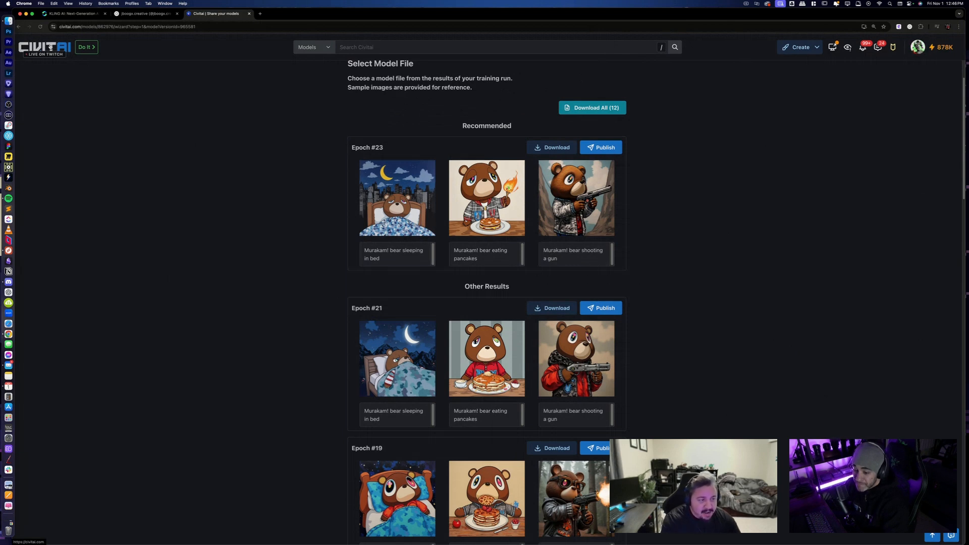
Return to the Civitai home page, pause the live stream there and browse the featured images and models.
click(44, 48)
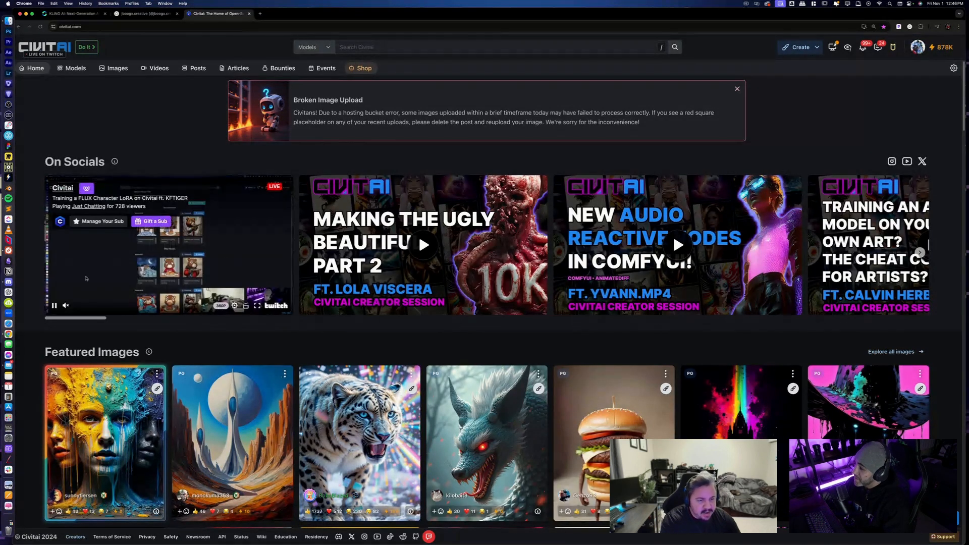
click(55, 305)
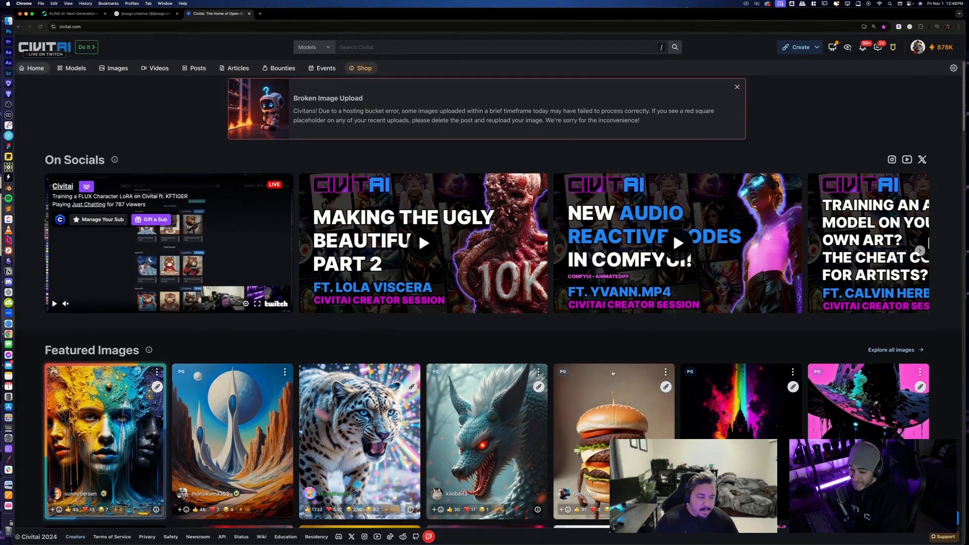
scroll(689, 255, down, 3)
scroll(619, 371, down, 3)
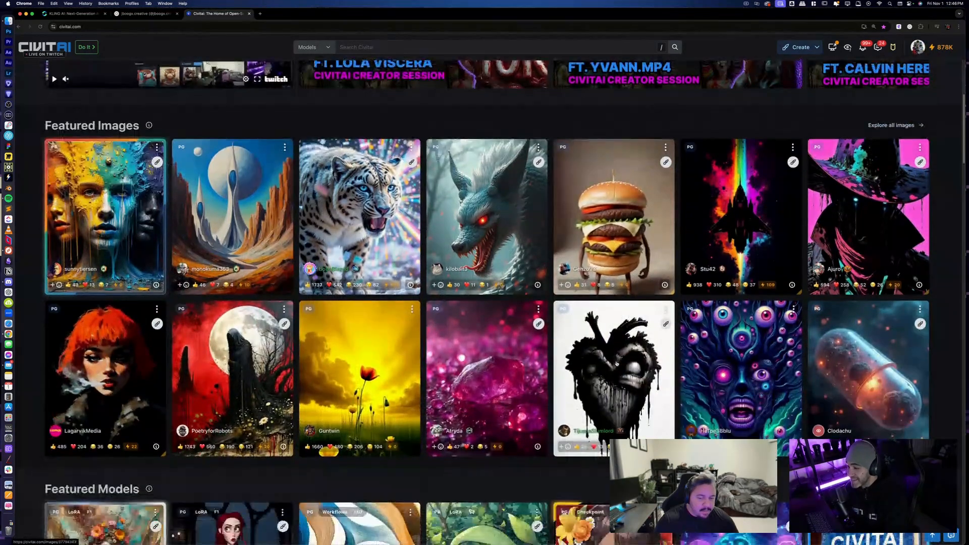
scroll(619, 370, down, 1)
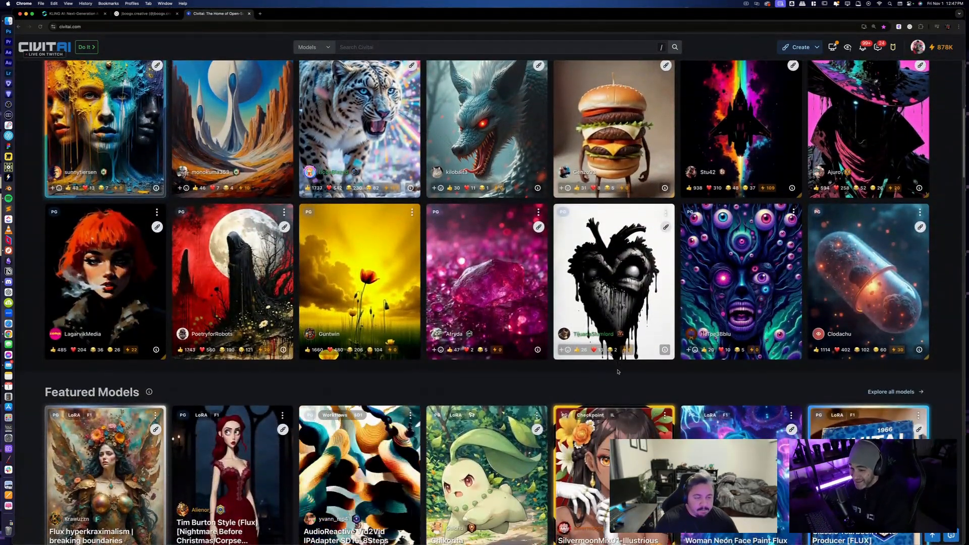
scroll(618, 371, up, 5)
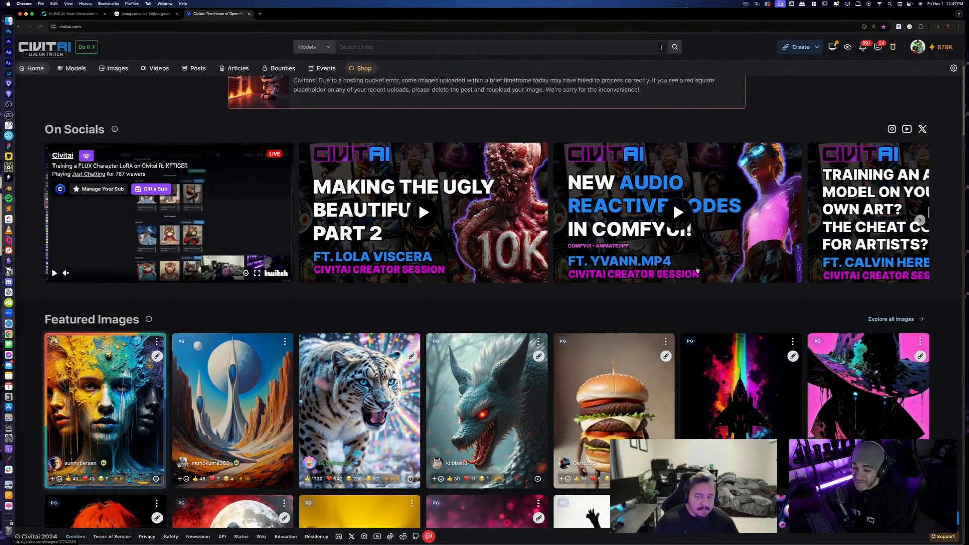
Open your own Civitai profile page.
click(918, 47)
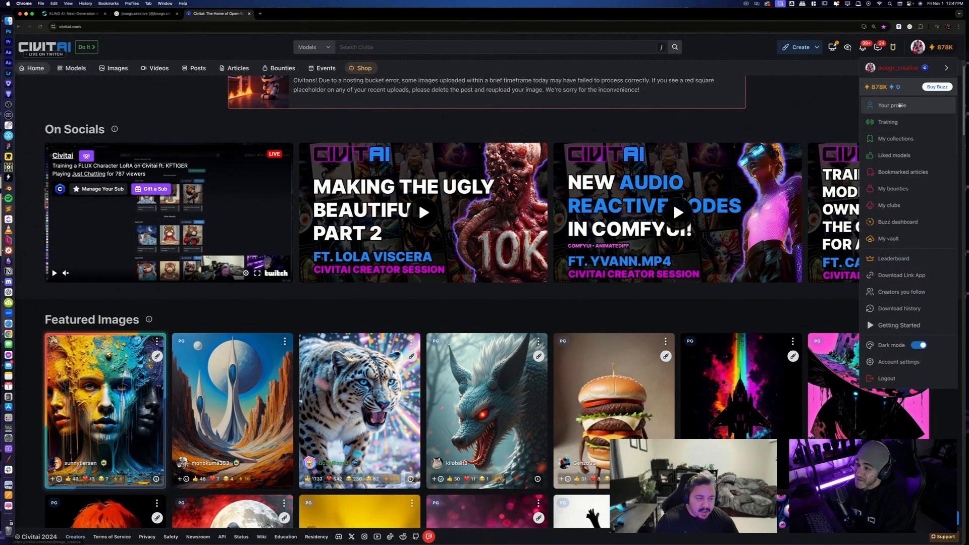
click(897, 105)
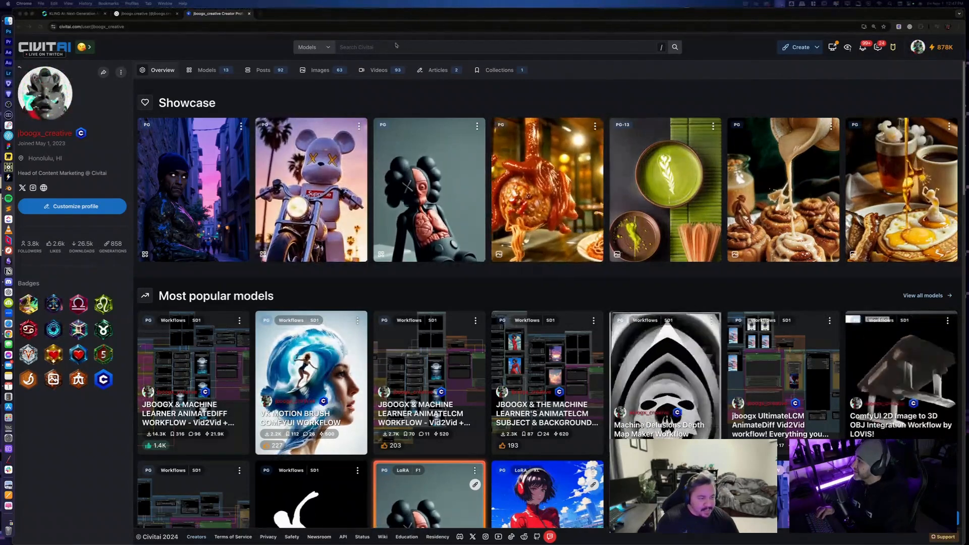
key(super+t)
text(https://civitai.com/images/37810677)
key(Return)
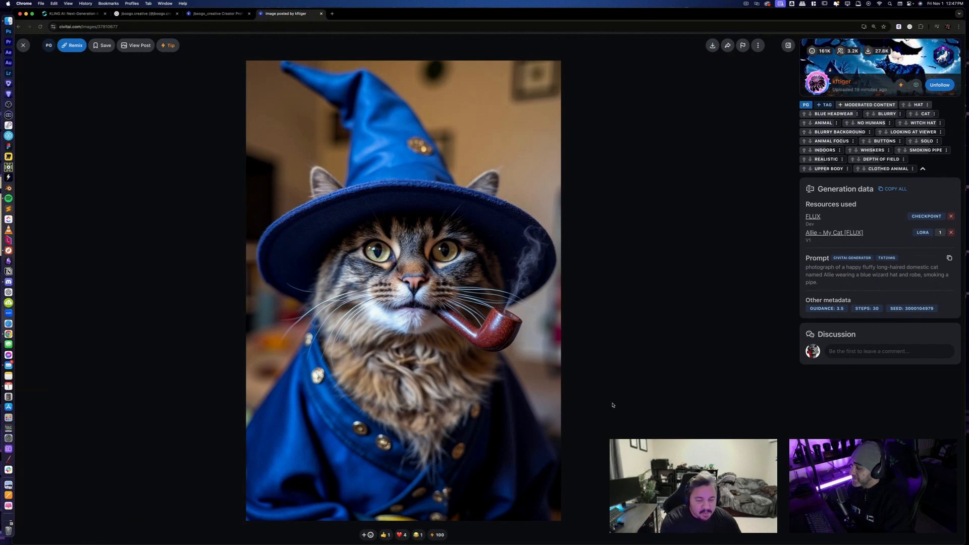
Open the page of the Allie - My Cat [FLUX] LoRA used for the wizard cat image and examine its gallery.
click(839, 233)
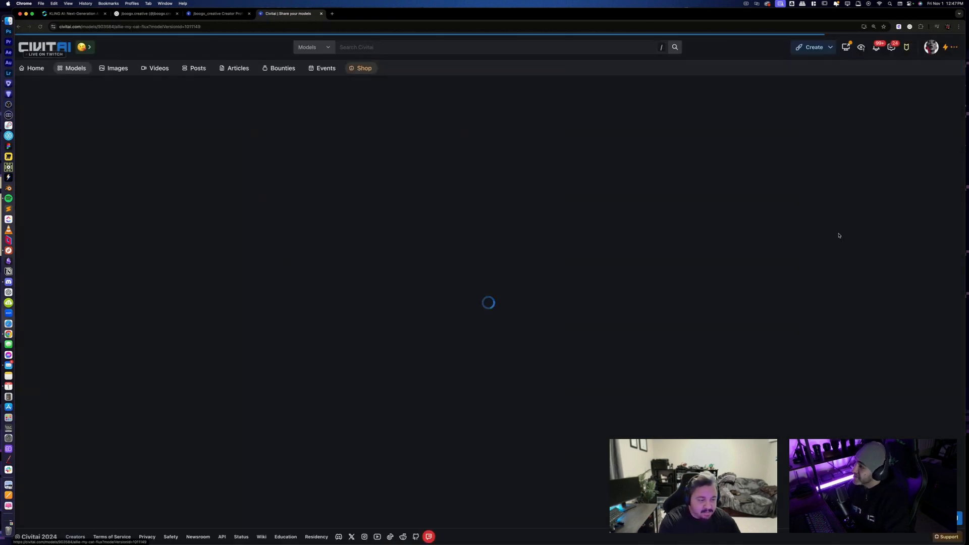
scroll(551, 294, down, 10)
scroll(552, 294, down, 10)
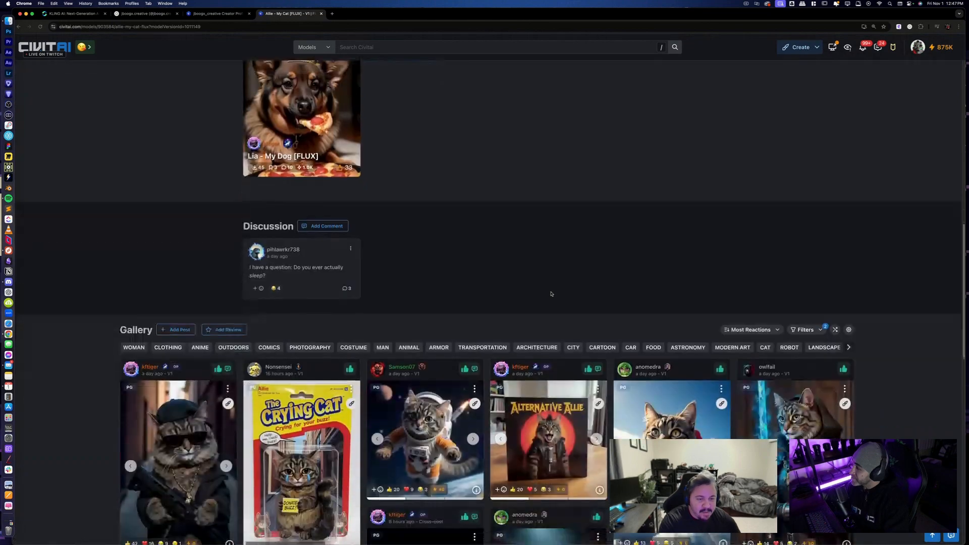
scroll(496, 102, up, 1)
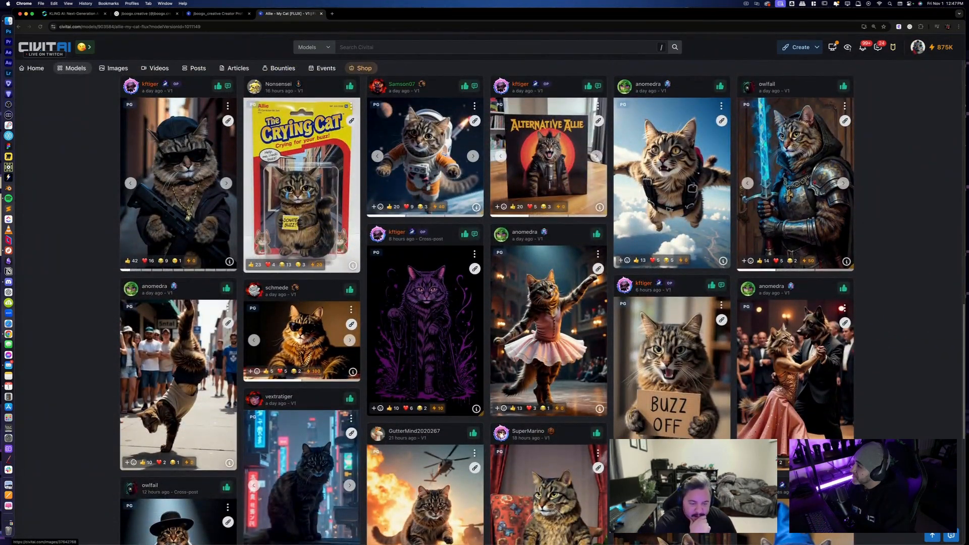
scroll(445, 235, down, 9)
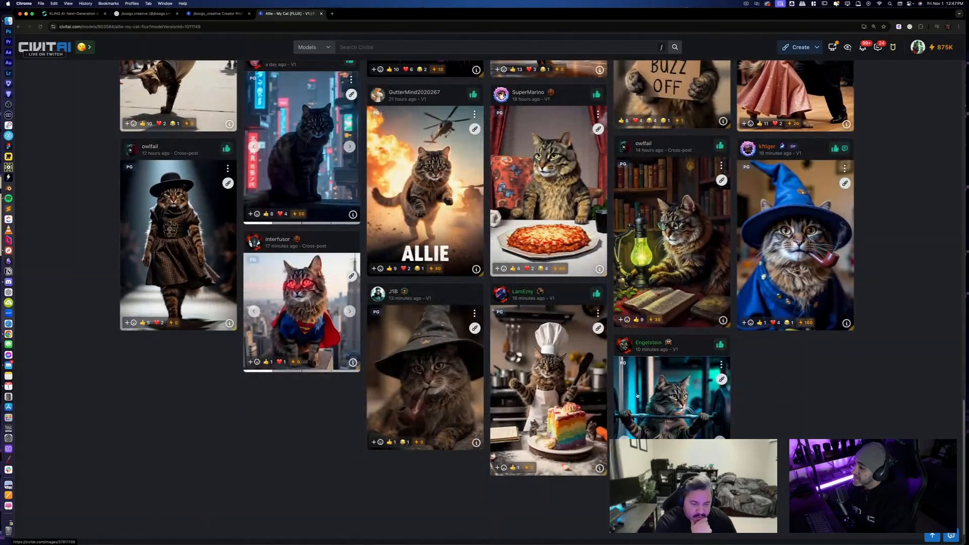
View the weightlifting cat post from the gallery and look through its images, returning to the second one.
click(679, 418)
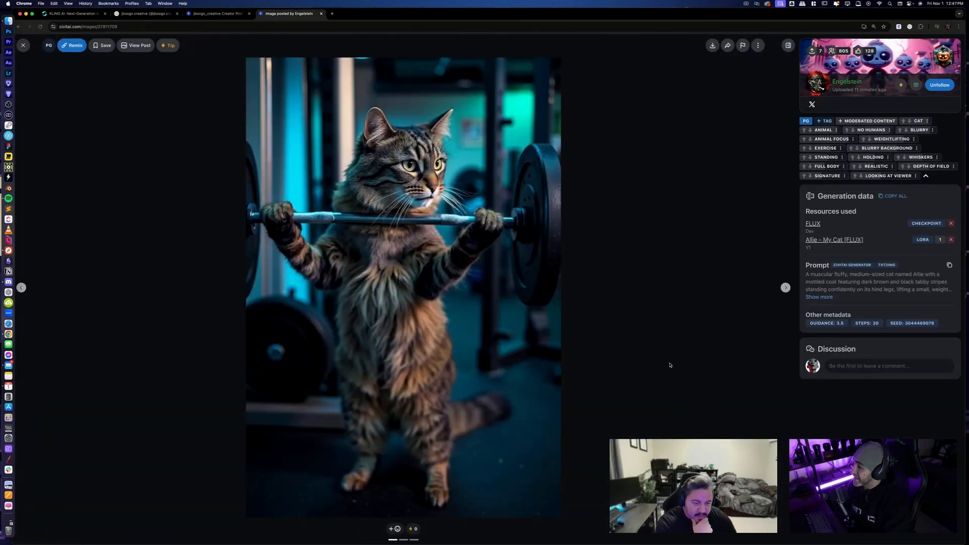
key(Right)
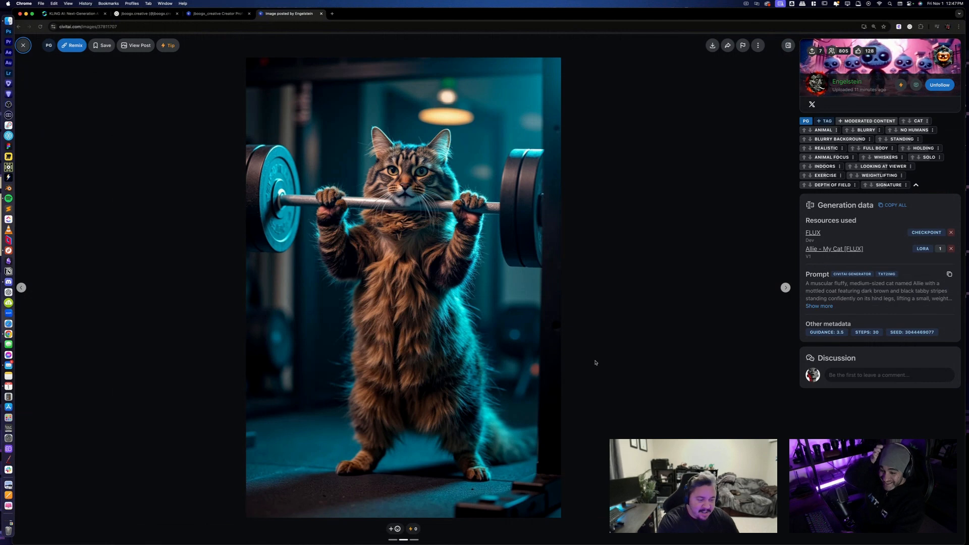
key(Right)
key(Left)
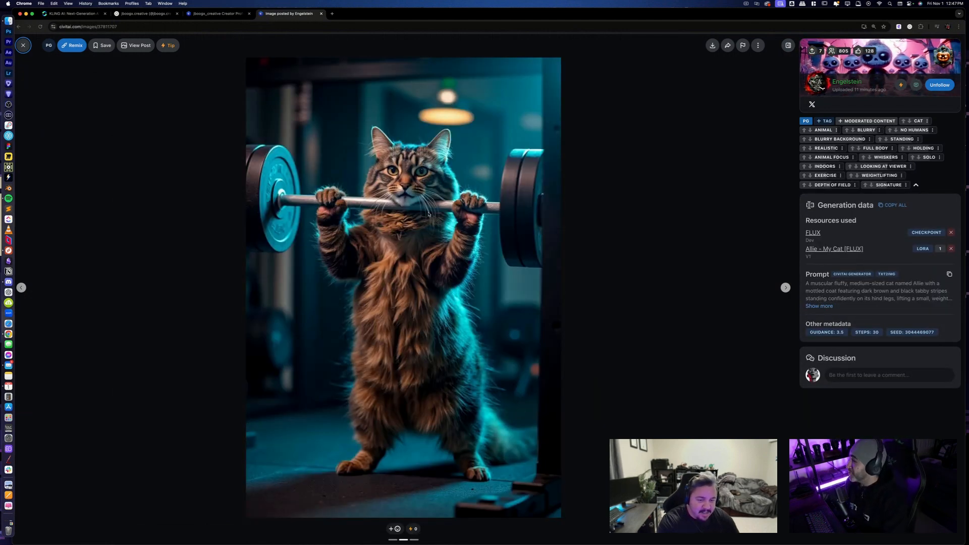
Download the second weightlifting cat image and show the downloaded file in its folder.
right_click(401, 243)
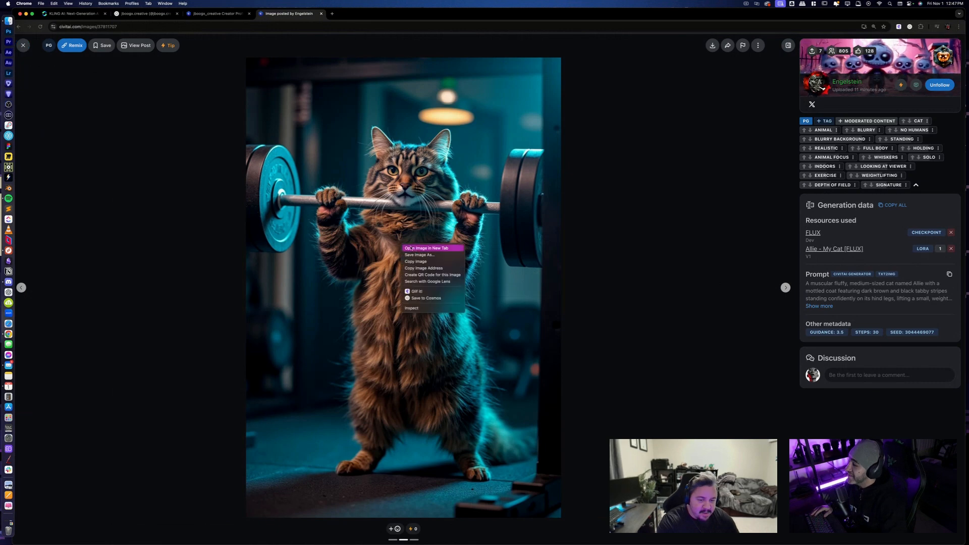
click(420, 248)
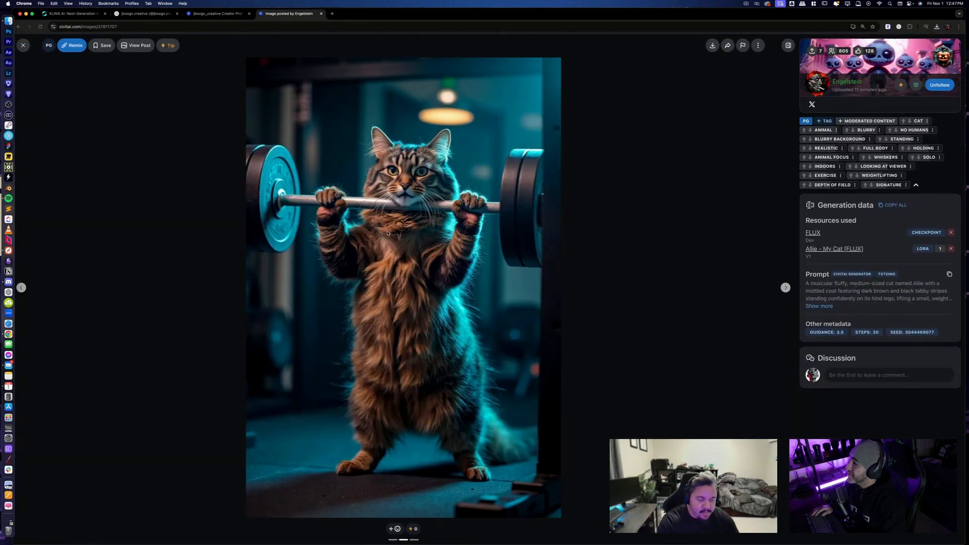
right_click(389, 232)
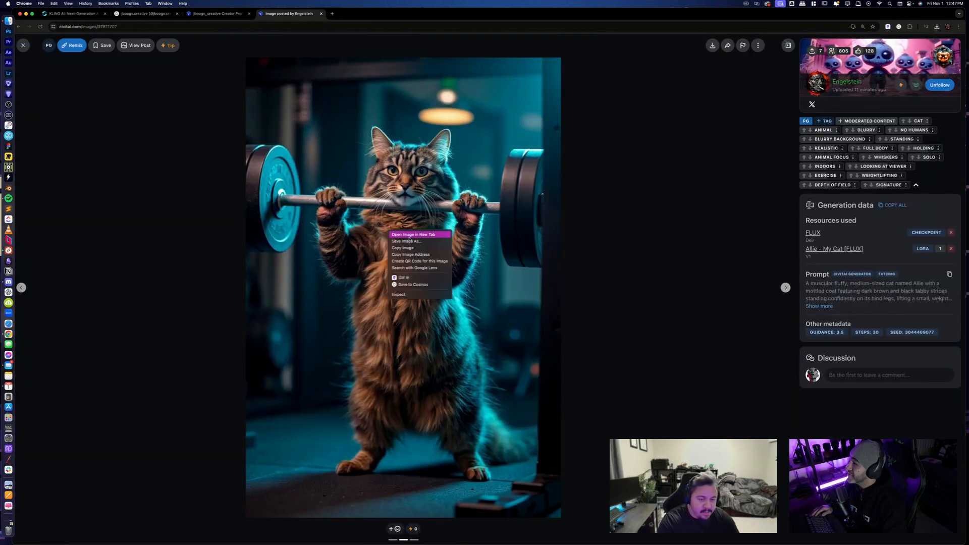
click(395, 234)
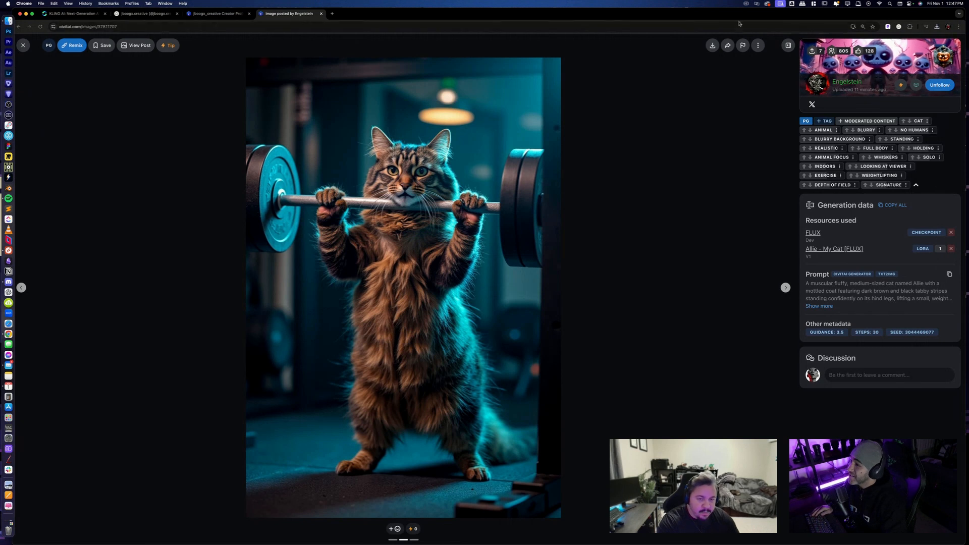
click(936, 27)
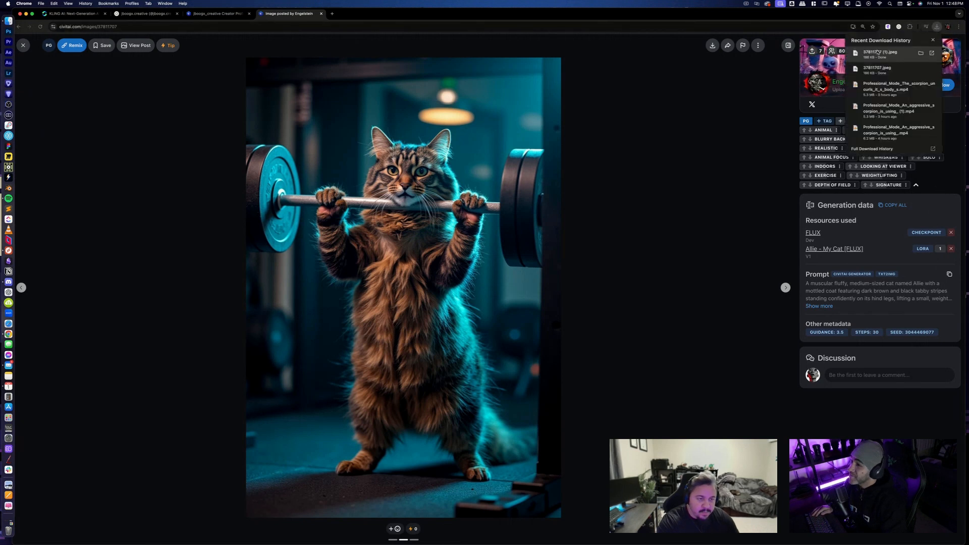
click(921, 53)
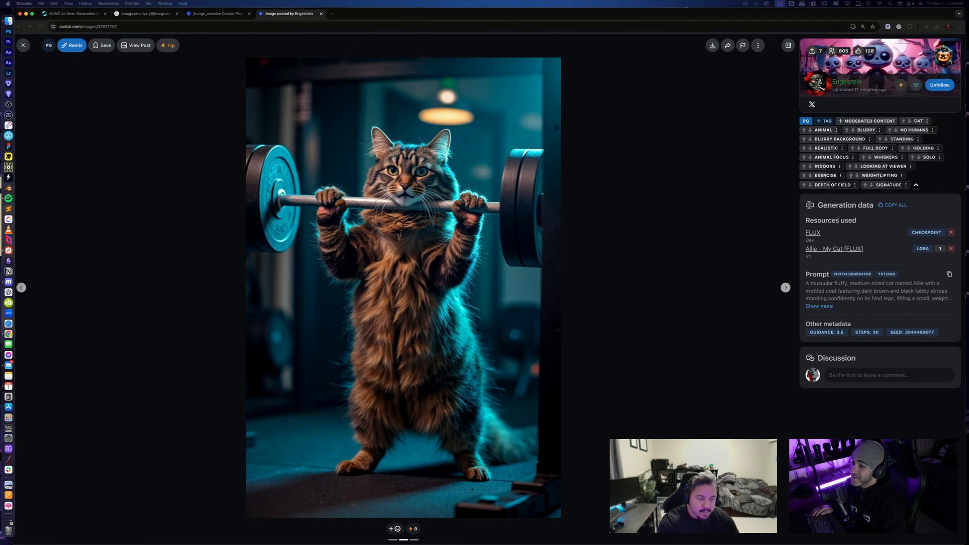
Open hailuoai.video in a new tab and generate a video from the downloaded weightlifting cat image, without a text prompt.
click(332, 14)
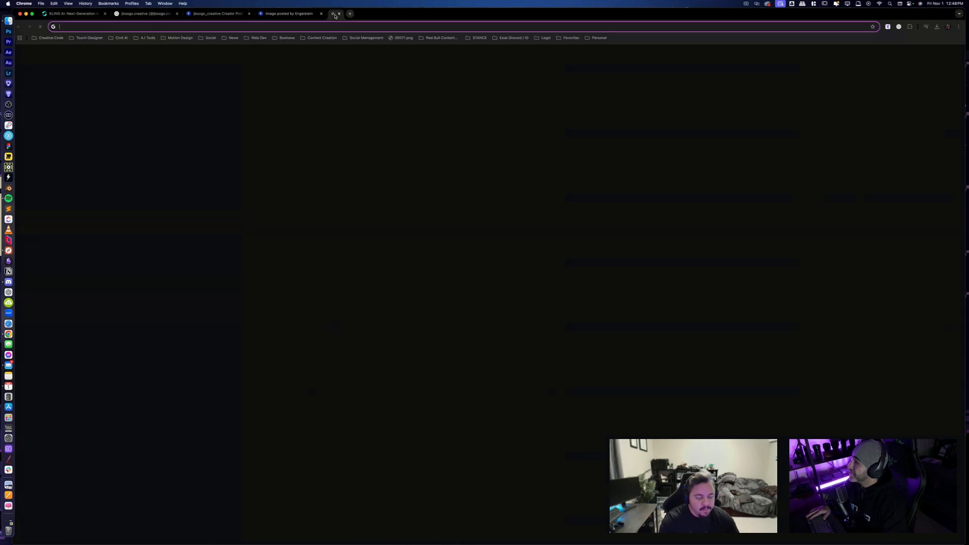
text(hailuoai.video)
key(Return)
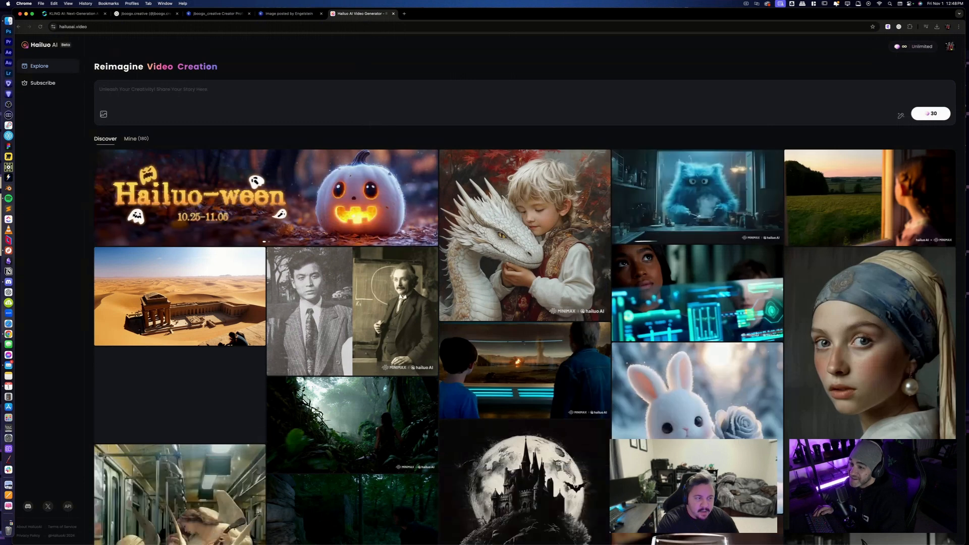
drag(877, 303, 241, 131)
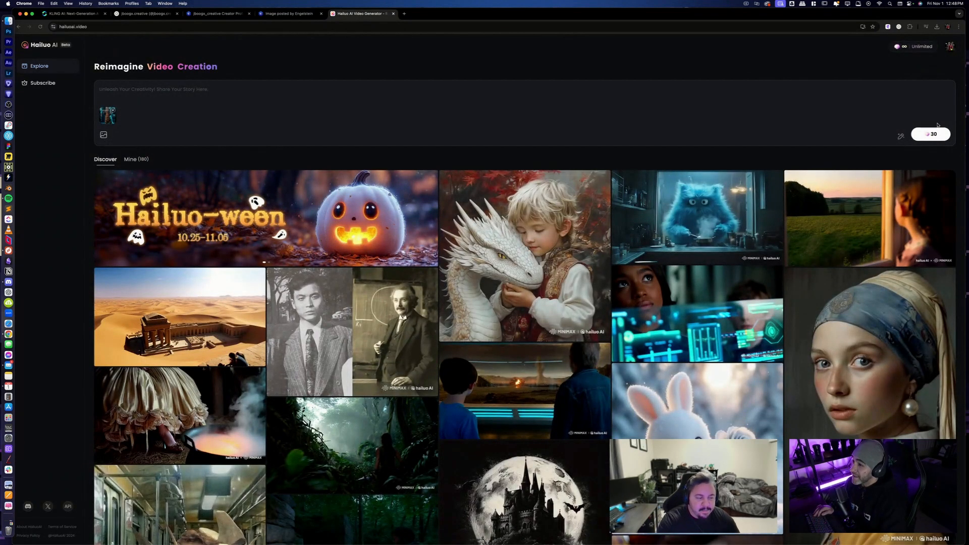
click(926, 133)
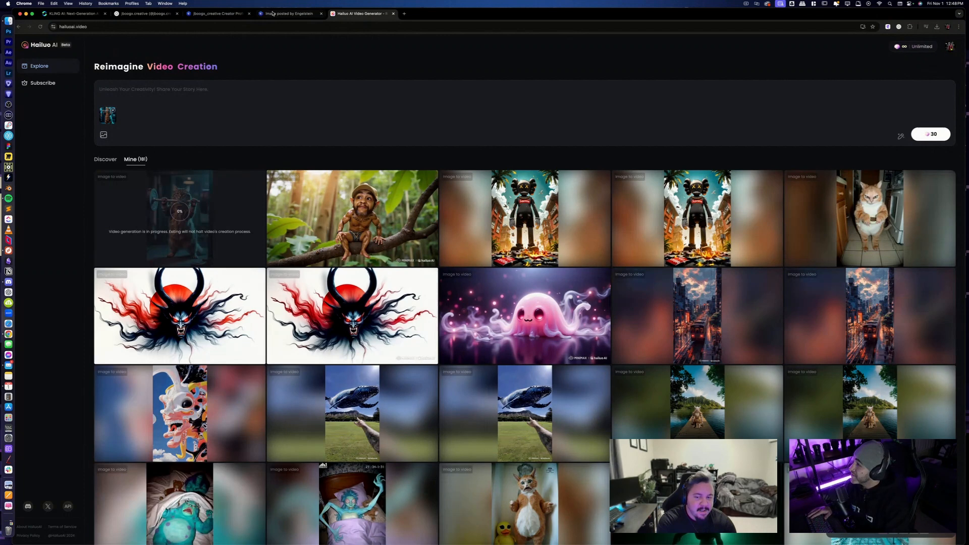
Switch back to the Civitai image post, close it and examine the other cat images in the LoRA's gallery.
click(288, 13)
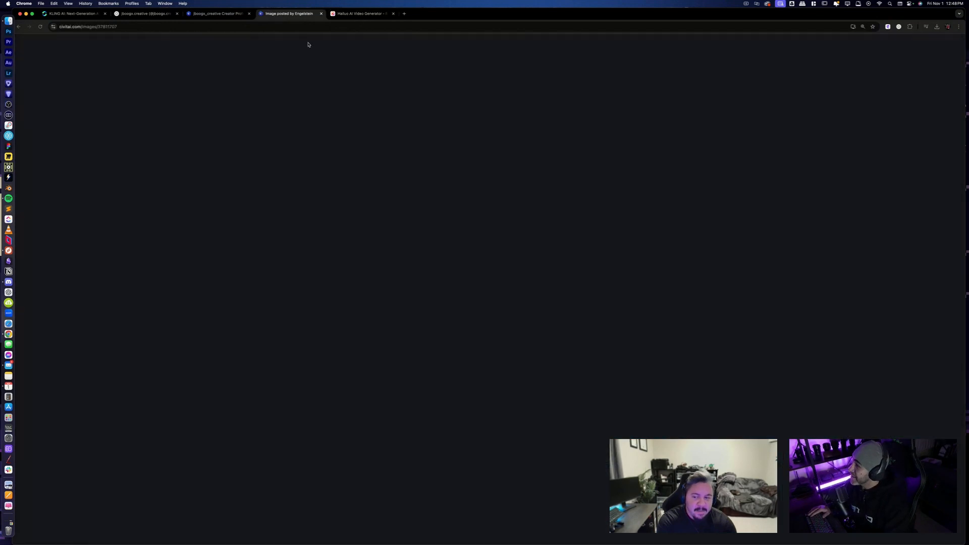
click(23, 45)
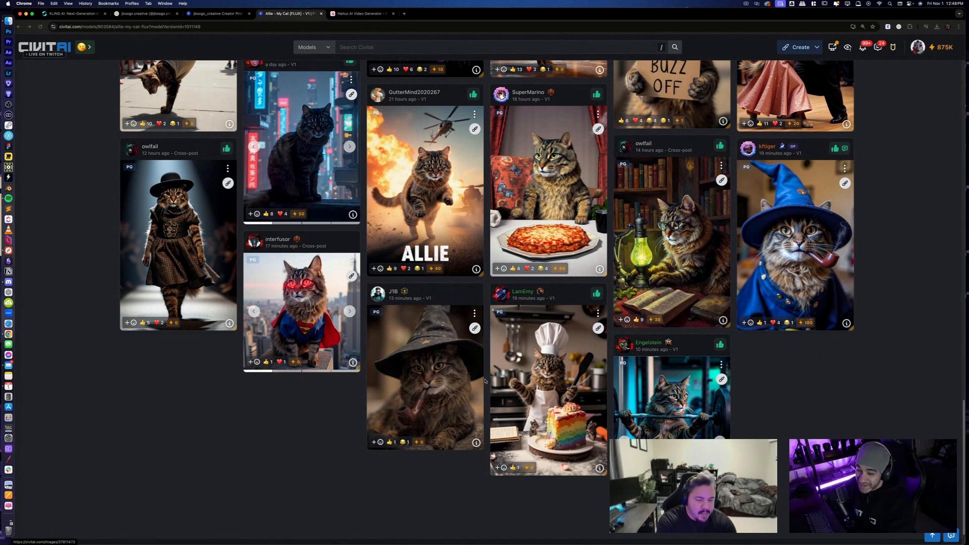
scroll(704, 428, up, 5)
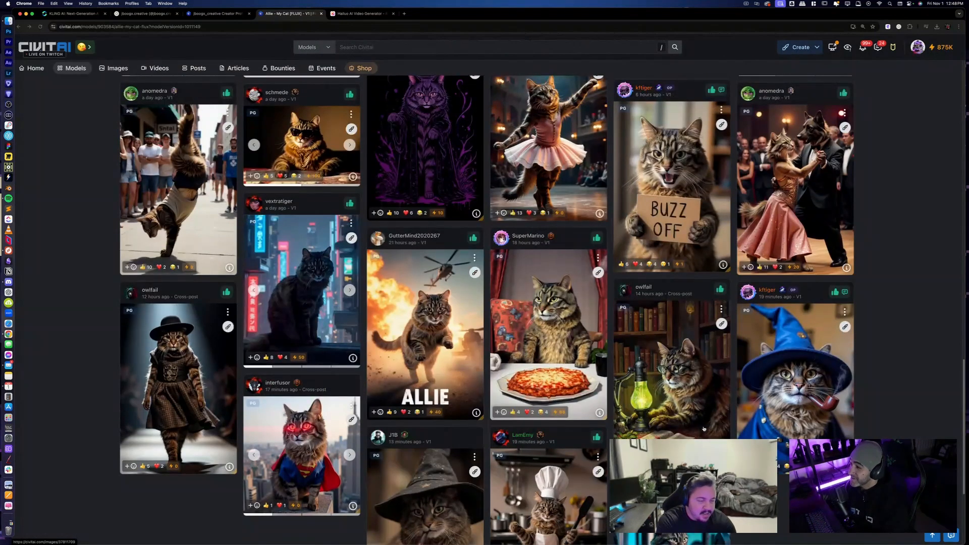
scroll(704, 428, up, 4)
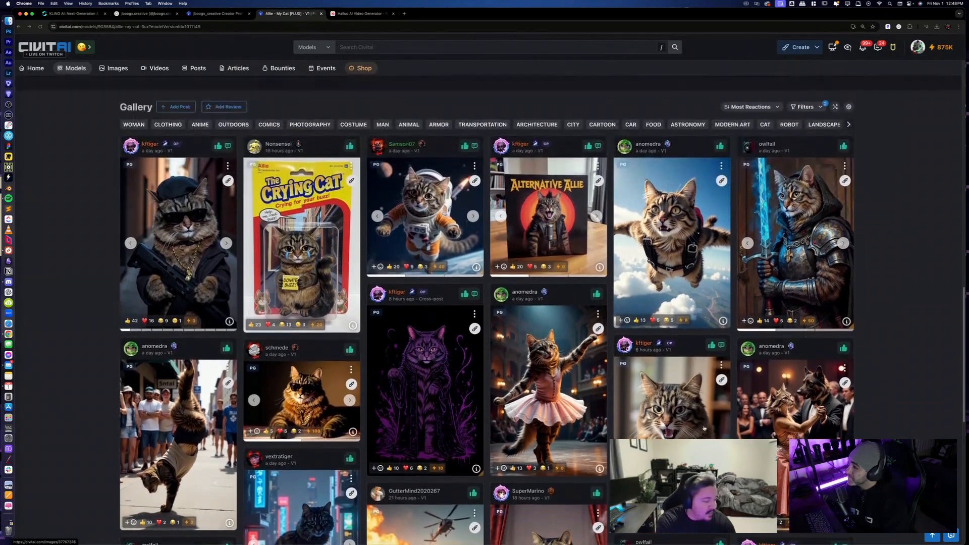
scroll(704, 428, down, 7)
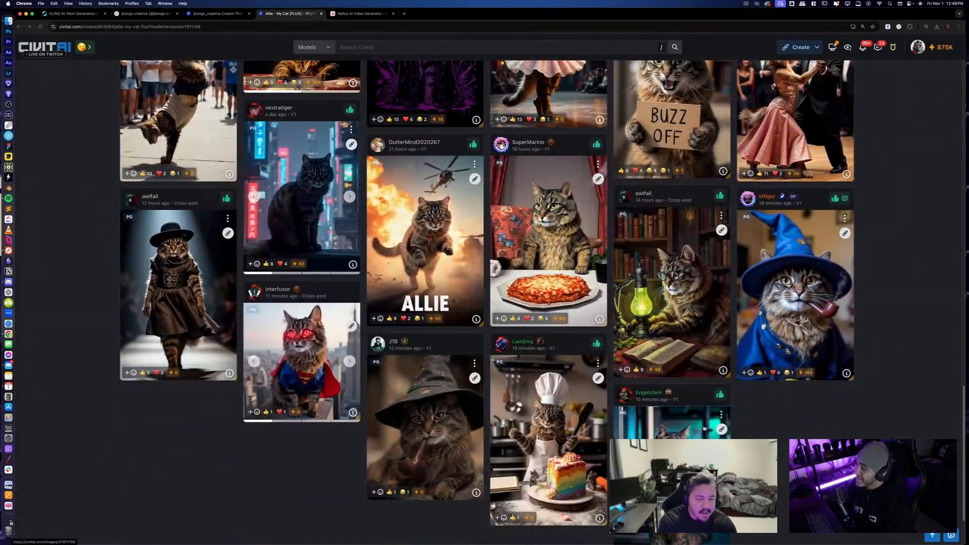
scroll(704, 428, down, 2)
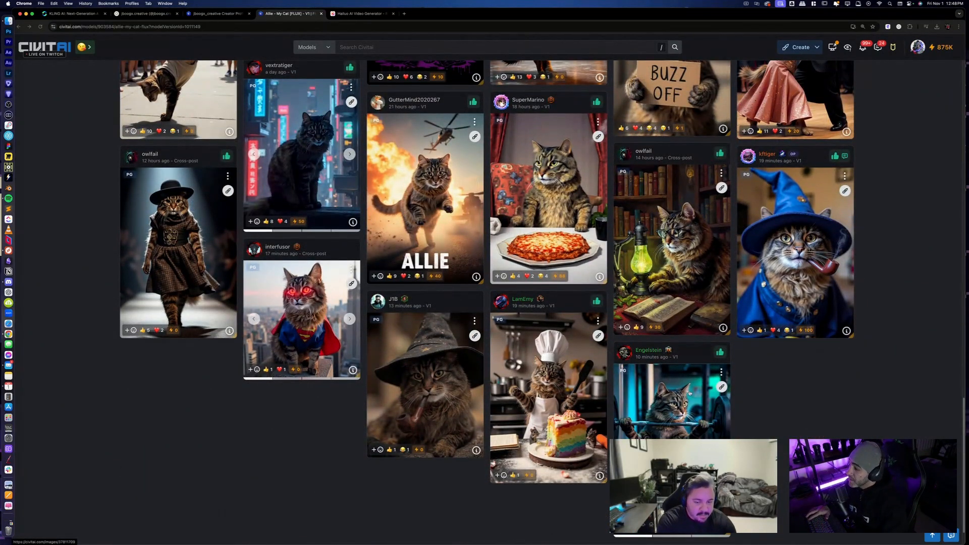
Switch to the remote desktop and load the wizard cat image page civitai.com/images/37810677 in its Civitai browser tab.
scroll(689, 393, up, 6)
key(ctrl+Up)
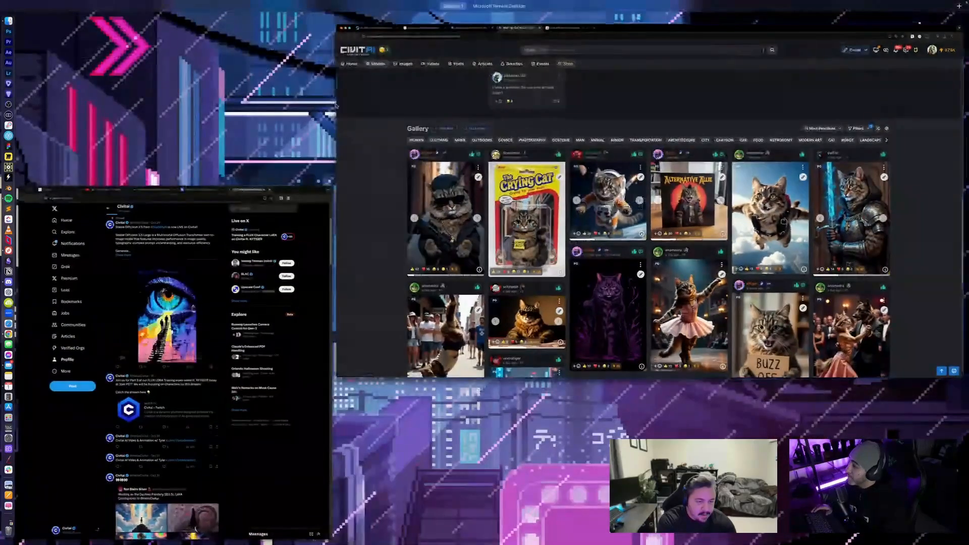
click(513, 22)
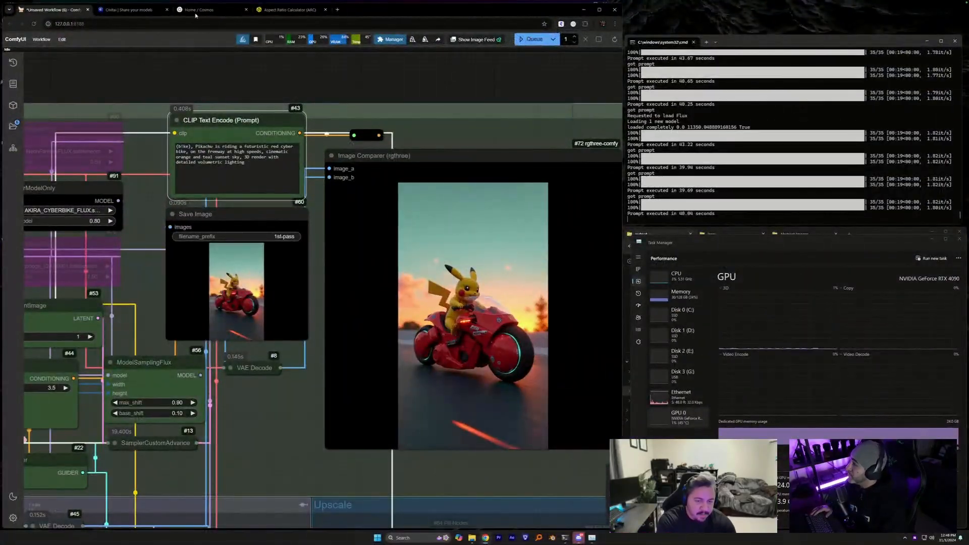
click(132, 12)
click(265, 23)
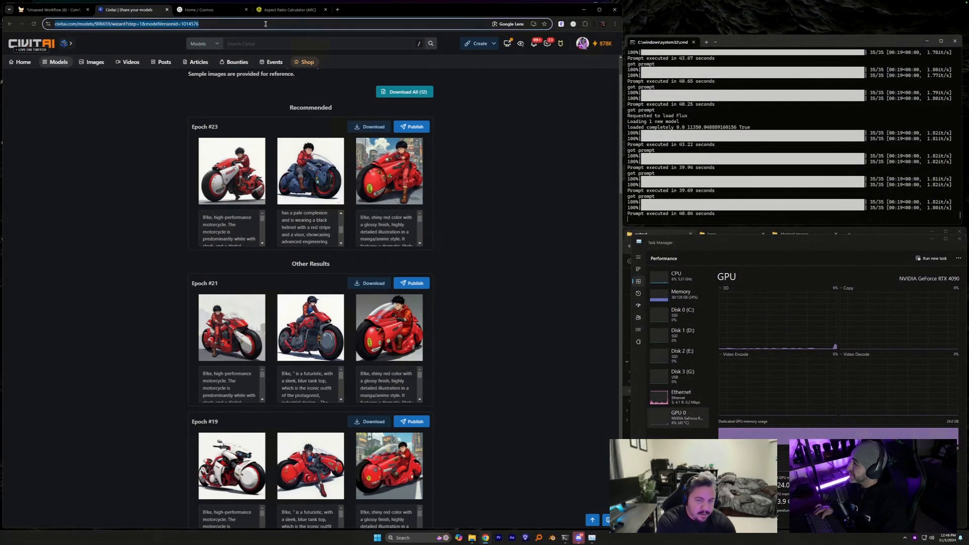
text(https://civitai.com/images/37810677)
key(Return)
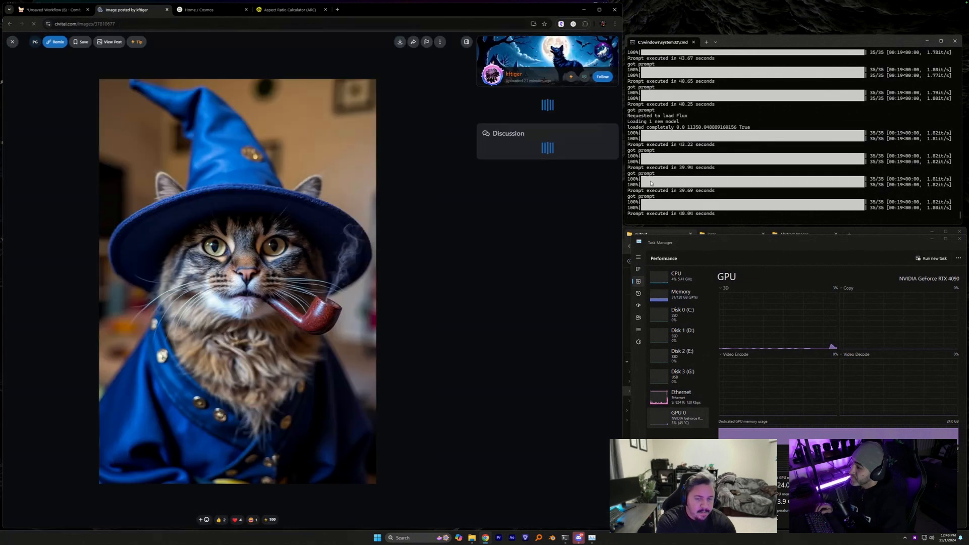
Open the Allie - My Cat [FLUX] model page from the image's resources, download the LoRA and put the file in ComfyUI's models/loras folder.
click(954, 239)
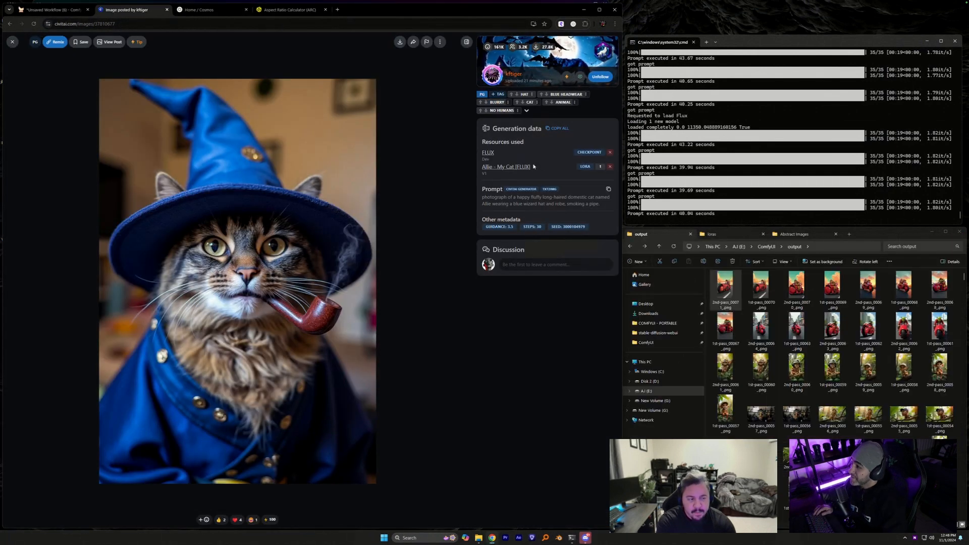
click(507, 166)
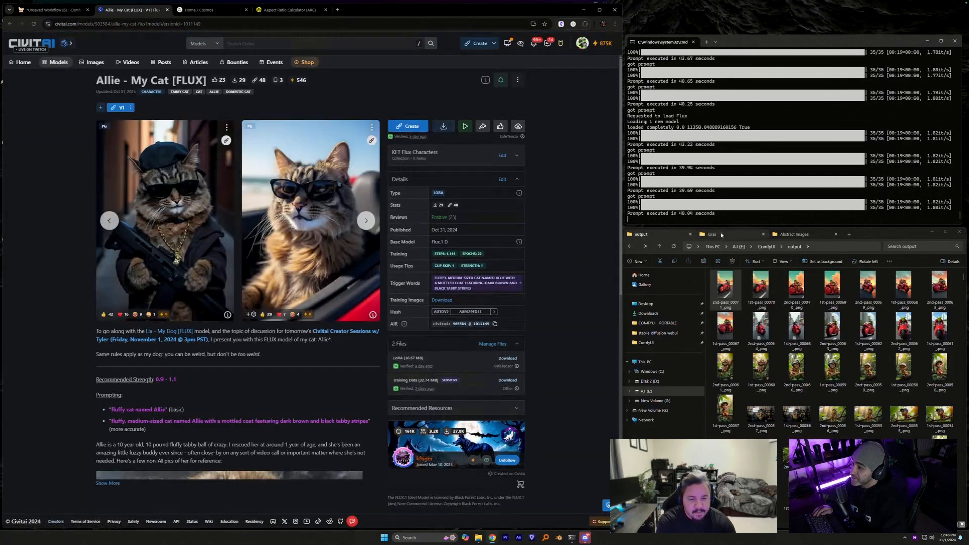
click(723, 234)
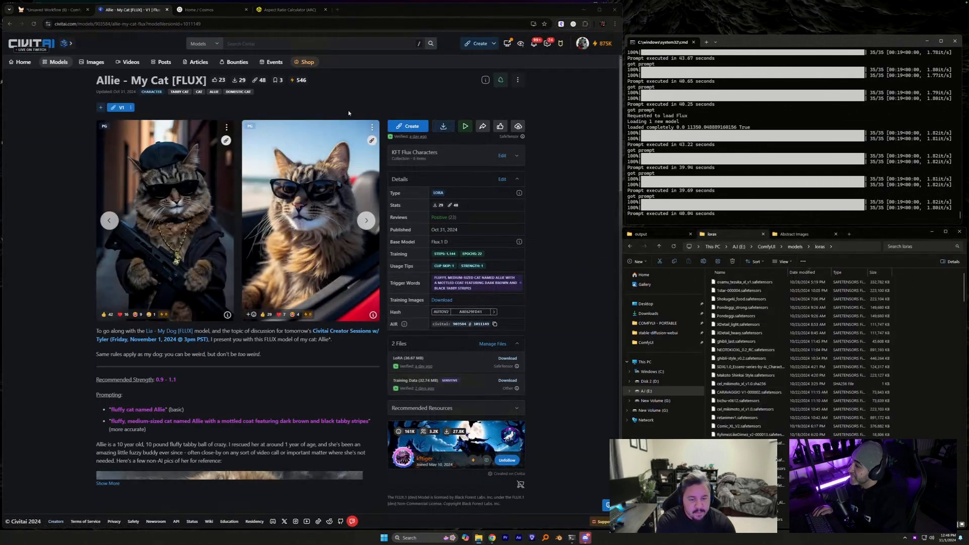
click(443, 126)
click(414, 141)
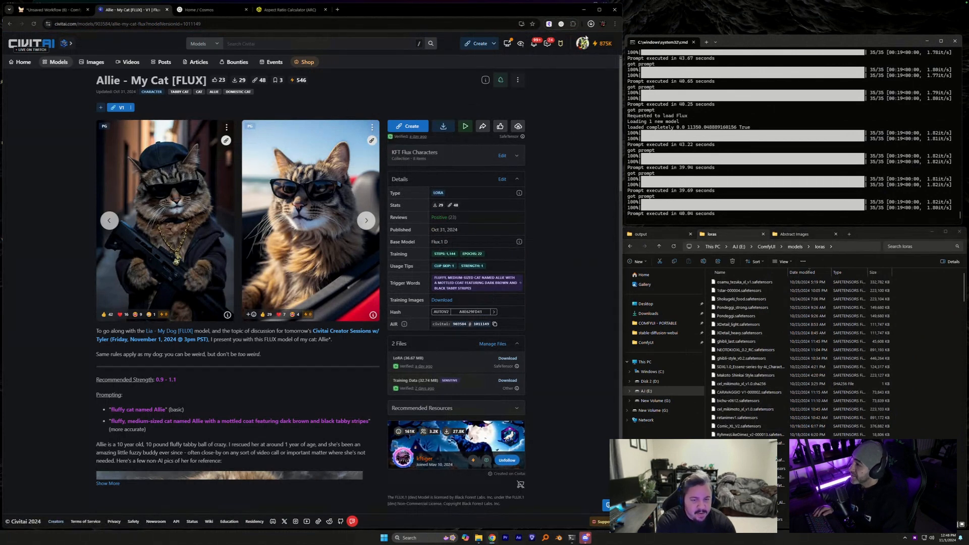
drag(568, 65, 746, 334)
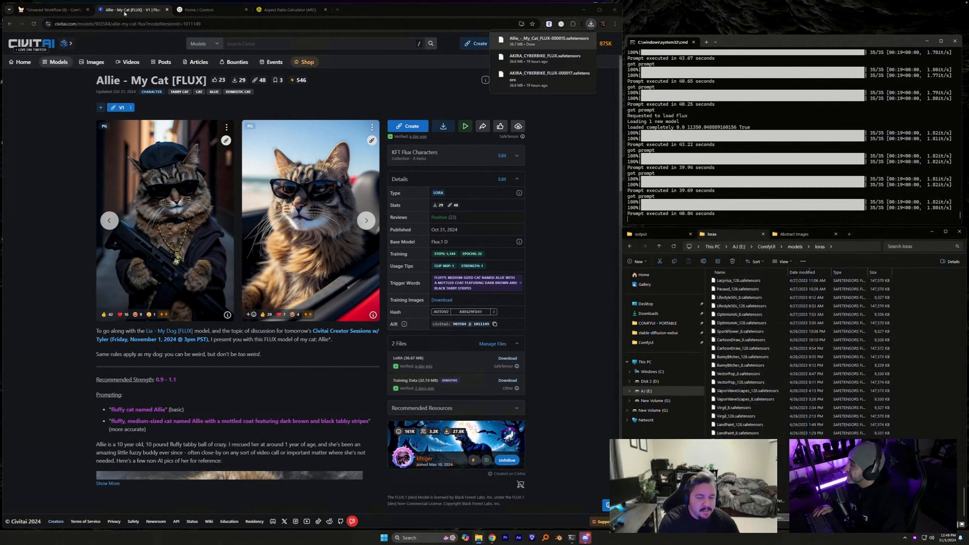
Return to the ComfyUI workflow, refresh its model lists and re-enable the bypassed LoRA loader below the AKIRA_CYBERBIKE_FLUX loader.
click(50, 10)
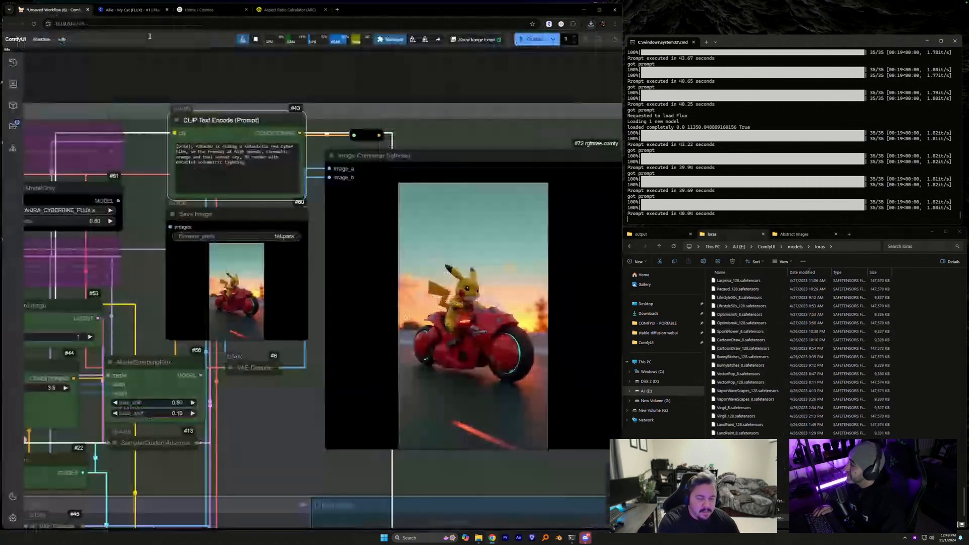
click(616, 41)
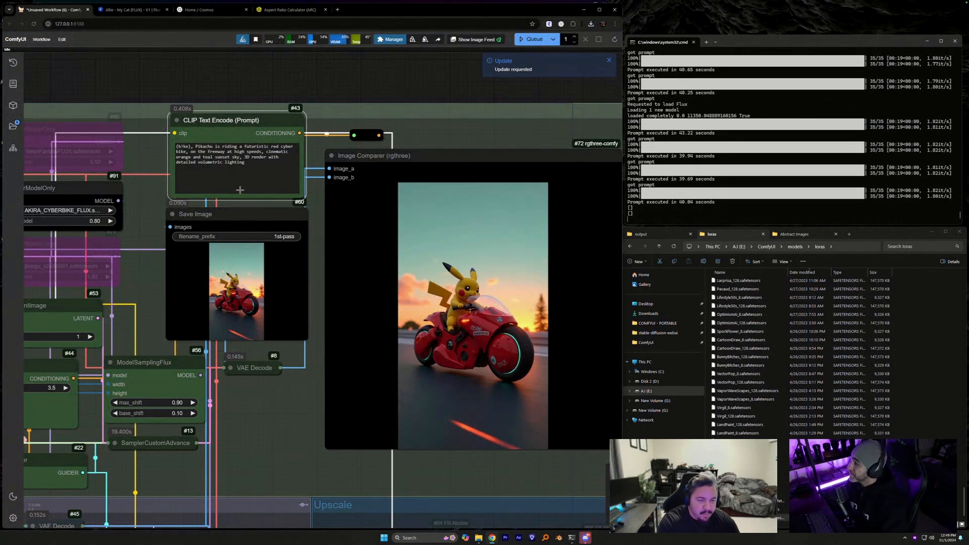
drag(151, 222, 268, 246)
right_click(157, 263)
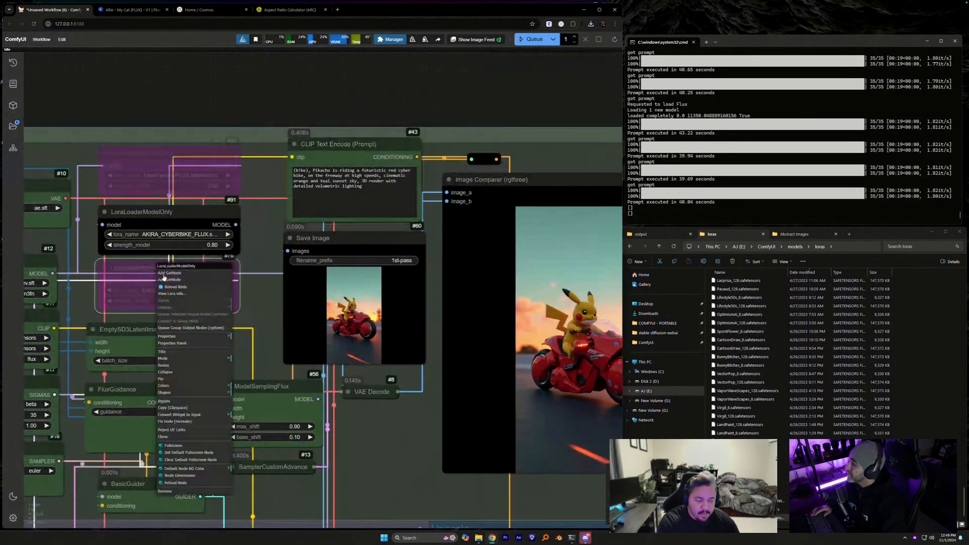
click(204, 401)
Load Allie_-_My_Cat_FLUX-000015.safetensors in the re-enabled LoRA loader and set its model strength to 1.00.
click(174, 290)
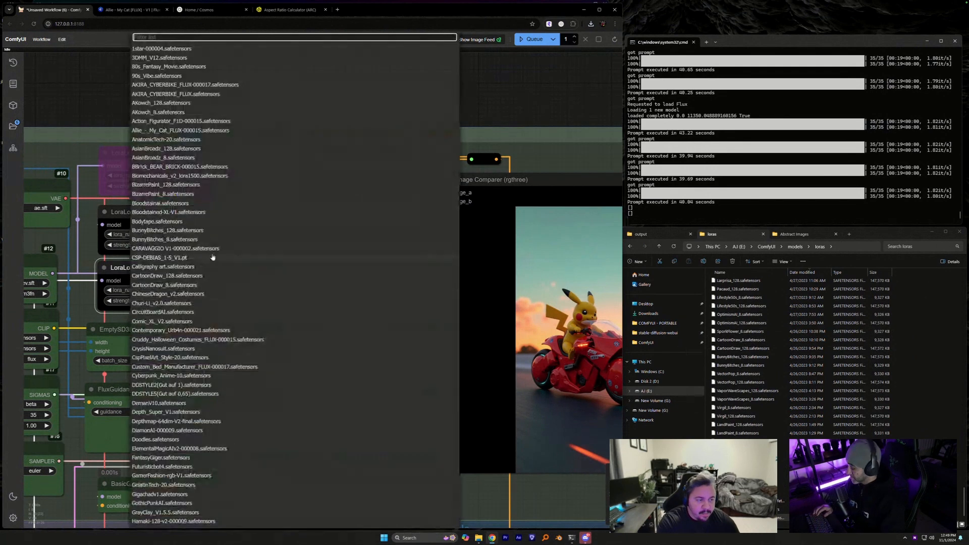
text(alli)
key(Return)
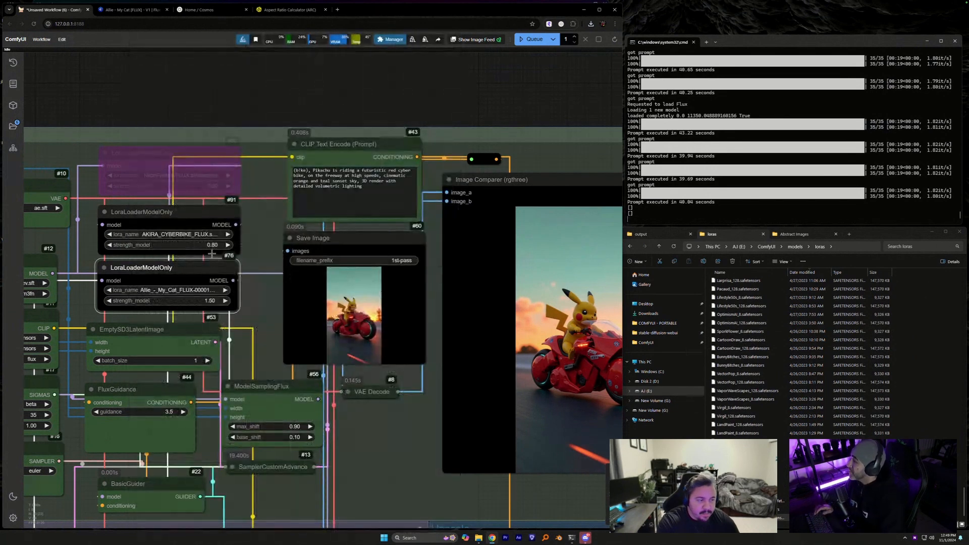
click(207, 300)
text(1)
key(Return)
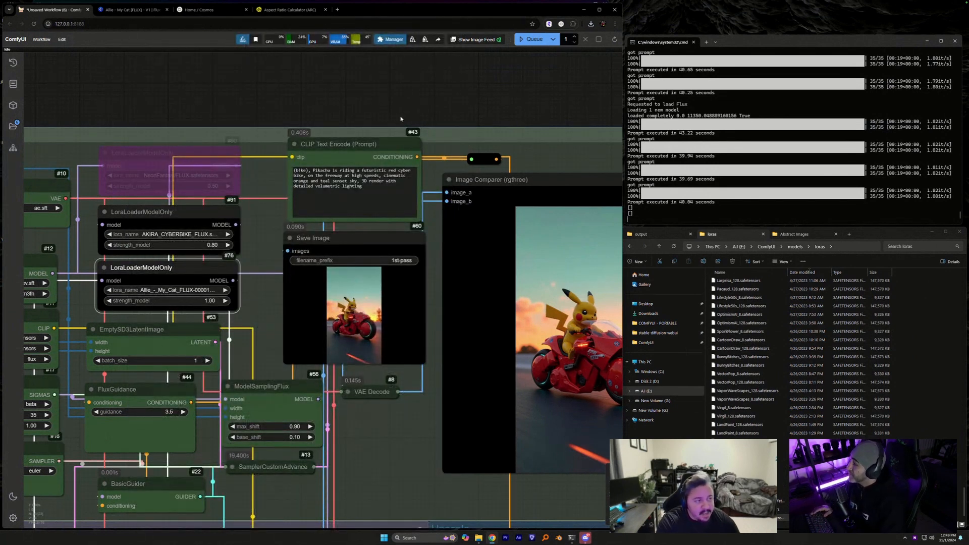
Copy the trigger words from the Allie LoRA's Civitai page and paste them over "Pikachu" in the ComfyUI prompt.
click(145, 10)
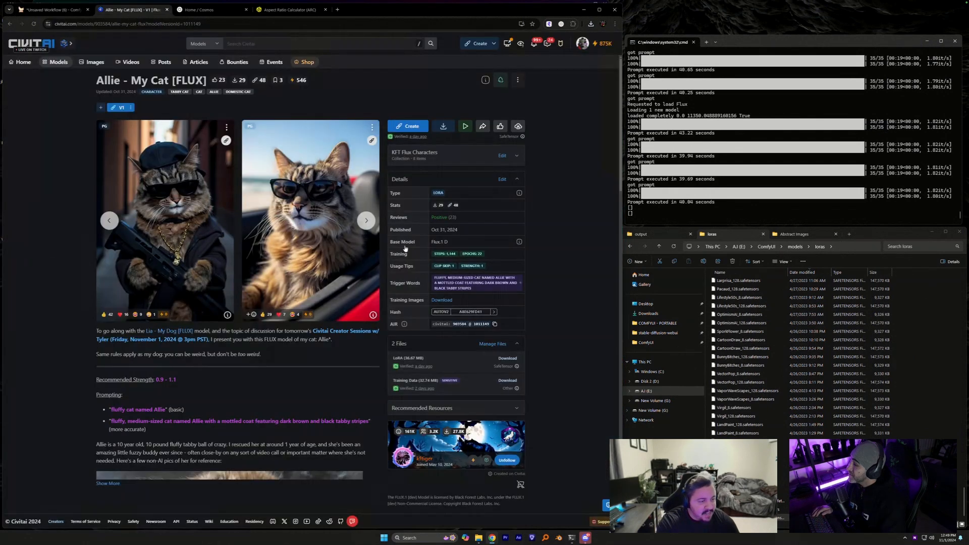
click(468, 285)
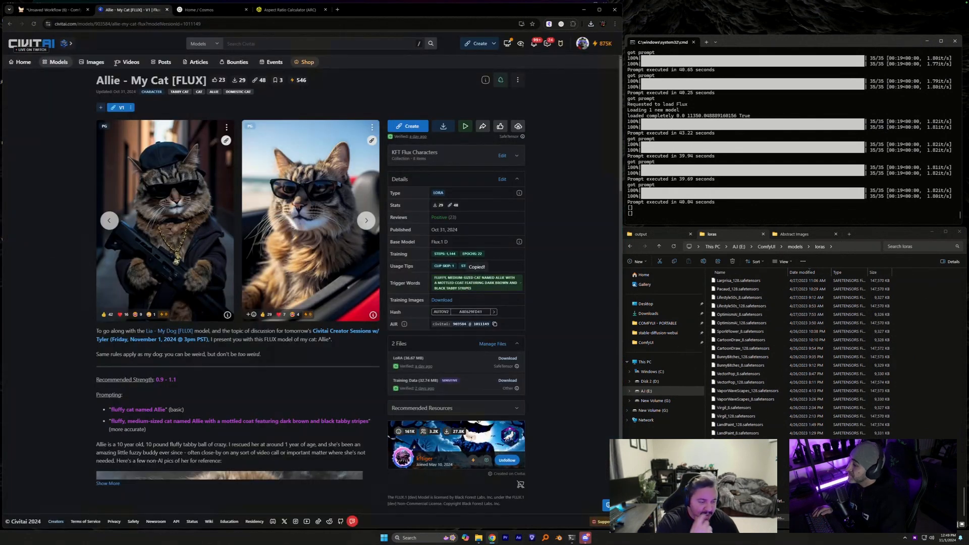
click(61, 12)
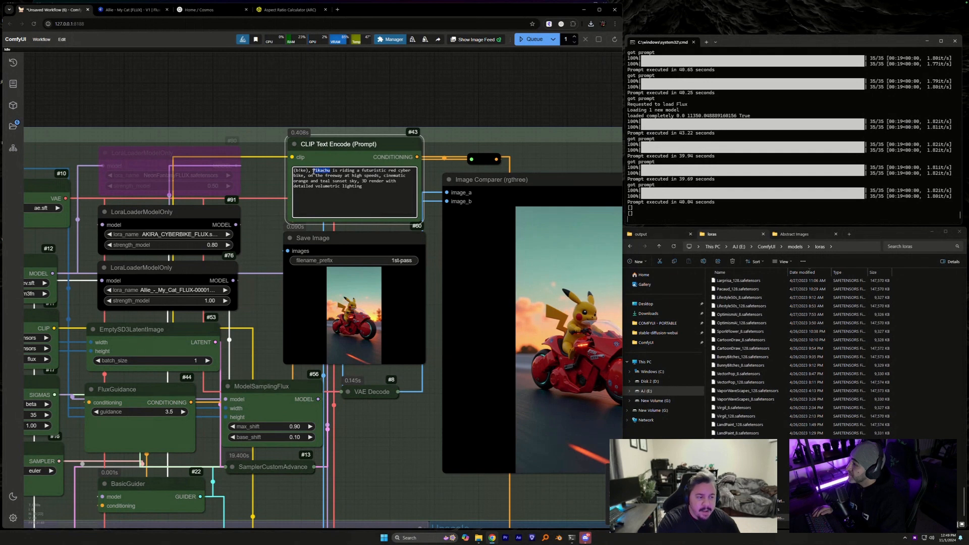
key(ctrl+v)
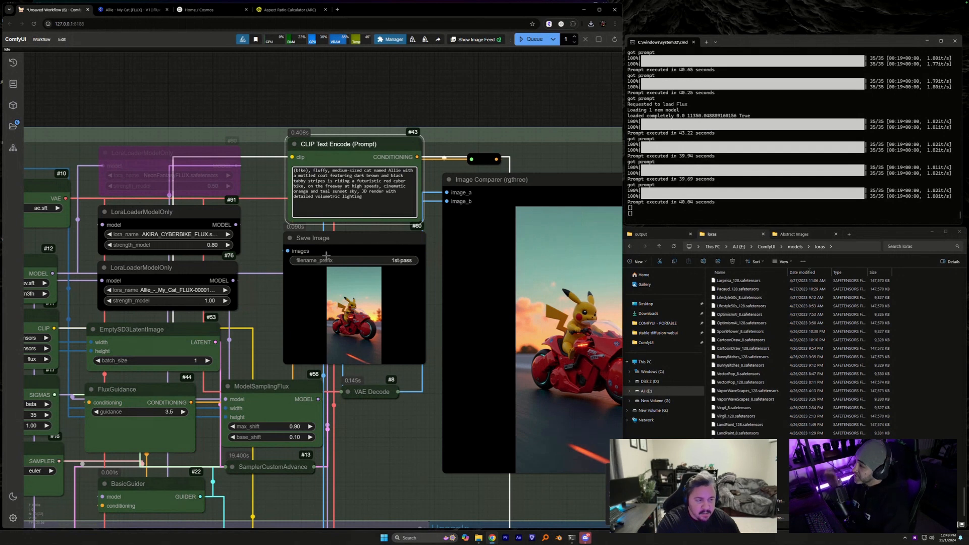
Queue the cat-on-cyberbike prompt for generation and bring the Image Comparer node into close view.
drag(479, 74, 392, 69)
click(534, 39)
drag(490, 99, 395, 92)
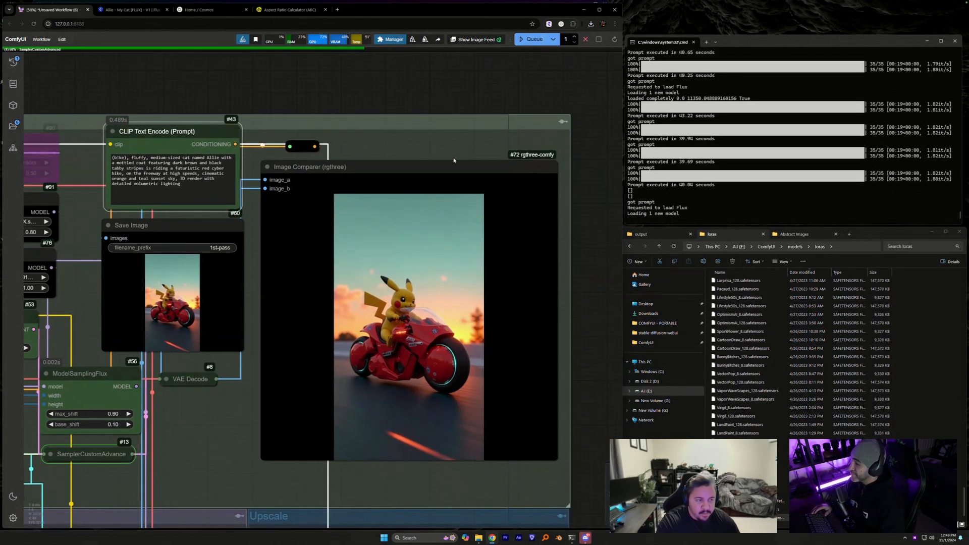
scroll(341, 357, up, 6)
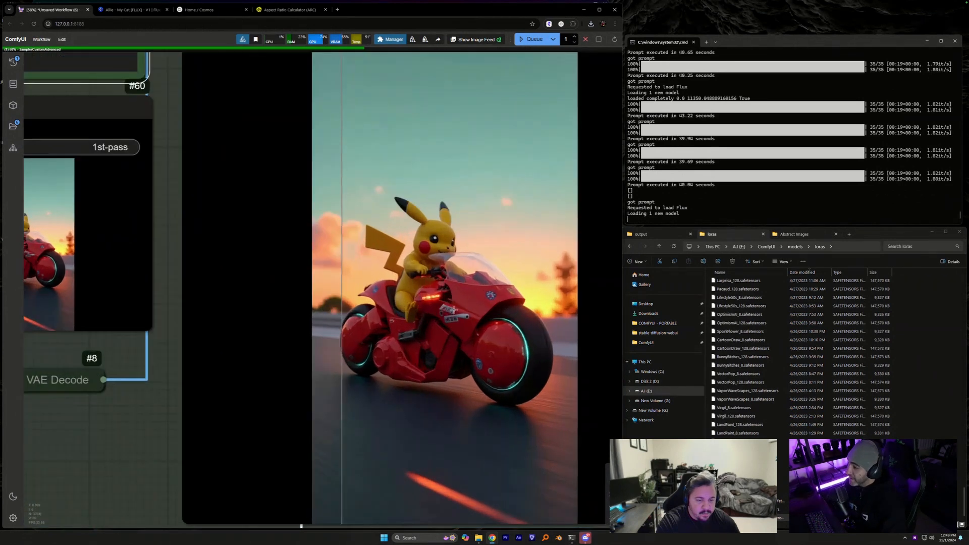
Preview the recent Pikachu bike renders in the ComfyUI output folder, then close the preview.
click(642, 233)
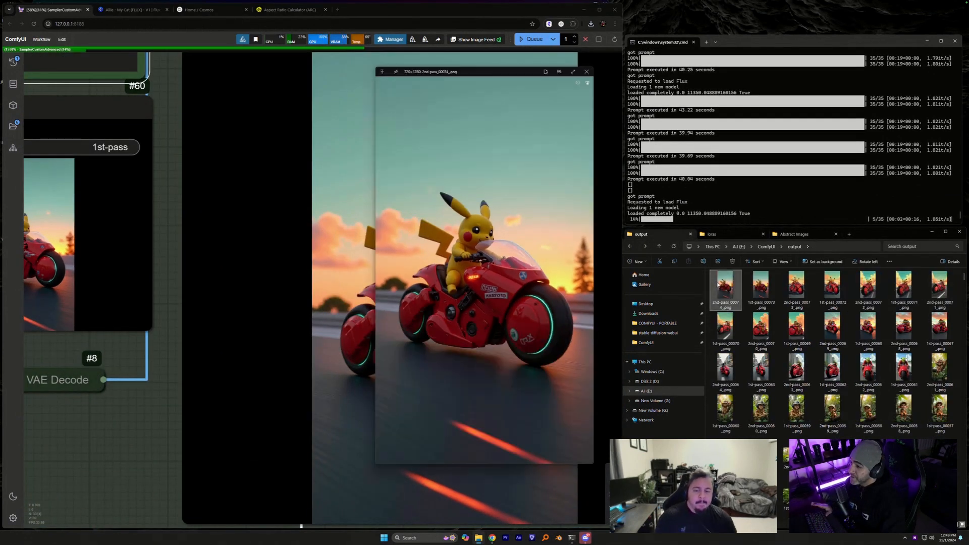
key(space)
key(Right)
key(Right)
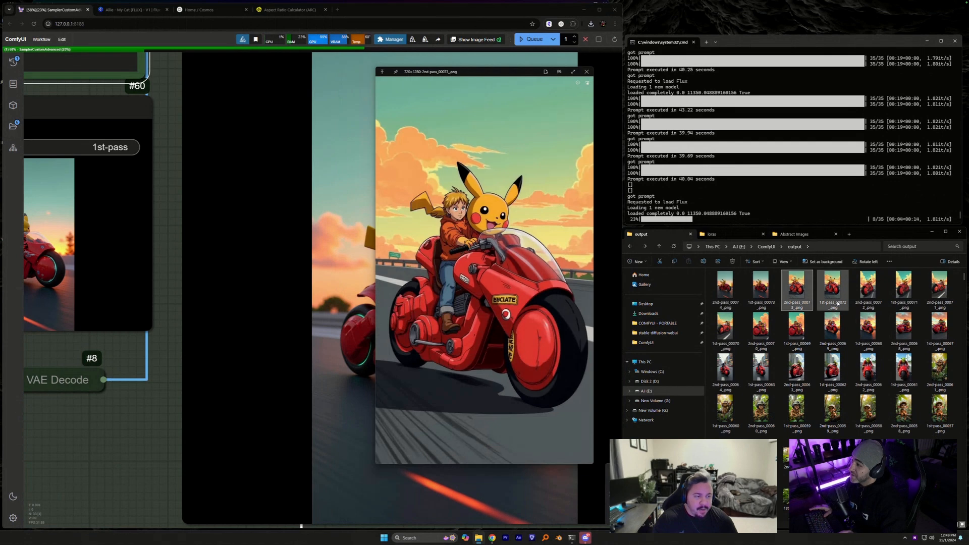
key(Right)
key(Right)
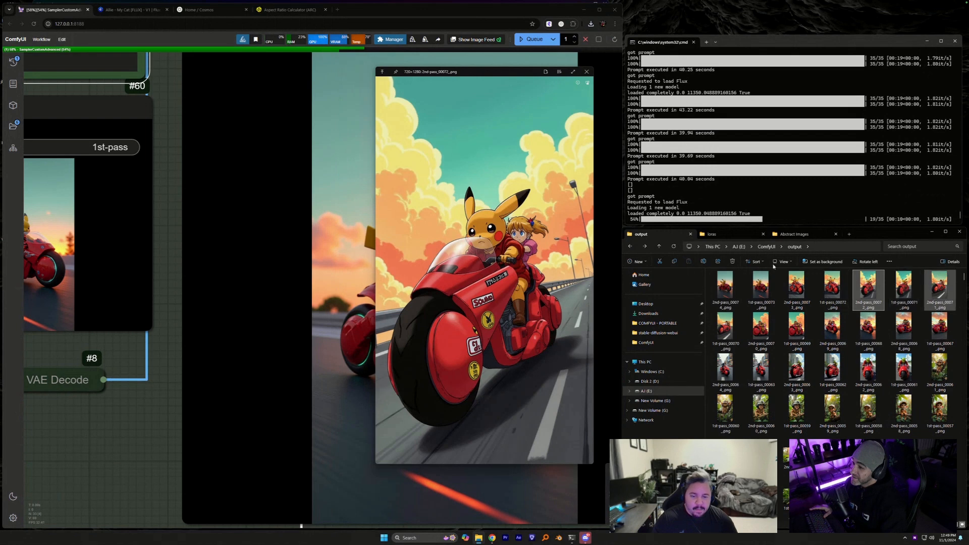
click(586, 71)
Examine the generated cat-on-bike image in the first-pass Save Image node and in the Image Comparer.
scroll(247, 404, down, 5)
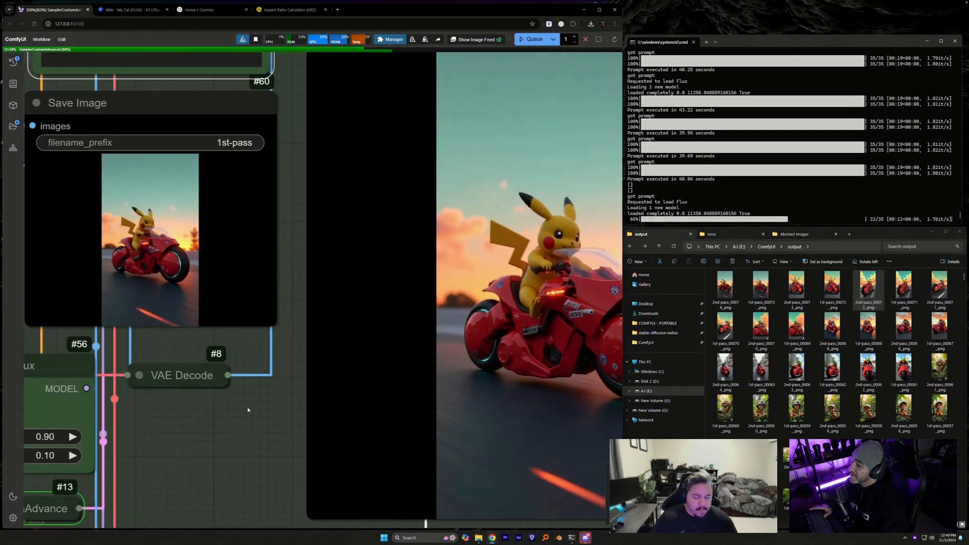
scroll(247, 404, down, 2)
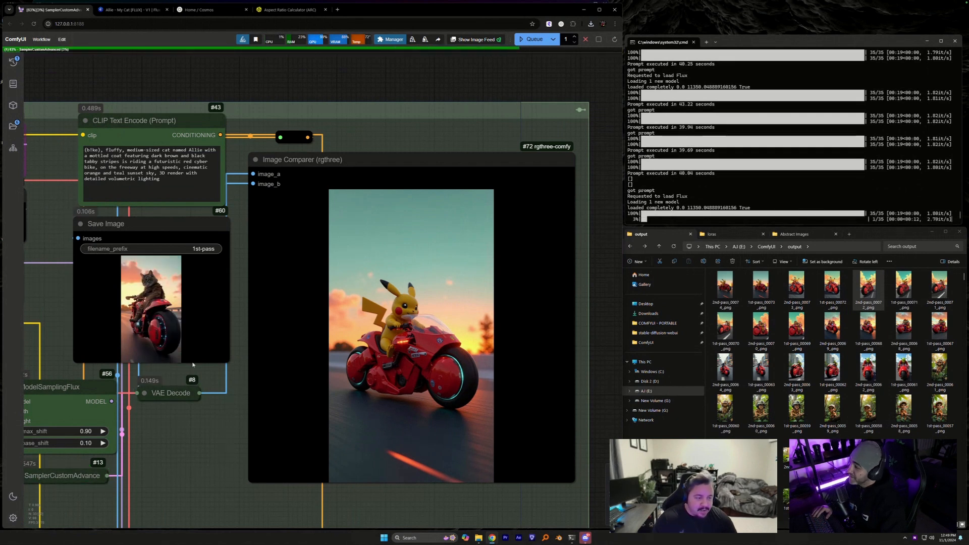
scroll(160, 266, up, 6)
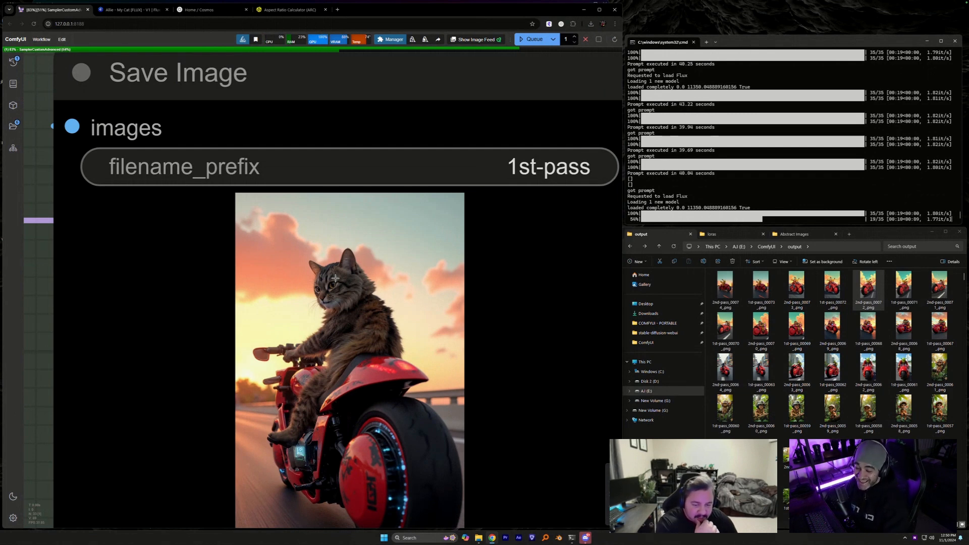
drag(34, 322, 32, 260)
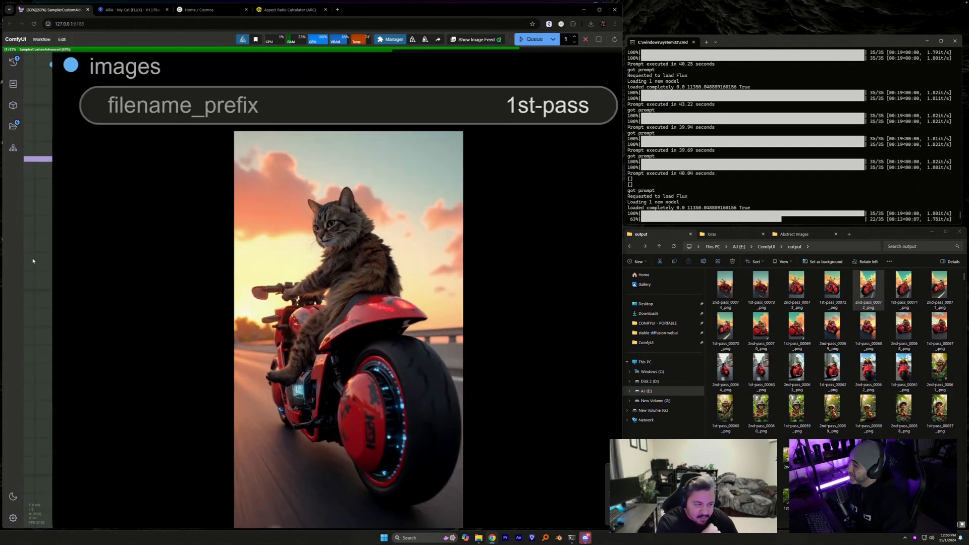
scroll(249, 310, down, 10)
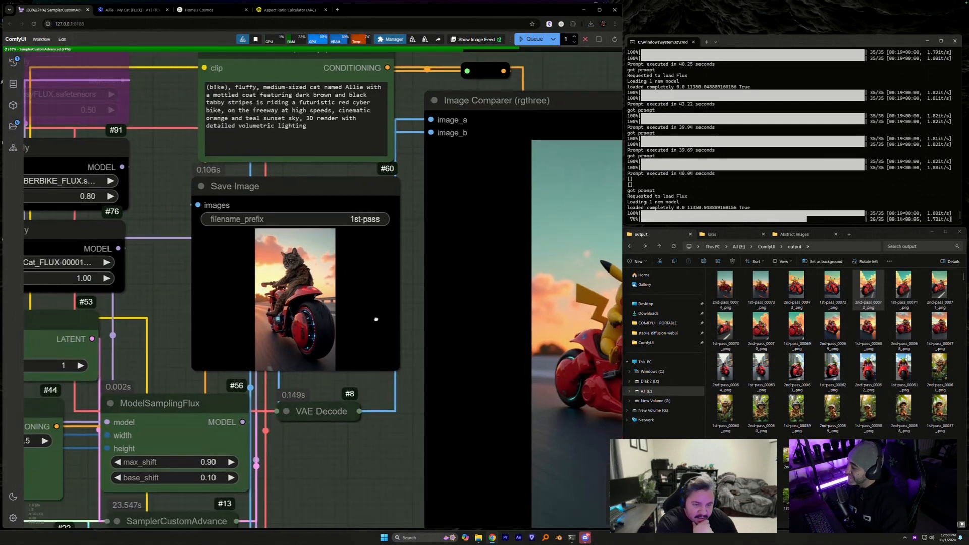
scroll(376, 331, down, 5)
scroll(291, 371, up, 4)
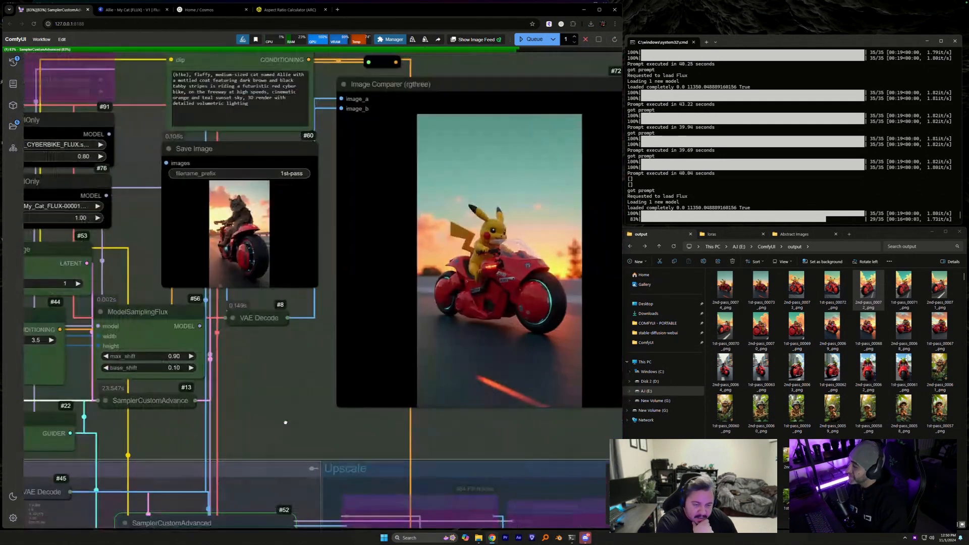
scroll(291, 371, up, 7)
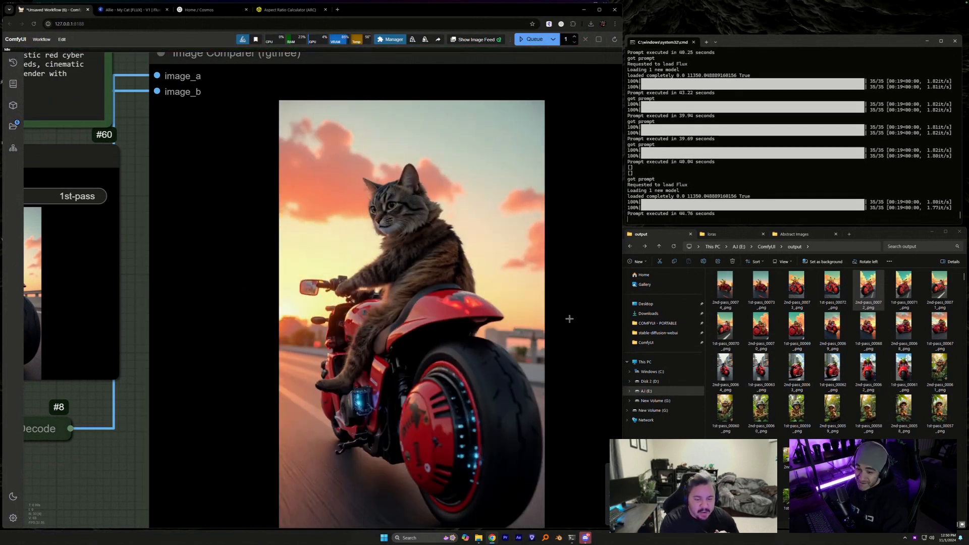
Set the Allie cat LoRA's model strength to 0.8 and queue the workflow for generation.
scroll(570, 319, down, 5)
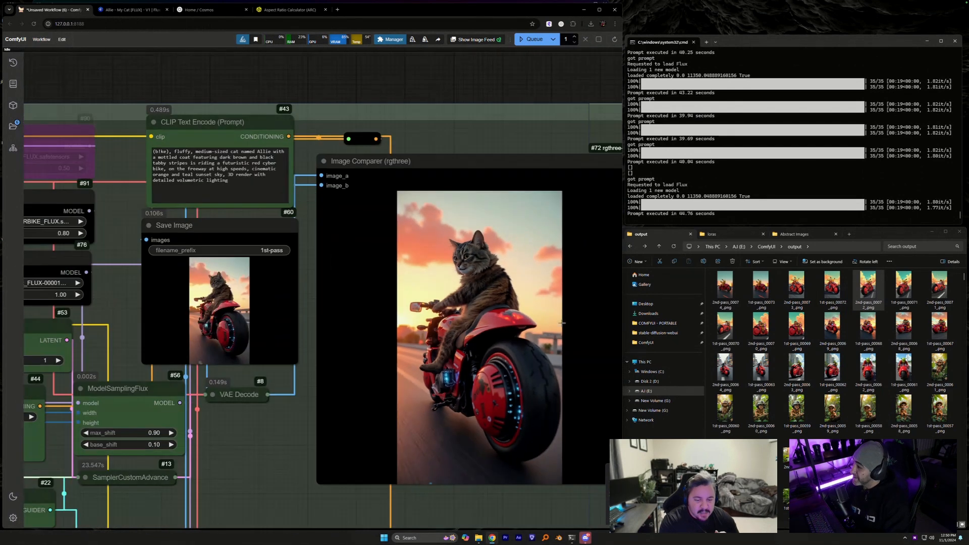
drag(111, 293, 191, 298)
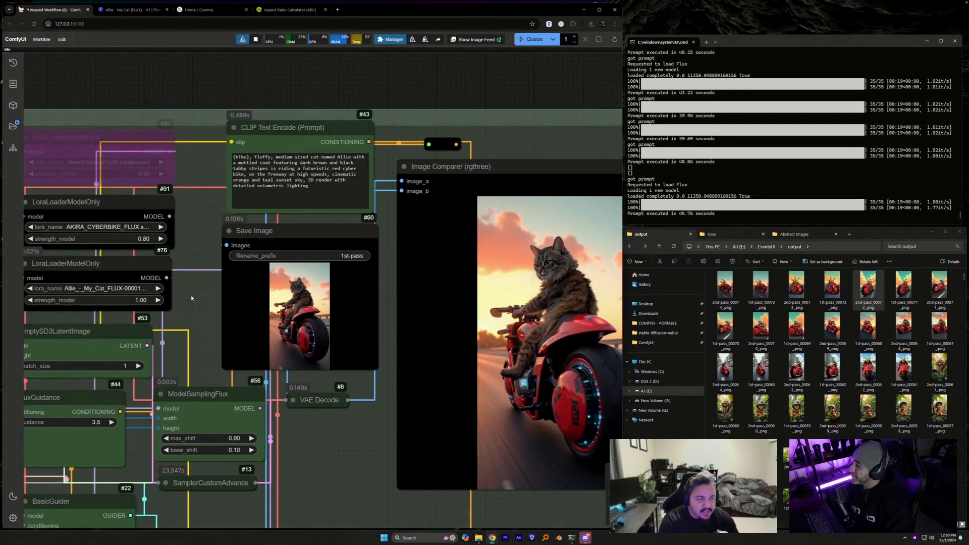
drag(129, 255, 112, 252)
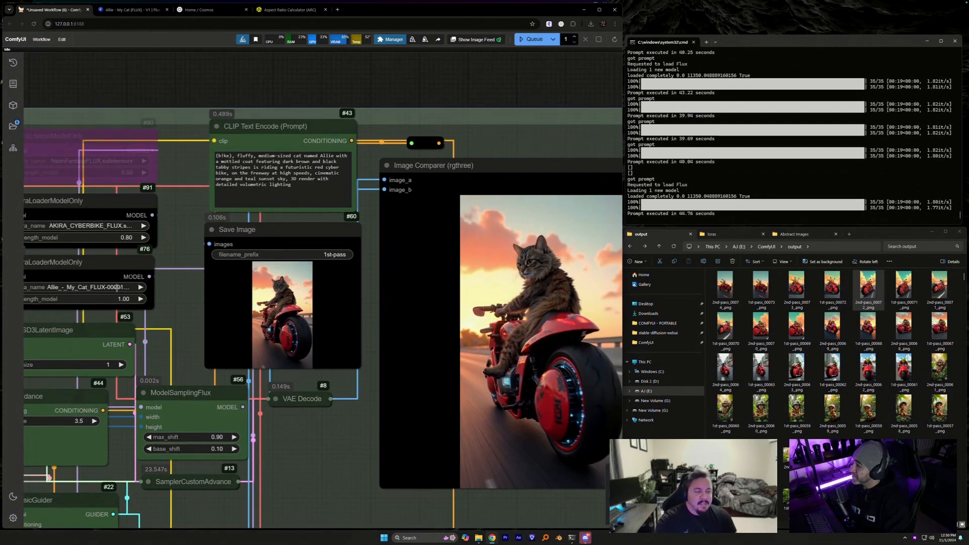
click(124, 299)
text(0.9)
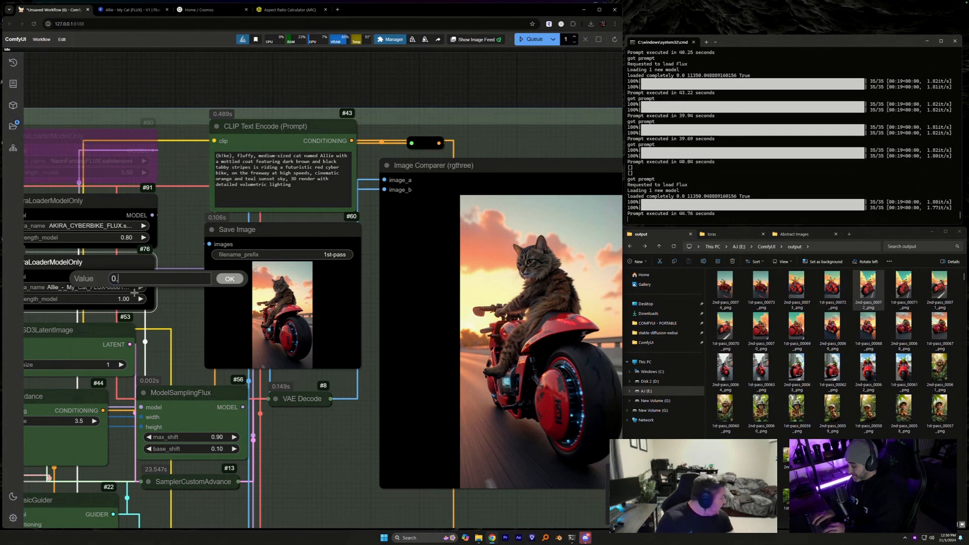
key(Return)
click(127, 298)
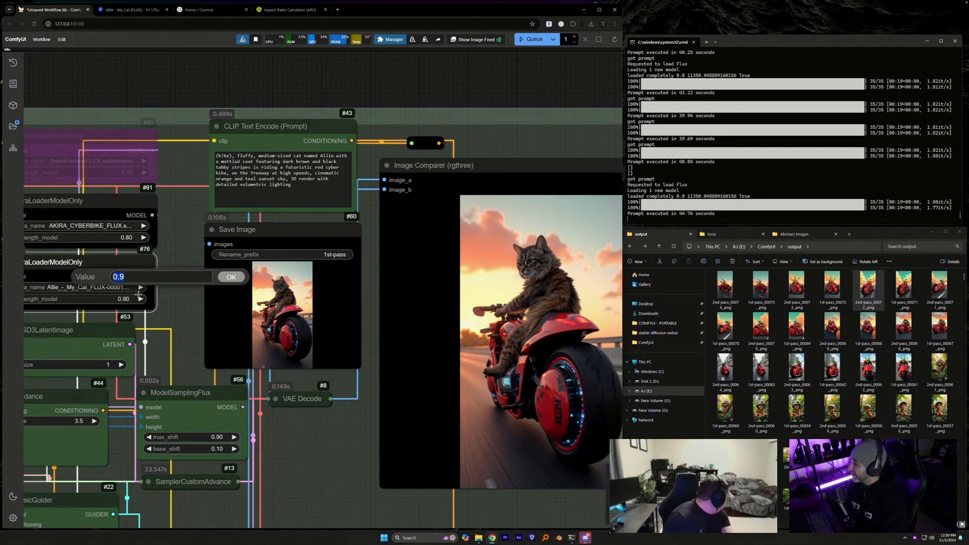
key(Return)
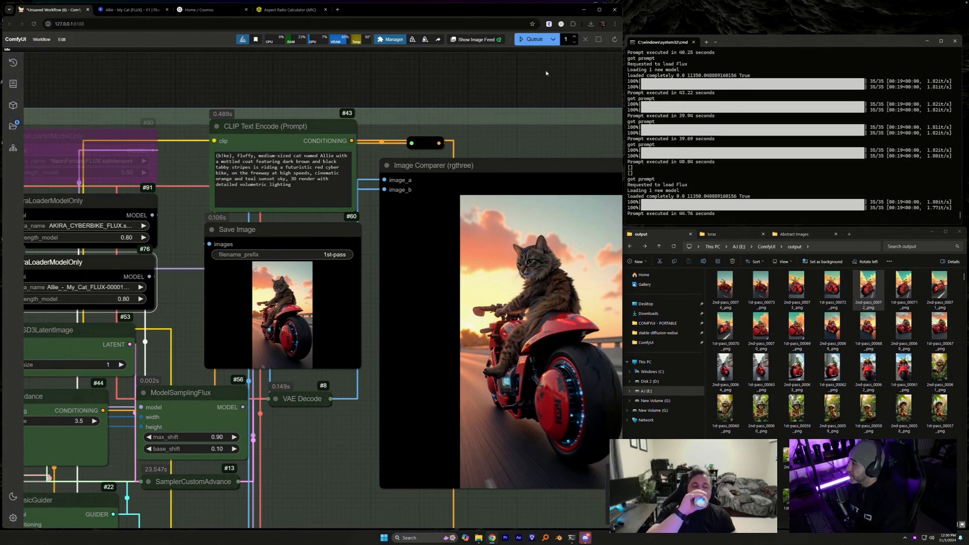
click(538, 42)
drag(556, 97, 407, 76)
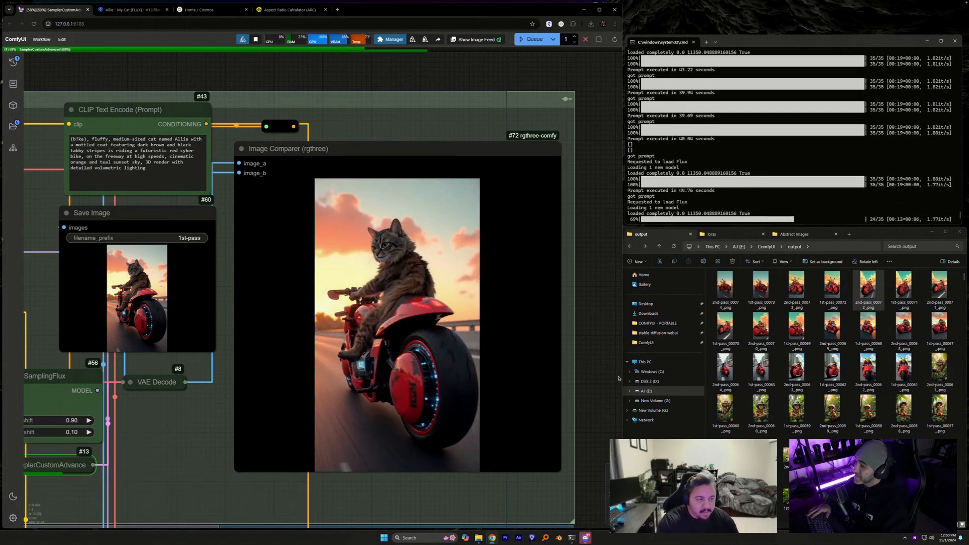
Examine the new first-pass cat-on-bike image in the Save Image node.
drag(141, 445, 237, 407)
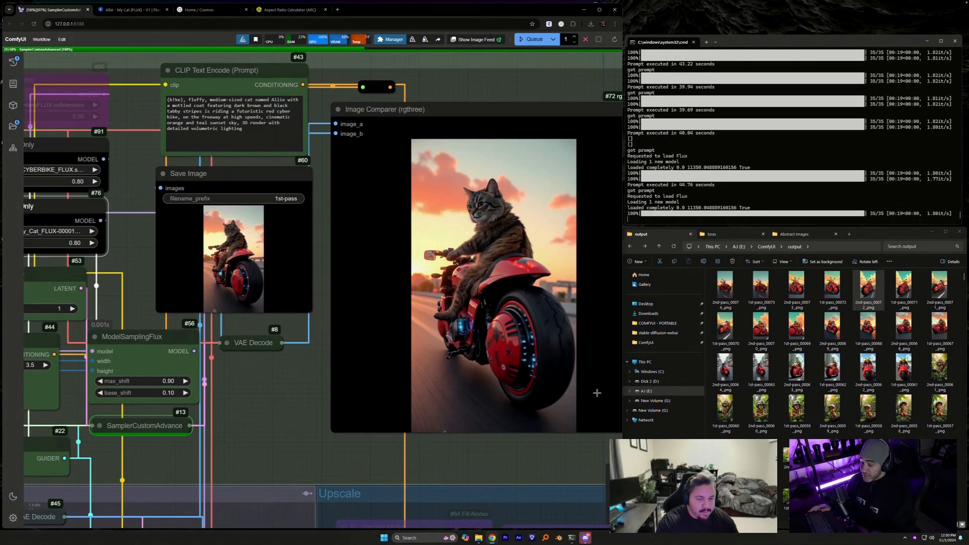
scroll(232, 261, up, 5)
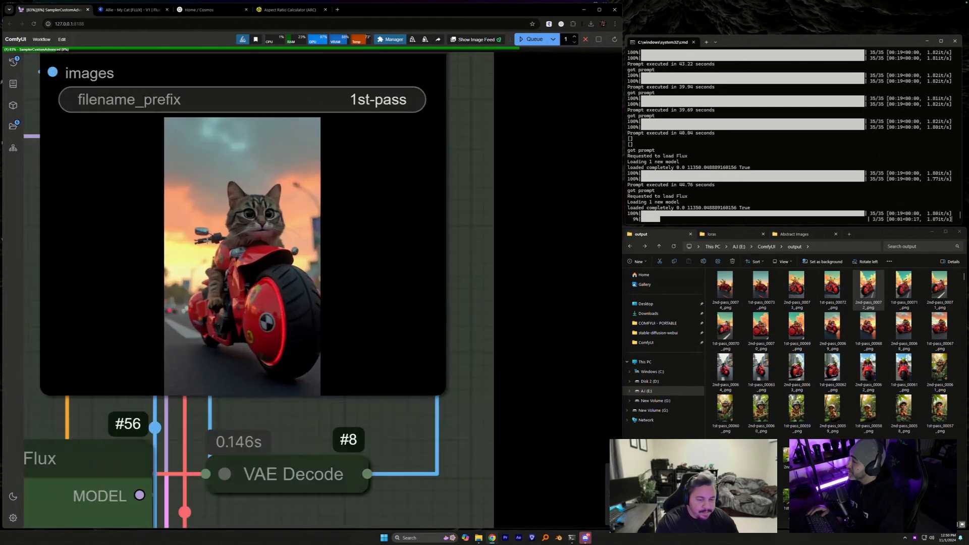
scroll(234, 264, down, 2)
scroll(230, 262, down, 5)
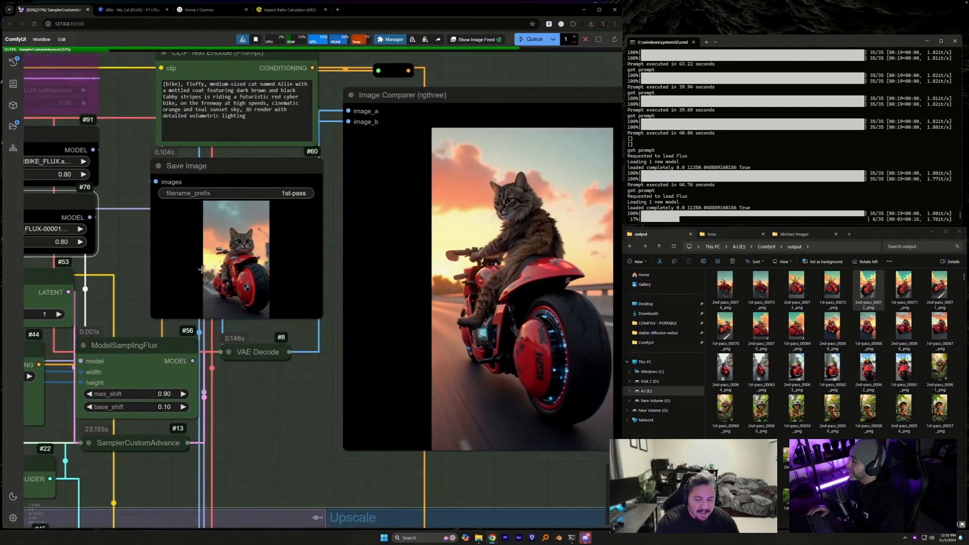
Set the Allie cat LoRA's model strength to 1 and restart the running generation with it.
click(182, 263)
drag(127, 255, 212, 295)
click(140, 281)
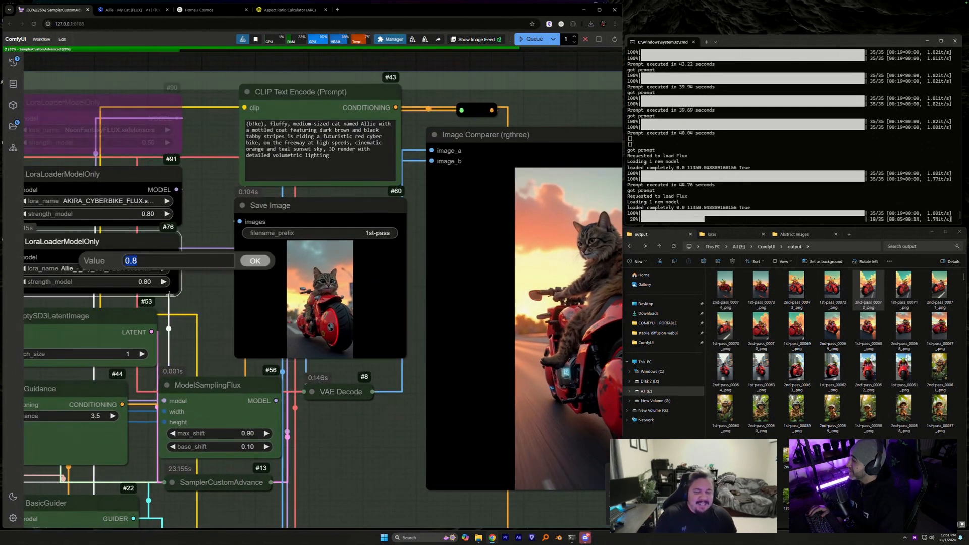
text(1)
key(Return)
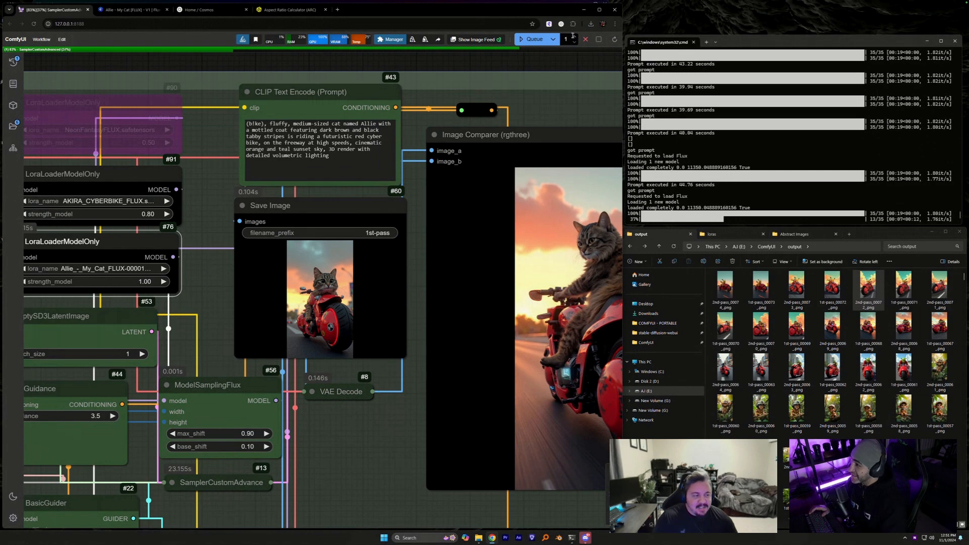
click(585, 38)
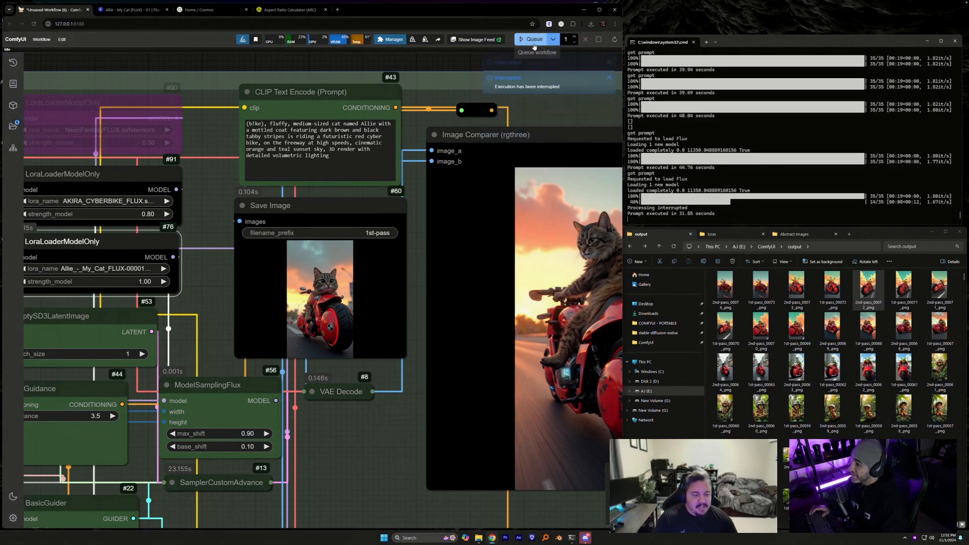
click(534, 45)
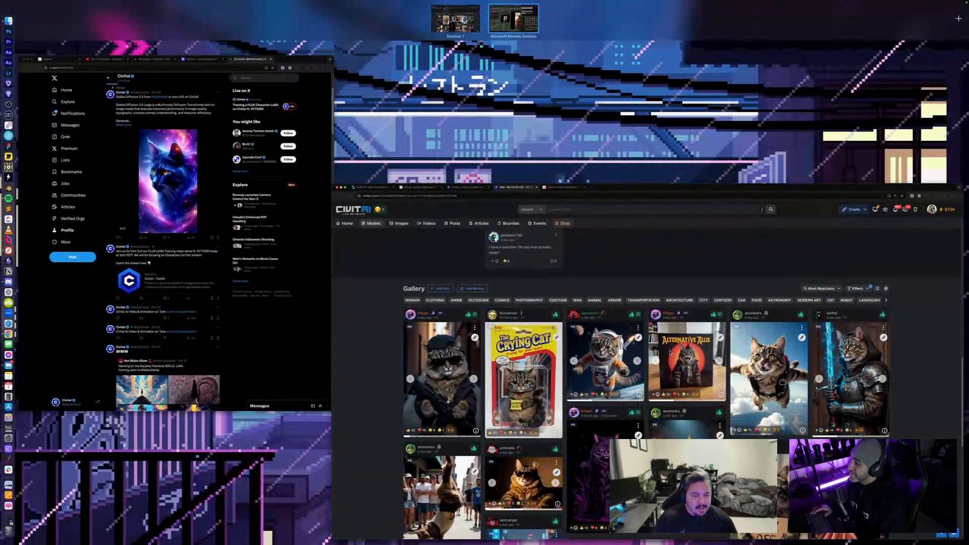
Switch to the local Chrome window and check the cat video's generation progress in Hailuo AI.
click(530, 282)
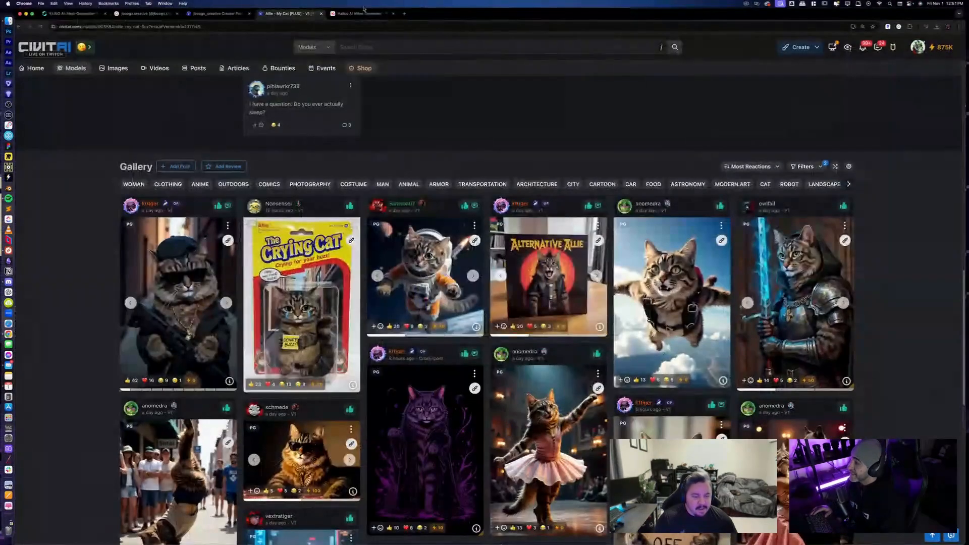
click(362, 14)
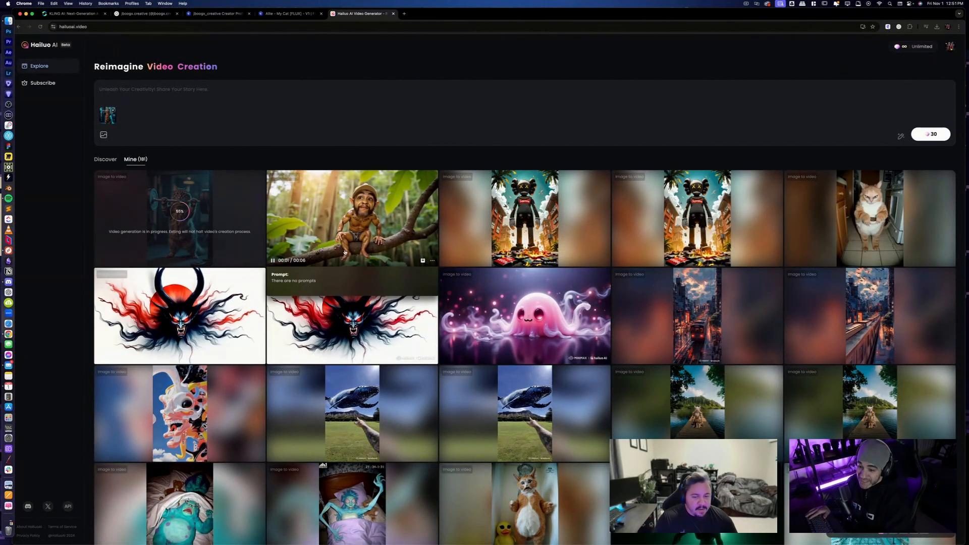
key(ctrl+Up)
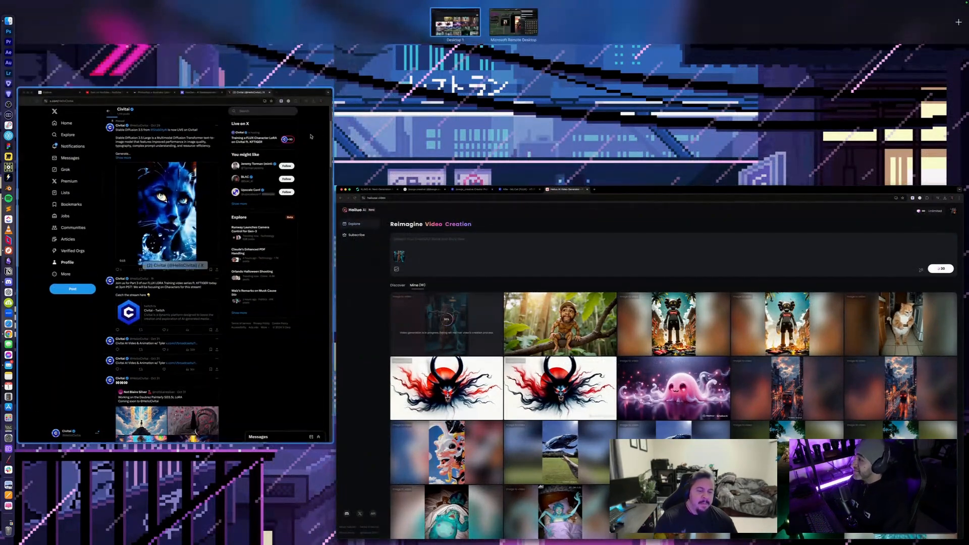
key(ctrl+Up)
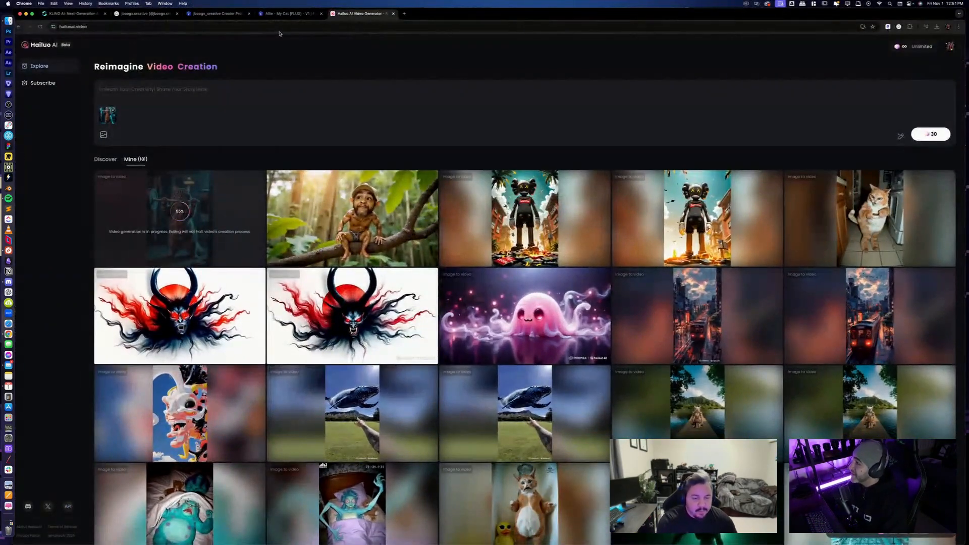
Examine the recommended strength, prompting notes and gallery images on the Allie - My Cat [FLUX] page on Civitai.
click(285, 13)
scroll(535, 306, up, 2)
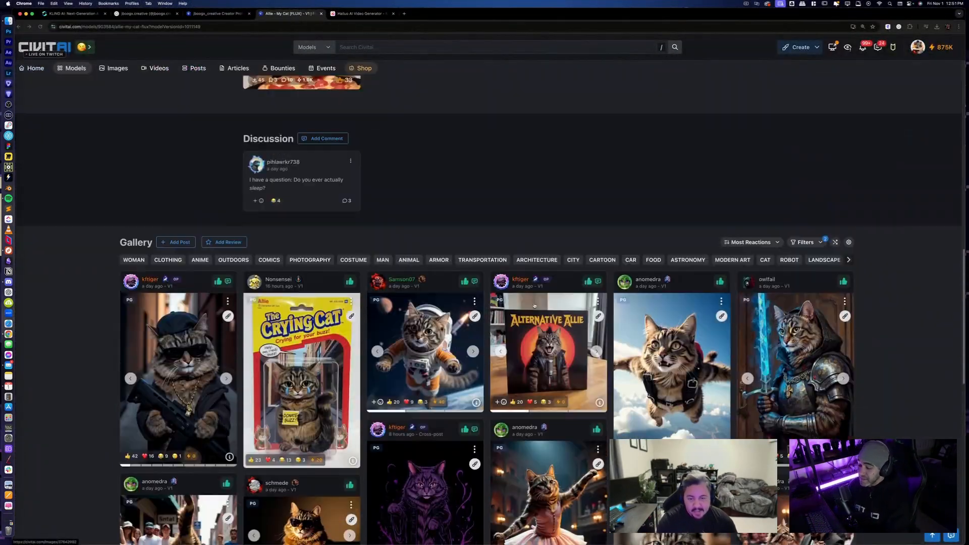
scroll(534, 305, up, 10)
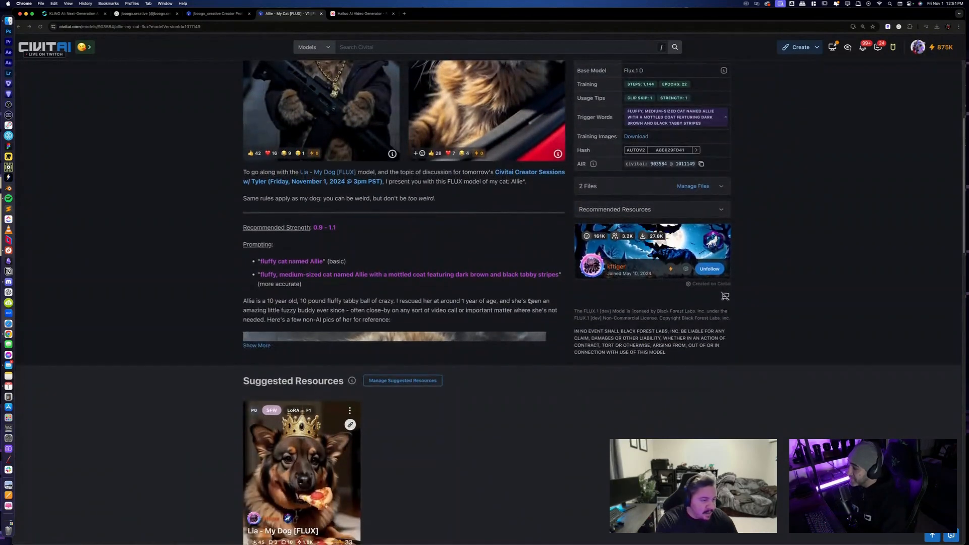
scroll(529, 301, down, 1)
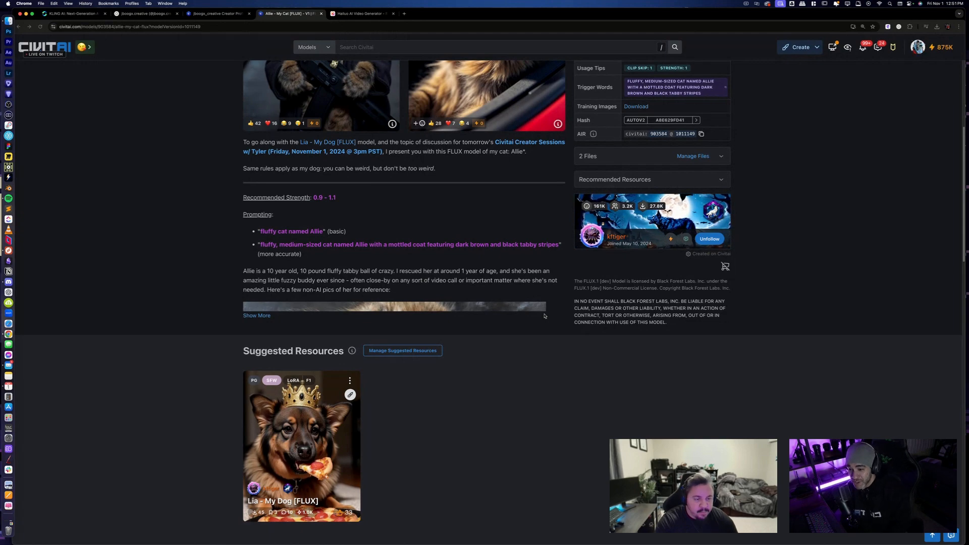
scroll(552, 314, up, 5)
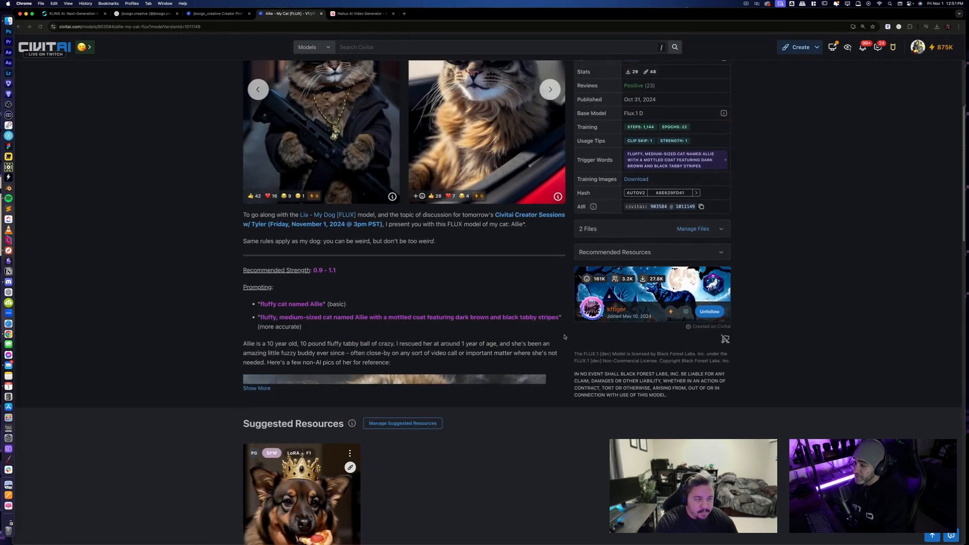
scroll(565, 354, down, 8)
scroll(565, 355, down, 10)
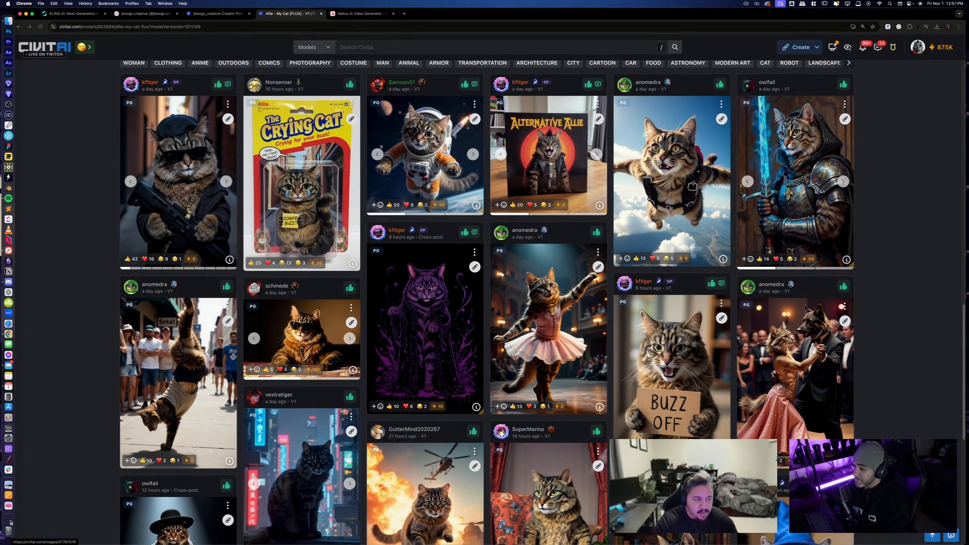
scroll(766, 341, down, 3)
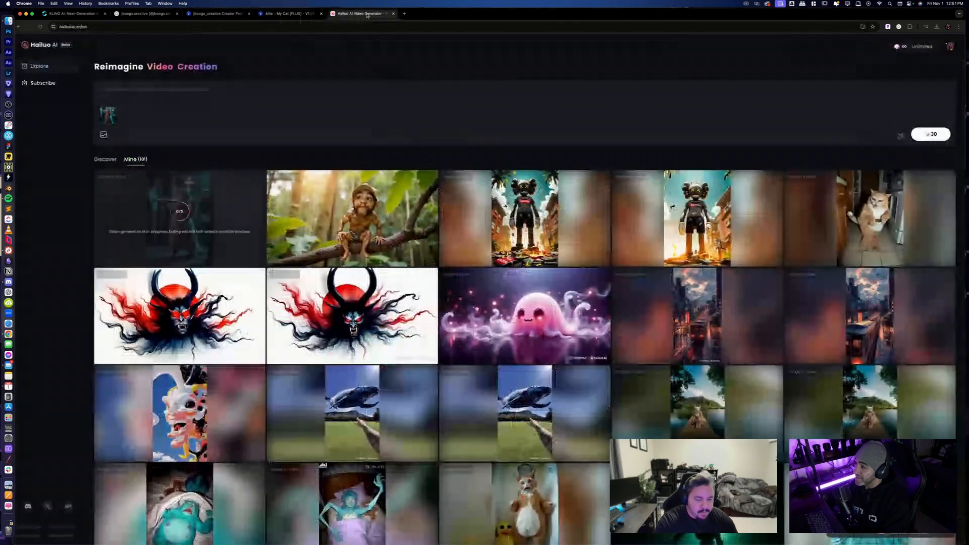
Go back to the Hailuo AI creations, preview several videos and open the weightlifting cat video in the large view.
key(ctrl+Tab)
mouse_move(267, 184)
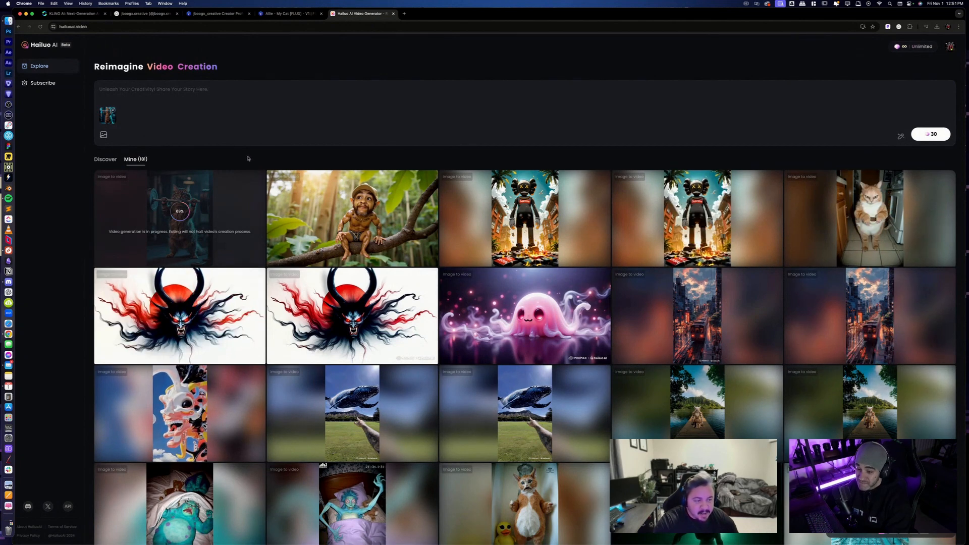
mouse_move(349, 391)
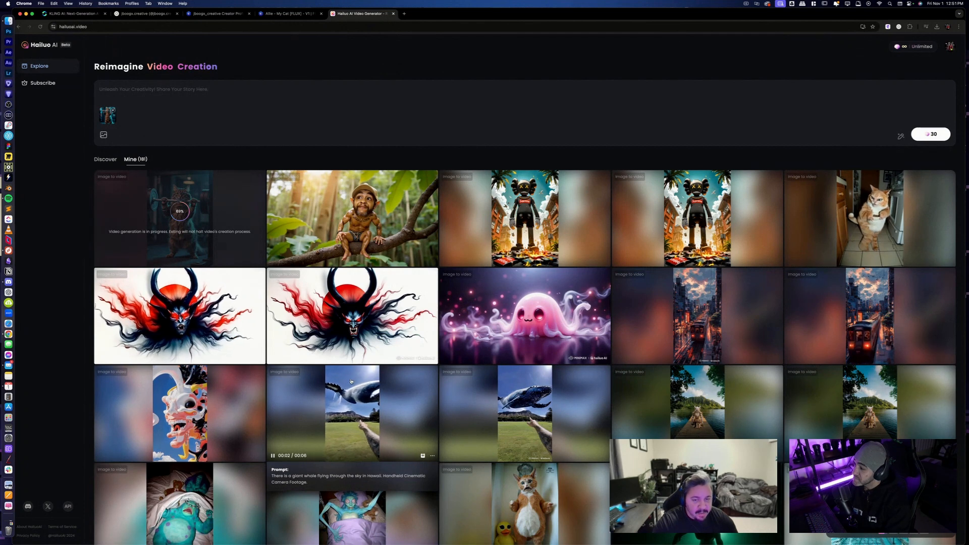
mouse_move(575, 422)
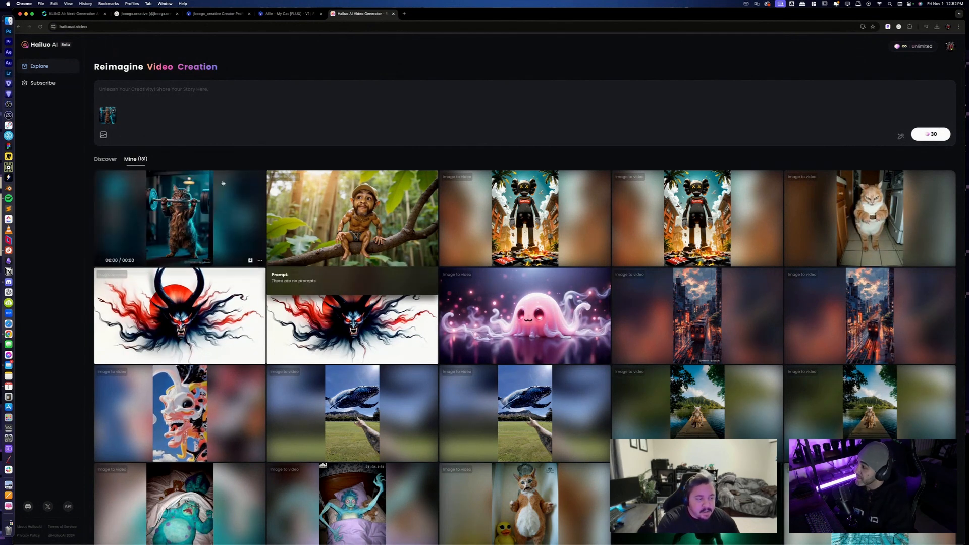
mouse_move(164, 213)
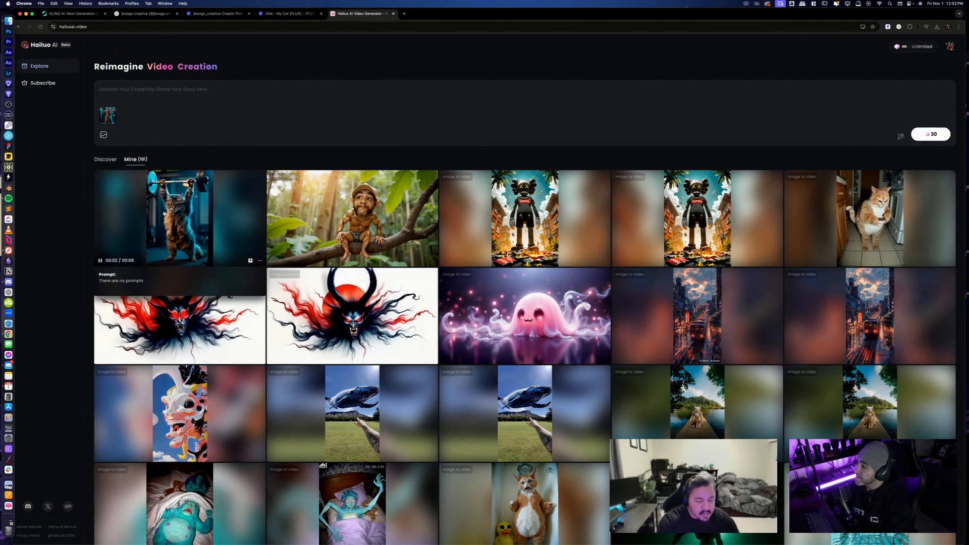
click(171, 218)
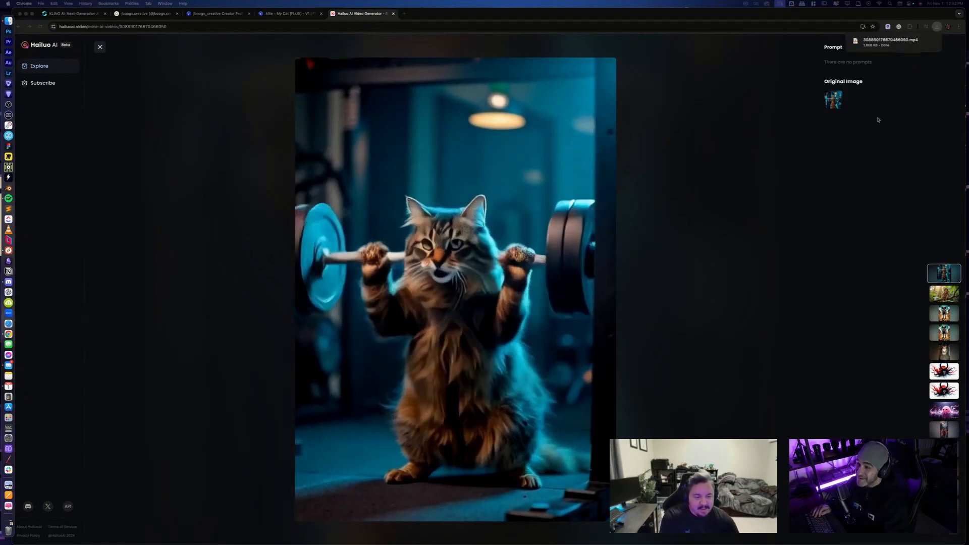
Download the weightlifting cat video and reveal the MP4 file in its folder.
drag(885, 44, 886, 50)
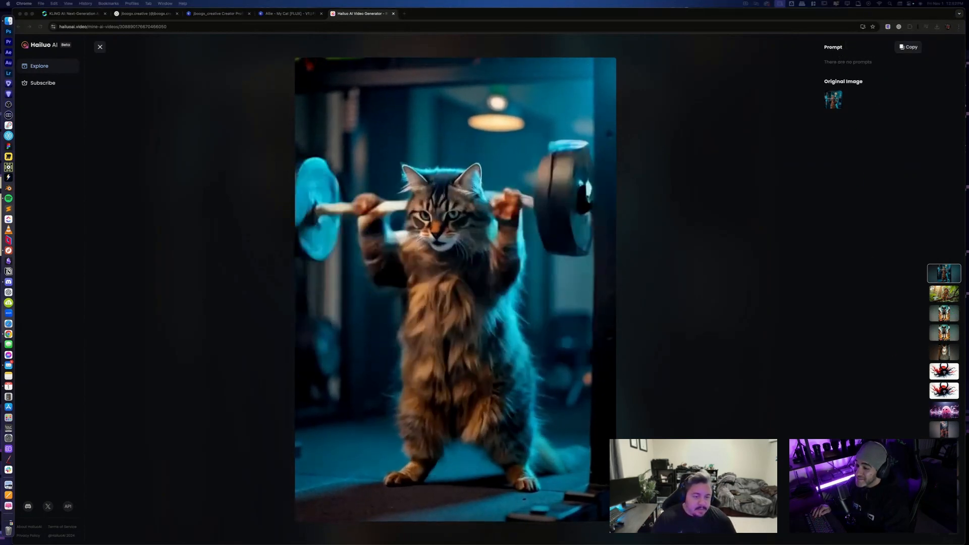
click(937, 26)
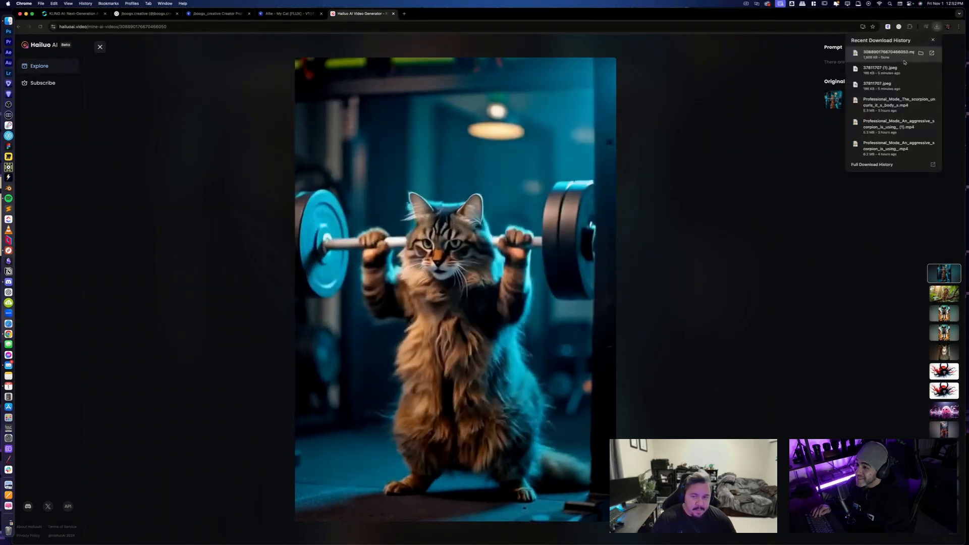
click(921, 53)
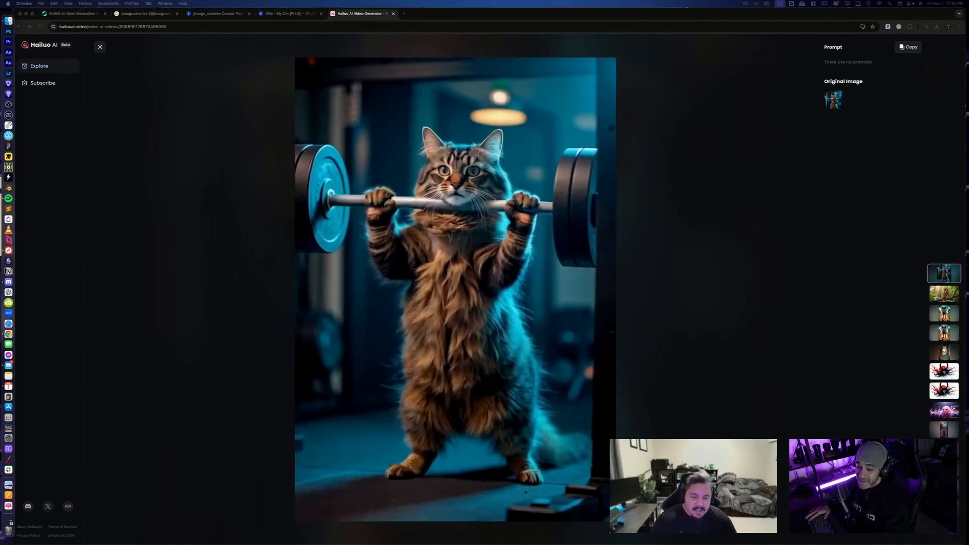
click(100, 47)
click(100, 47)
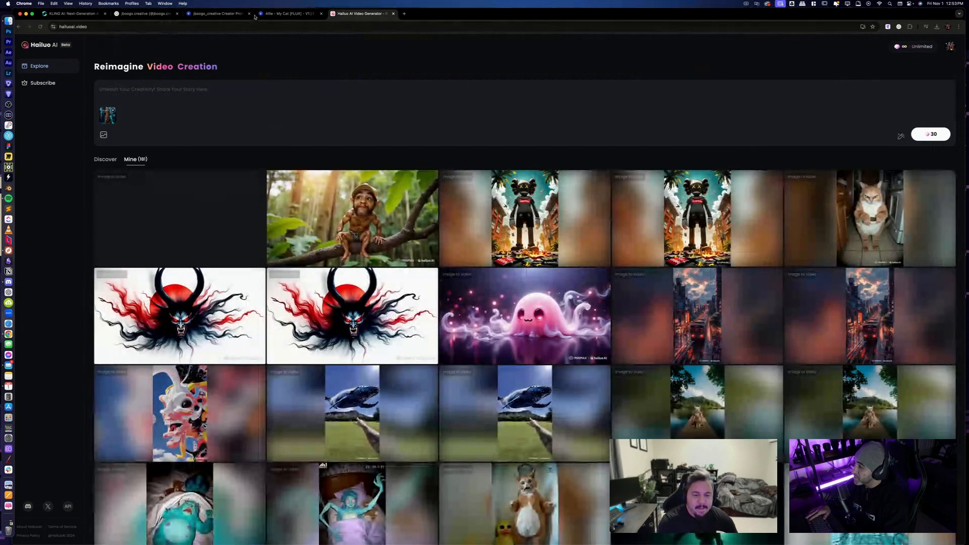
Return to the Allie LoRA page on Civitai and browse further down its gallery.
click(281, 14)
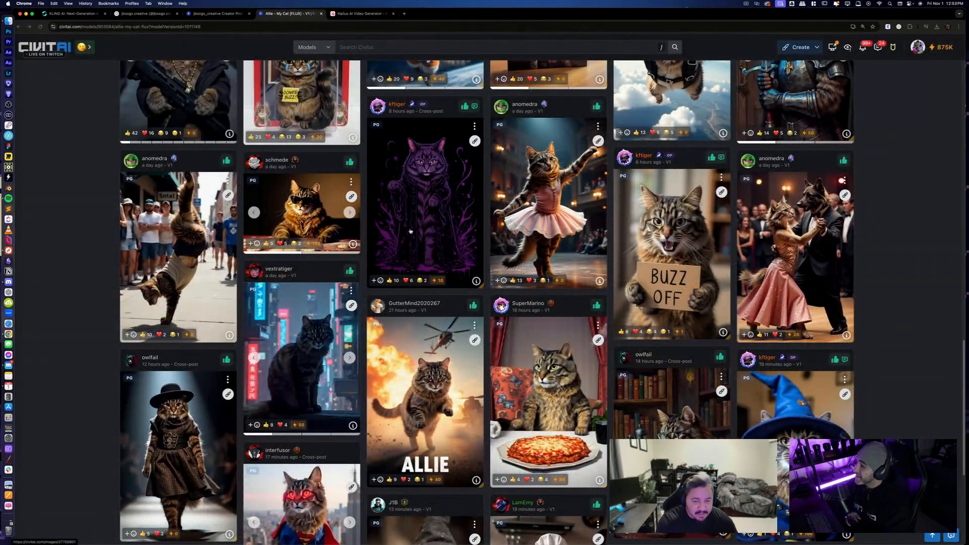
scroll(411, 231, down, 2)
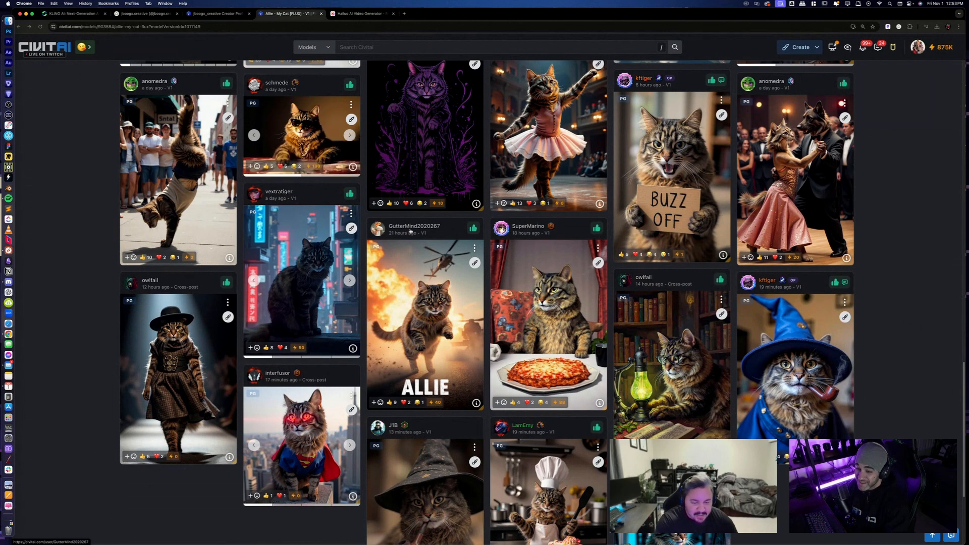
Open the chef cat with rainbow cake image from the Allie gallery and save a copy outside the browser.
scroll(434, 262, up, 1)
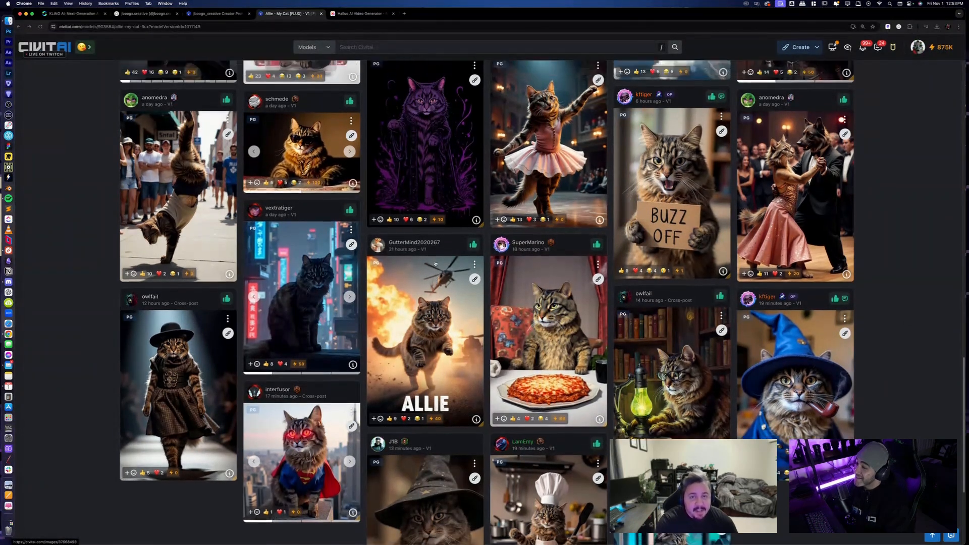
scroll(435, 262, down, 1)
scroll(436, 262, down, 2)
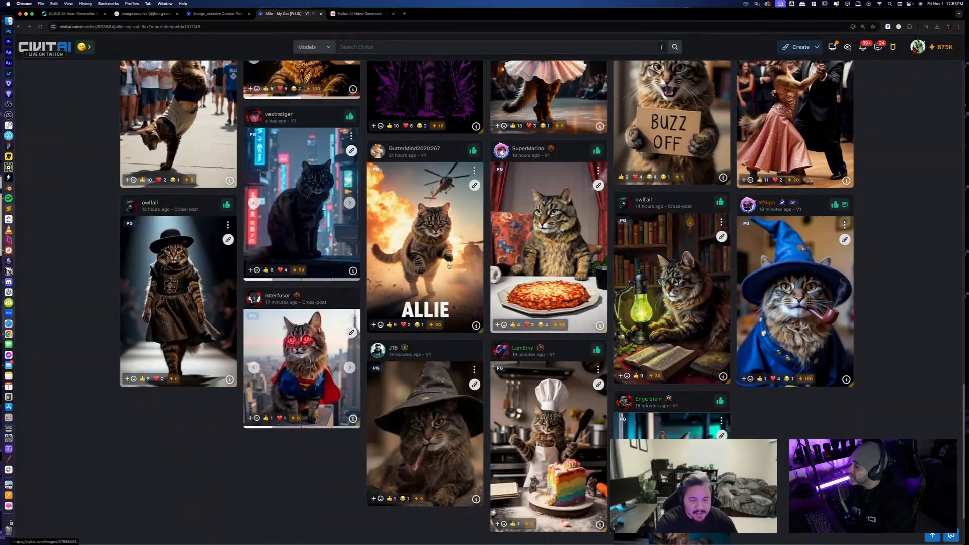
scroll(774, 394, down, 2)
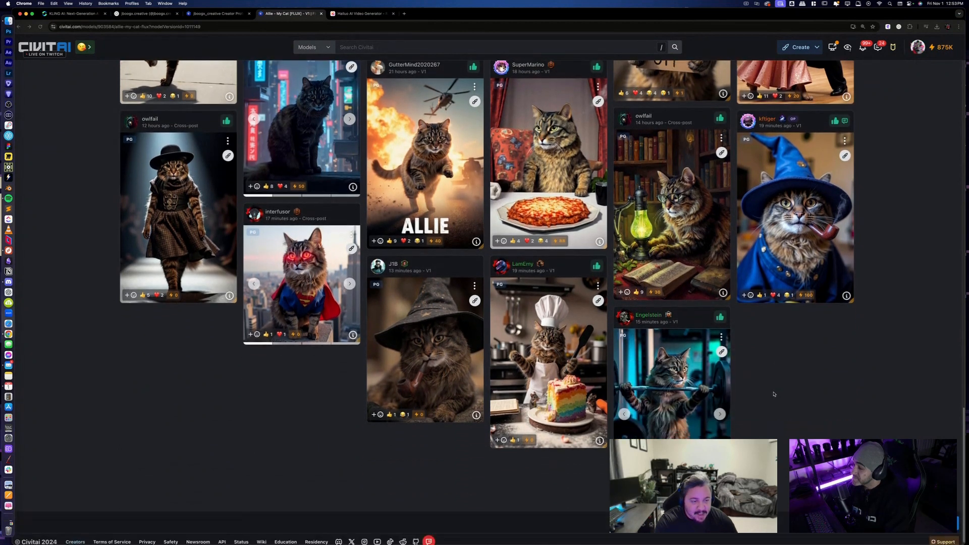
click(579, 367)
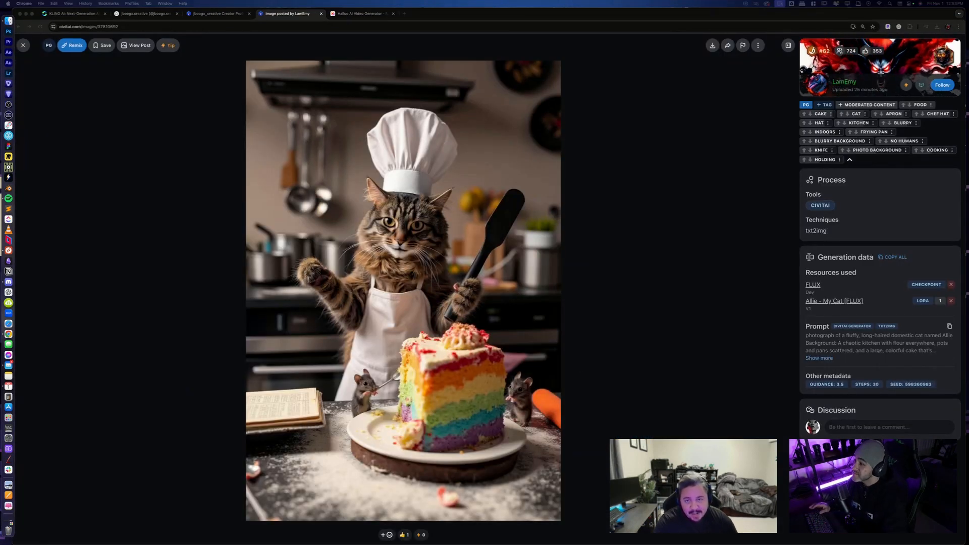
right_click(453, 256)
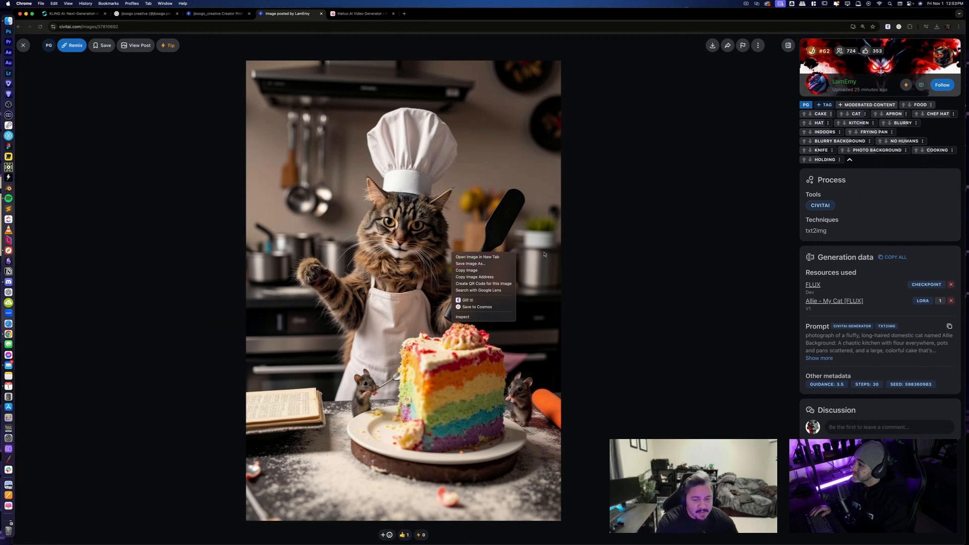
click(445, 248)
drag(445, 249, 968, 267)
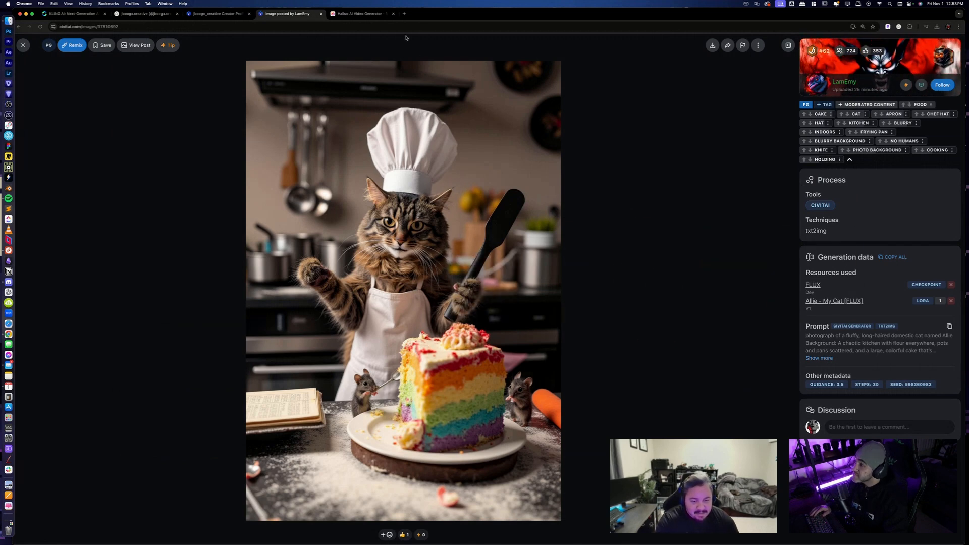
Switch to Hailuo AI, replace the source image with the chef cat picture and generate a video without a prompt.
click(373, 14)
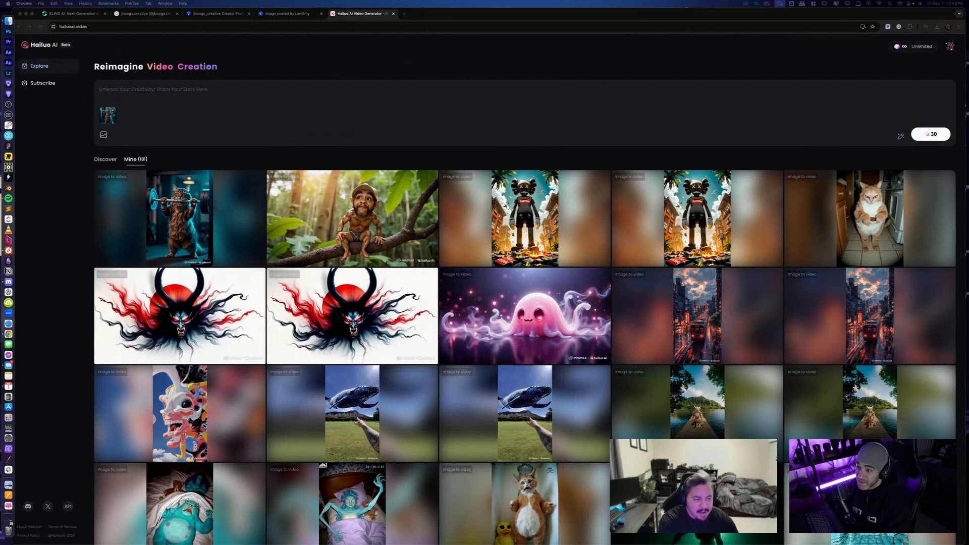
drag(742, 253, 268, 128)
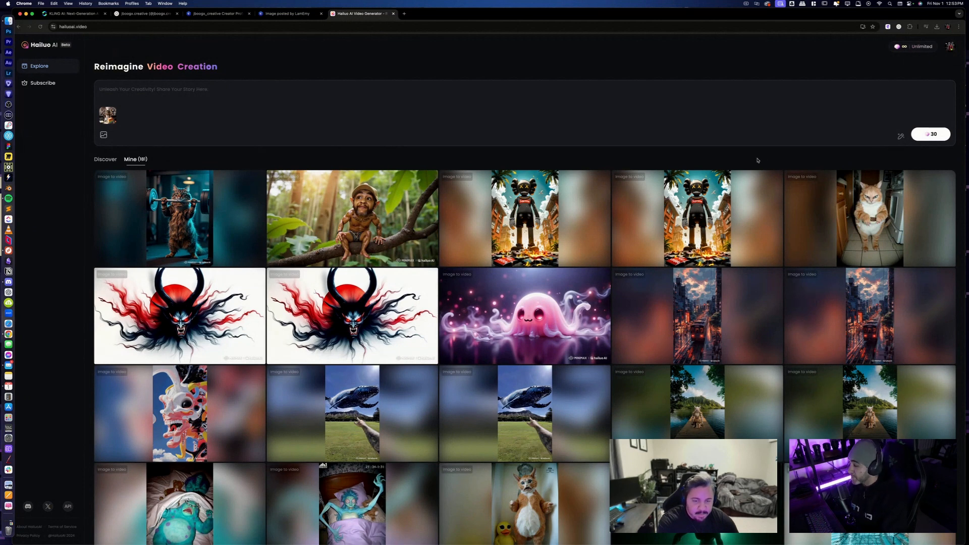
click(928, 134)
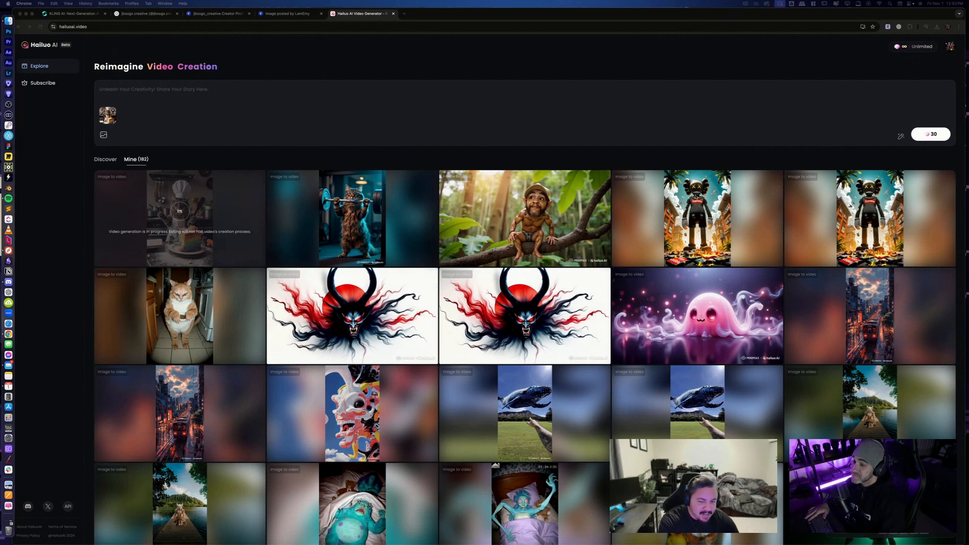
Return to the Allie LoRA page on Civitai, close the chef cat image and start a new gallery post.
key(ctrl+Up)
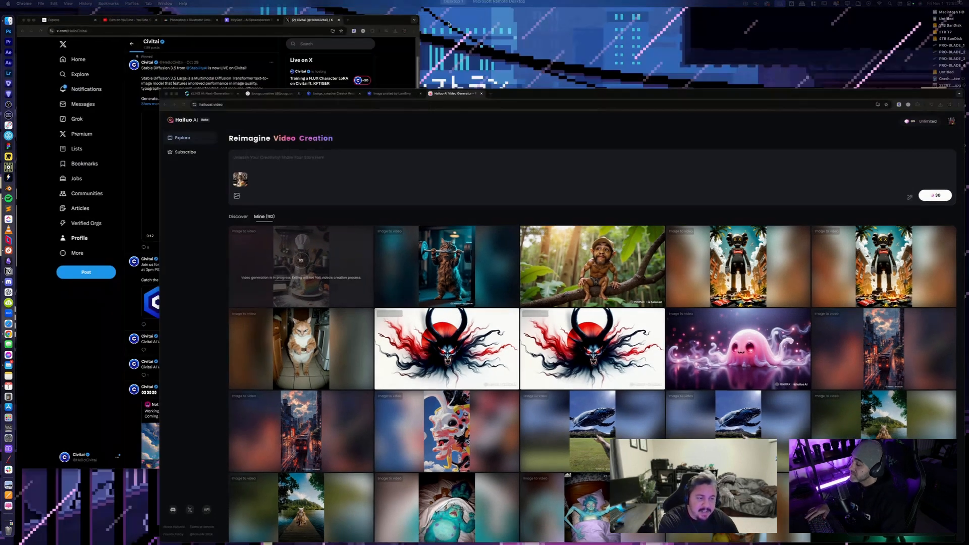
click(514, 206)
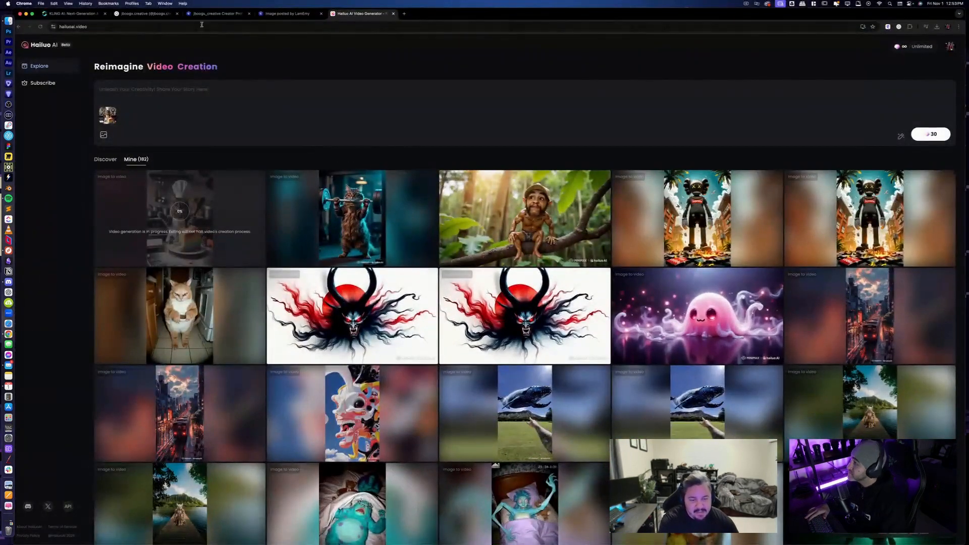
click(151, 14)
click(222, 14)
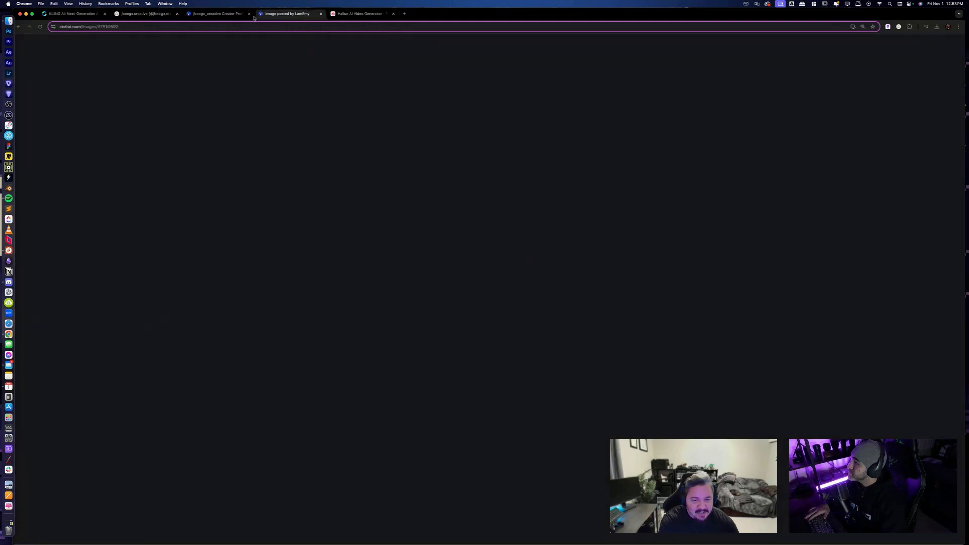
click(287, 14)
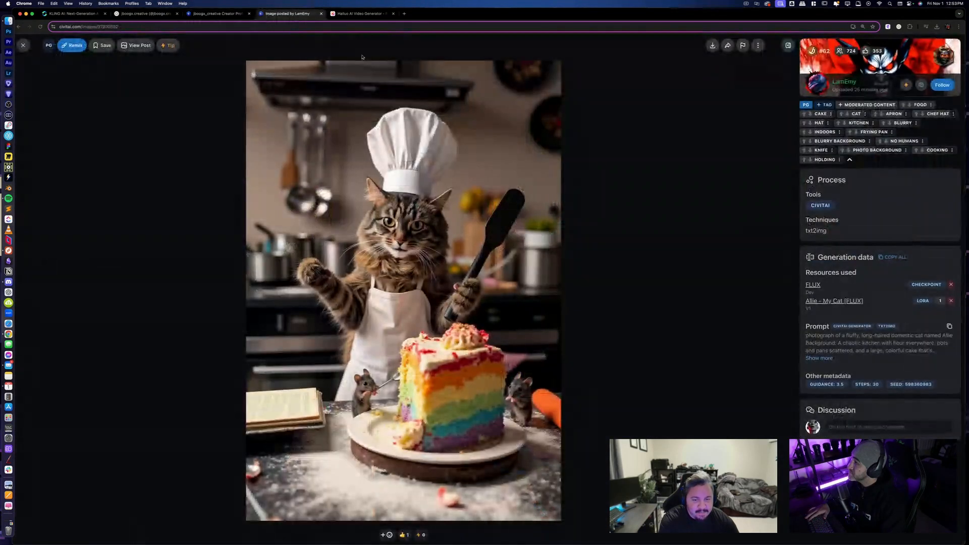
click(24, 46)
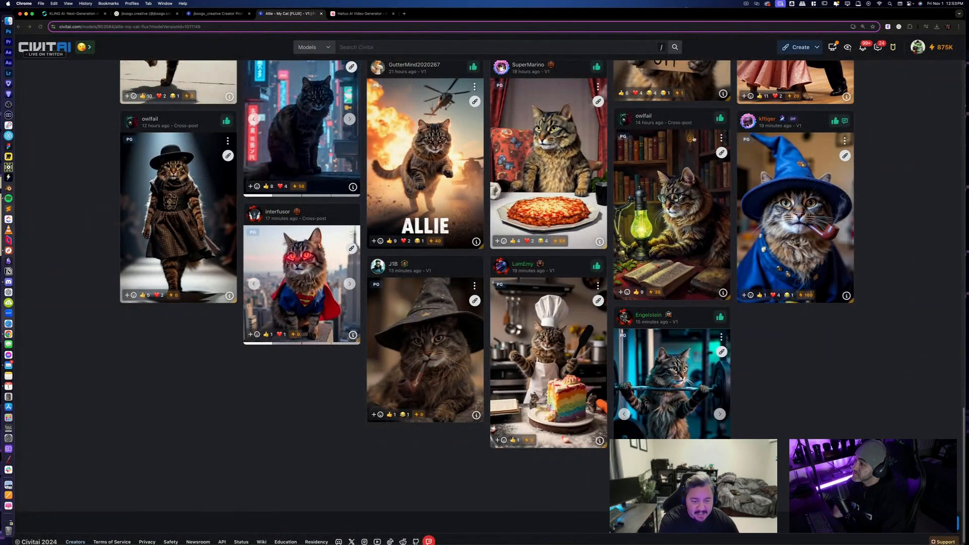
scroll(793, 301, up, 10)
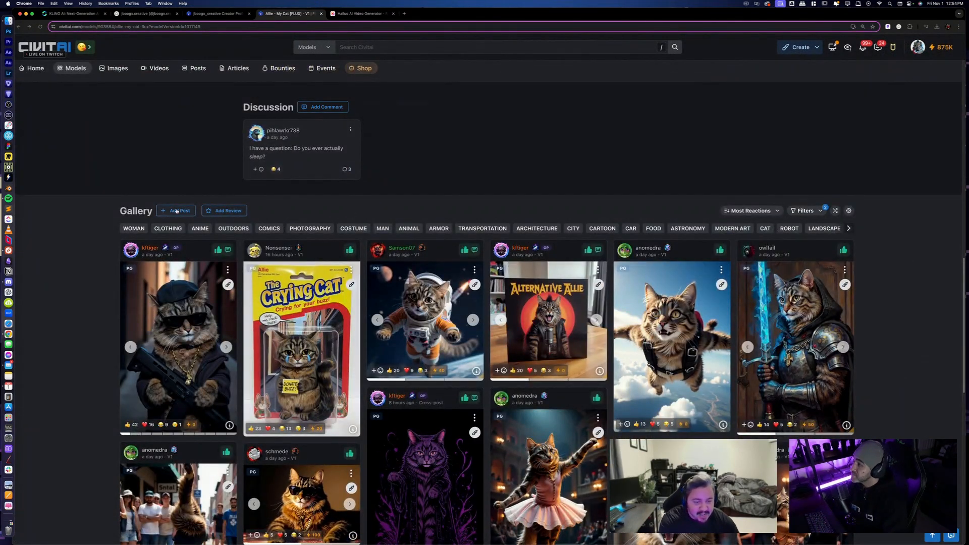
click(180, 210)
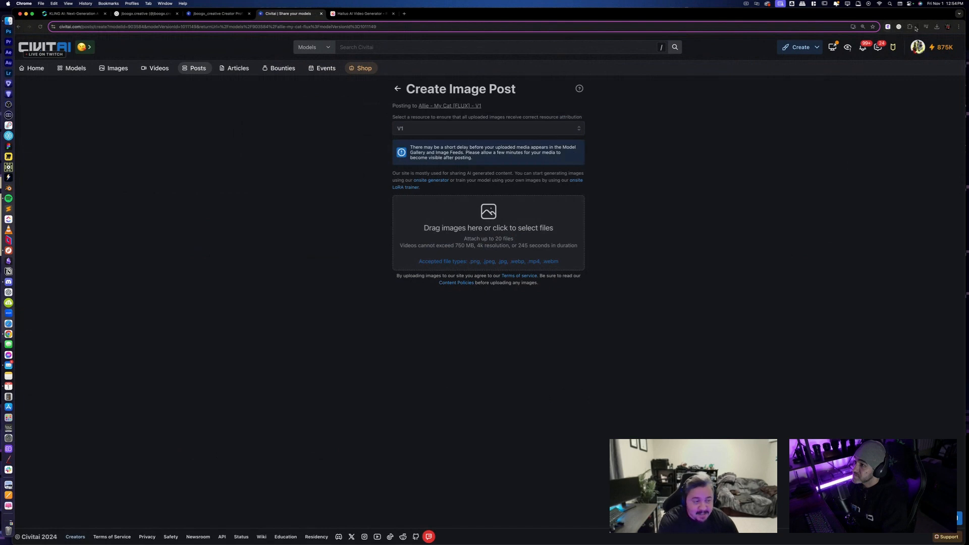
Add the downloaded weightlifting cat video to the Allie - My Cat [FLUX] post and publish it.
click(936, 26)
drag(893, 61, 486, 230)
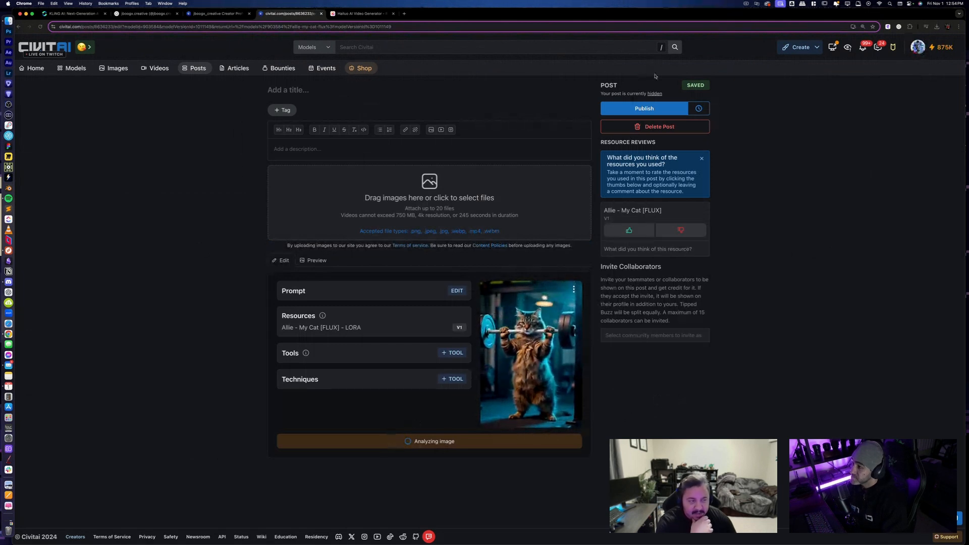
click(652, 109)
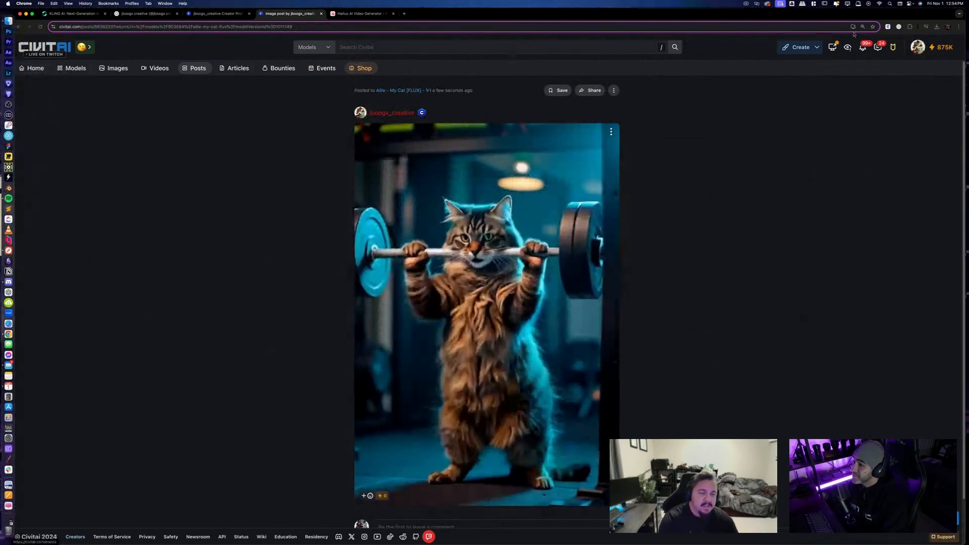
Open your own Civitai profile and check the chef cat video's generation progress in Hailuo AI.
click(918, 47)
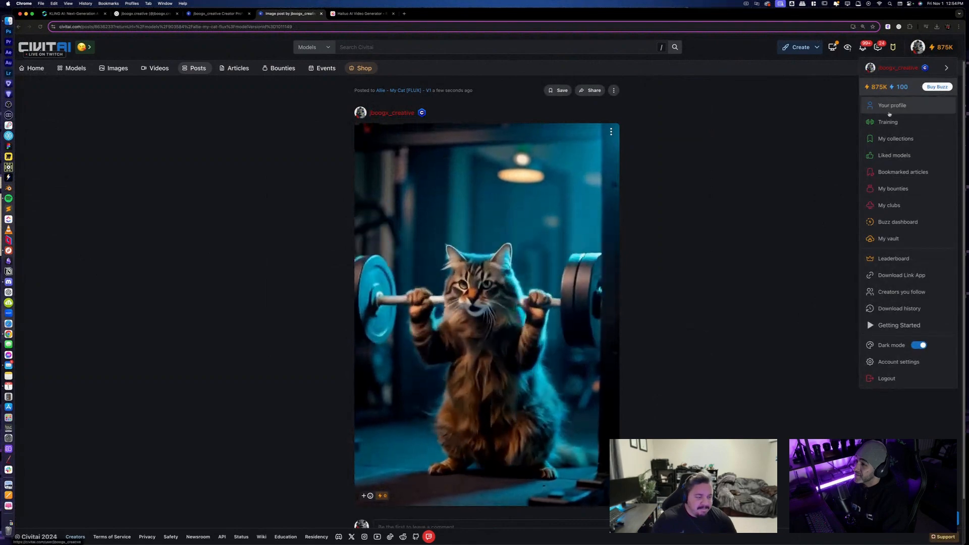
click(892, 106)
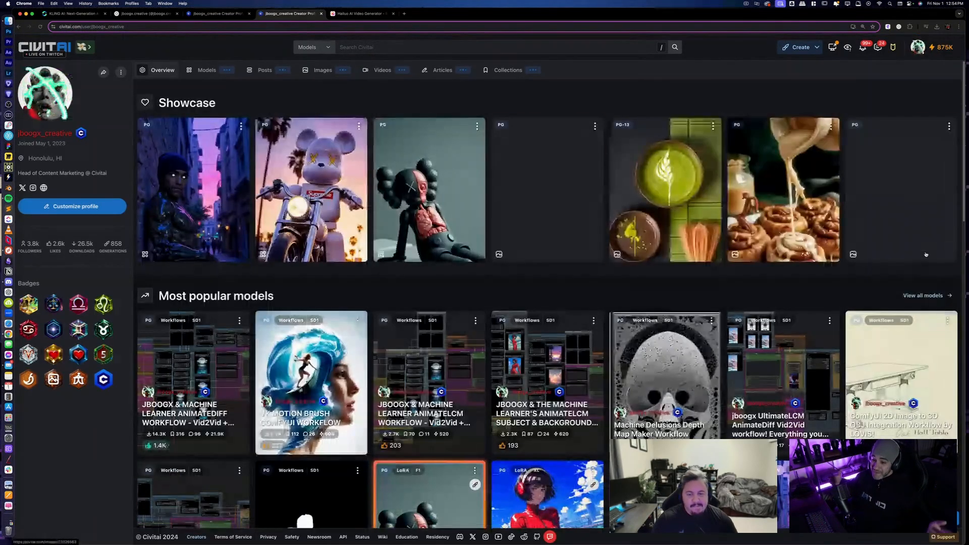
click(361, 14)
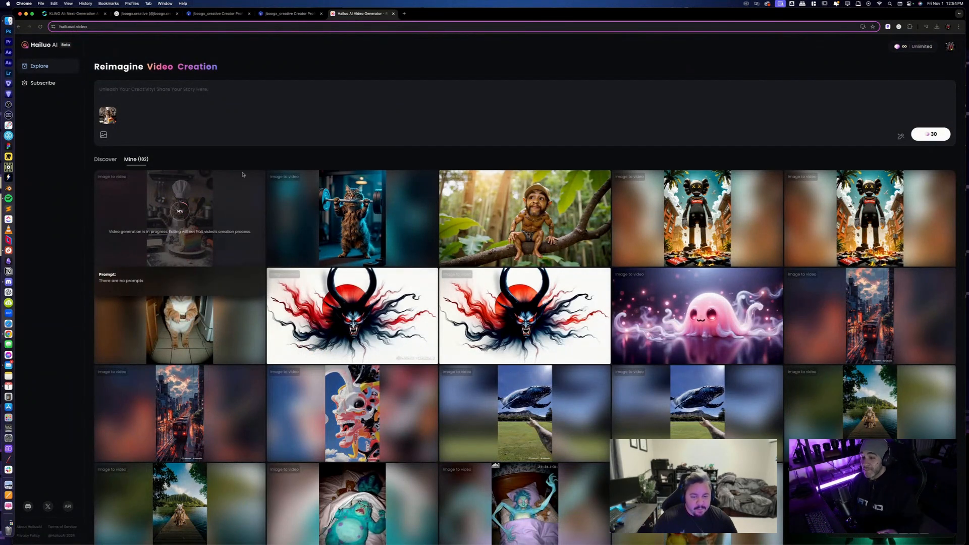
click(280, 14)
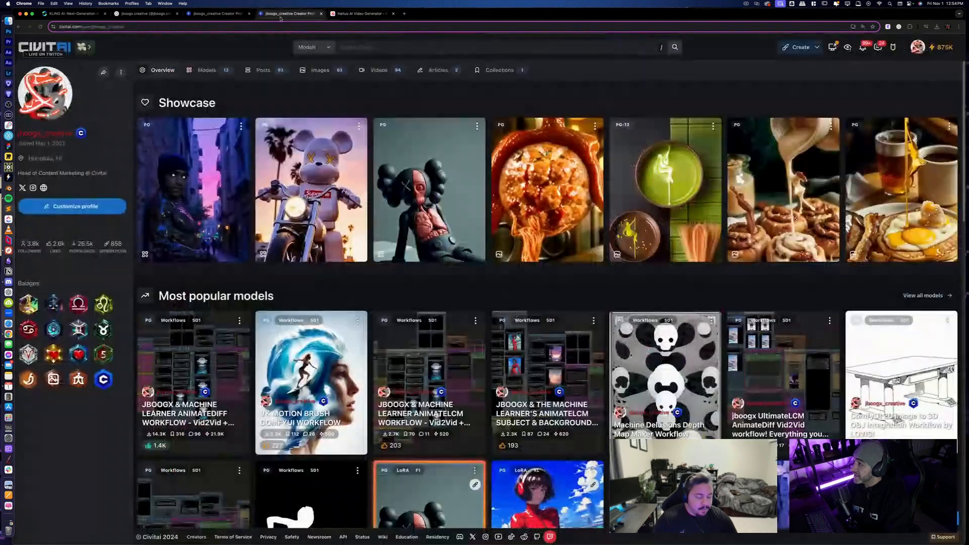
Open the Training list on Civitai and check the progress of the Flux character LoRA that is still processing.
click(217, 14)
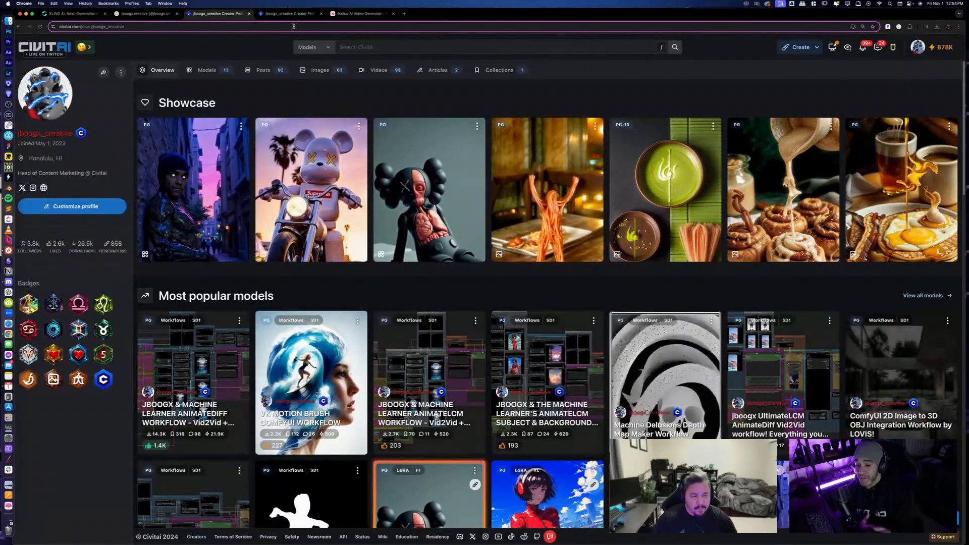
click(798, 48)
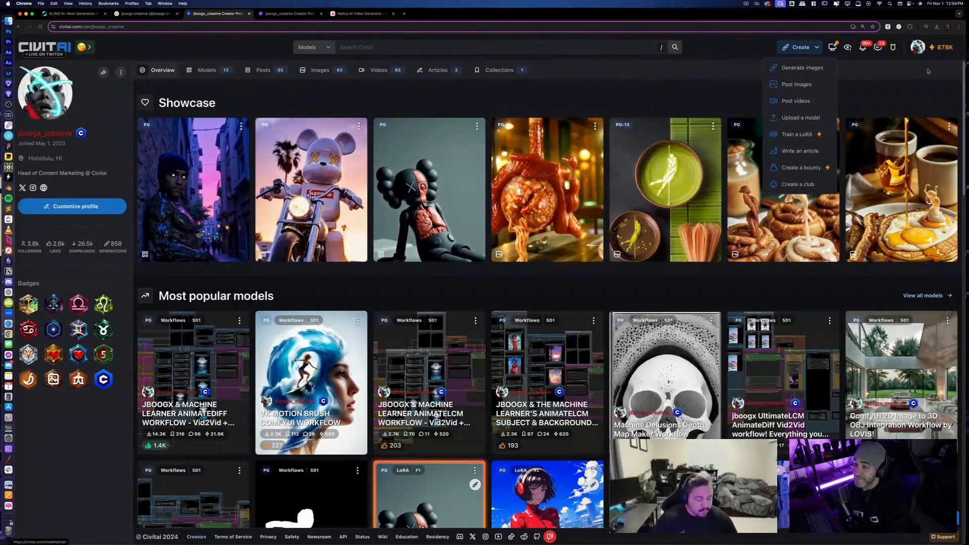
click(918, 47)
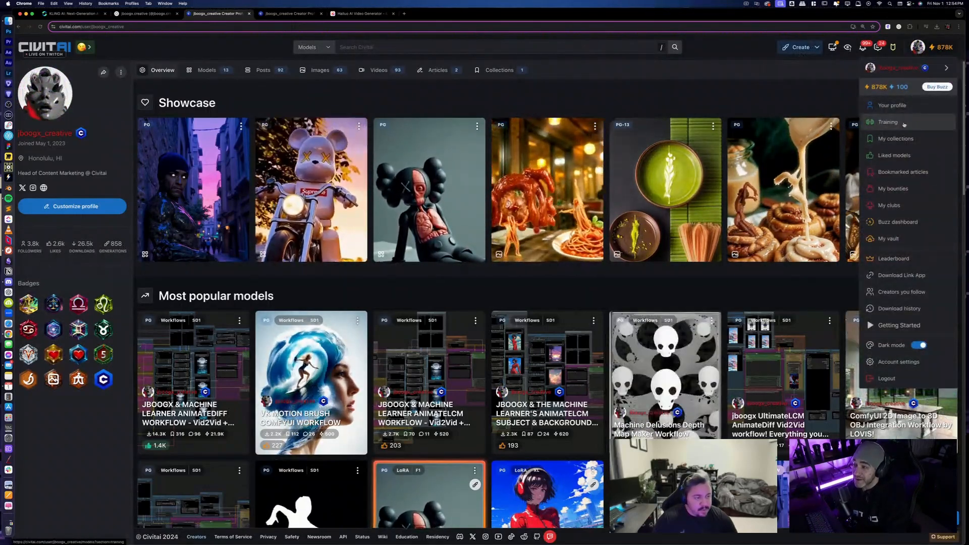
click(904, 124)
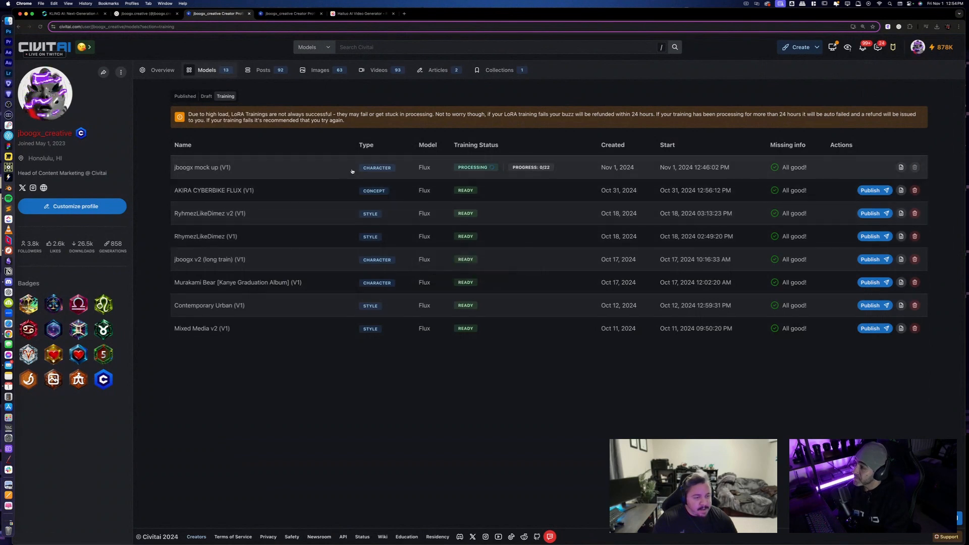
click(276, 172)
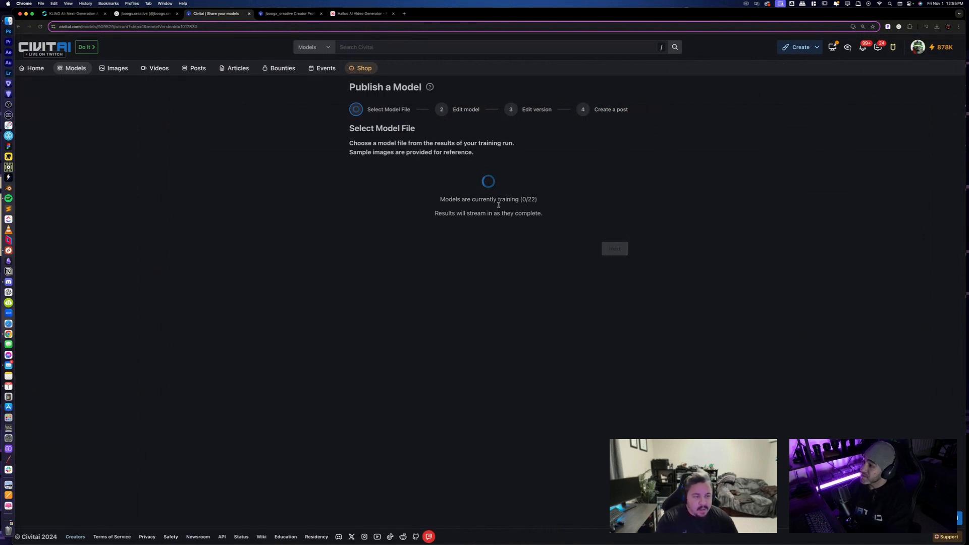
Browse the Hailuo AI creations, play the horned figure on the lake dock in the large view, and return to the creations.
click(360, 14)
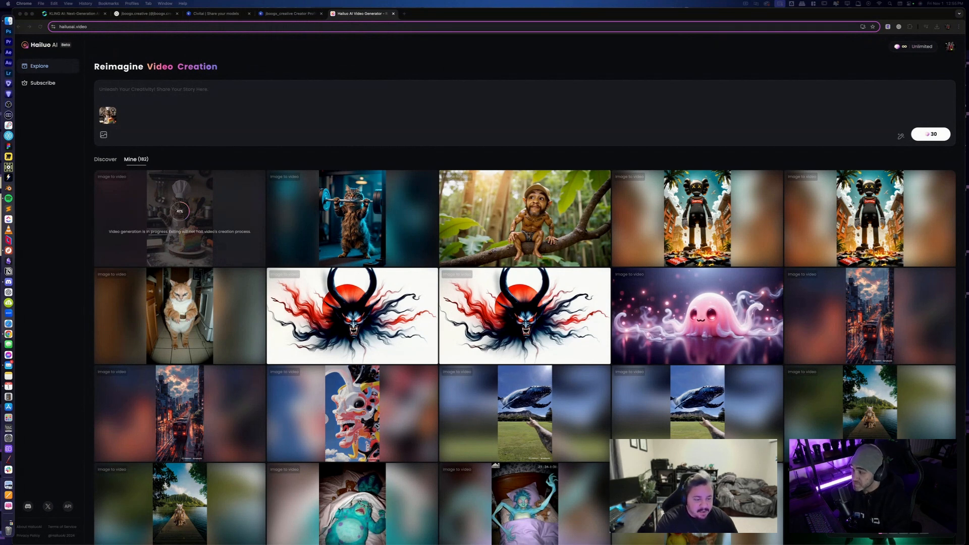
scroll(785, 514, down, 5)
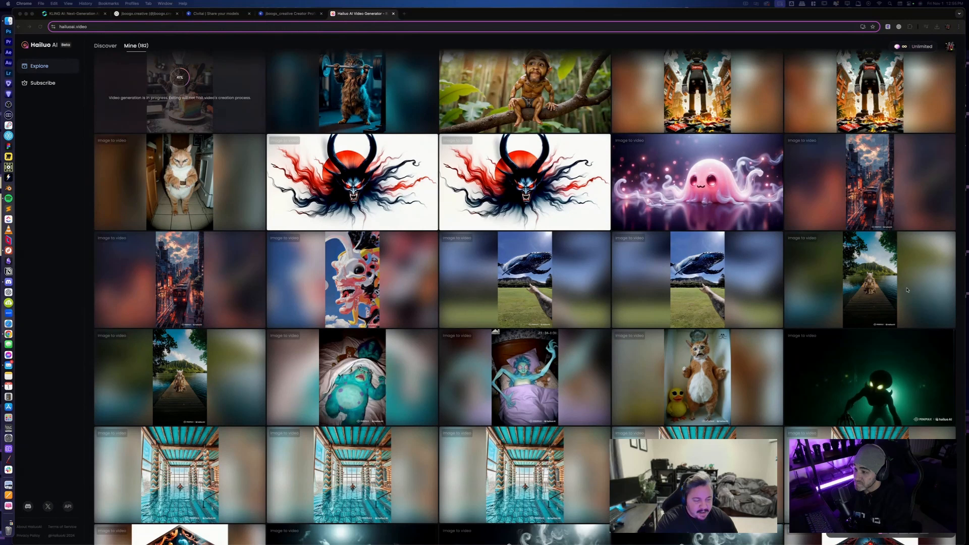
click(907, 290)
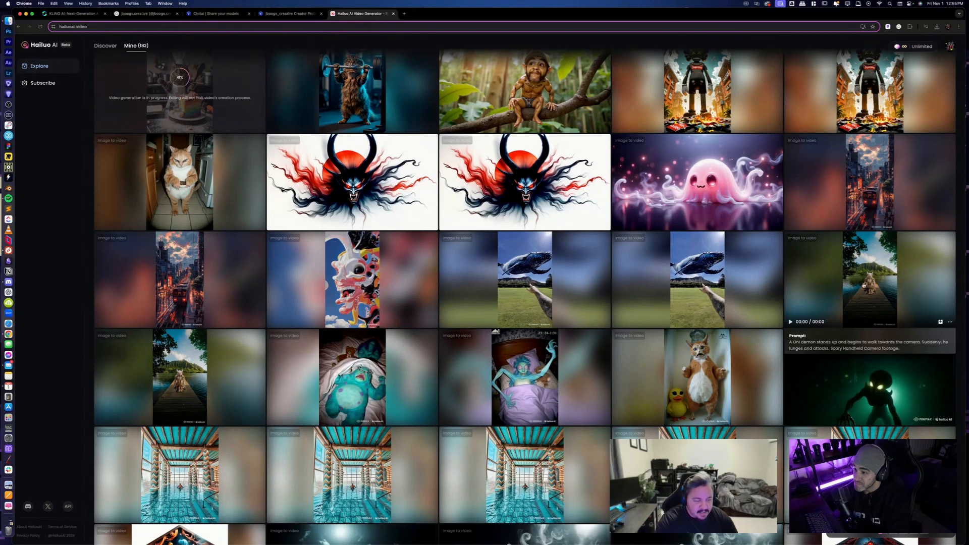
click(792, 321)
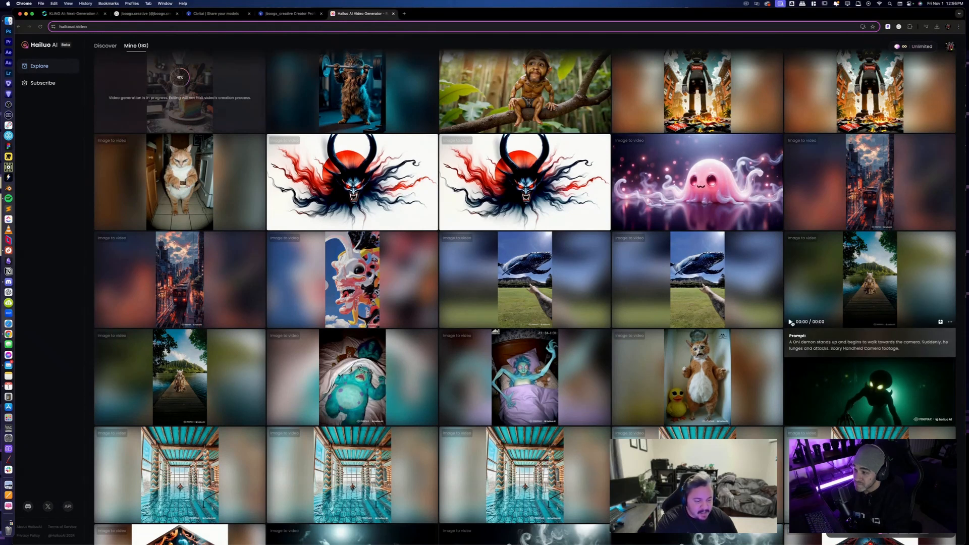
mouse_move(793, 404)
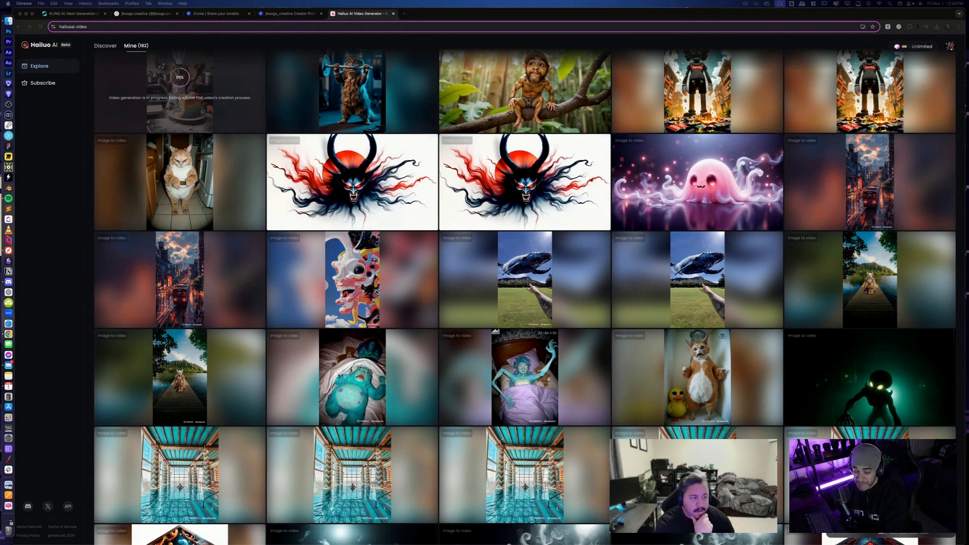
click(804, 312)
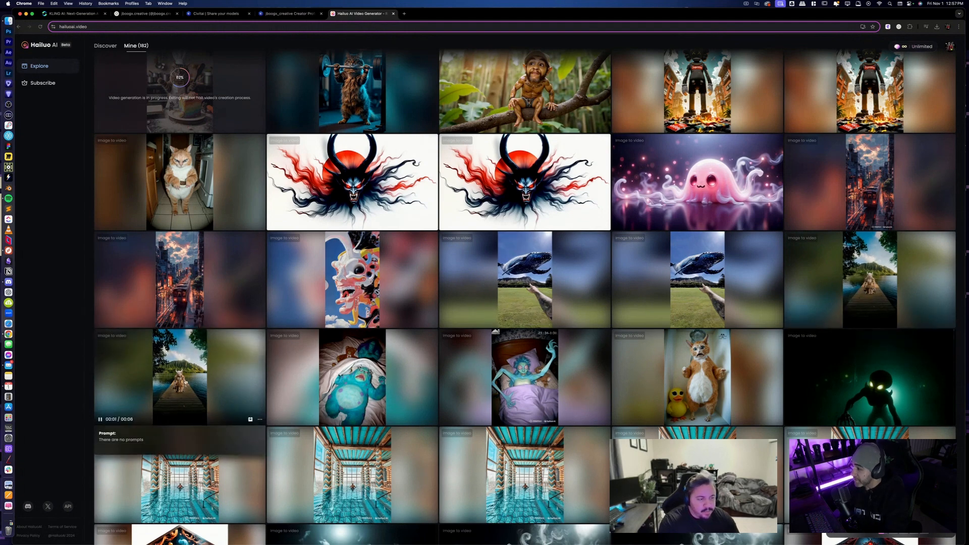
click(185, 382)
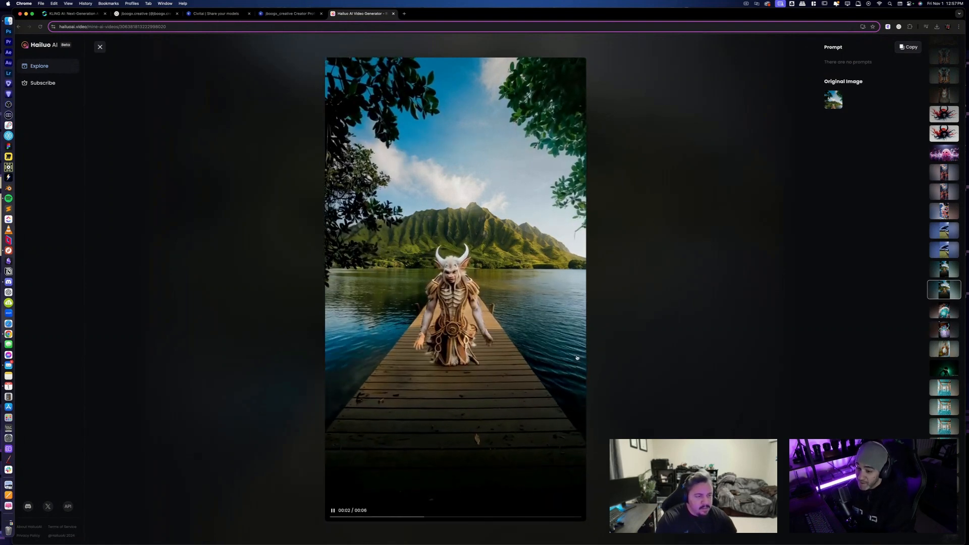
click(100, 49)
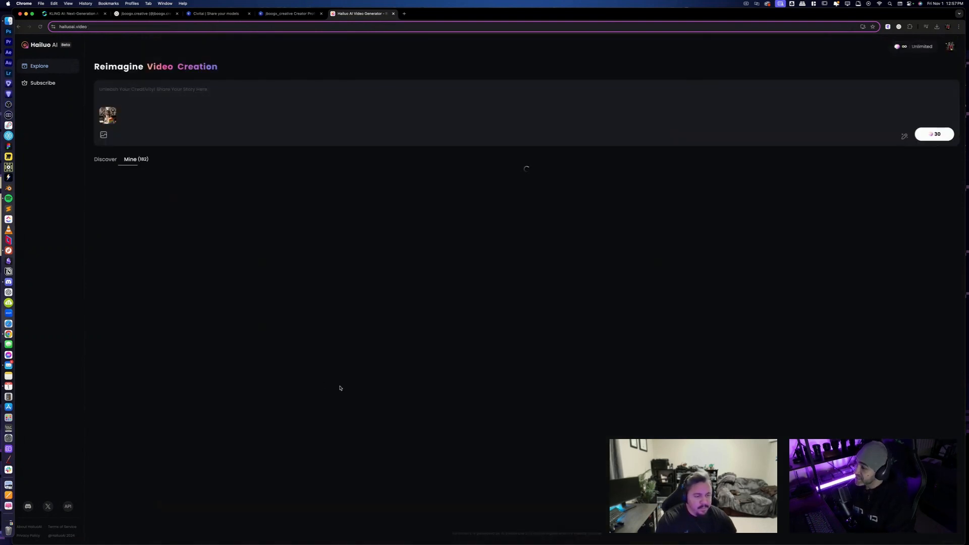
Play the Oni demon lake dock video and the chef cat cake video in the large view, closing each one.
click(866, 412)
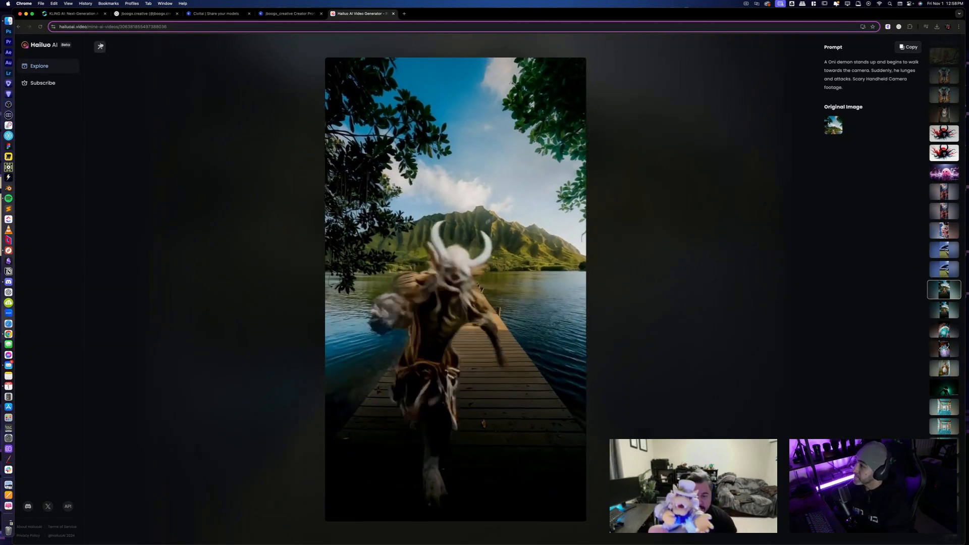
click(100, 46)
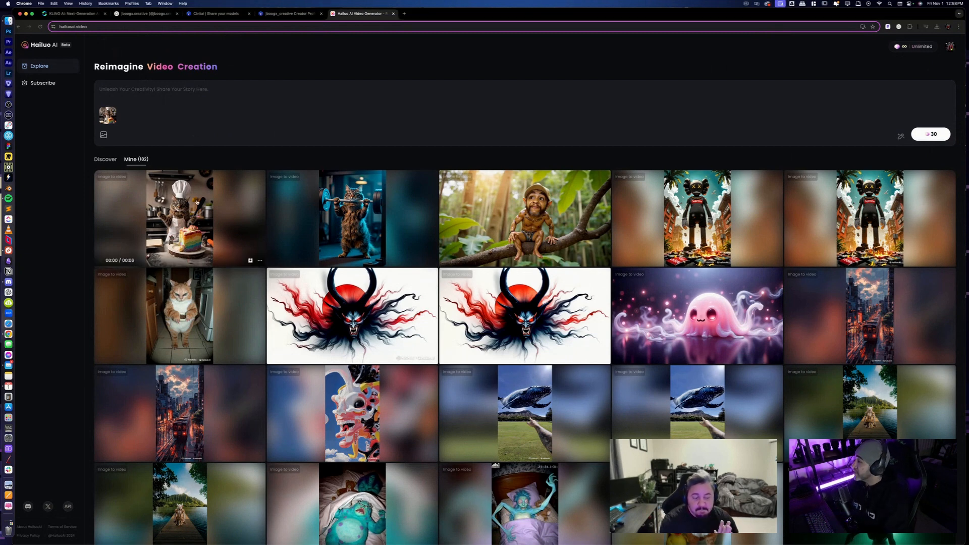
click(179, 222)
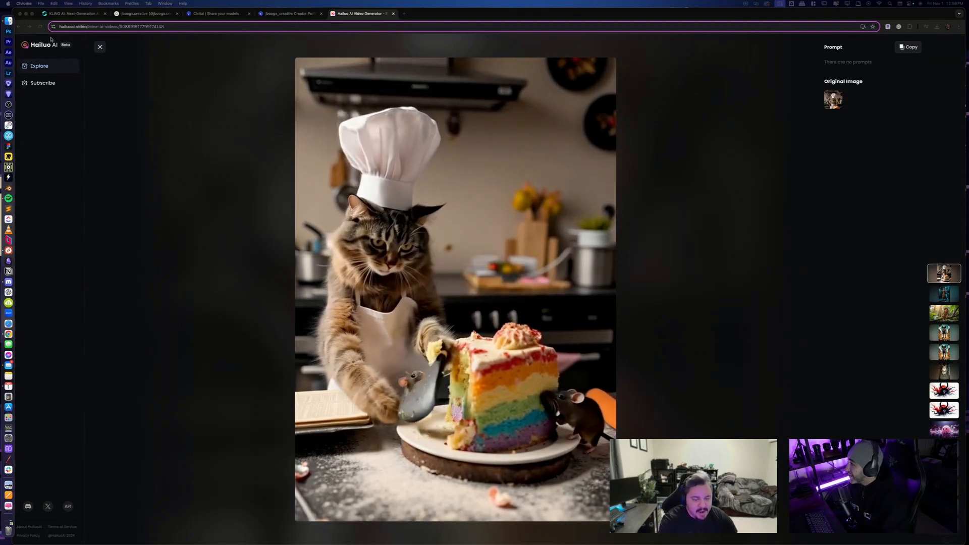
click(99, 46)
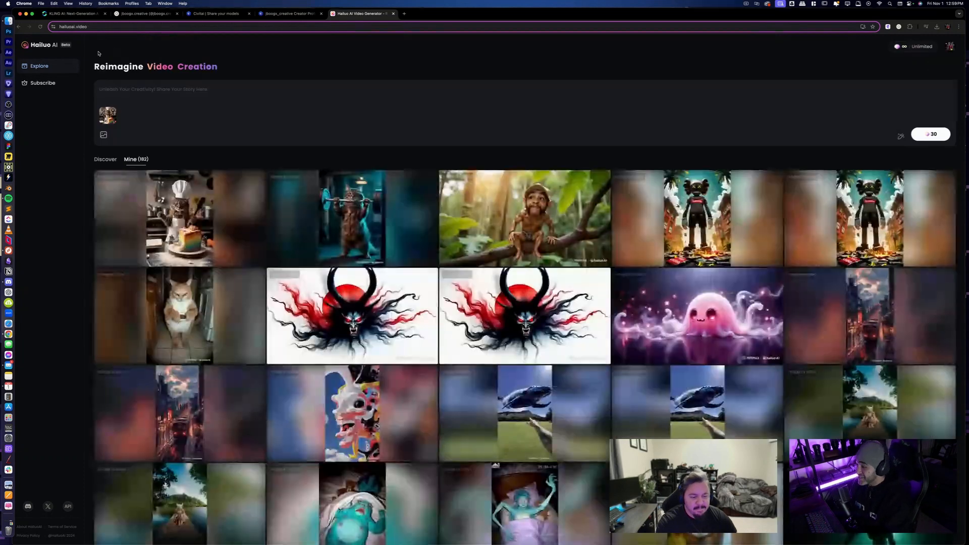
Browse the older creations, view the little ghost on the beach rock in the large view, and close it.
mouse_move(418, 227)
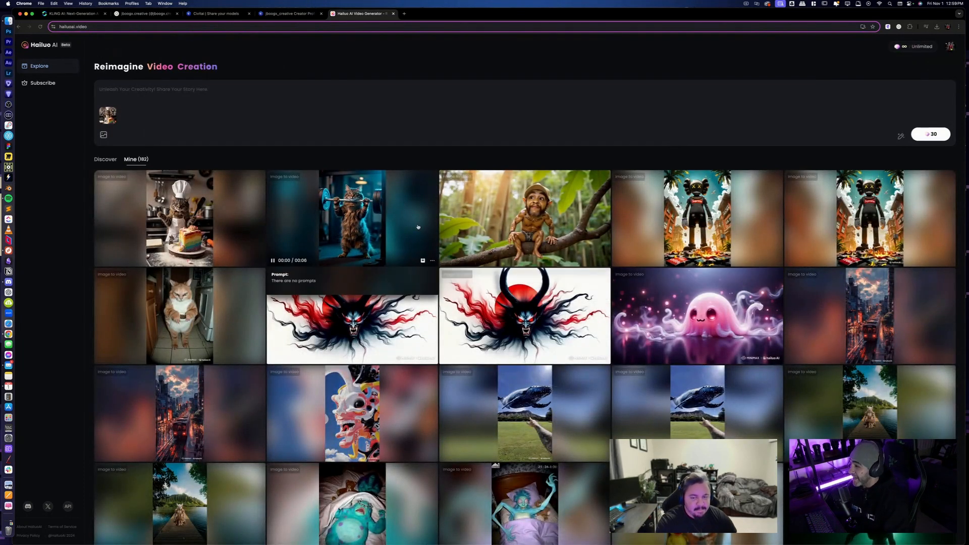
scroll(281, 217, down, 5)
scroll(202, 242, up, 2)
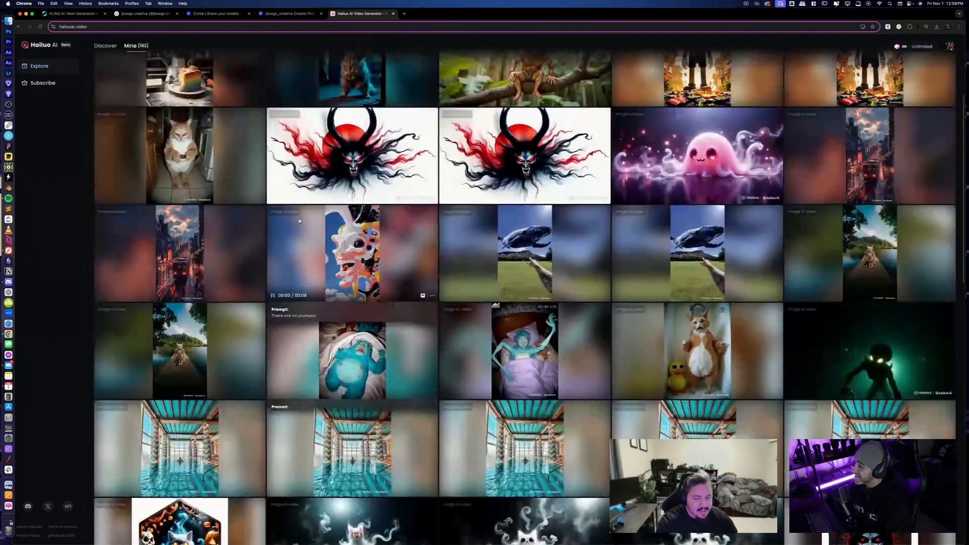
mouse_move(152, 270)
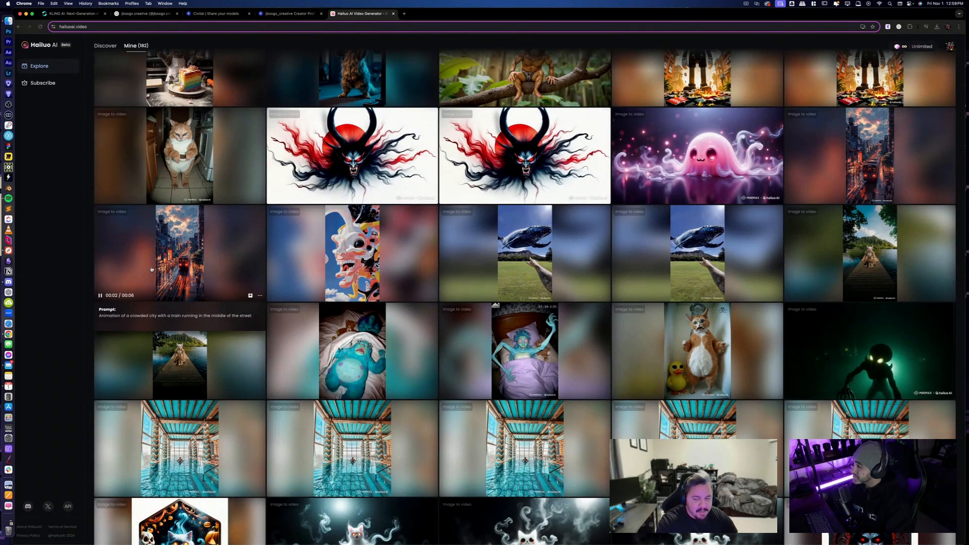
scroll(176, 278, down, 10)
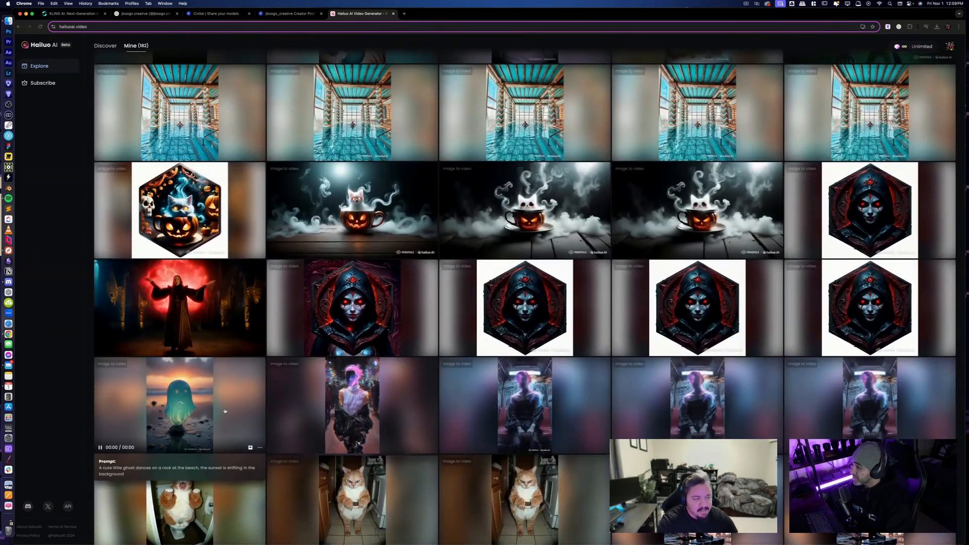
click(180, 416)
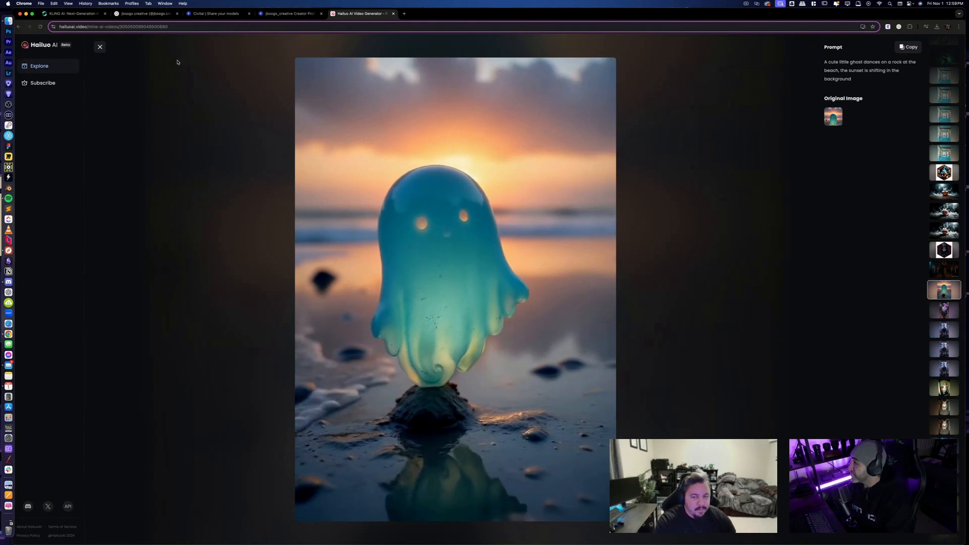
click(100, 47)
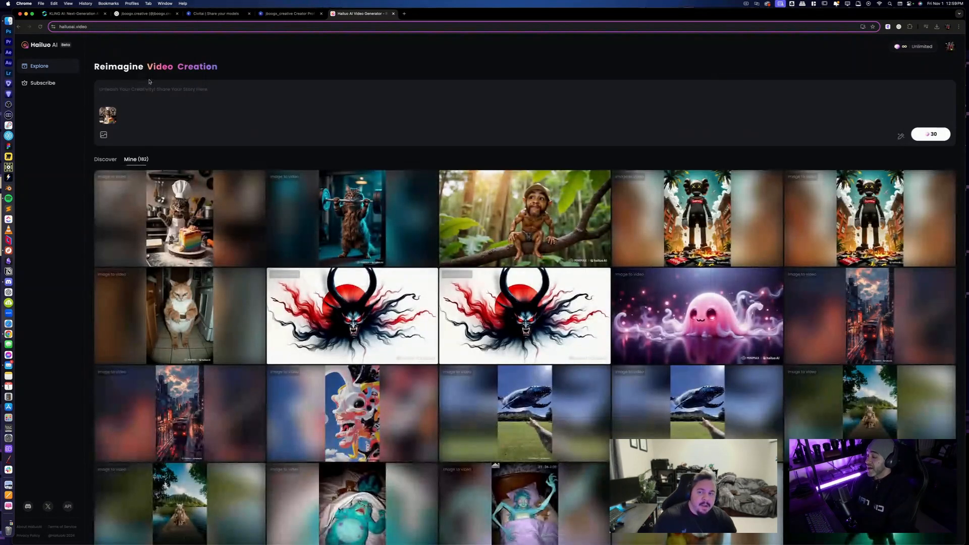